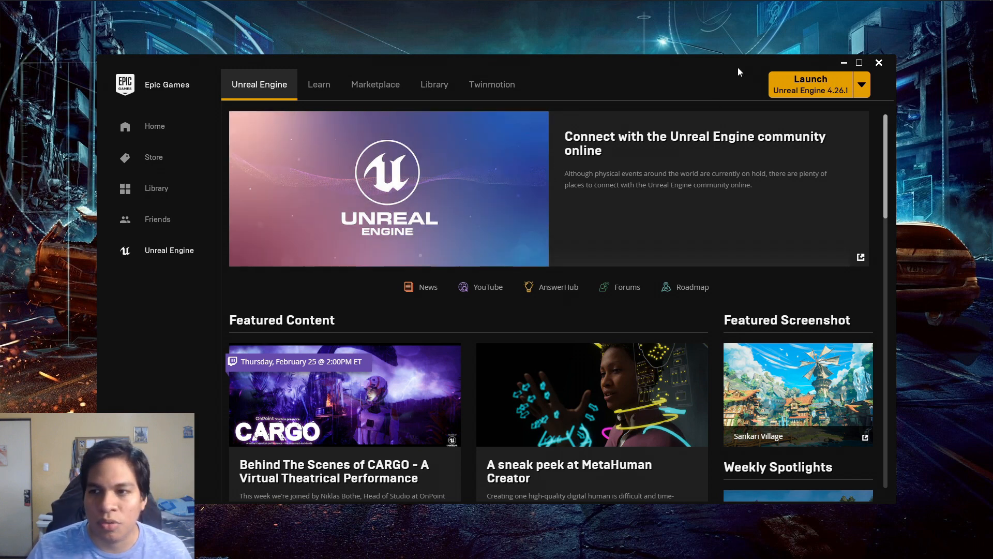
# Step: Launch Unreal Engine 4.26.1 and start a new Games project from the Third Person template
pyautogui.click(811, 81)
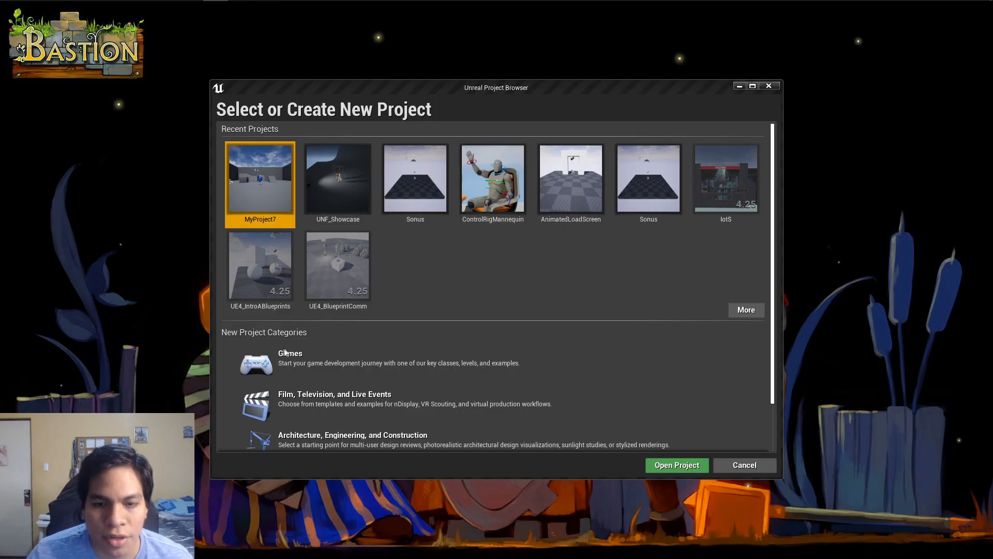
pyautogui.click(247, 366)
pyautogui.click(604, 464)
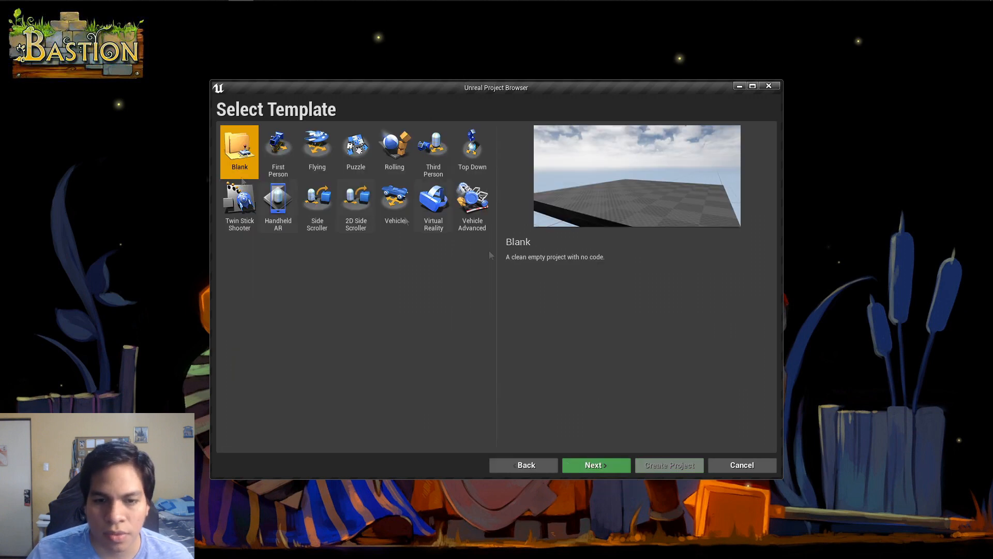
pyautogui.click(433, 151)
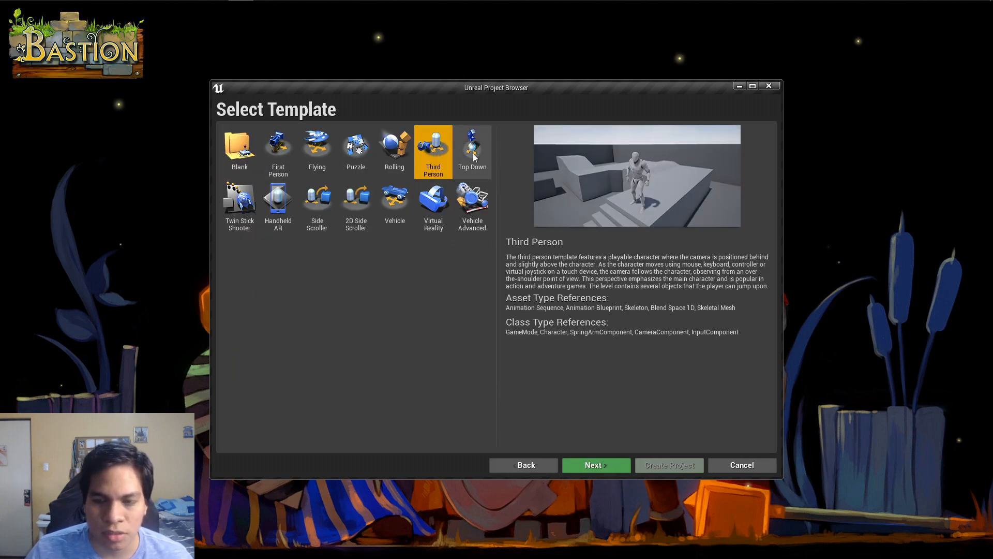
pyautogui.click(607, 463)
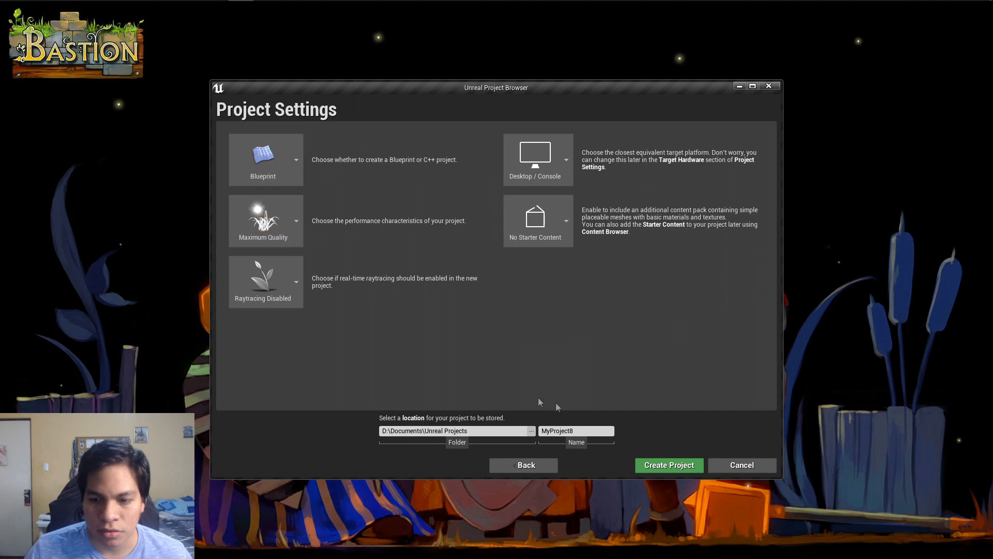
# Step: Name the new project UnfCleric and create it with the current Blueprint, no starter content settings
pyautogui.click(603, 431)
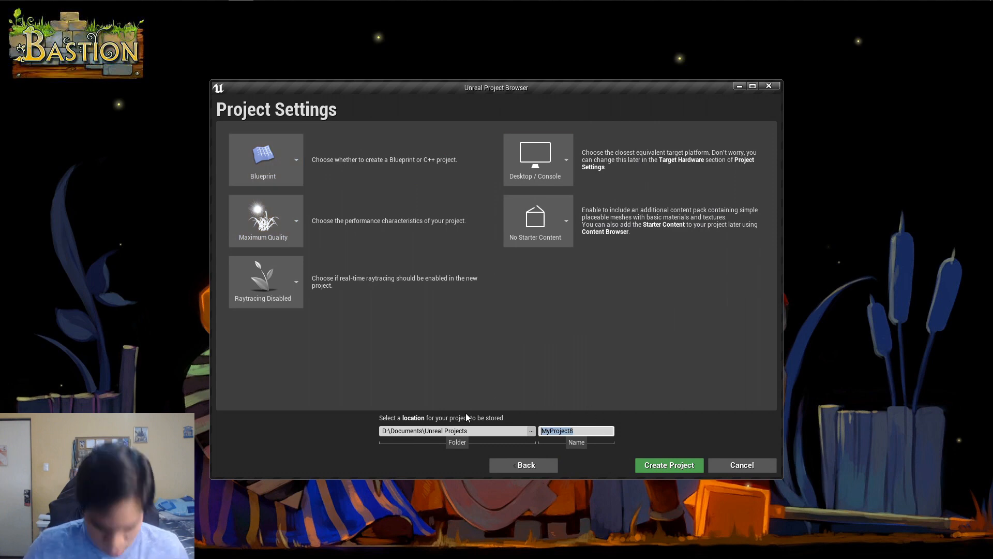
pyautogui.write('UNF')
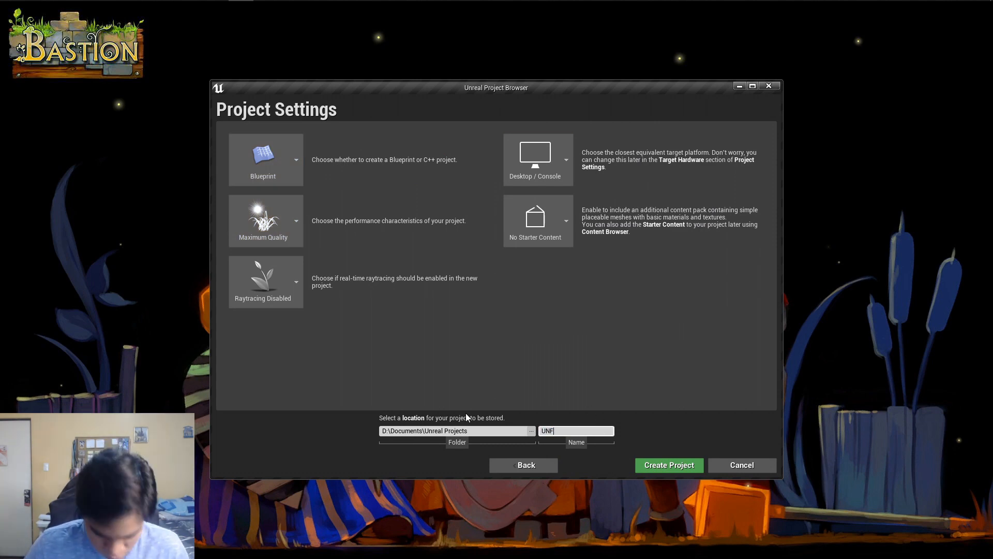
pyautogui.write('Cleri')
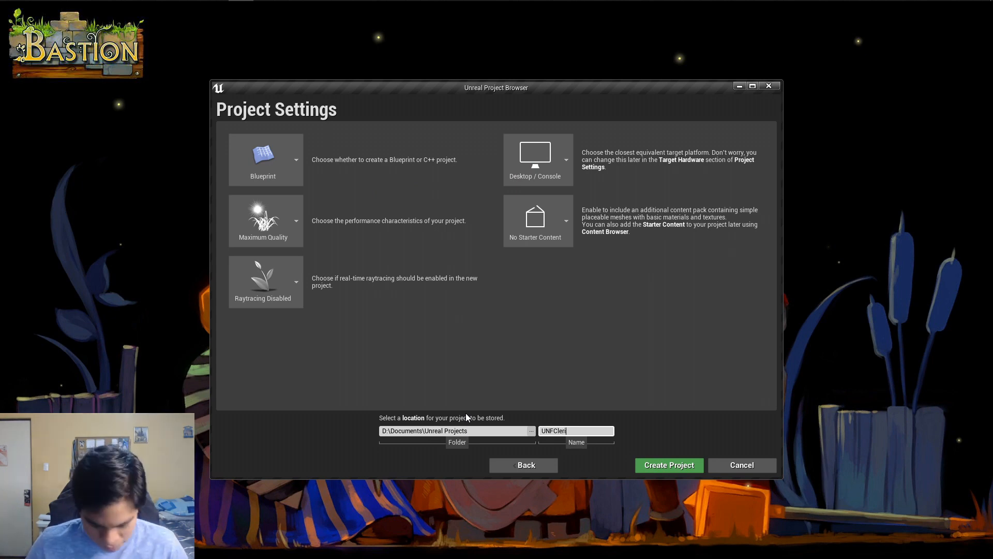
pyautogui.press('BackSpace')
pyautogui.press('BackSpace')
pyautogui.write('nf')
pyautogui.click(680, 467)
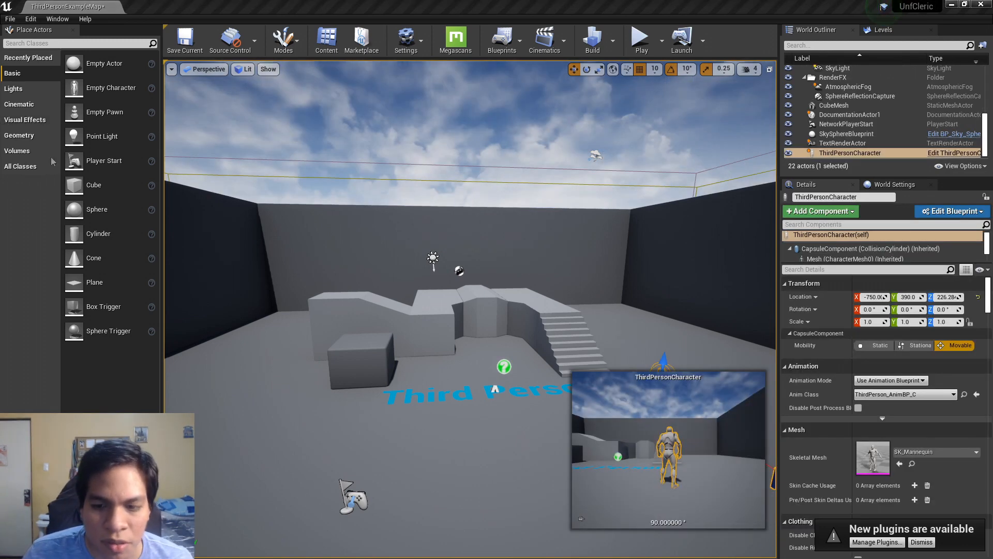
# Step: Play-test the Third Person level by running around and jumping with the default mannequin, and stop the session
pyautogui.moveTo(383, 259); pyautogui.dragTo(411, 310, button='right')
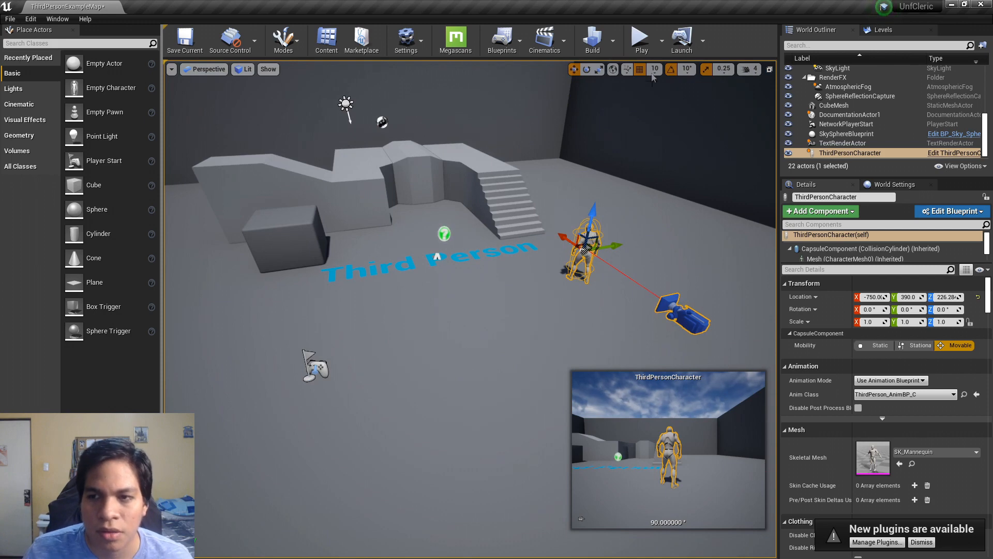
pyautogui.click(641, 39)
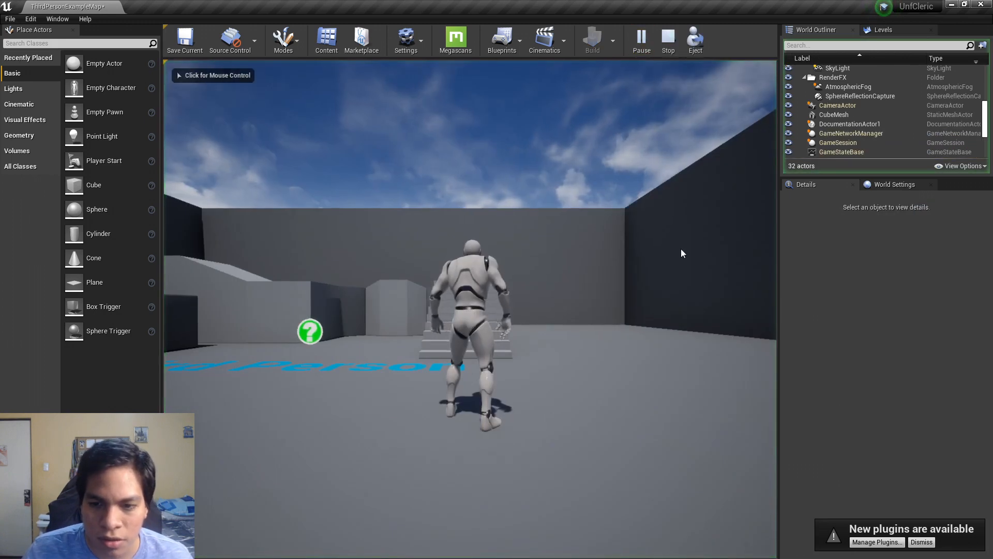
pyautogui.click(681, 254)
pyautogui.press('w')
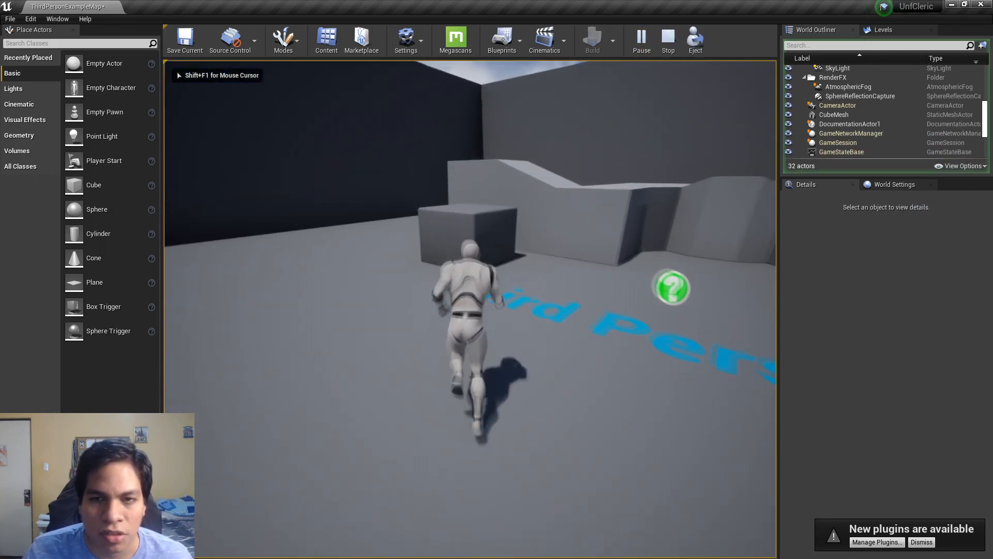
pyautogui.press('d')
pyautogui.press('a')
pyautogui.press('w')
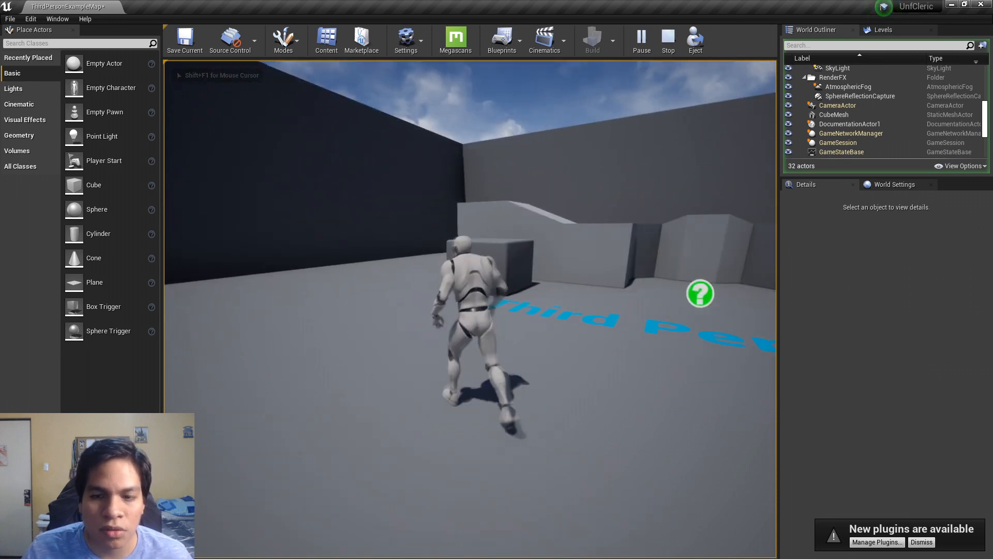
pyautogui.press('space')
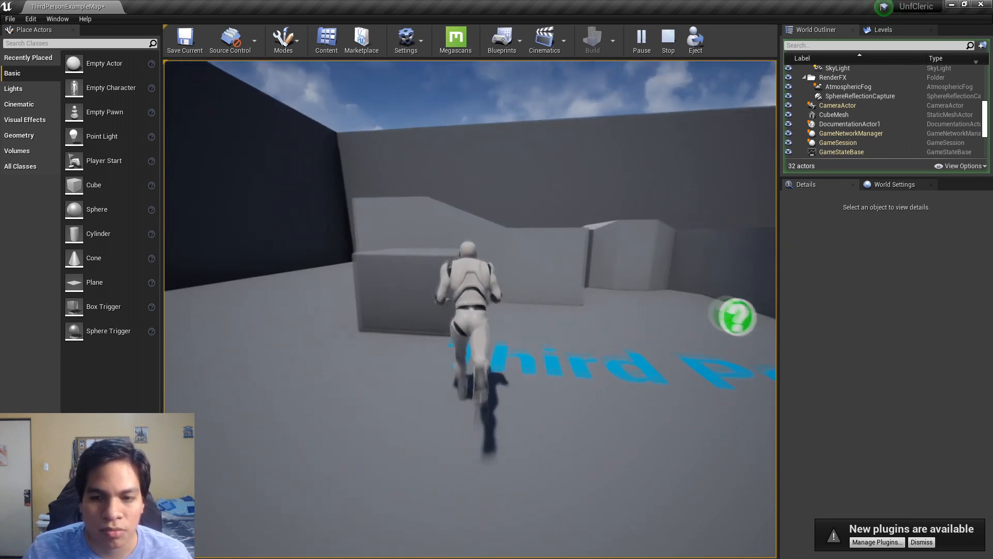
pyautogui.press('Escape')
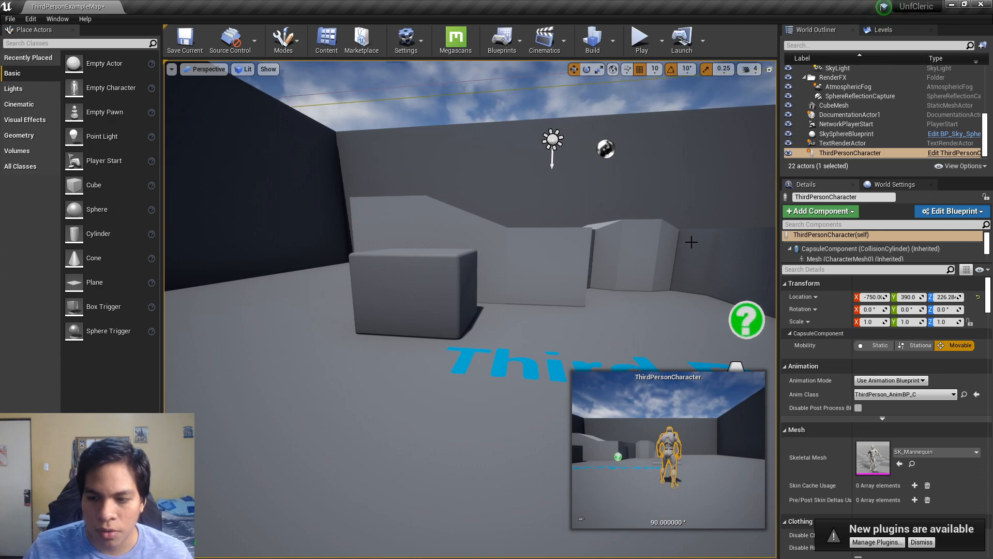
# Step: Open Content Browser 4 as a floating window over the level and show its folder tree
pyautogui.click(56, 20)
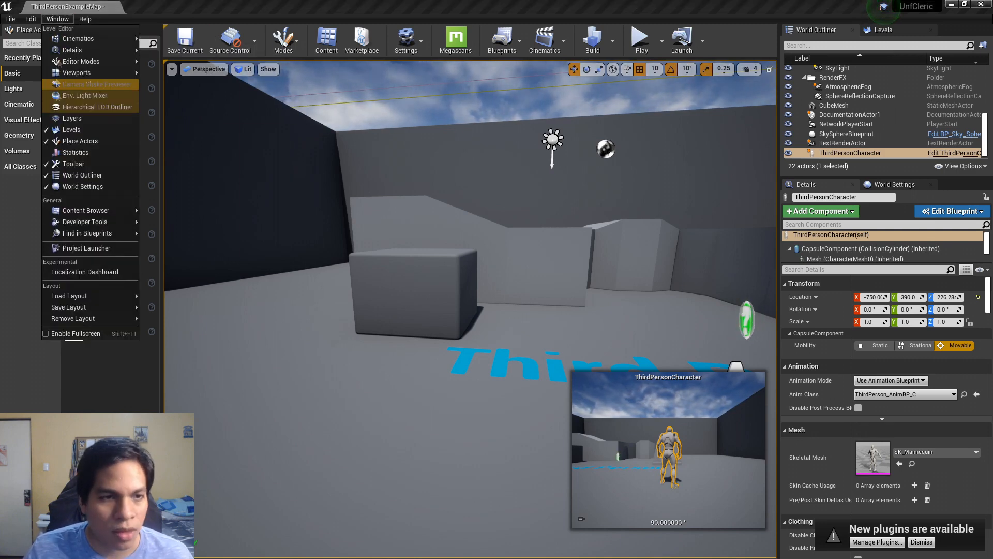
pyautogui.moveTo(130, 210)
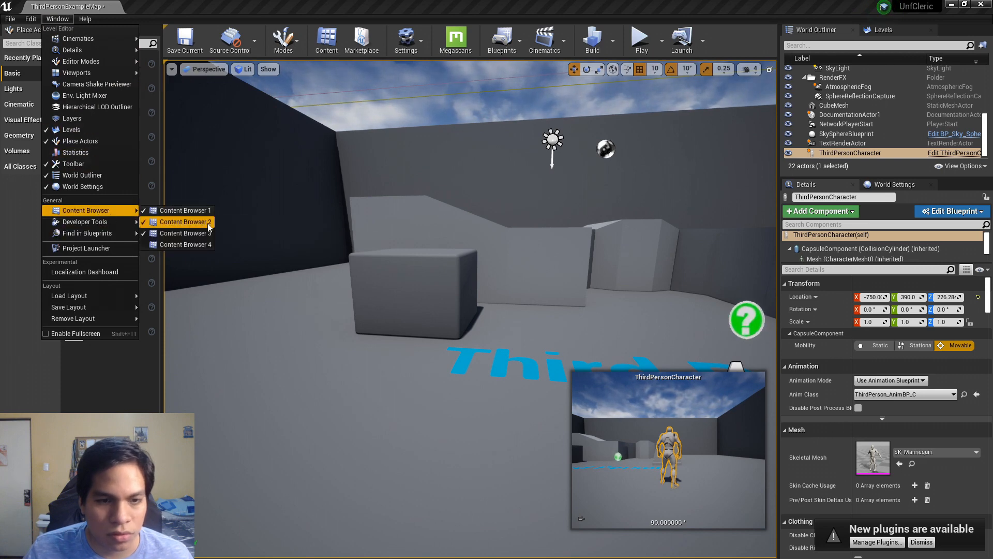
pyautogui.click(184, 244)
pyautogui.moveTo(299, 313); pyautogui.dragTo(320, 235)
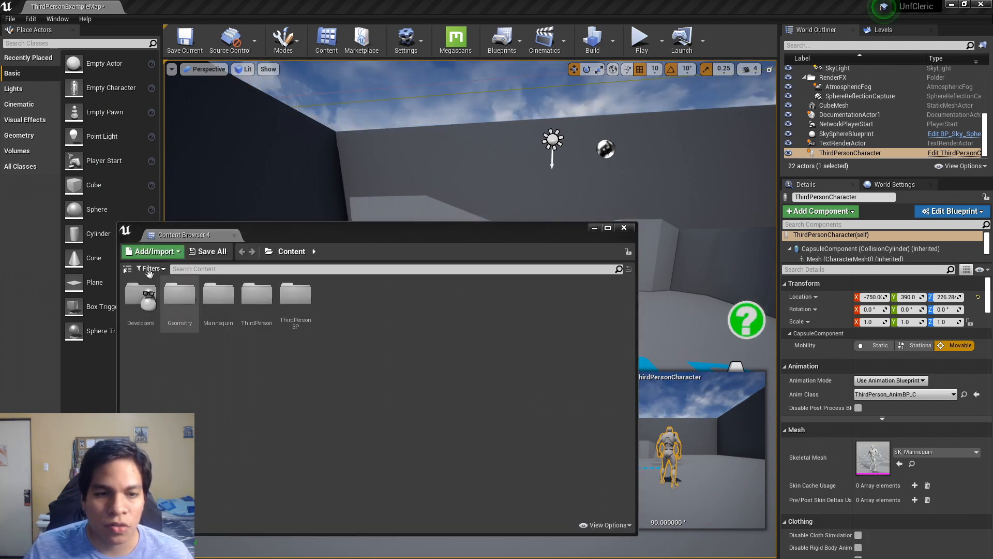
pyautogui.click(127, 268)
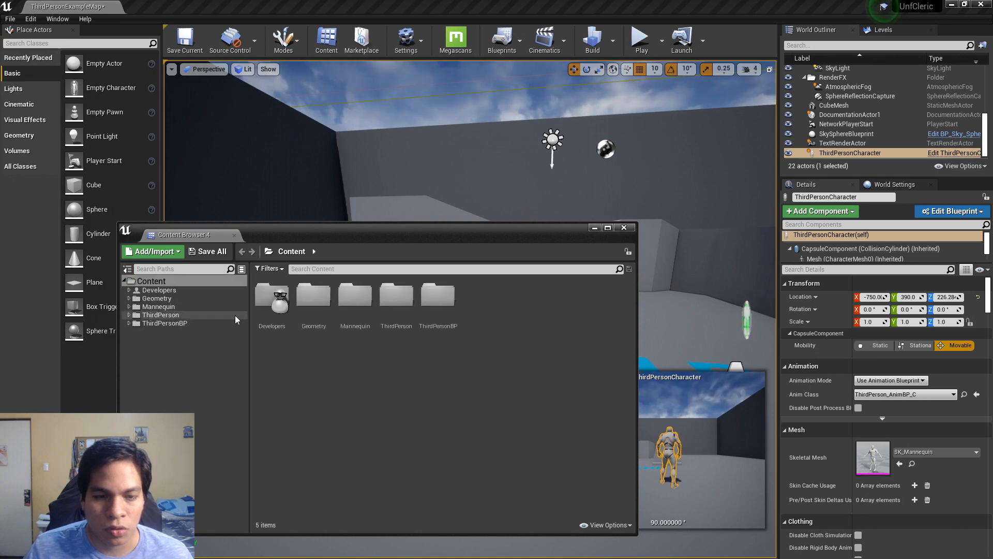
# Step: Create a folder named UnfCleric directly under Content
pyautogui.rightClick(178, 358)
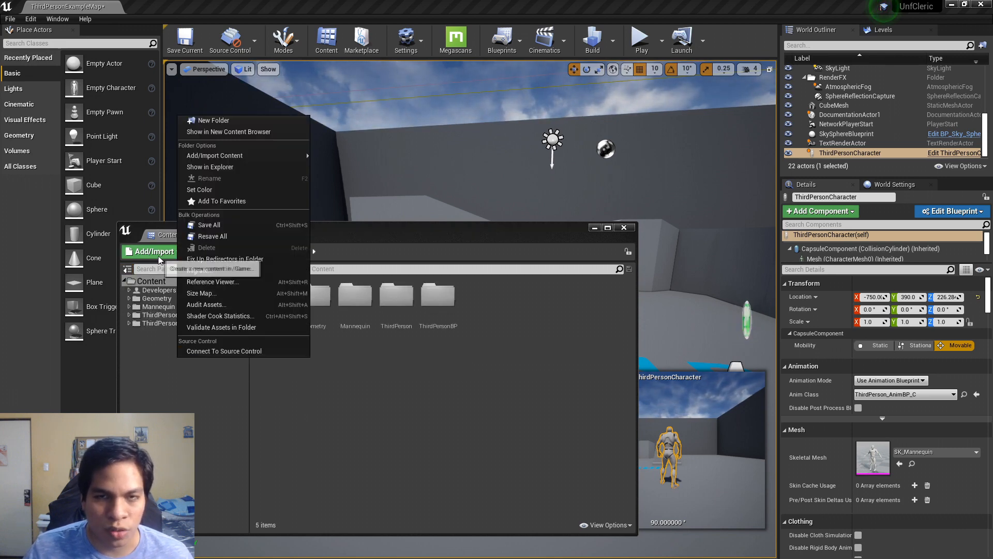
pyautogui.click(236, 121)
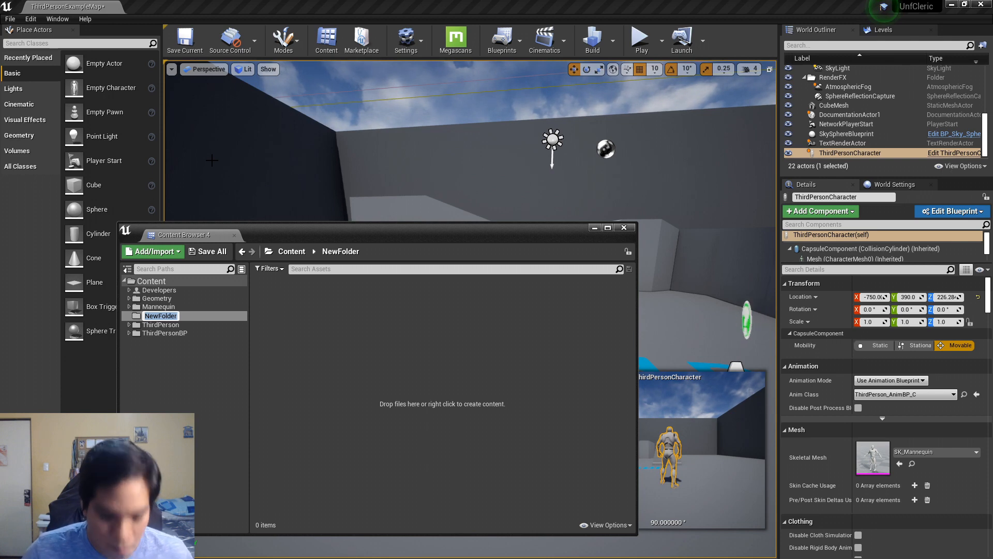
pyautogui.write('UN')
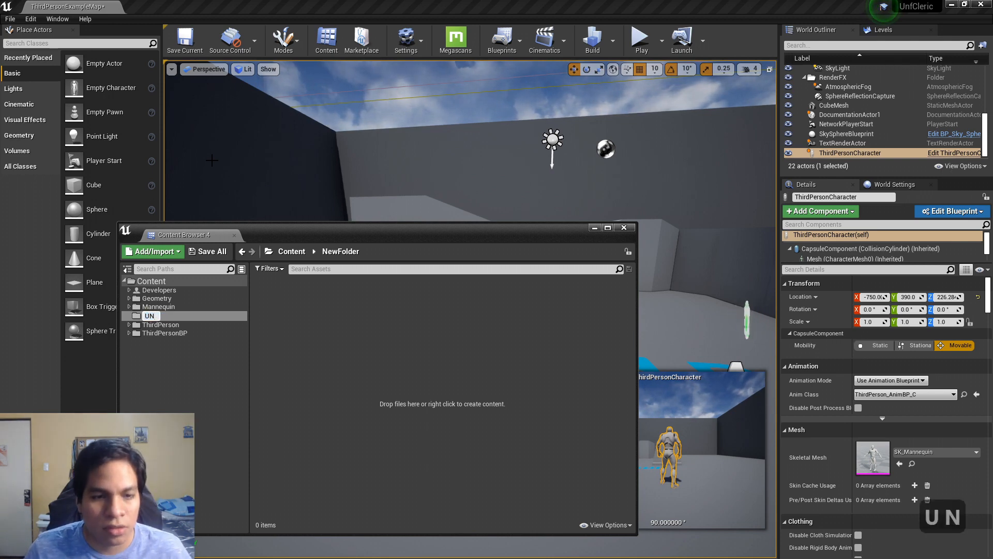
pyautogui.press('BackSpace')
pyautogui.write('nfCler4i')
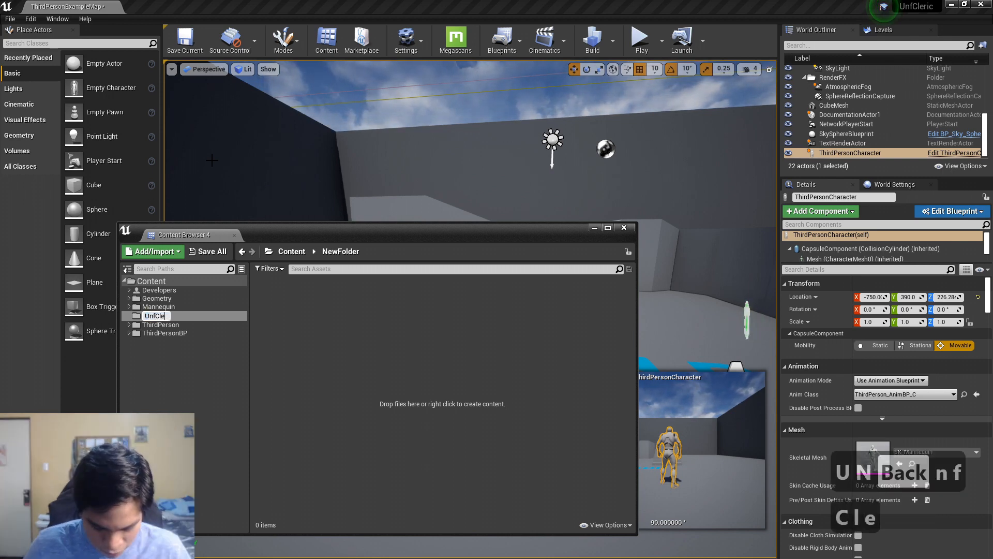
pyautogui.press('BackSpace')
pyautogui.press('BackSpace')
pyautogui.write('ic')
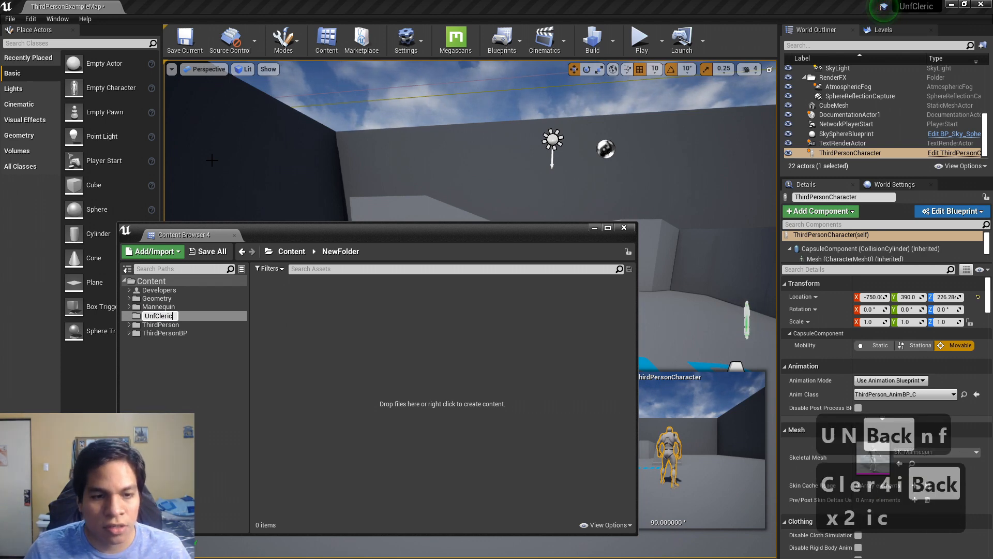
pyautogui.press('Return')
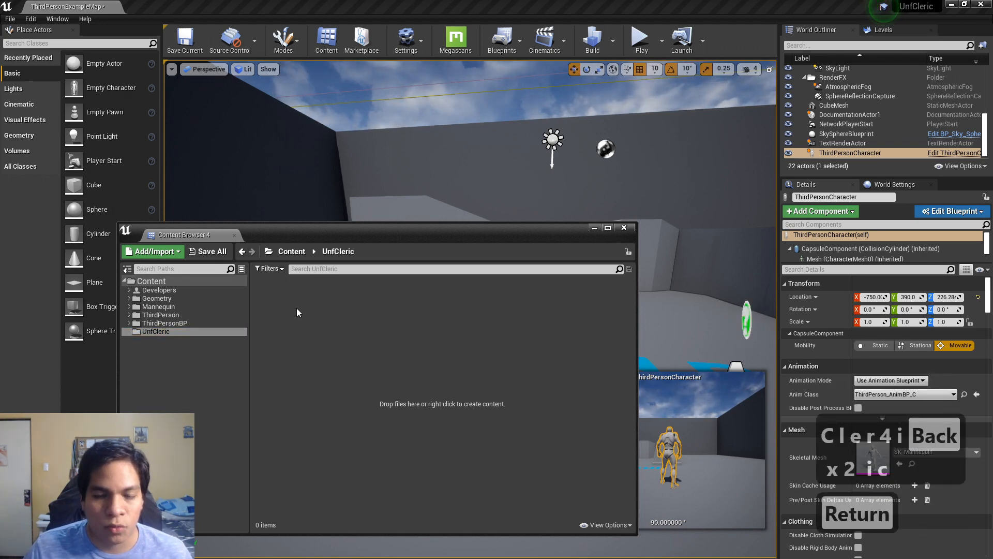
# Step: Add a new subfolder inside UnfCleric and expand the ThirdPersonBP, ThirdPerson and Mannequin folders to review their structure
pyautogui.rightClick(297, 309)
pyautogui.click(345, 260)
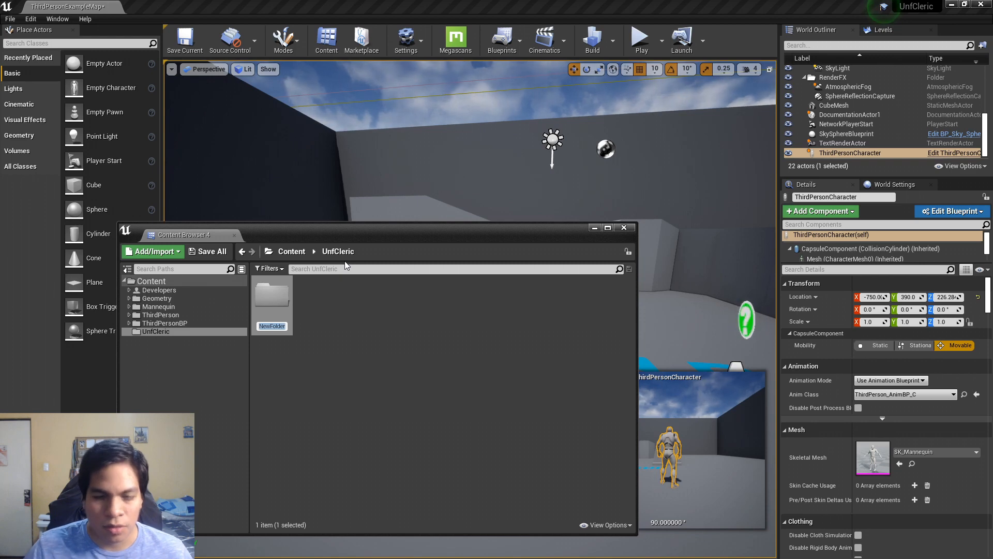
pyautogui.press('Return')
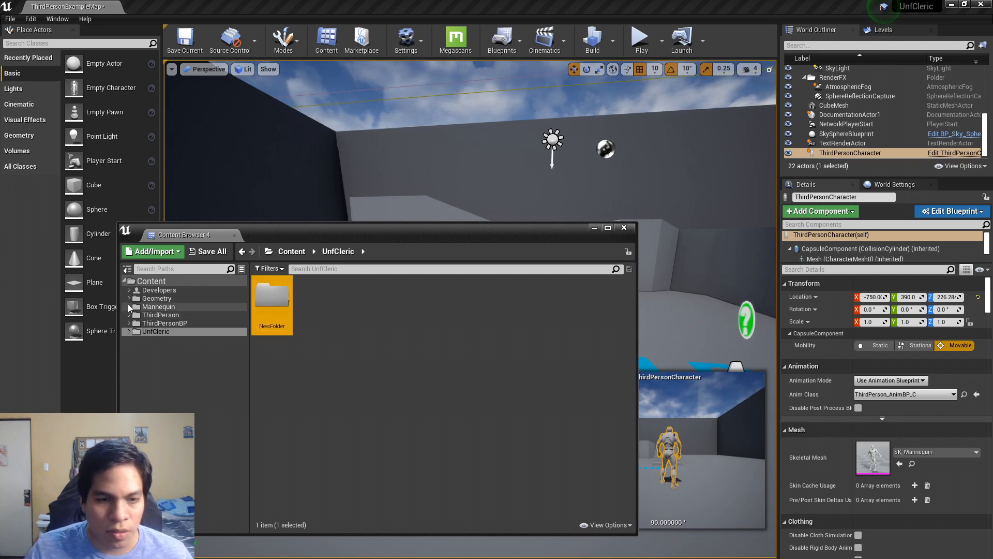
pyautogui.click(129, 323)
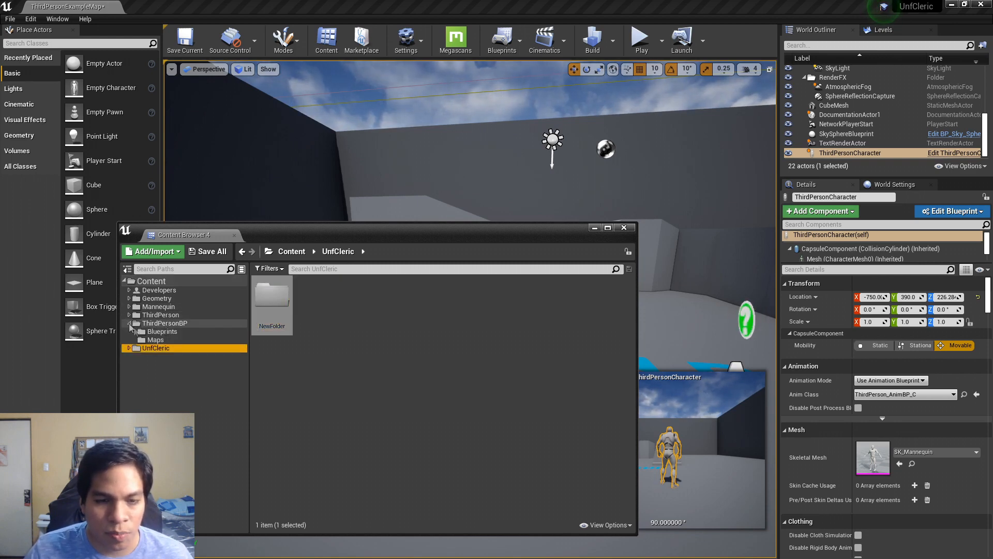
pyautogui.click(129, 314)
pyautogui.click(157, 324)
pyautogui.click(162, 355)
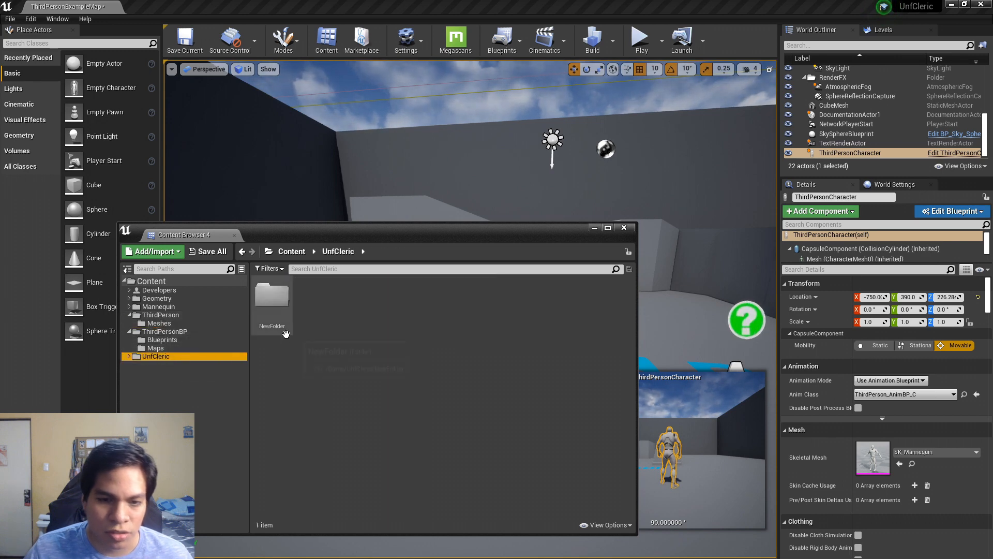
pyautogui.click(129, 306)
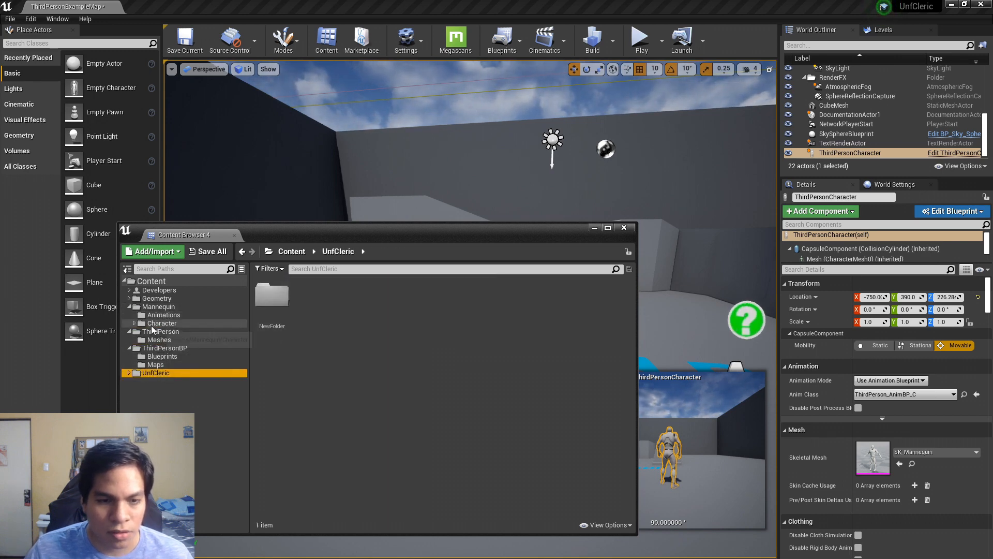
# Step: Rename the new subfolder in UnfCleric as SkeletalMeshes and open it
pyautogui.click(272, 311)
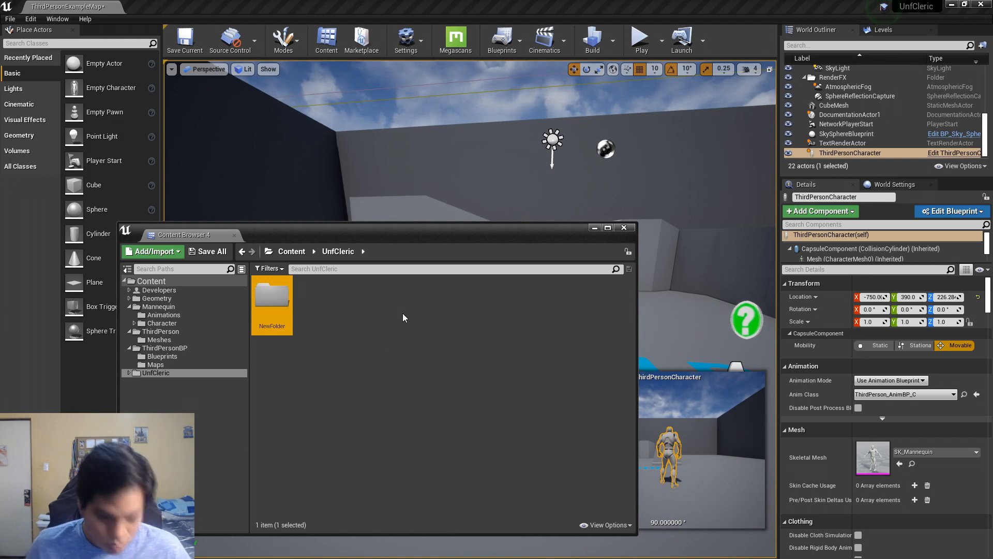
pyautogui.press('F2')
pyautogui.write('Skelet')
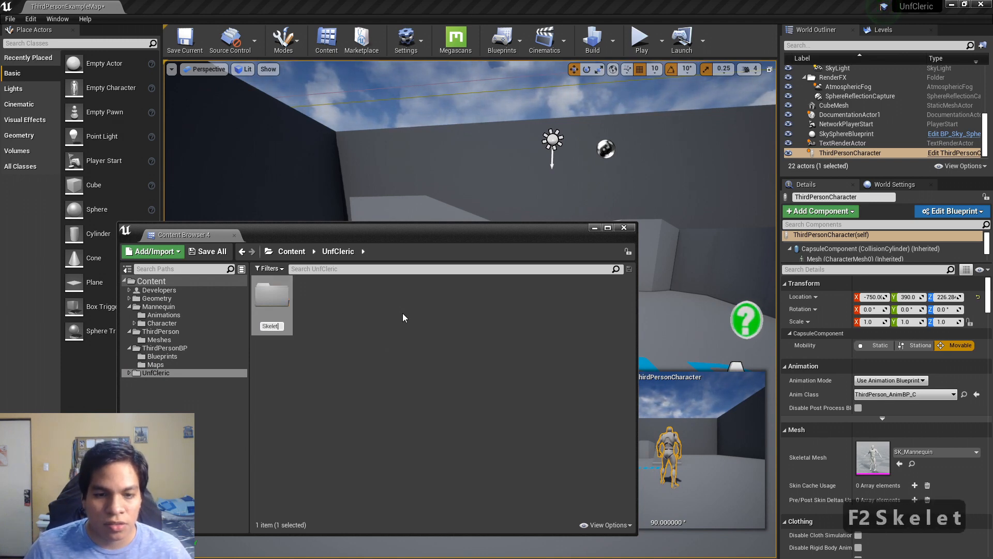
pyautogui.write('al')
pyautogui.press('BackSpace')
pyautogui.write('Meshes')
pyautogui.press('Return')
pyautogui.doubleClick(271, 300)
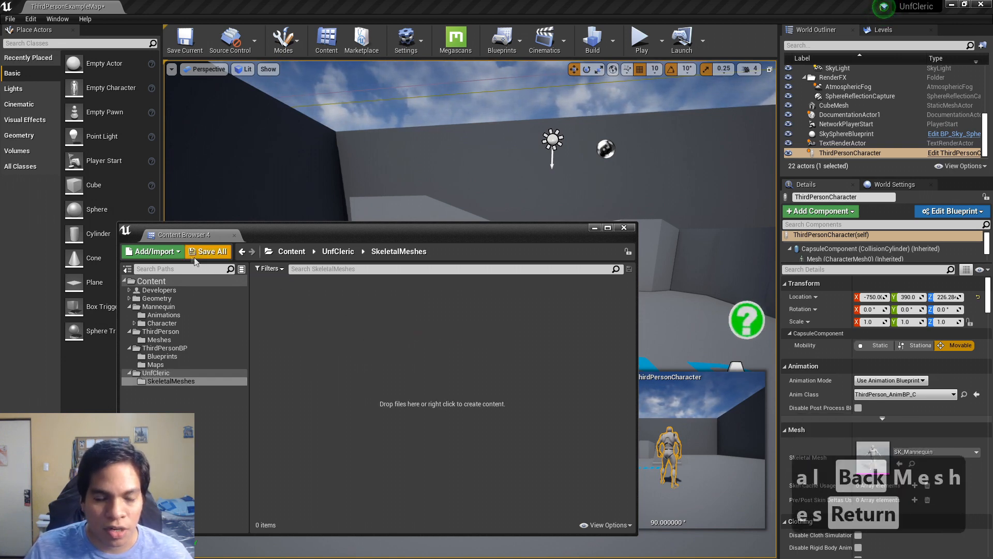
# Step: Import Cleric.fbx from the Marketplace/JokerCleric folder into SkeletalMeshes as a skeletal mesh with the default import options
pyautogui.click(171, 252)
pyautogui.click(236, 280)
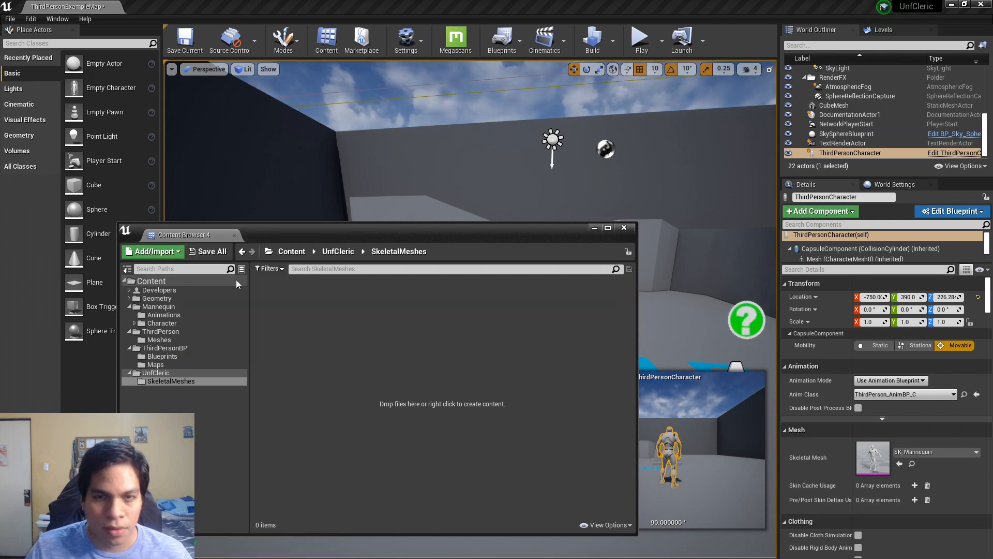
pyautogui.click(163, 270)
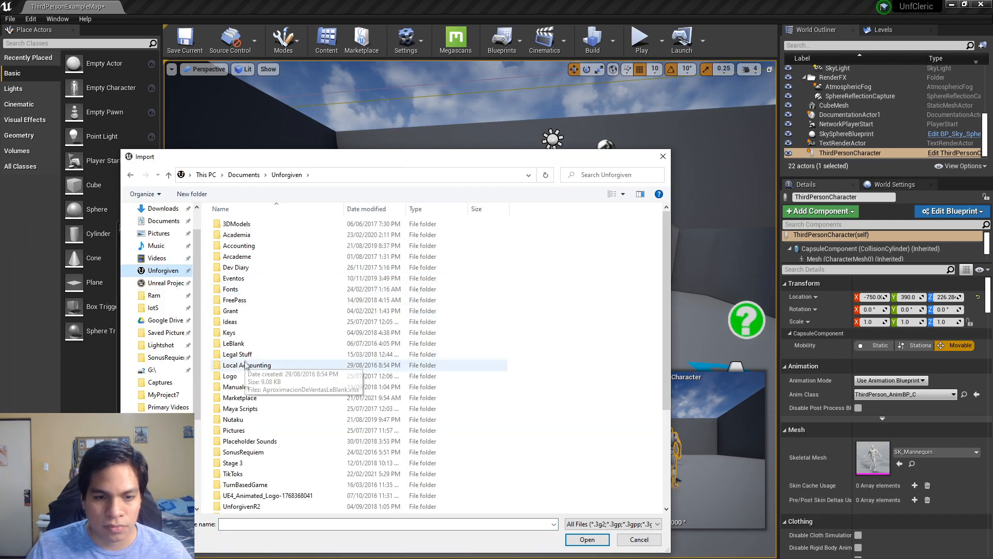
pyautogui.doubleClick(253, 397)
pyautogui.doubleClick(254, 295)
pyautogui.click(213, 442)
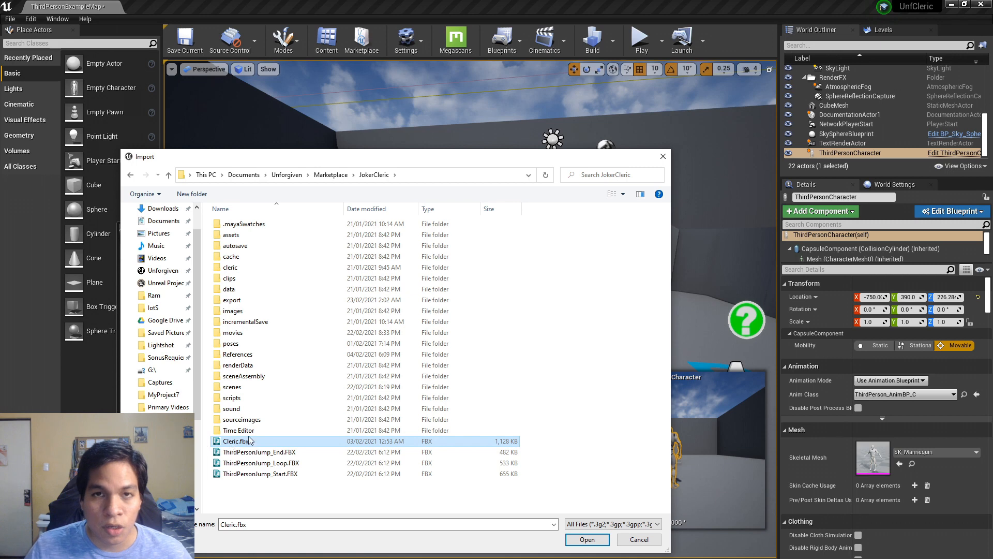
pyautogui.click(574, 542)
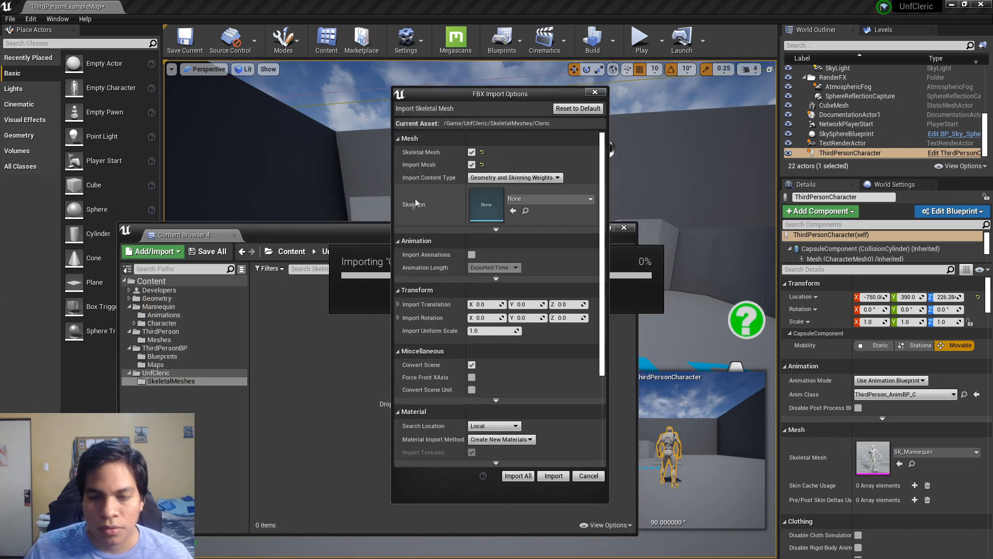
pyautogui.scroll(-3, 432, 207)
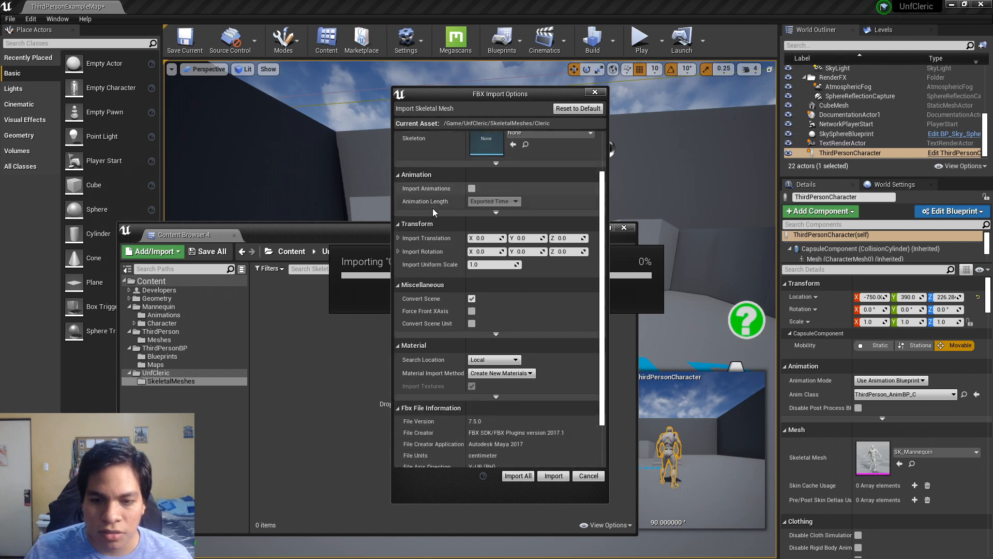
pyautogui.click(550, 474)
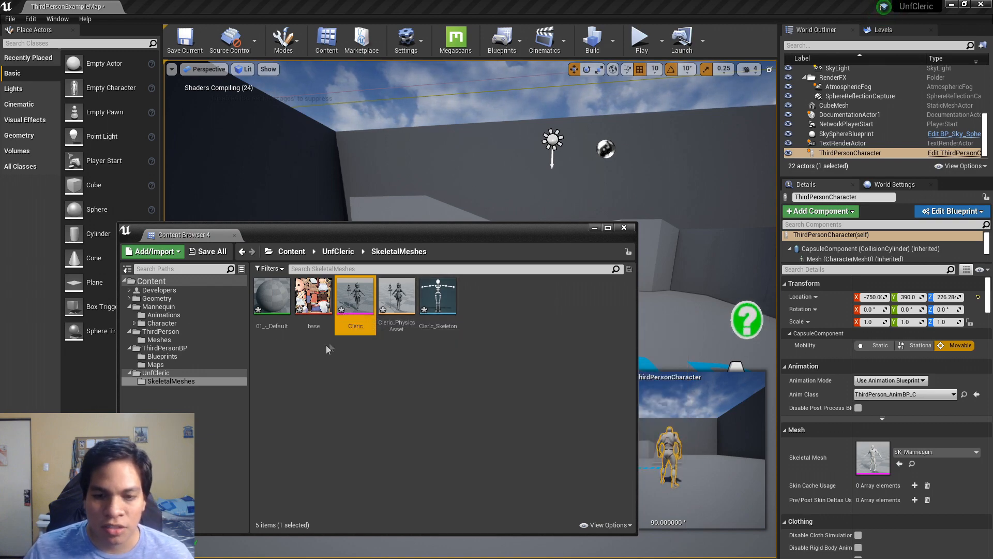
# Step: Open the Cleric skeletal mesh, inspect the model from a lower angle, and close the ThirdPersonCharacter editor tab
pyautogui.doubleClick(370, 301)
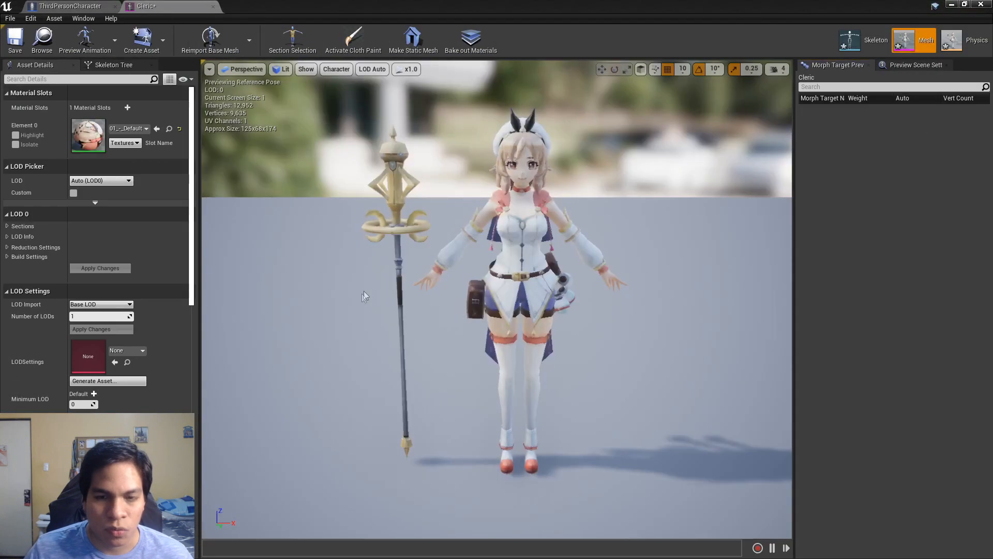
pyautogui.moveTo(460, 227)
pyautogui.keyDown('alt'); pyautogui.mouseDown()
pyautogui.moveTo(558, 230)
pyautogui.moveTo(461, 212)
pyautogui.mouseUp(); pyautogui.keyUp('alt')
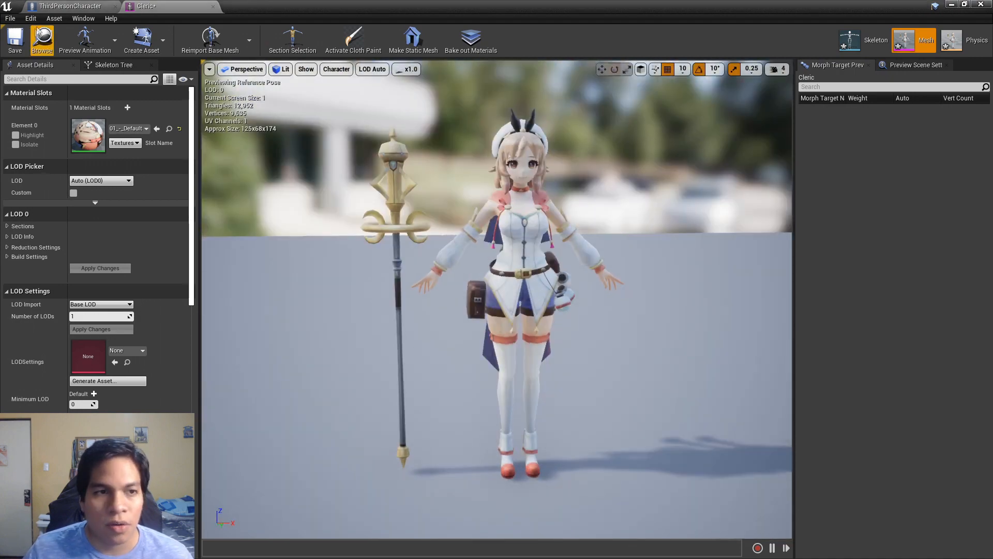
pyautogui.middleClick(64, 7)
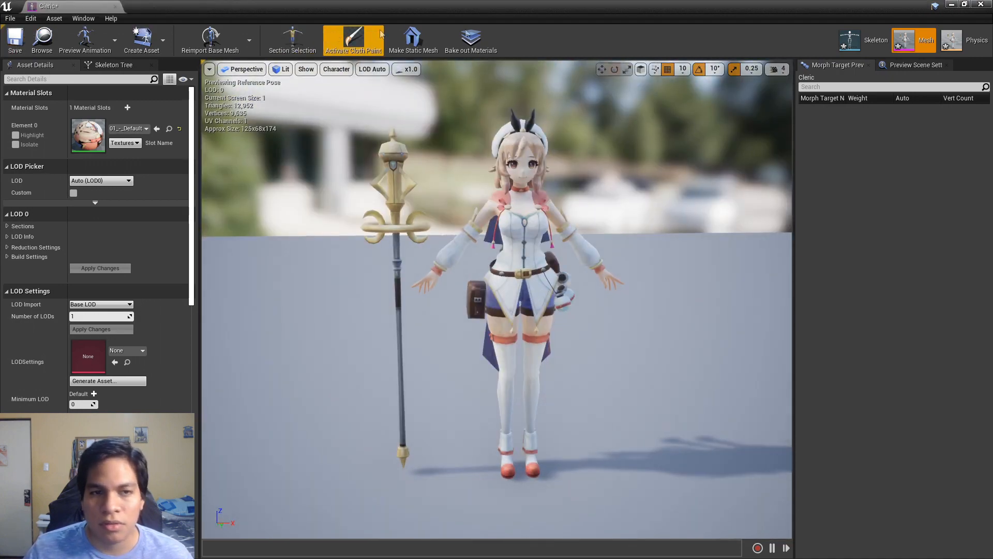
# Step: Return to the SkeletalMeshes folder and save all the imported Cleric assets
pyautogui.click(951, 5)
pyautogui.hotkey('ctrl', 'a')
pyautogui.hotkey('ctrl', 's')
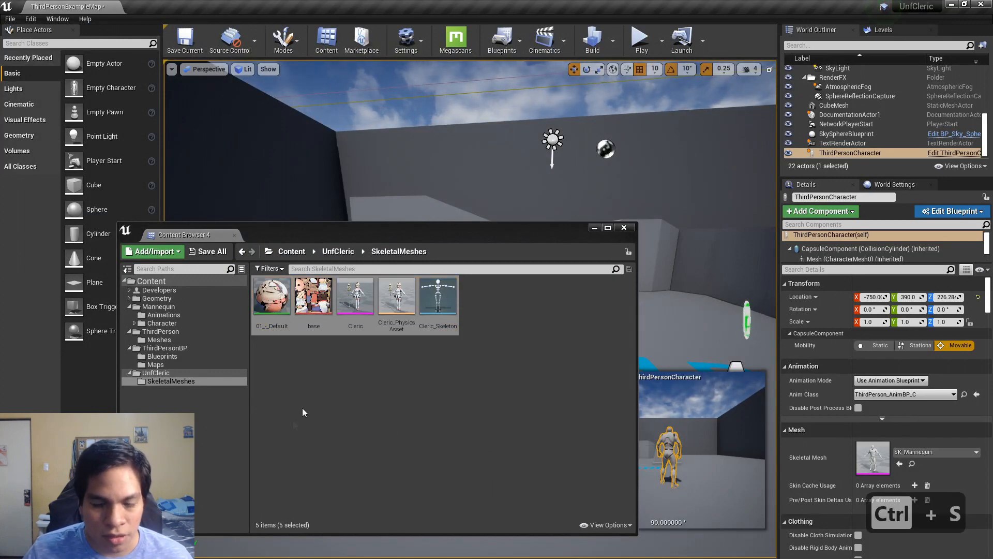
# Step: Create a folder named Materials inside UnfCleric
pyautogui.click(219, 373)
pyautogui.rightClick(349, 380)
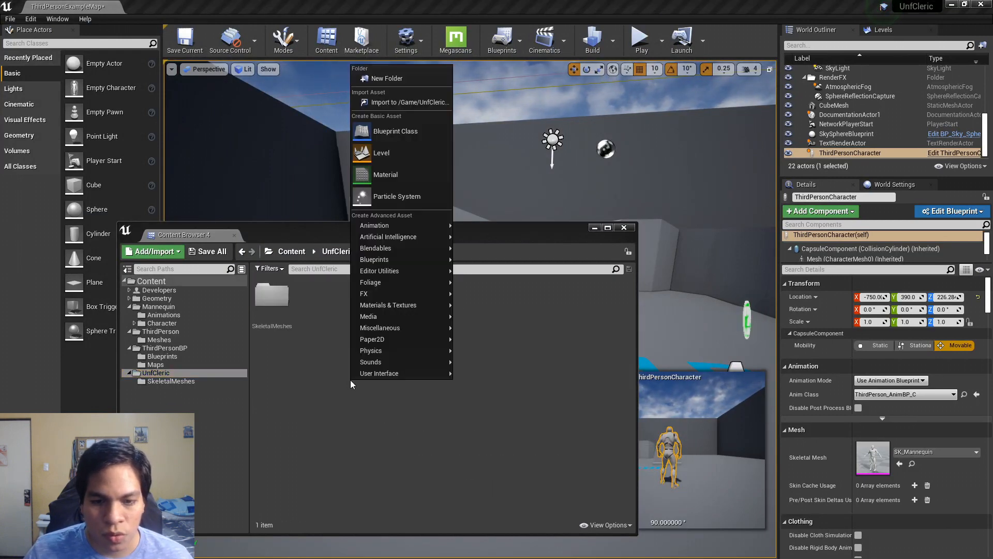
pyautogui.click(400, 80)
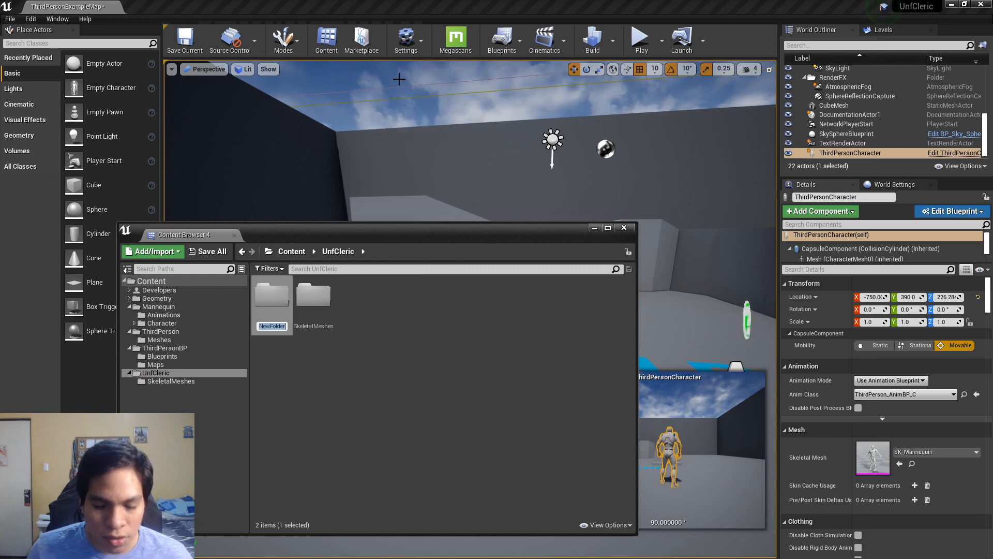
pyautogui.write('Materials')
pyautogui.press('Return')
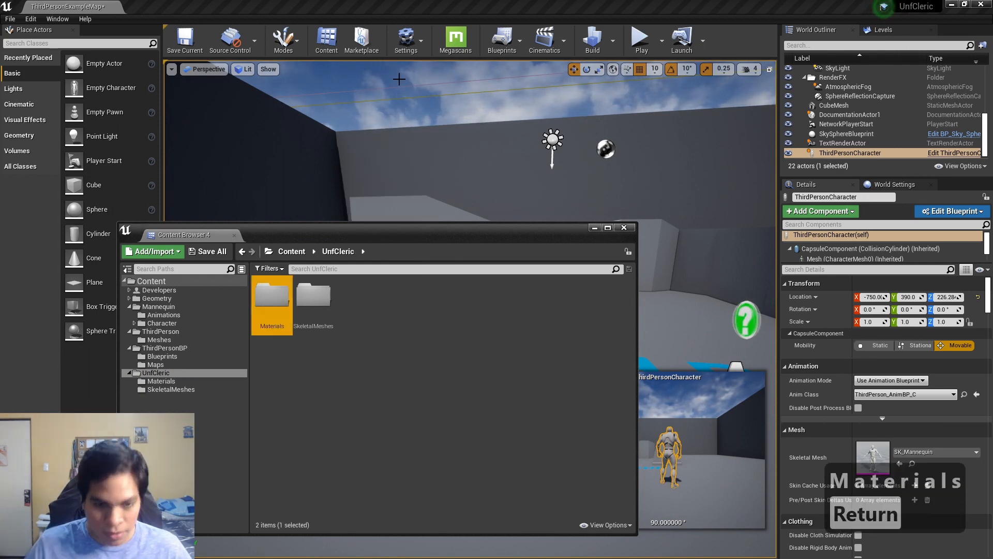
# Step: Rename the imported default material in SkeletalMeshes as M_Default and move it to the Materials folder
pyautogui.doubleClick(313, 295)
pyautogui.press('F2')
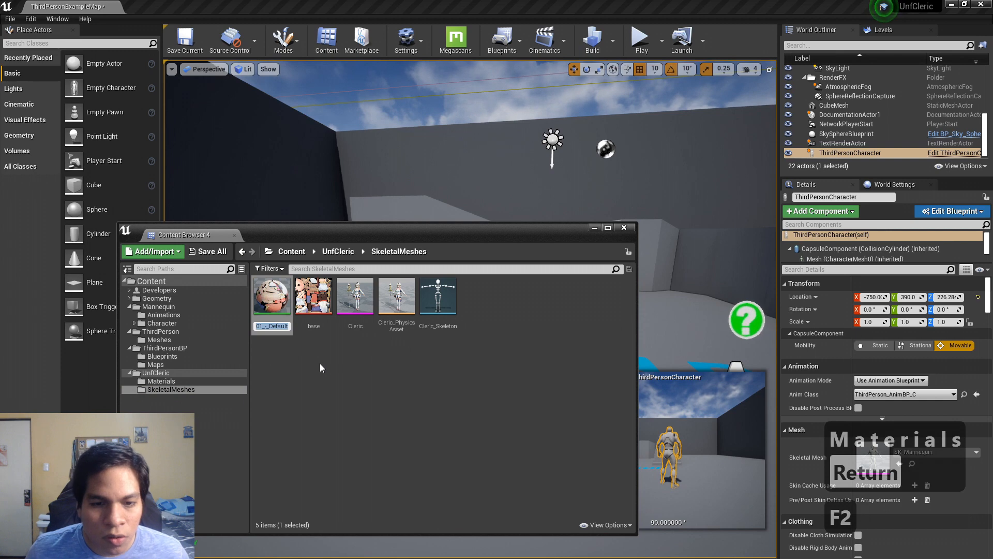
pyautogui.press('BackSpace')
pyautogui.write('M_')
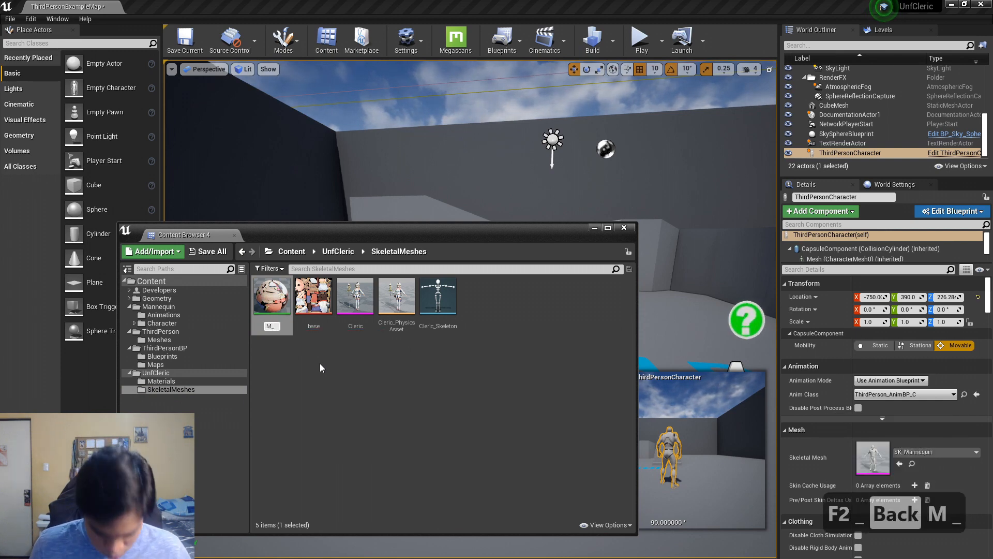
pyautogui.write('Default')
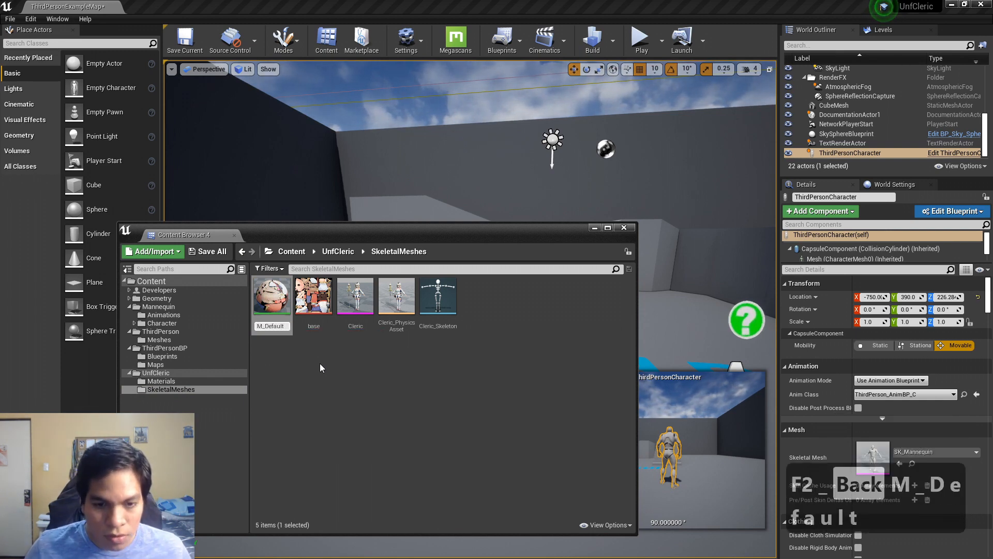
pyautogui.press('Return')
pyautogui.moveTo(438, 300); pyautogui.dragTo(173, 381)
pyautogui.click(195, 397)
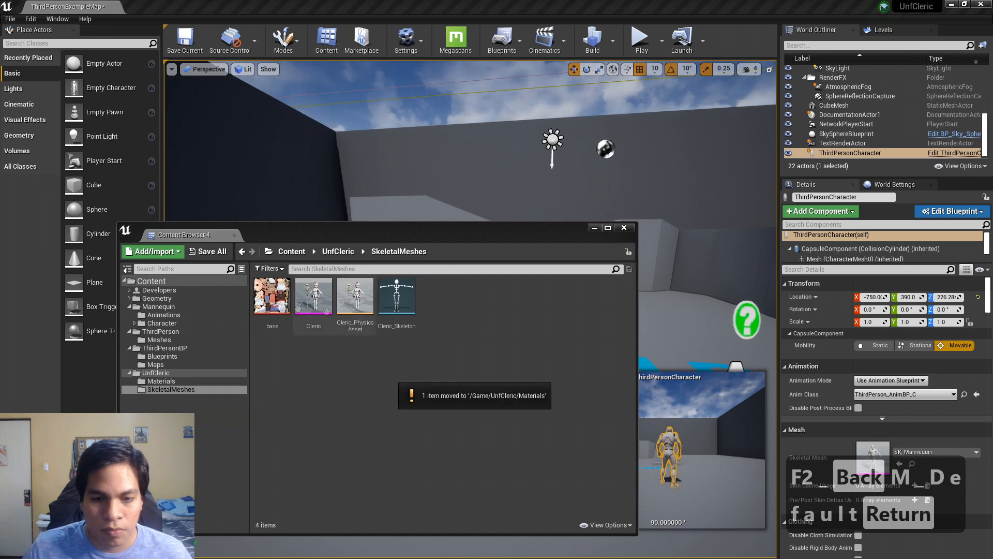
# Step: Create another folder named Textures inside UnfCleric
pyautogui.click(169, 373)
pyautogui.click(342, 383)
pyautogui.rightClick(342, 387)
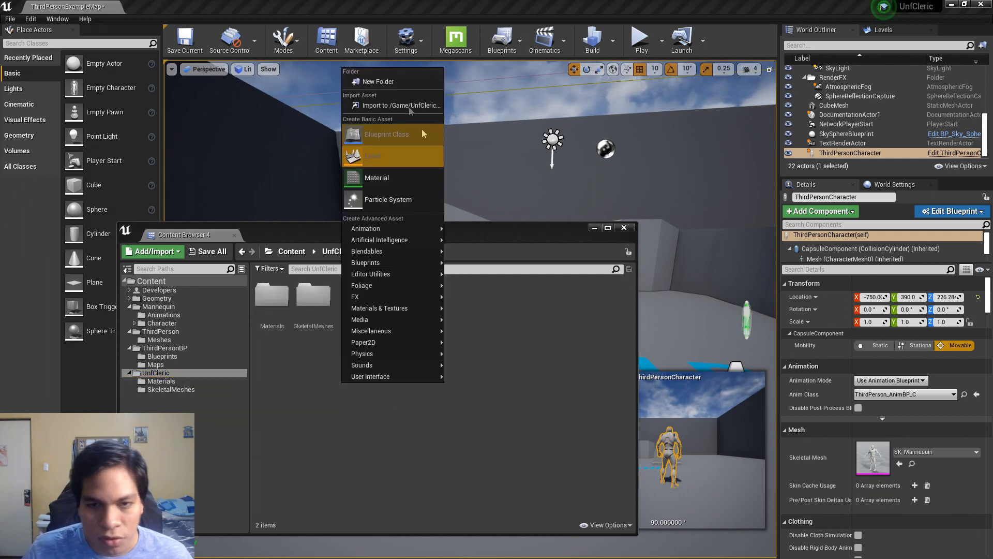
pyautogui.click(395, 82)
pyautogui.write('Textu')
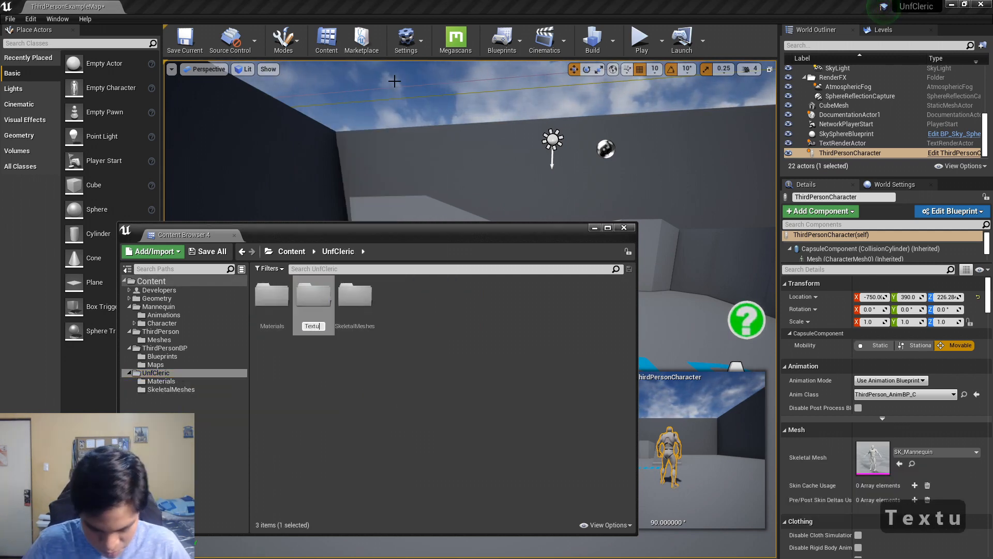
pyautogui.write('res')
pyautogui.press('Return')
# Step: Move the base texture from SkeletalMeshes to the Textures folder
pyautogui.doubleClick(314, 298)
pyautogui.moveTo(272, 298); pyautogui.dragTo(166, 397)
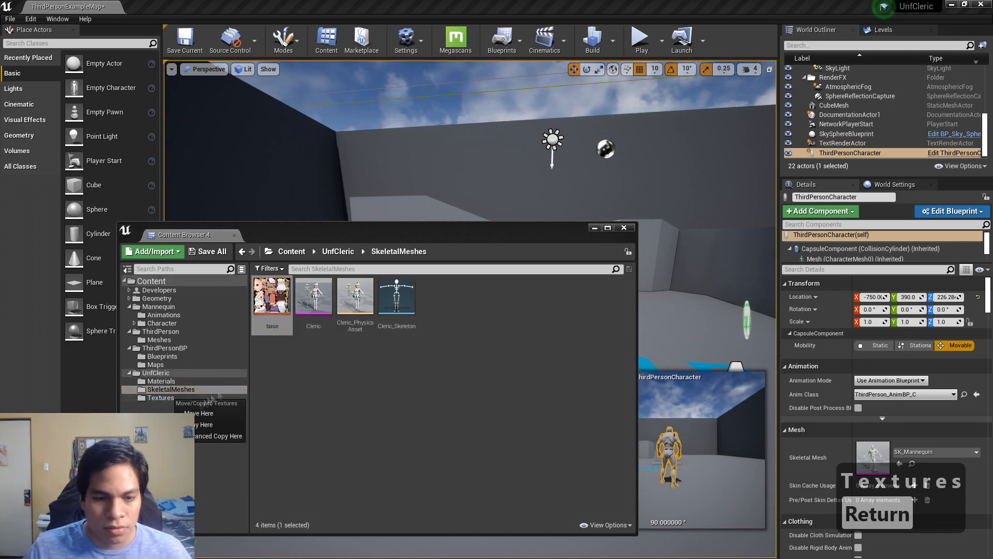
pyautogui.click(199, 412)
# Step: Open the Textures folder and rename the base texture as T_Base
pyautogui.click(160, 398)
pyautogui.press('F2')
pyautogui.press('Left')
pyautogui.write('T_')
pyautogui.press('Delete')
pyautogui.write('B')
pyautogui.press('Return')
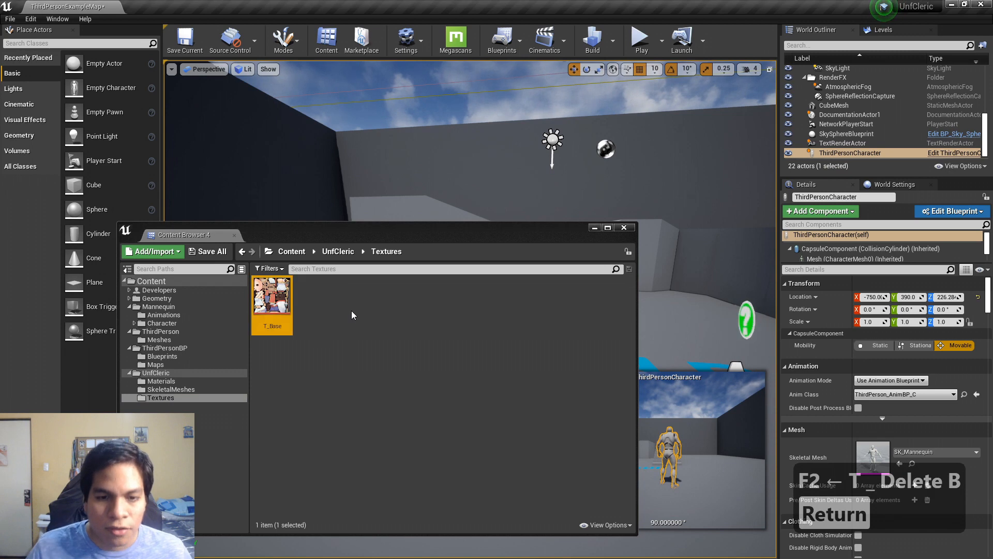
# Step: Check the Materials folder and the Cleric mesh, physics asset and skeleton in SkeletalMeshes
pyautogui.click(161, 380)
pyautogui.click(171, 389)
pyautogui.click(313, 297)
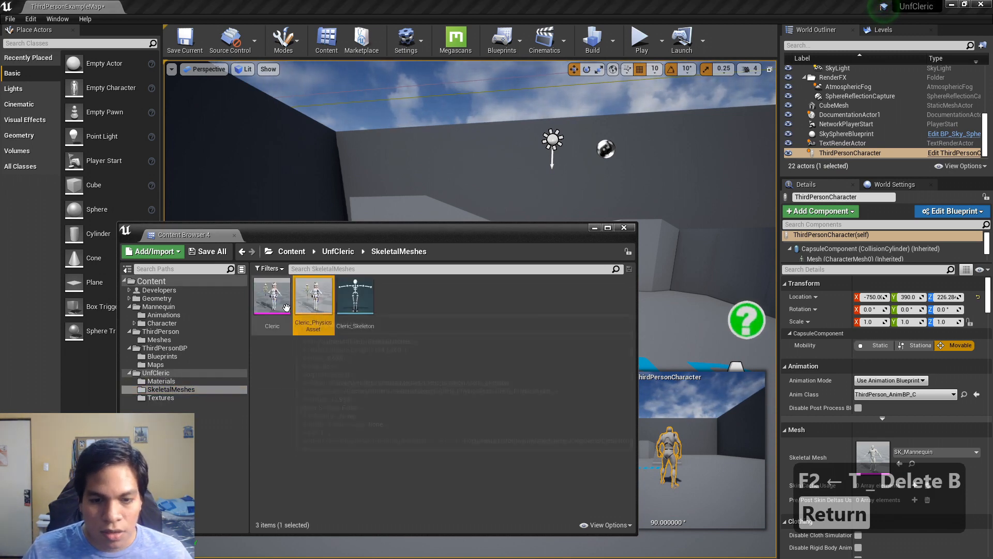
pyautogui.click(355, 299)
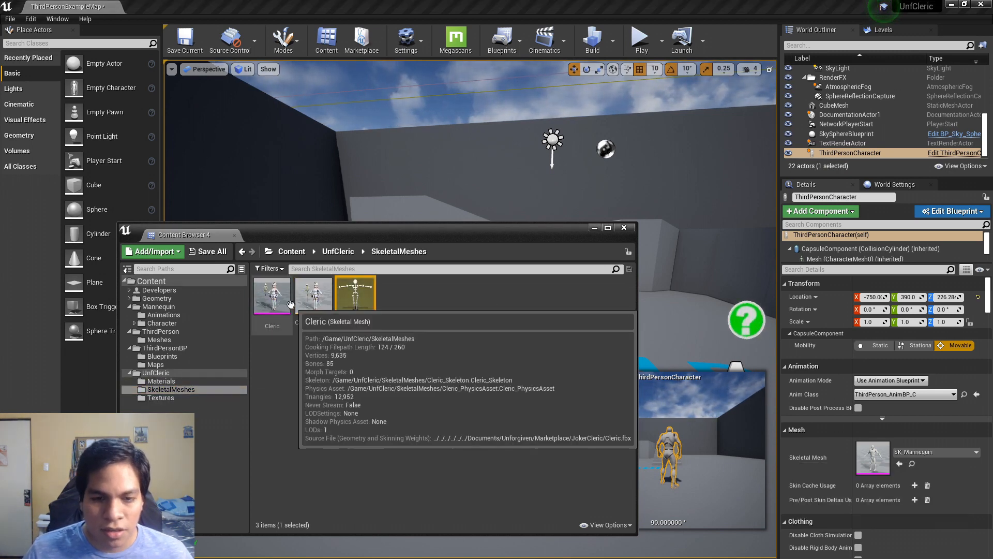
pyautogui.click(275, 304)
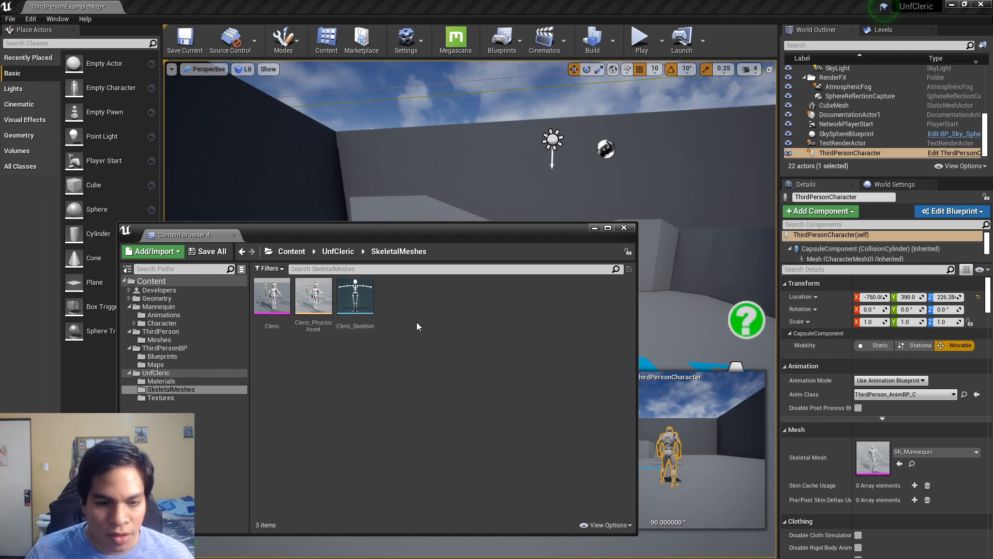
# Step: Create a folder named Animations inside UnfCleric and open it
pyautogui.click(154, 373)
pyautogui.rightClick(330, 359)
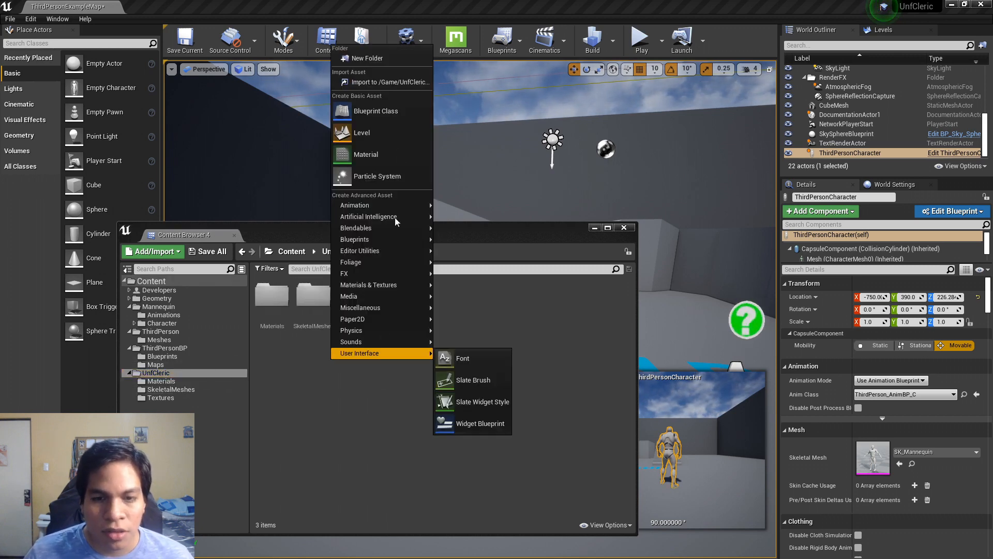
pyautogui.click(379, 59)
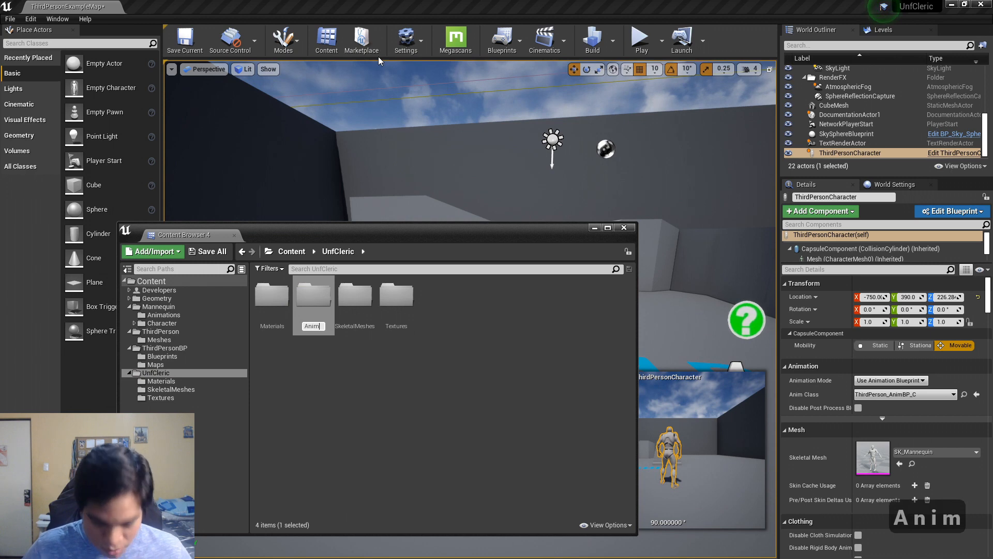
pyautogui.write('Animations')
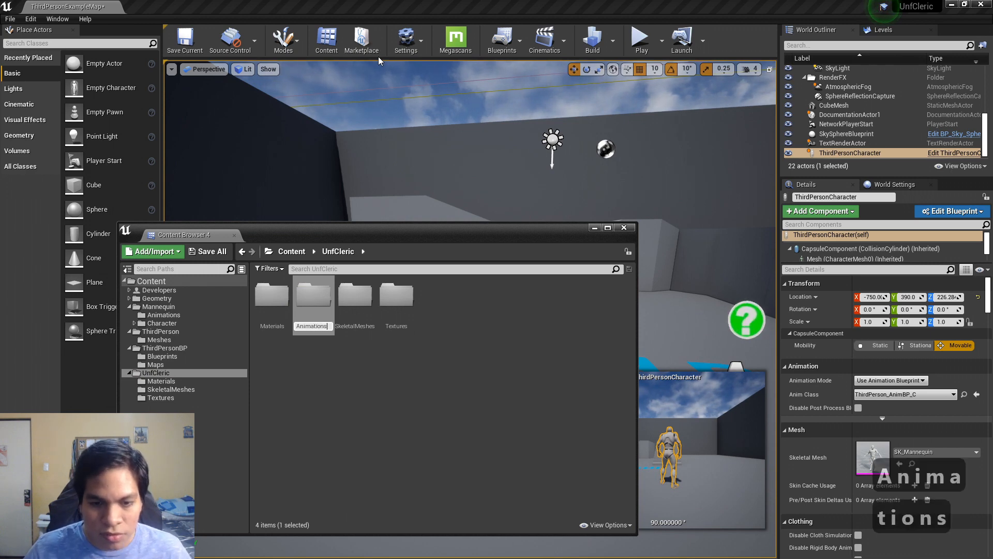
pyautogui.press('Return')
pyautogui.hotkey('shift', 'Return')
pyautogui.doubleClick(274, 295)
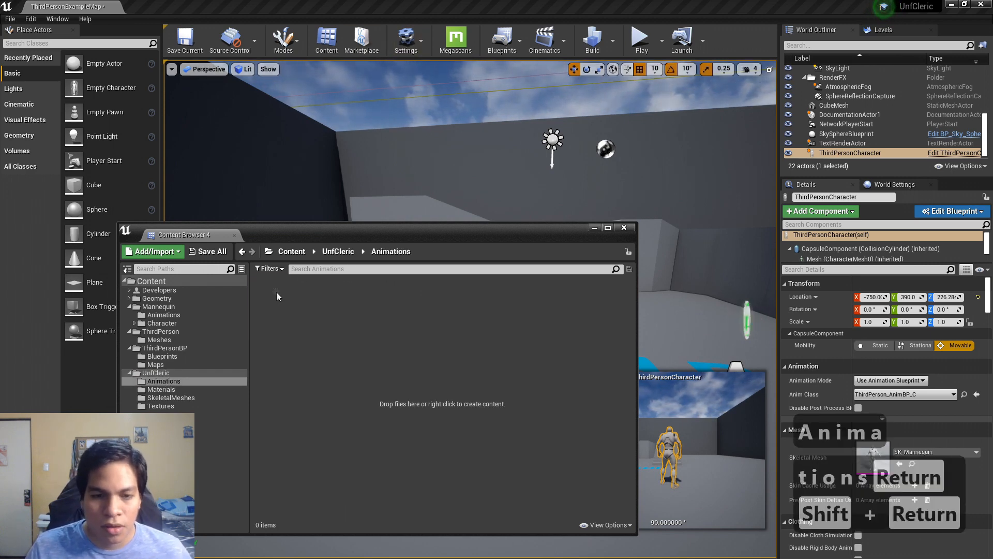
# Step: Choose all the FBX files from A_Cleric_JumpEnd to HealAoE01 in JokerCleric's export folder for import into Animations
pyautogui.click(169, 251)
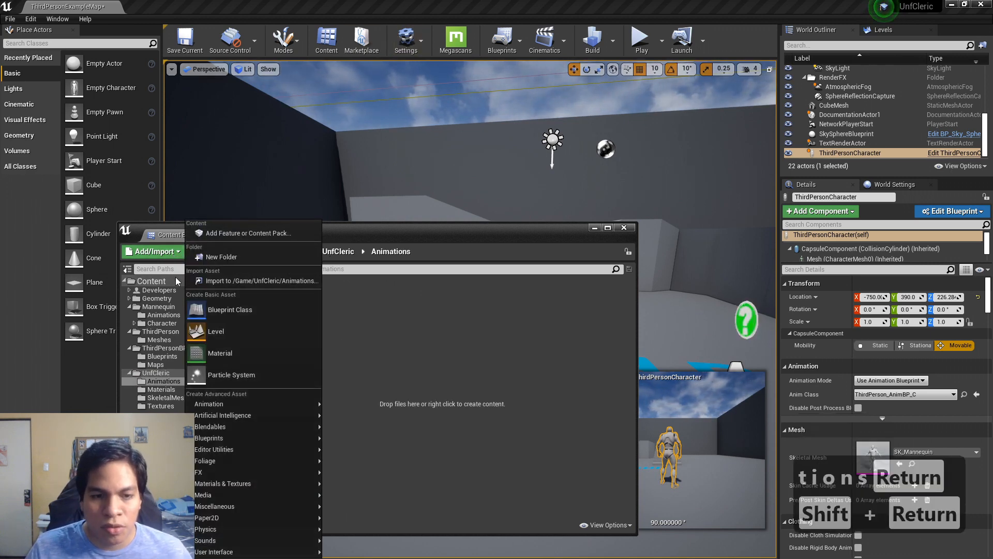
pyautogui.click(240, 282)
pyautogui.click(268, 303)
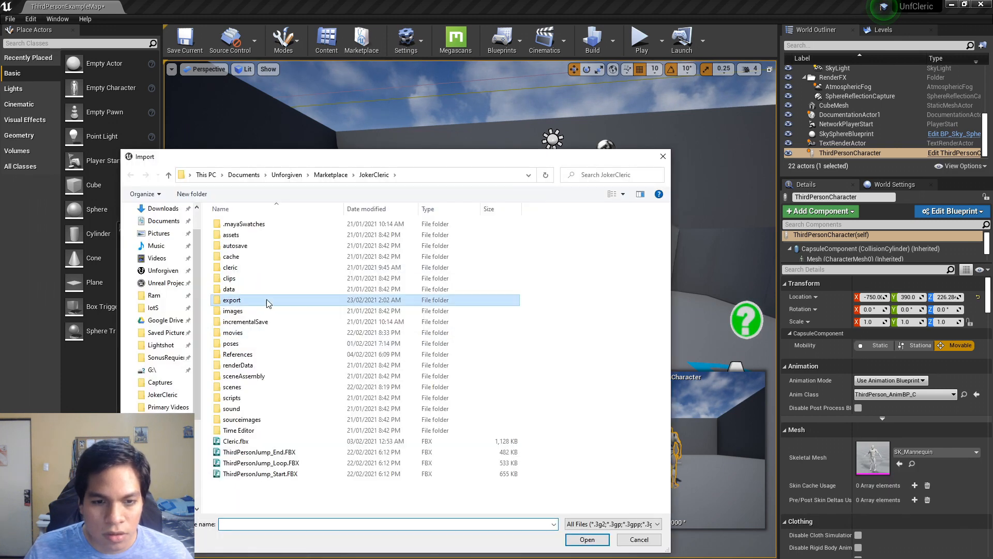
pyautogui.doubleClick(267, 303)
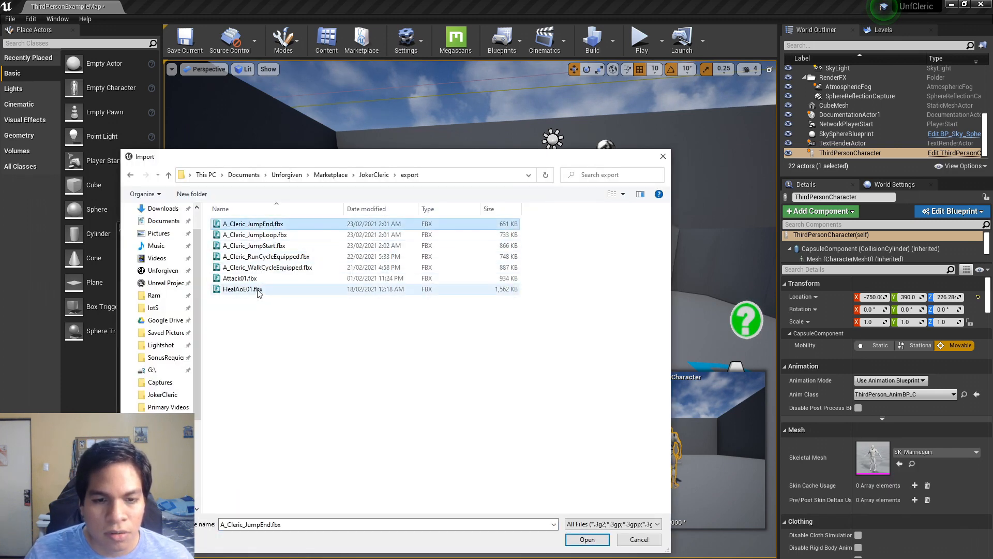
pyautogui.keyDown('shift'); pyautogui.click(256, 292); pyautogui.keyUp('shift')
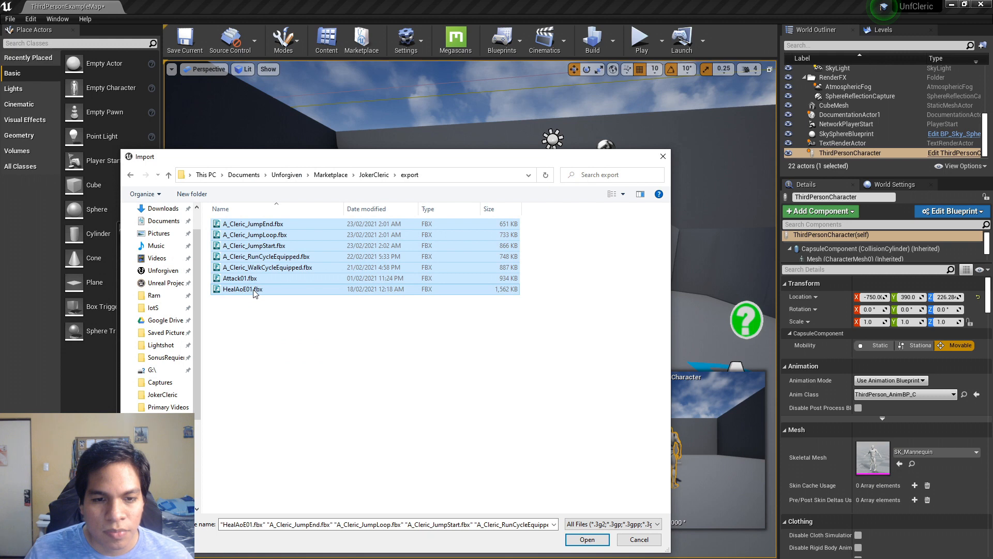
pyautogui.click(580, 540)
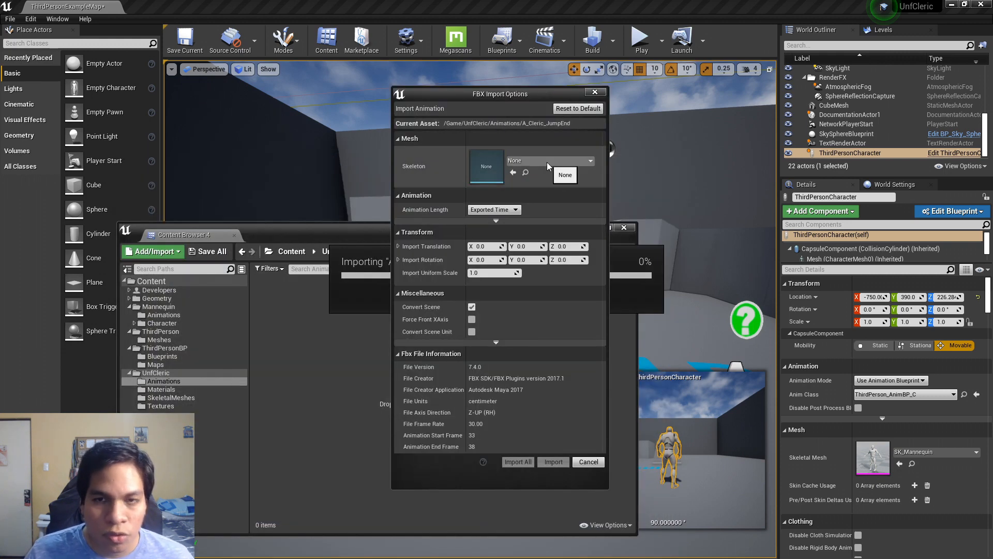
# Step: Import all the chosen FBX animations into the Animations folder using Cleric_Skeleton as their skeleton
pyautogui.click(548, 163)
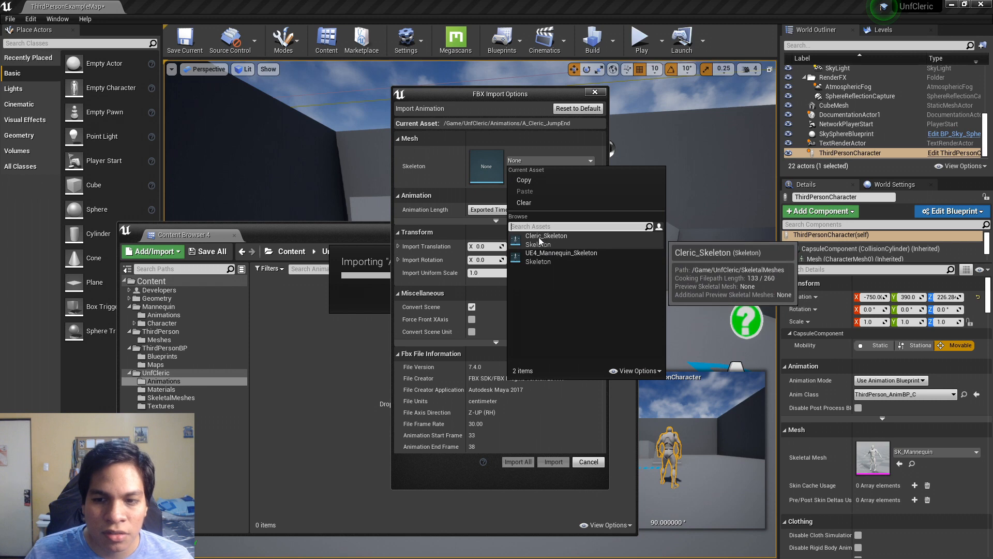
pyautogui.click(558, 239)
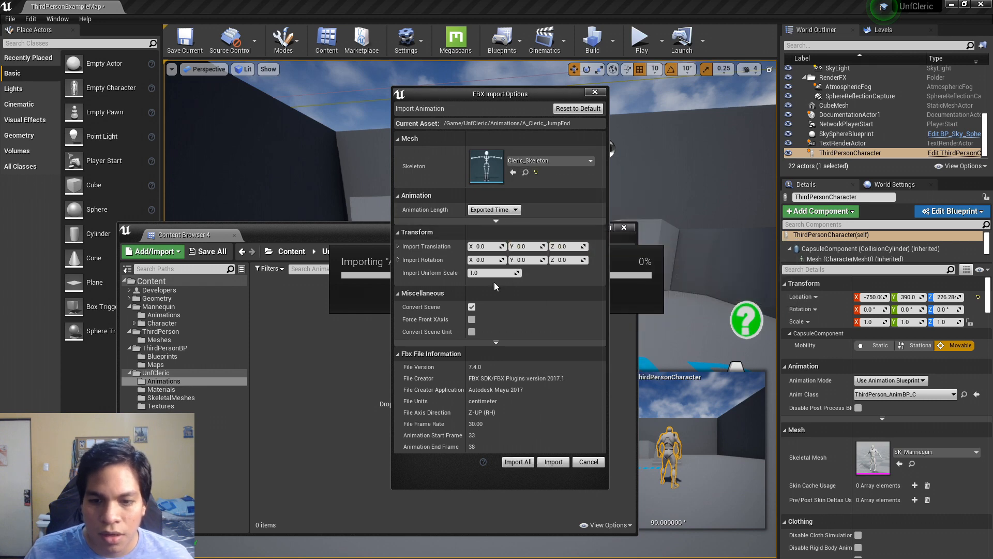
pyautogui.click(522, 462)
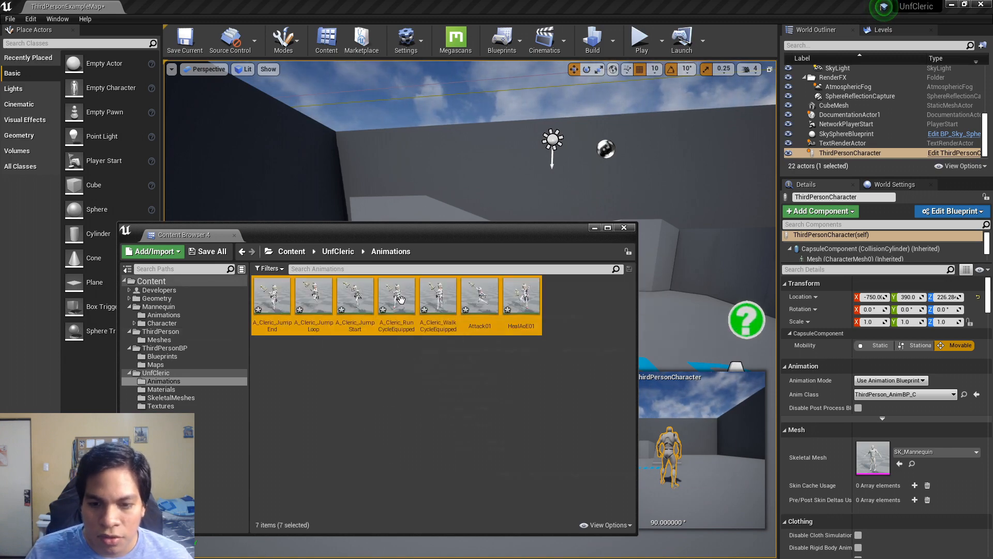
# Step: Preview the A_Cleric_WalkCycleEquipped animation from the front and save all the animations imported into UnfCleric's Animations folder
pyautogui.doubleClick(437, 296)
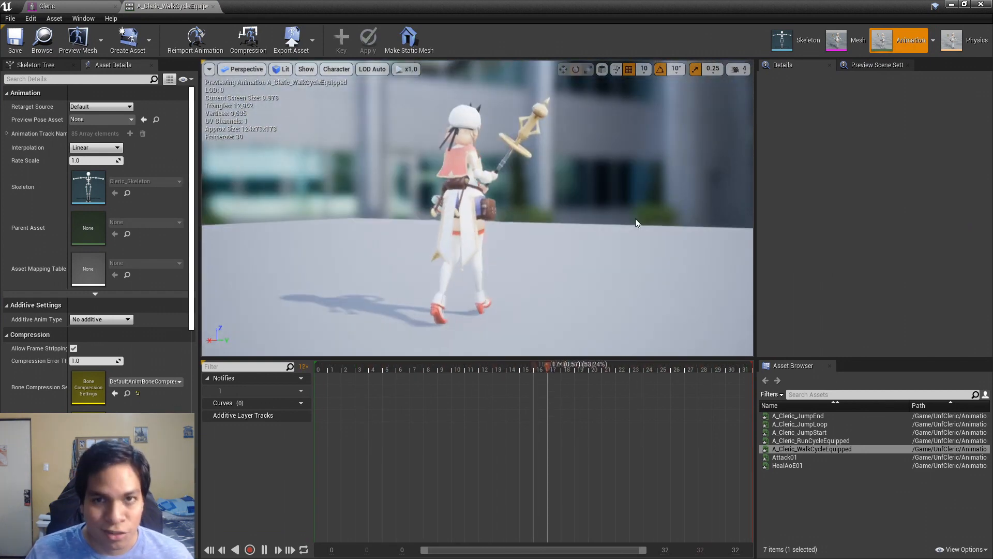
pyautogui.keyDown('alt'); pyautogui.moveTo(691, 247); pyautogui.dragTo(742, 241); pyautogui.keyUp('alt')
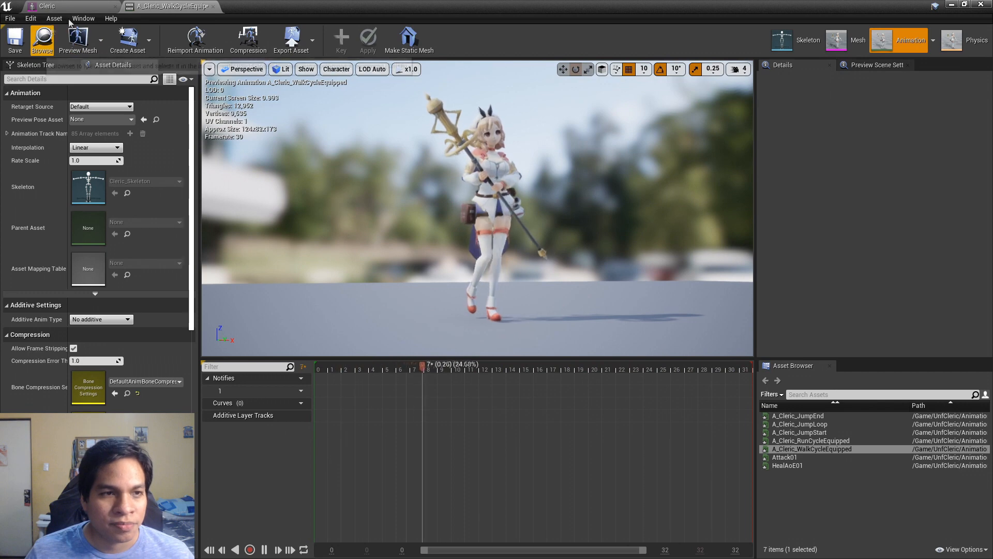
pyautogui.hotkey('ctrl', 'b')
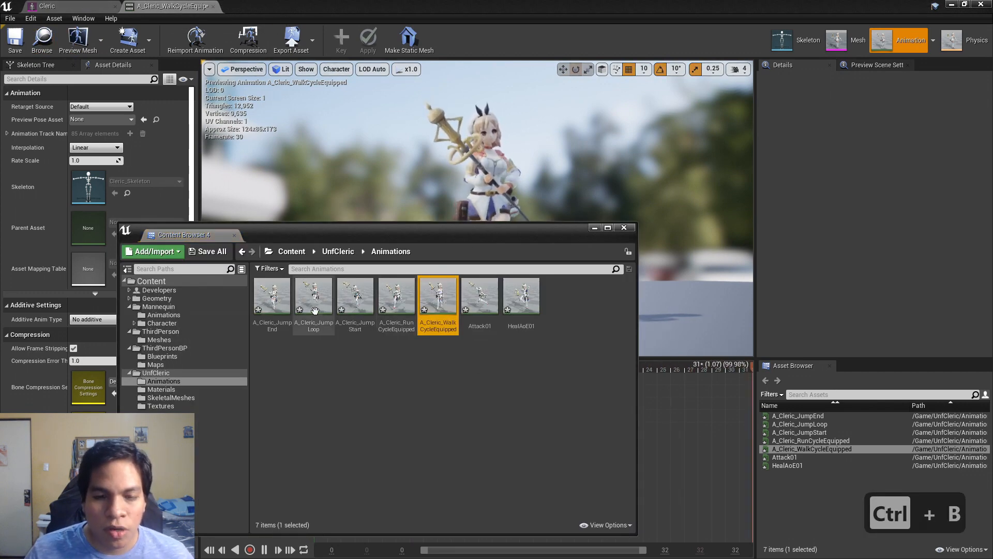
pyautogui.click(272, 296)
pyautogui.keyDown('shift'); pyautogui.click(509, 309); pyautogui.keyUp('shift')
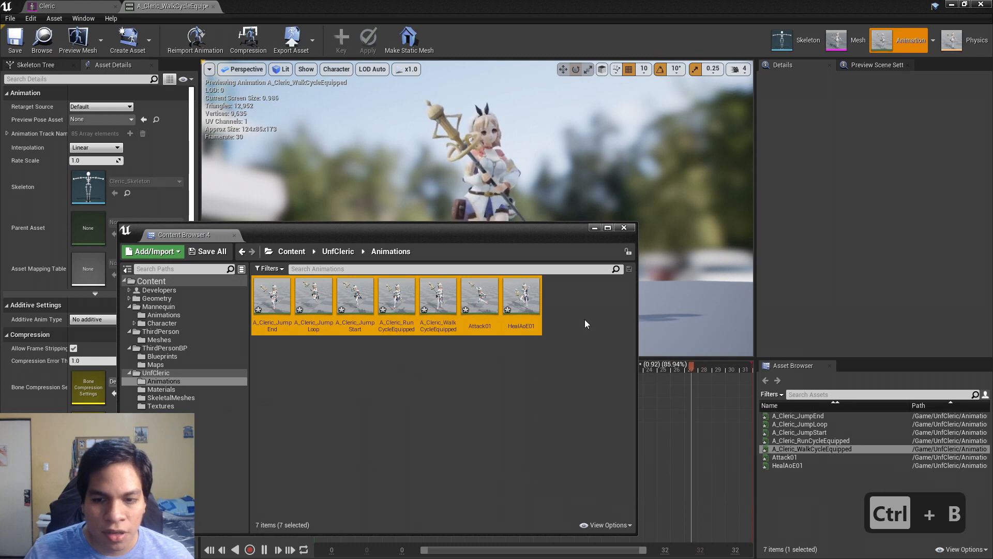
pyautogui.hotkey('ctrl', 's')
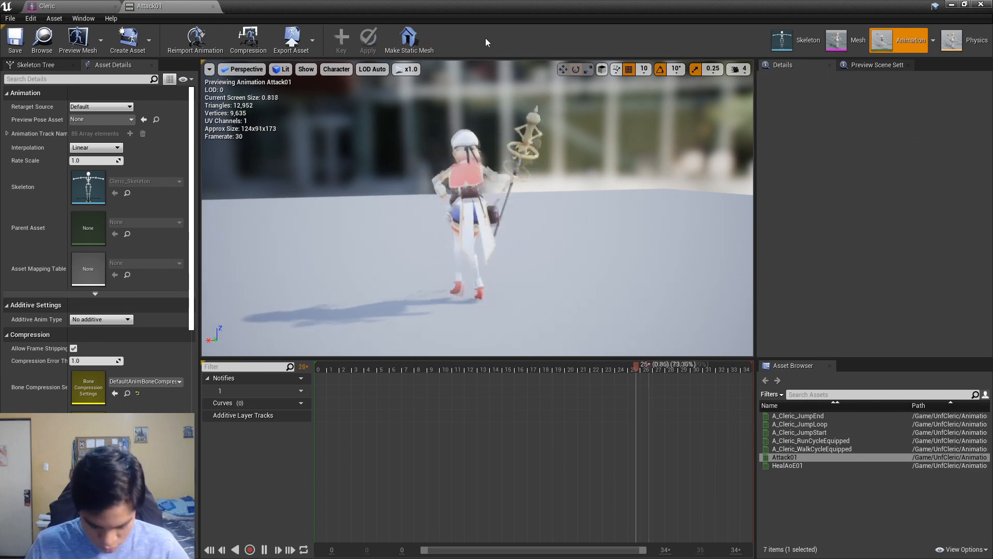
# Step: Review the jump animations in the Animations folder and check UnfCleric's SkeletalMeshes and Textures folders
pyautogui.hotkey('ctrl', 'b')
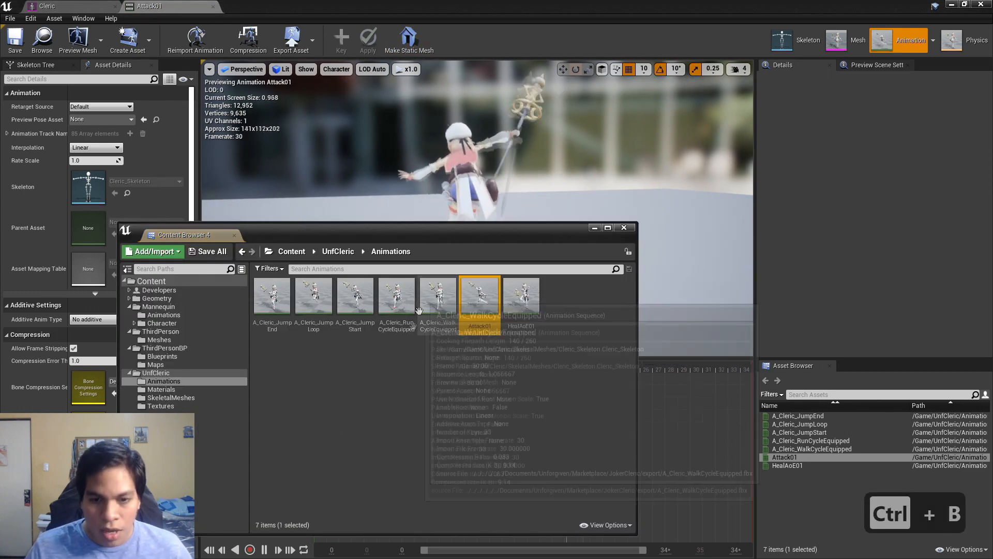
pyautogui.click(271, 299)
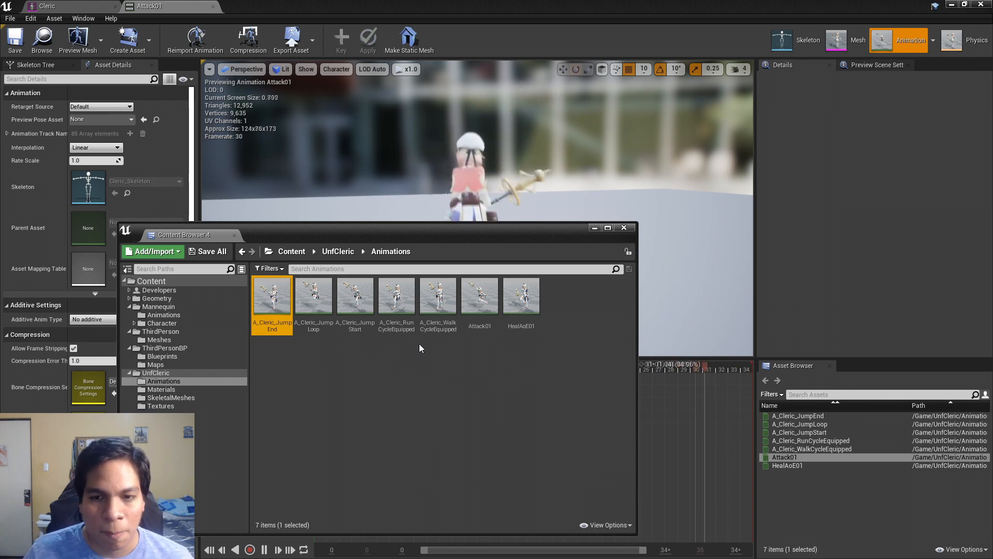
pyautogui.click(355, 296)
pyautogui.moveTo(397, 301)
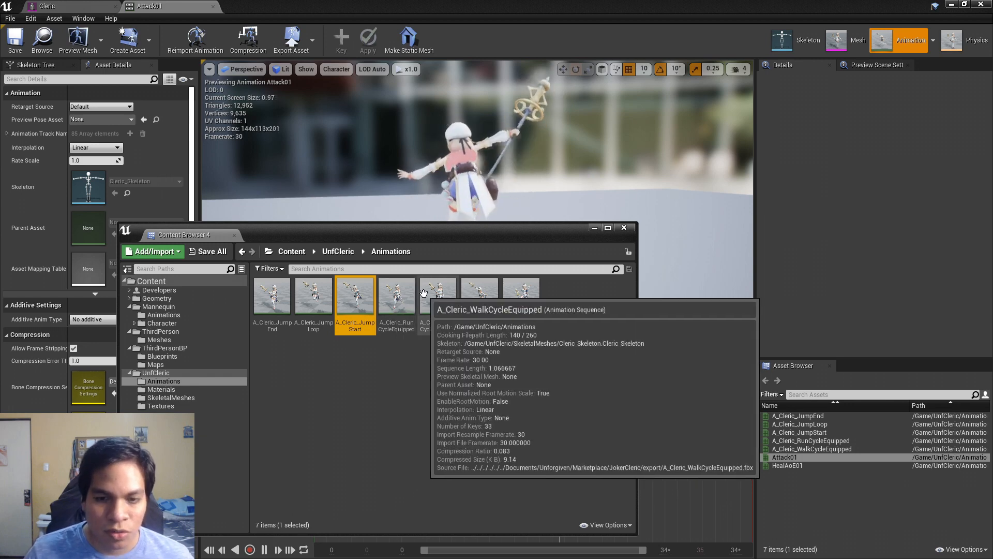
pyautogui.click(171, 397)
pyautogui.click(171, 406)
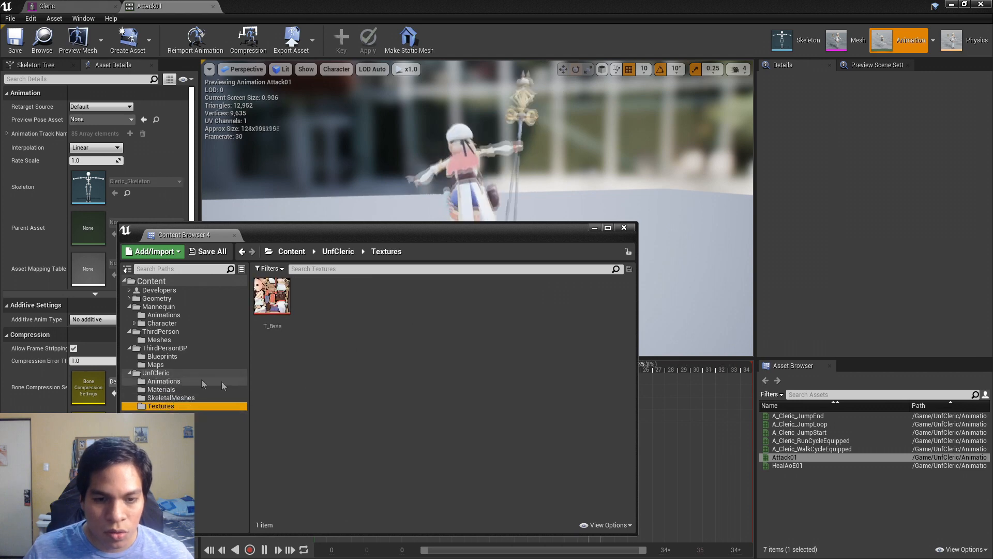
# Step: Return to the level and launch play in a New Editor Window (PIE)
pyautogui.click(952, 4)
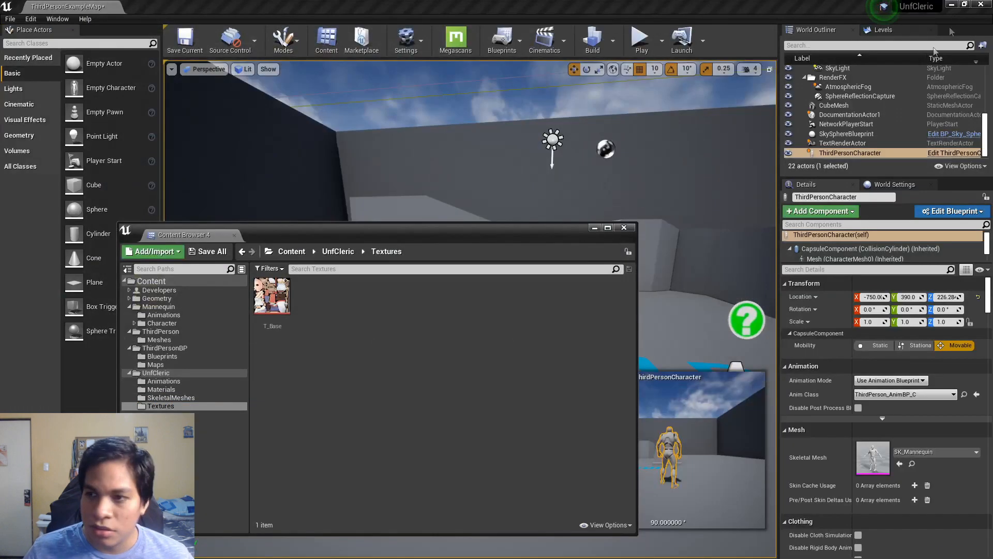
pyautogui.click(595, 228)
pyautogui.click(662, 40)
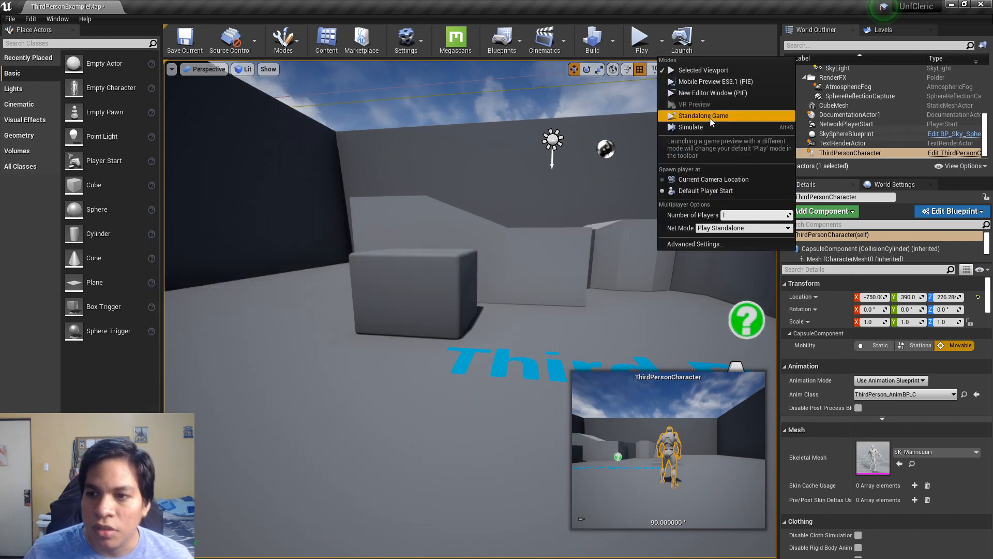
pyautogui.click(709, 93)
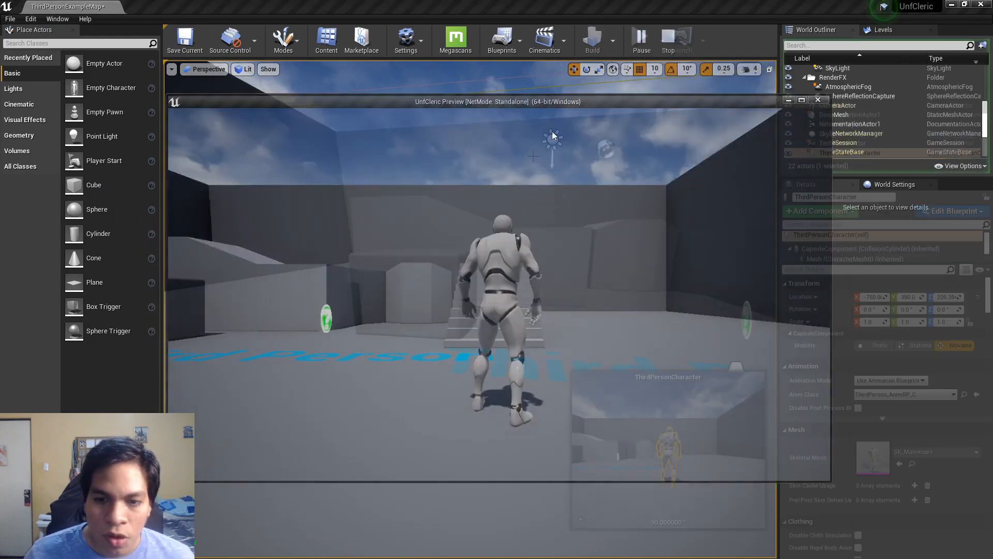
# Step: Run the default mannequin around the level in all directions, and end the play session
pyautogui.press('a')
pyautogui.press('w')
pyautogui.press('s')
pyautogui.press('d')
pyautogui.press('w')
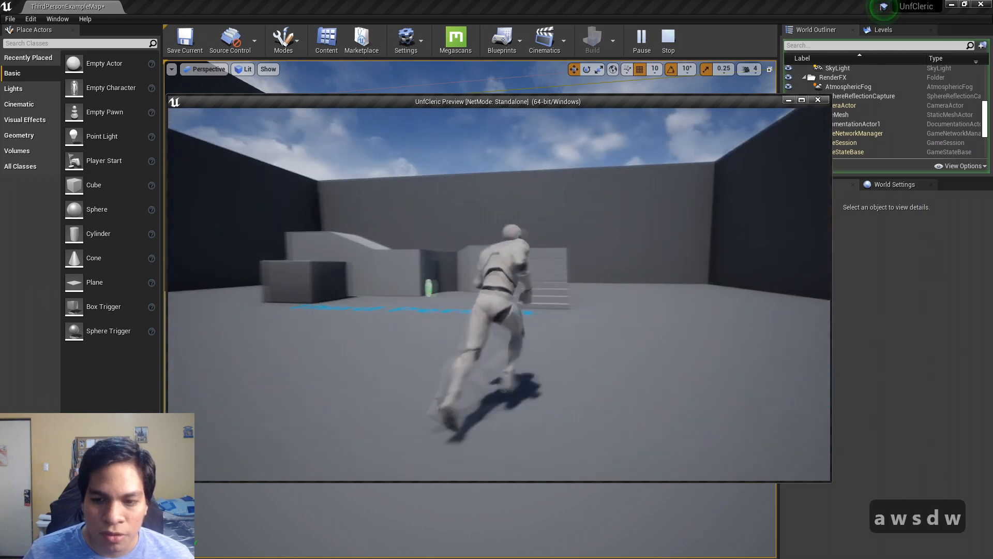
pyautogui.press('a')
pyautogui.press('s')
pyautogui.press('d')
pyautogui.press('w')
pyautogui.press('a')
pyautogui.press('s')
pyautogui.press('d')
pyautogui.press('w')
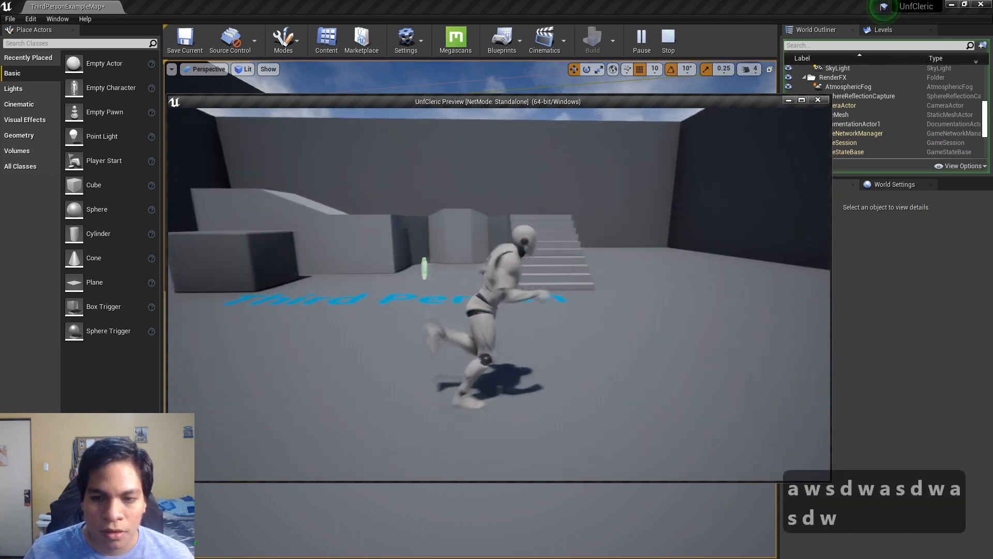
pyautogui.press('Escape')
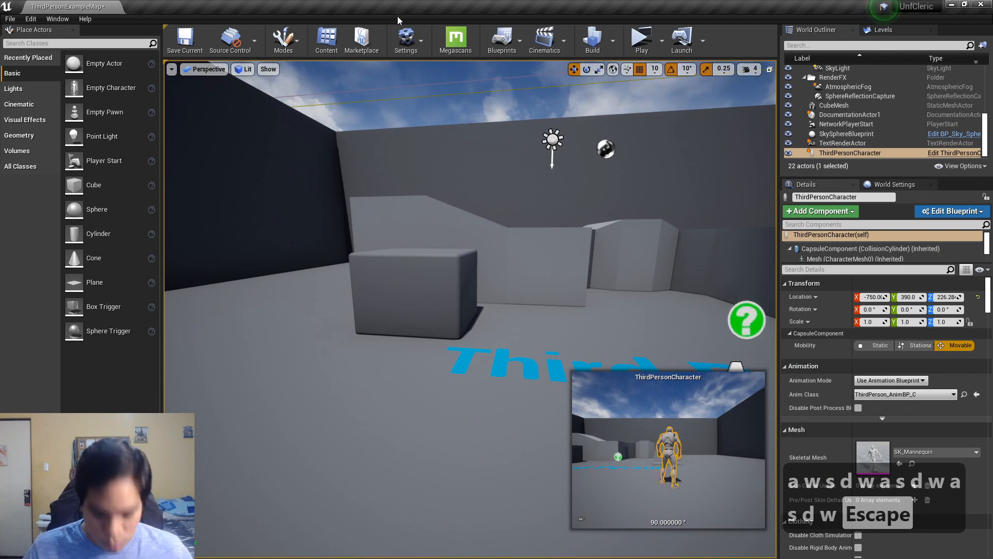
# Step: Locate the ThirdPersonCharacter blueprint in the Blueprints folder of ThirdPersonBP
pyautogui.hotkey('ctrl', 'b')
pyautogui.click(530, 235)
pyautogui.click(453, 265)
pyautogui.hotkey('ctrl', 'b')
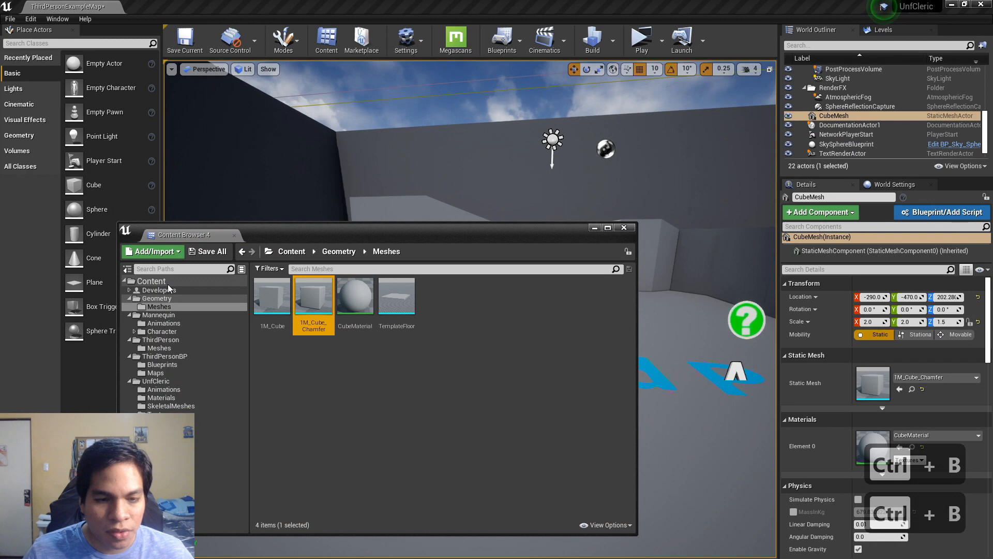
pyautogui.doubleClick(156, 297)
pyautogui.click(155, 373)
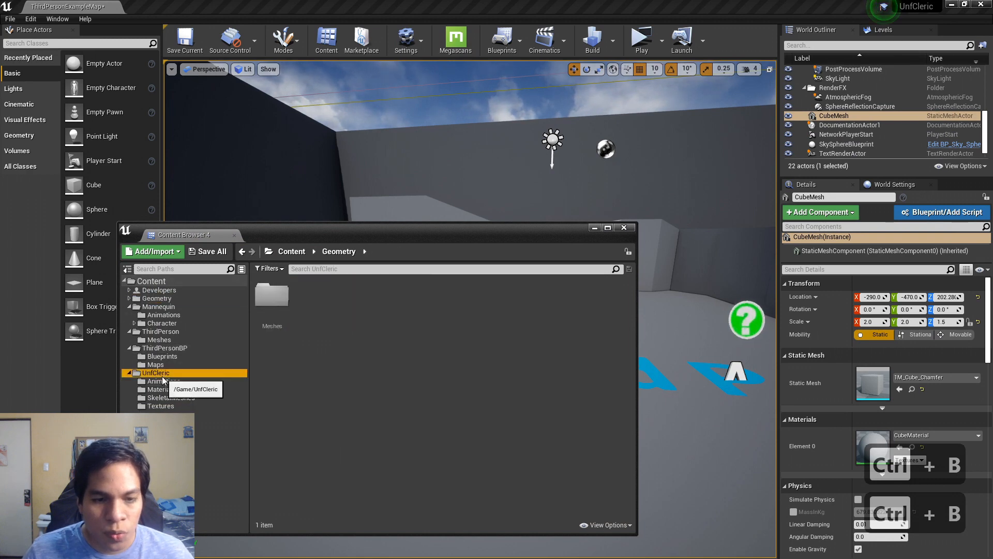
pyautogui.click(164, 348)
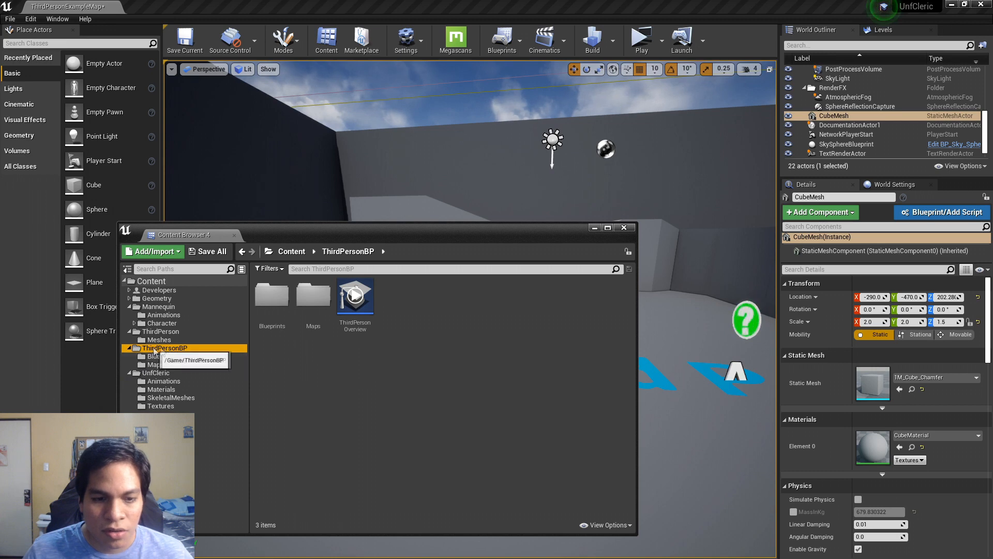
pyautogui.click(175, 356)
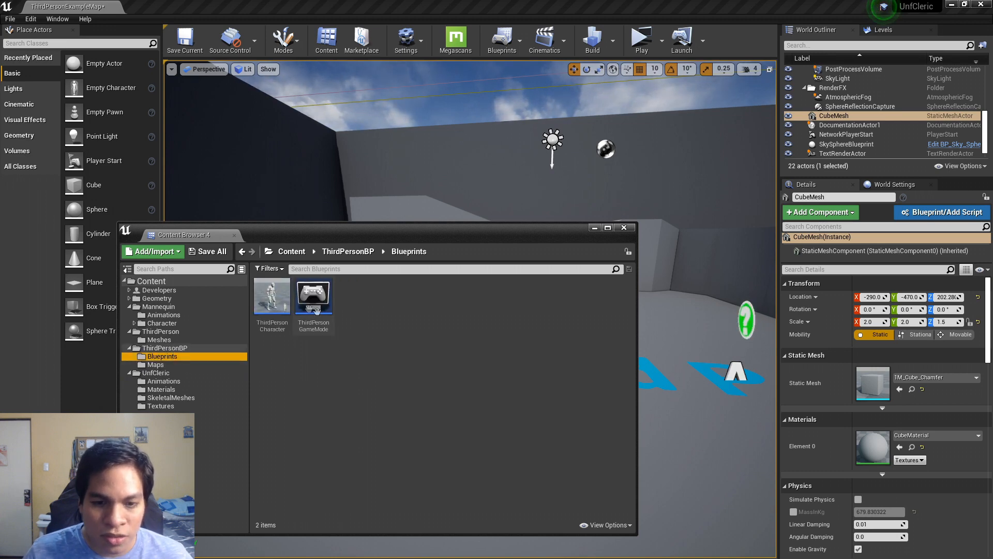
pyautogui.click(287, 300)
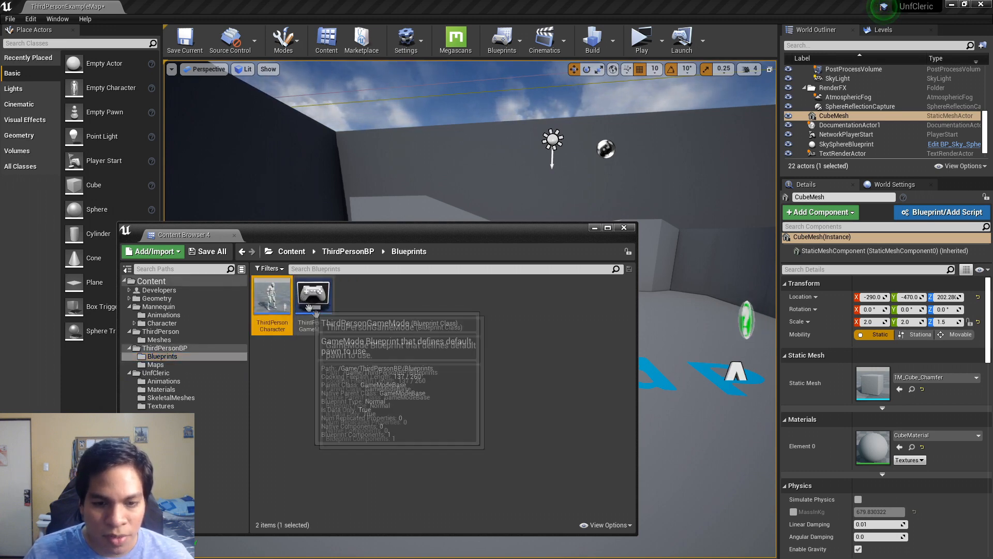
# Step: Create a folder named Blueprints inside UnfCleric
pyautogui.click(156, 373)
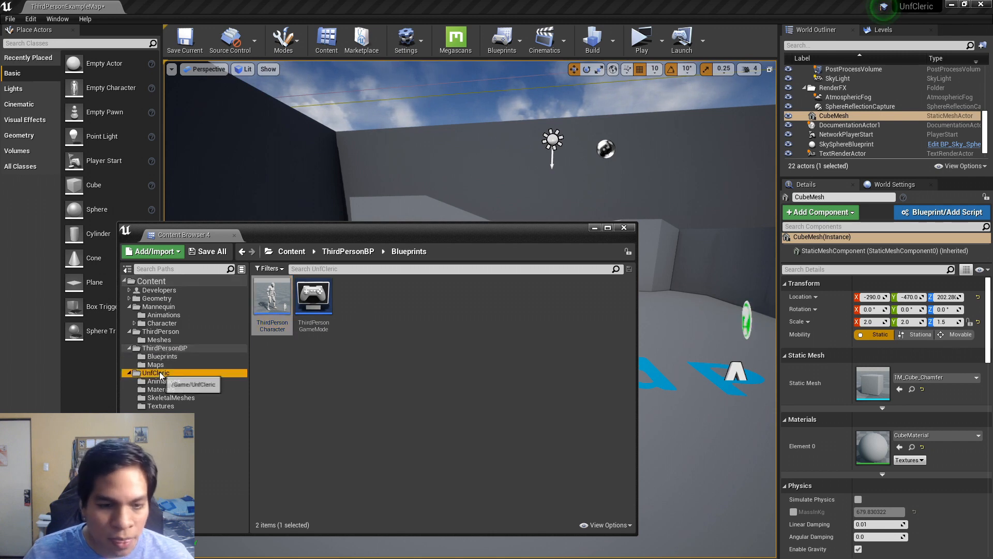
pyautogui.rightClick(300, 392)
pyautogui.click(350, 74)
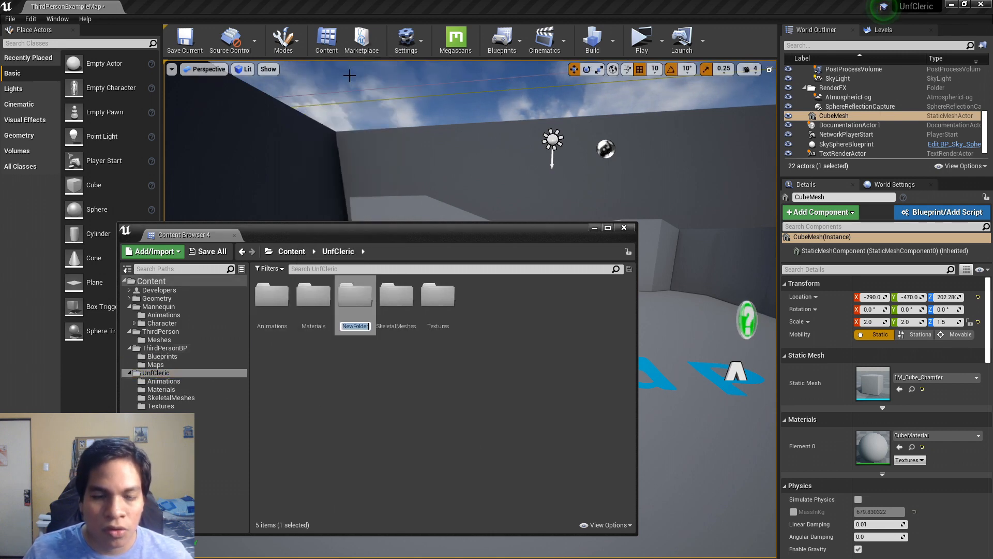
pyautogui.write('ueprints')
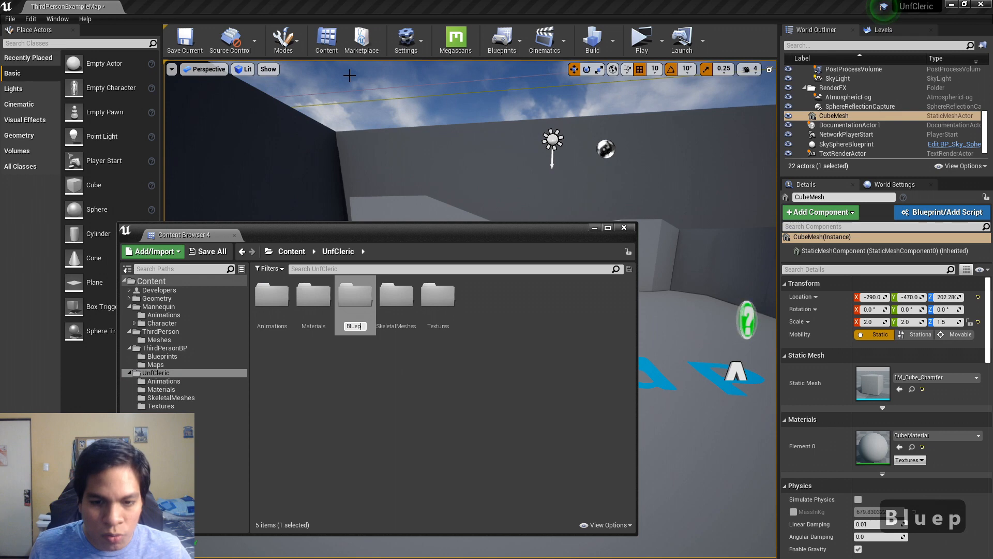
pyautogui.press('Return')
# Step: Copy the ThirdPersonCharacter blueprint from ThirdPersonBP's Blueprints folder into UnfCleric's Blueprints folder
pyautogui.click(162, 356)
pyautogui.moveTo(272, 300); pyautogui.dragTo(173, 391)
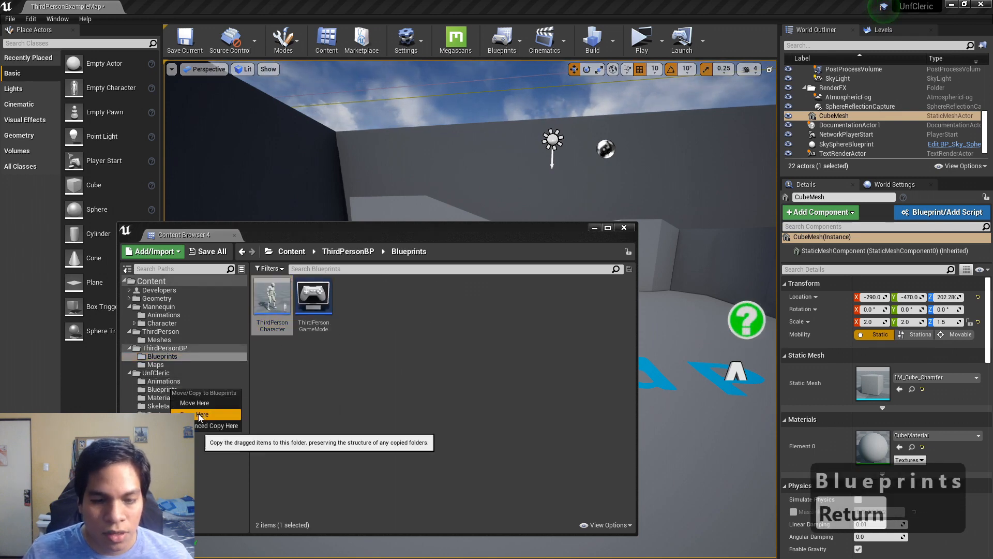
pyautogui.click(197, 414)
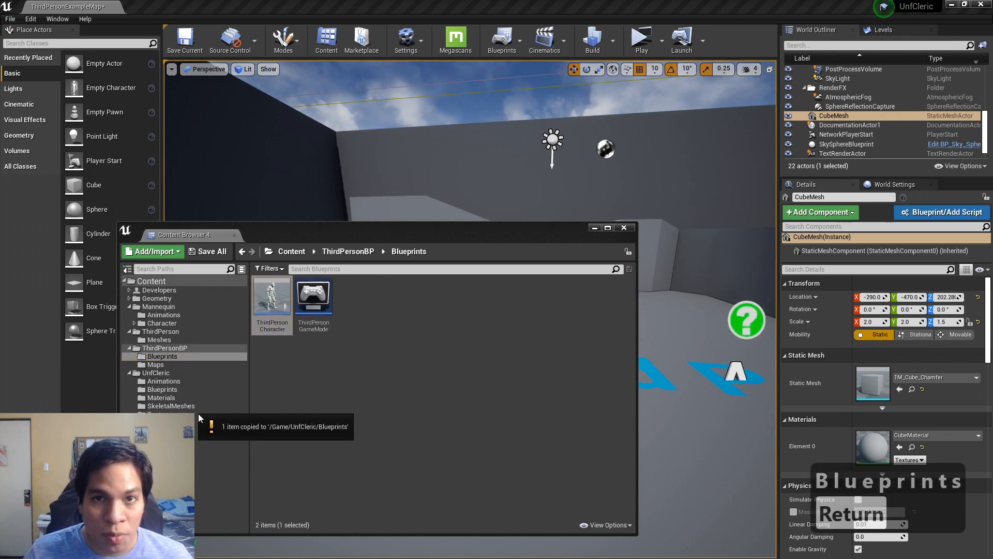
# Step: Rename the ThirdPersonCharacter copy in UnfCleric's Blueprints folder as BP_Cleric
pyautogui.click(170, 389)
pyautogui.click(288, 311)
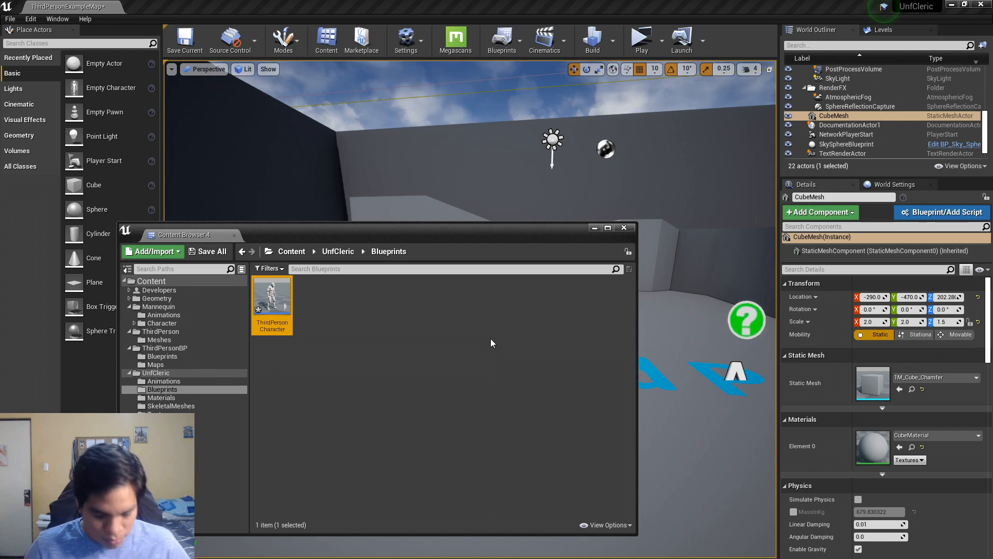
pyautogui.press('F2')
pyautogui.write('BP_')
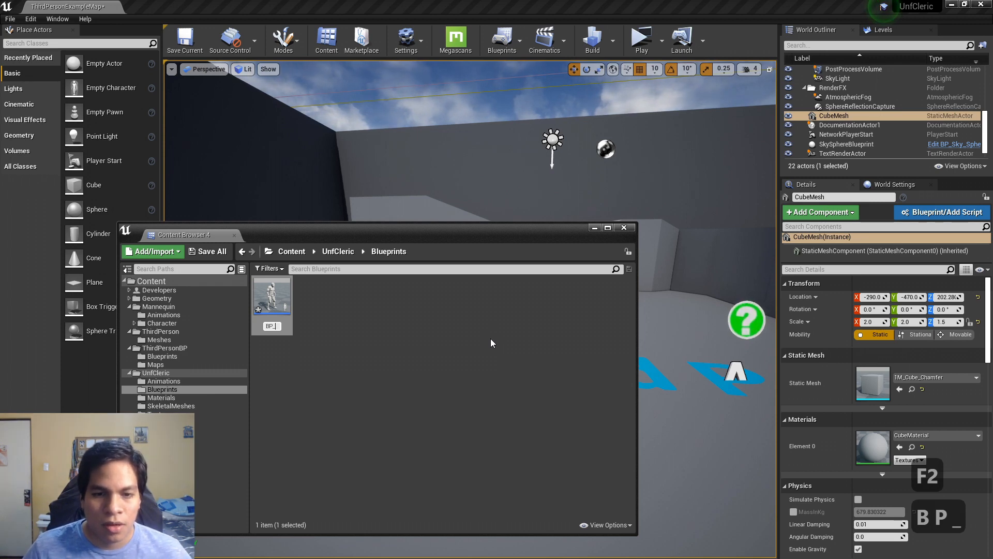
pyautogui.write('Cleric')
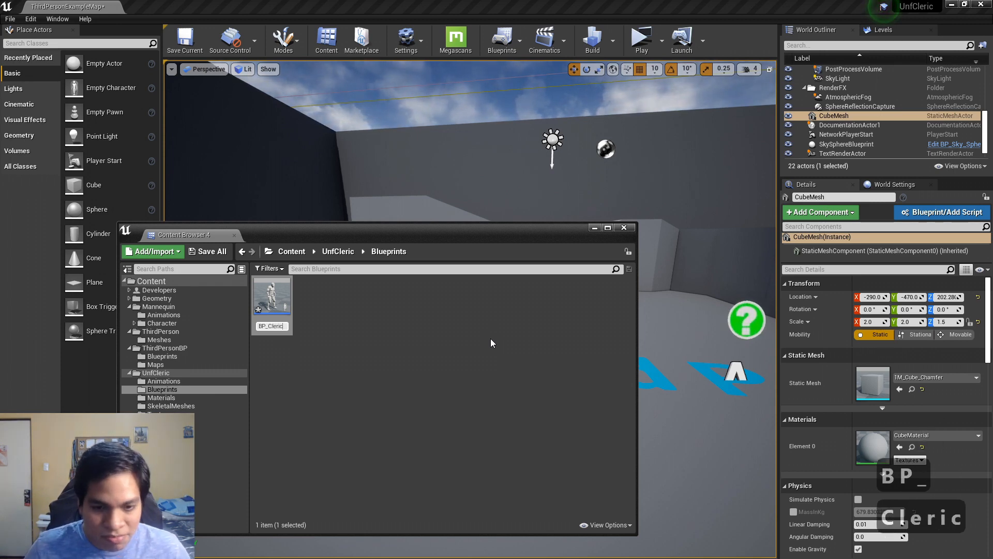
pyautogui.press('Return')
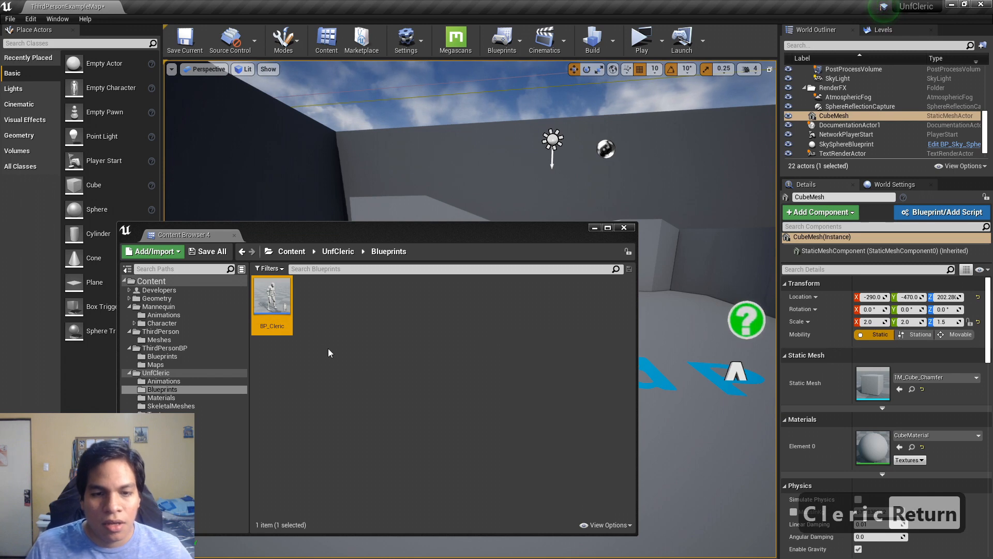
# Step: Select the ThirdPersonCharacter placed in the level and bring up the World Settings with the game mode options
pyautogui.click(591, 232)
pyautogui.click(594, 228)
pyautogui.moveTo(434, 307); pyautogui.dragTo(533, 310, button='right')
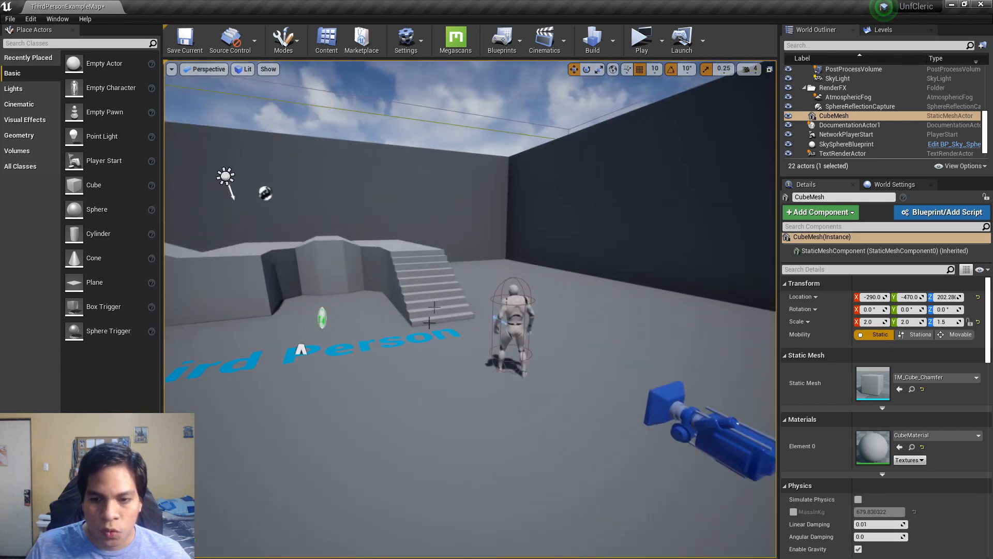
pyautogui.click(510, 300)
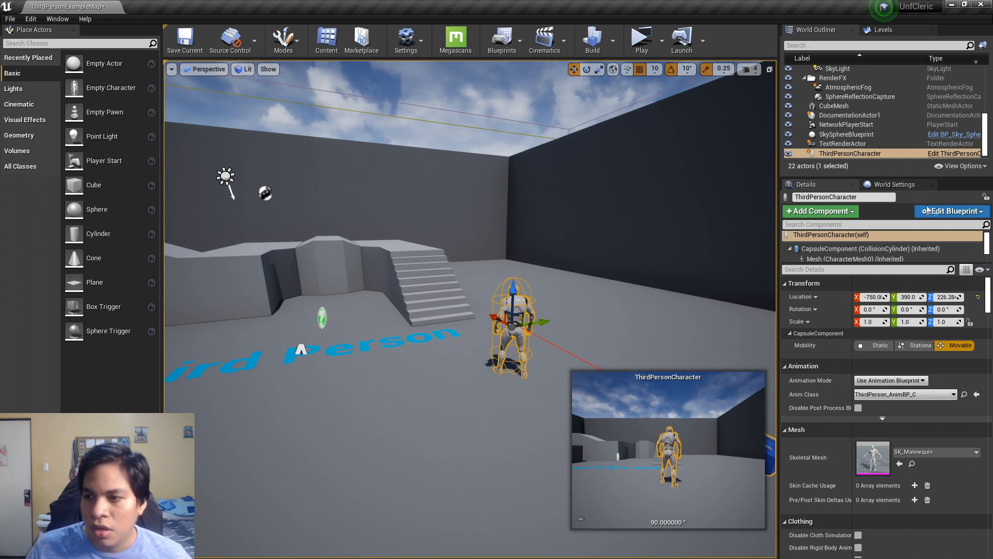
pyautogui.click(900, 192)
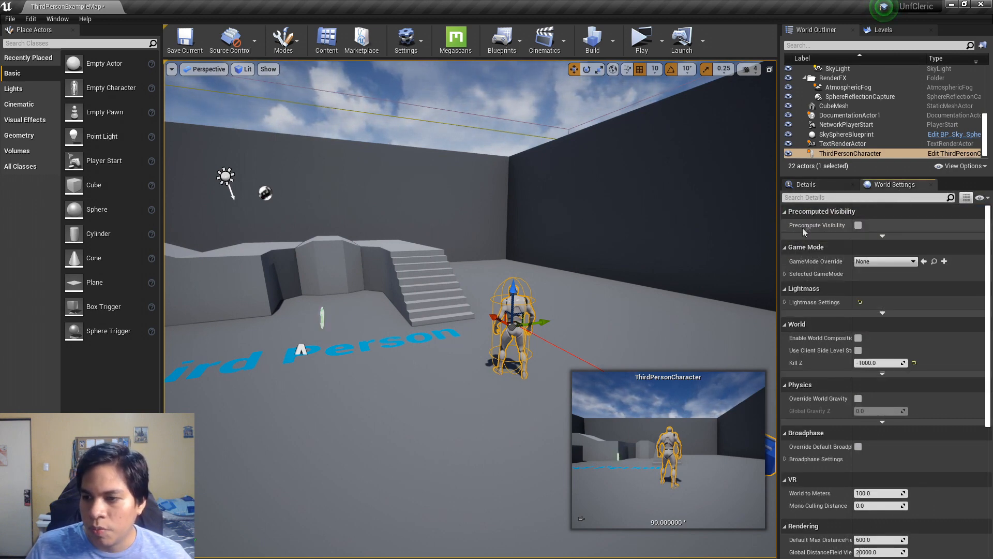
# Step: Reset Auto Possess Player to Disabled on the ThirdPersonCharacter placed in the level
pyautogui.click(786, 274)
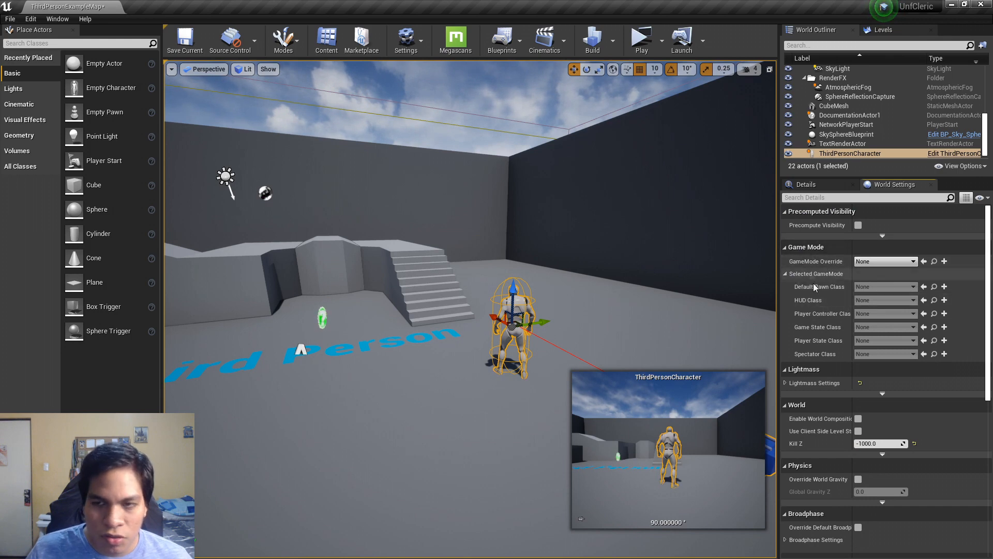
pyautogui.click(787, 274)
pyautogui.click(806, 184)
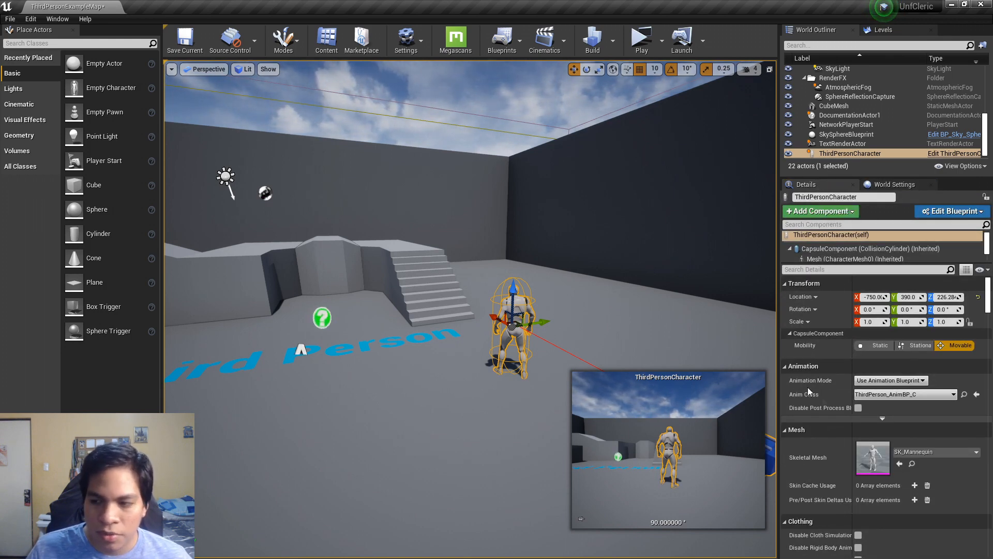
pyautogui.scroll(-6, 842, 408)
pyautogui.scroll(5, 808, 310)
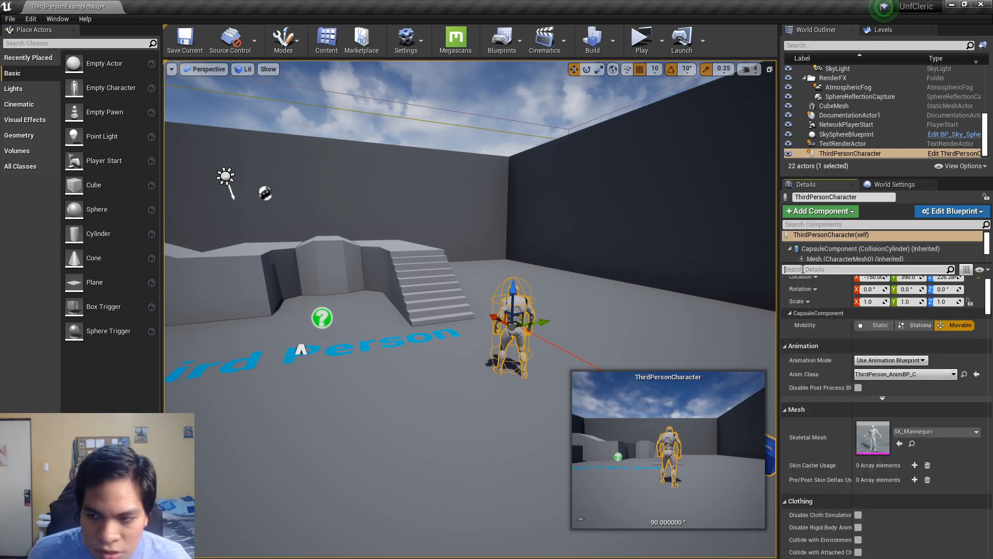
pyautogui.write('poss')
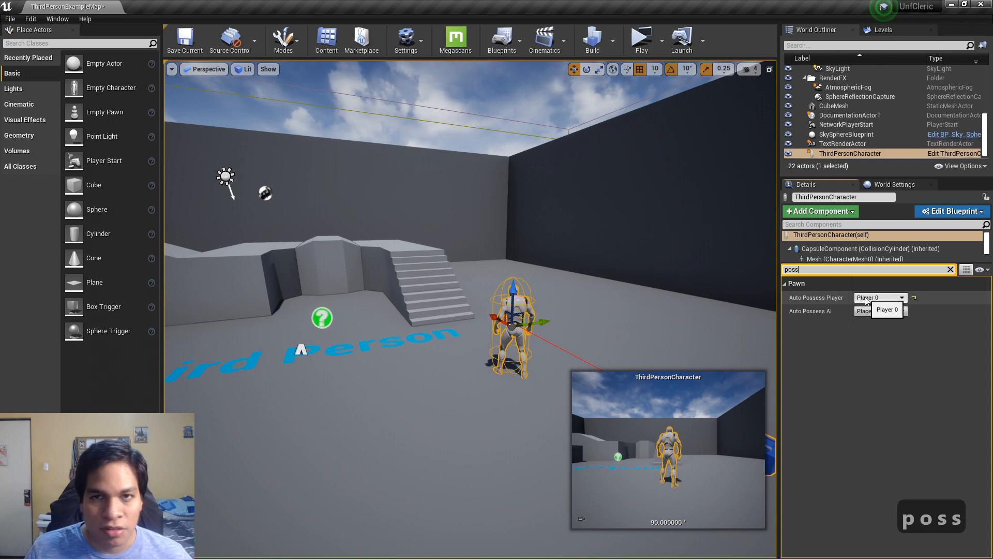
pyautogui.click(915, 298)
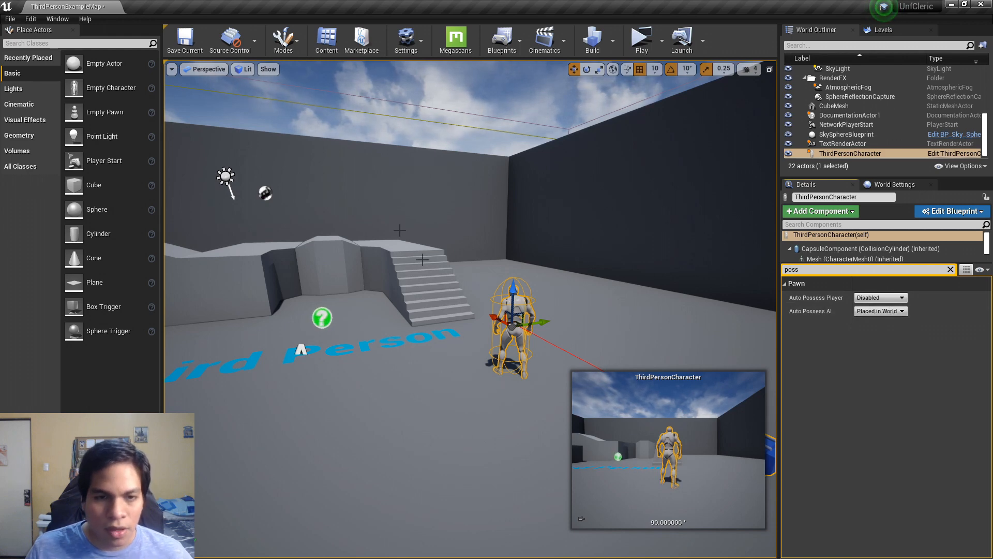
# Step: Find the BP_Cleric blueprint among the project assets and place it in the level beside the Third Person floor text
pyautogui.click(301, 351)
pyautogui.hotkey('ctrl', 'p')
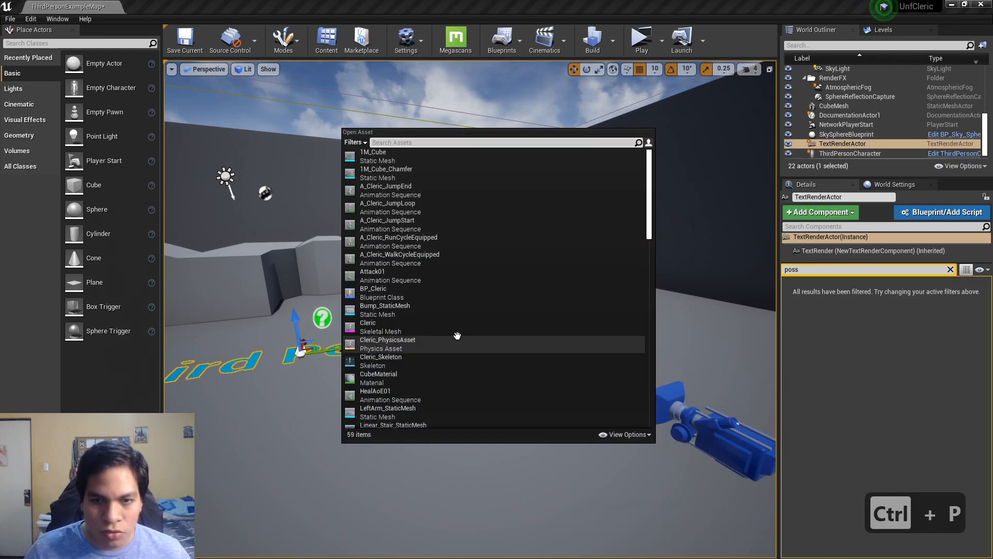
pyautogui.write('BP')
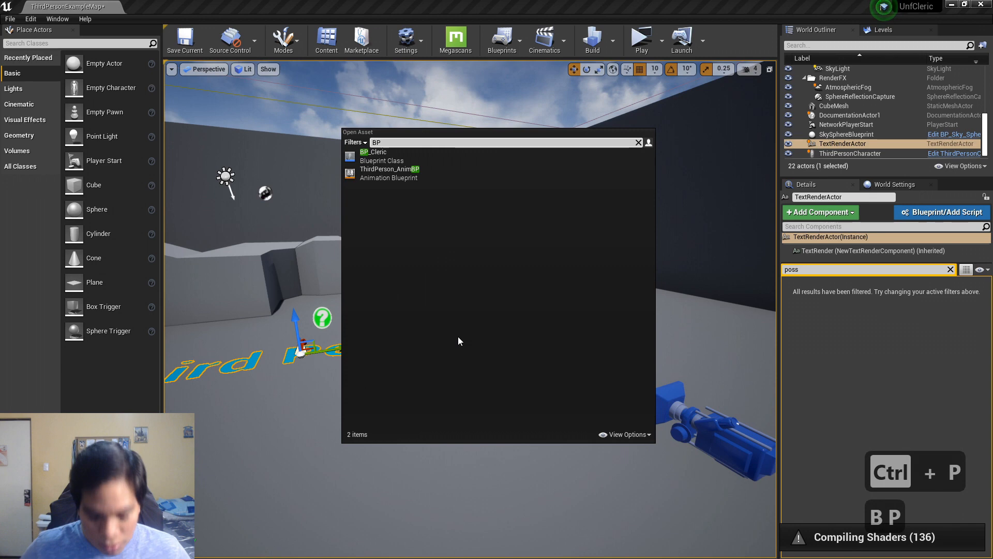
pyautogui.write('_Cler')
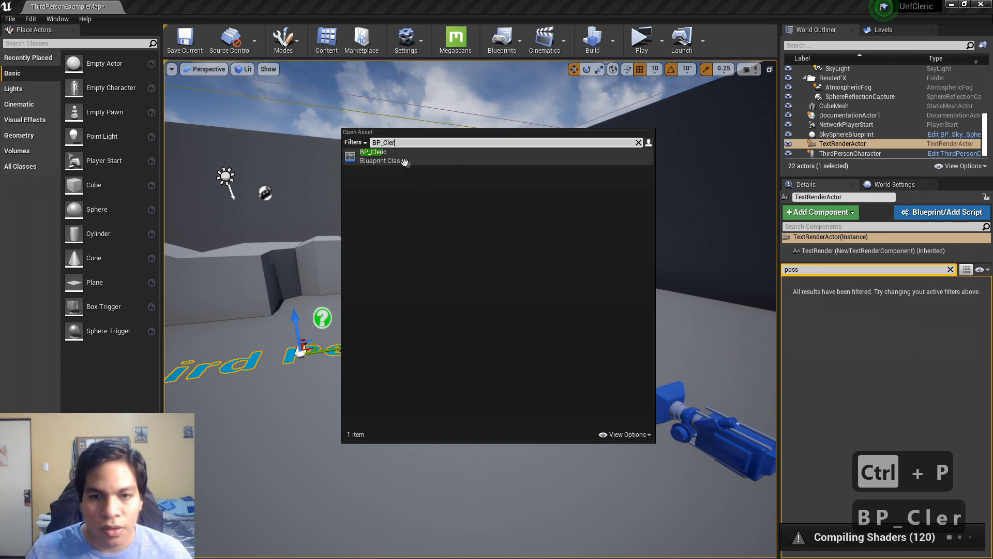
pyautogui.press('Return')
pyautogui.moveTo(272, 349); pyautogui.dragTo(354, 398)
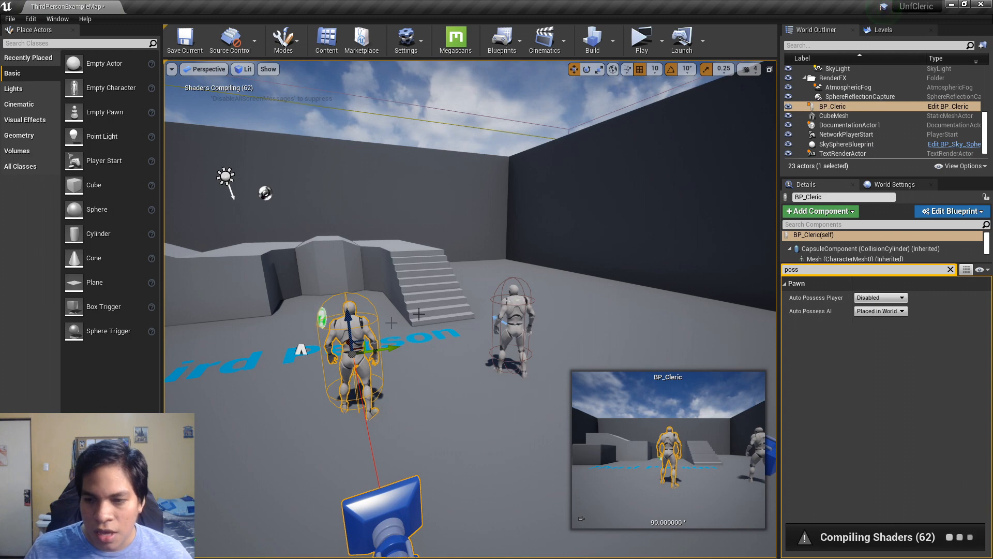
# Step: Set Auto Possess Player to Player 0 on the BP_Cleric placed in the level
pyautogui.click(523, 304)
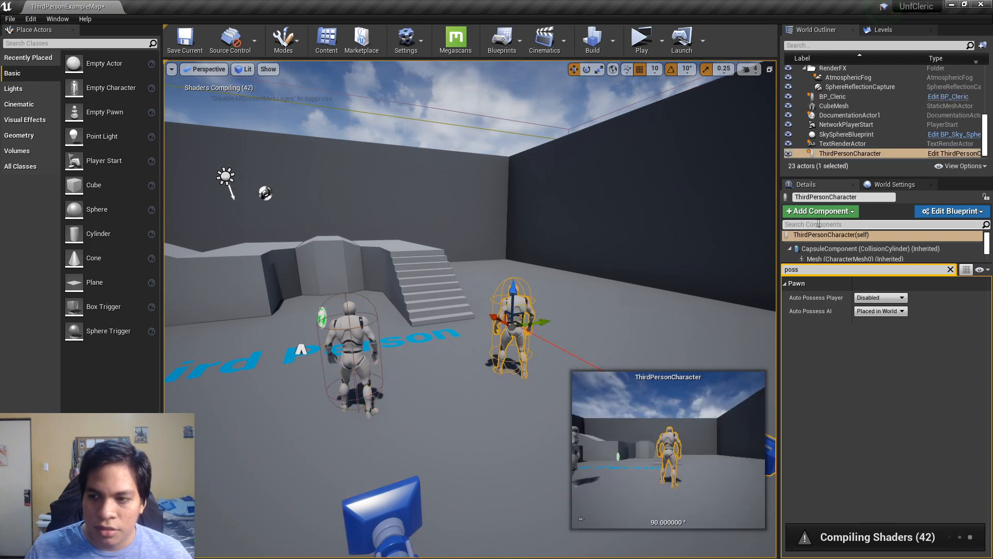
pyautogui.click(356, 322)
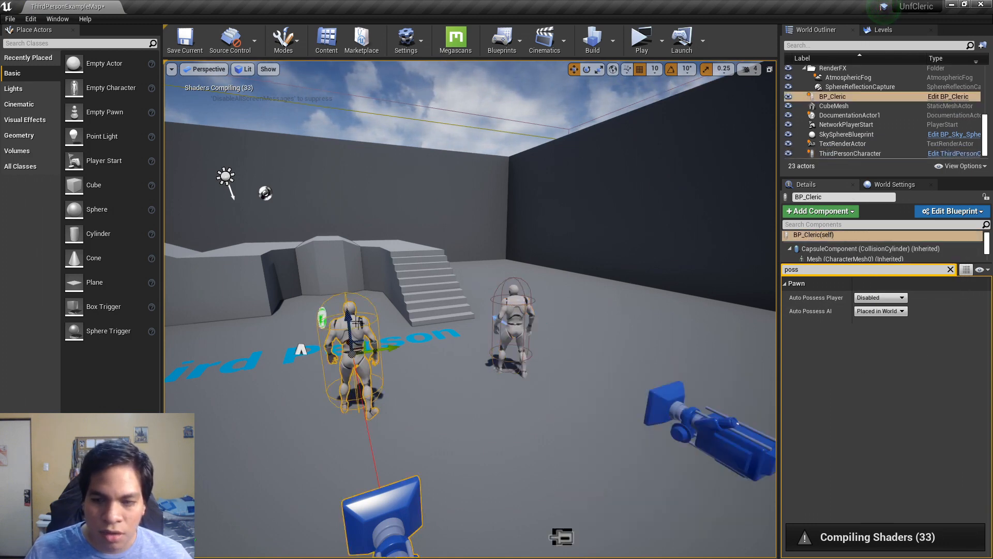
pyautogui.click(788, 235)
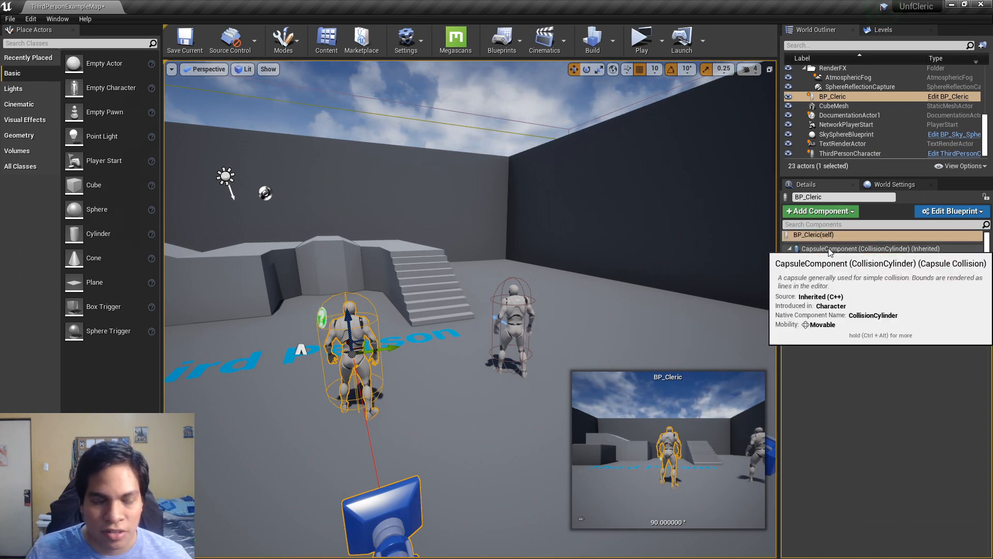
pyautogui.click(890, 299)
pyautogui.click(876, 314)
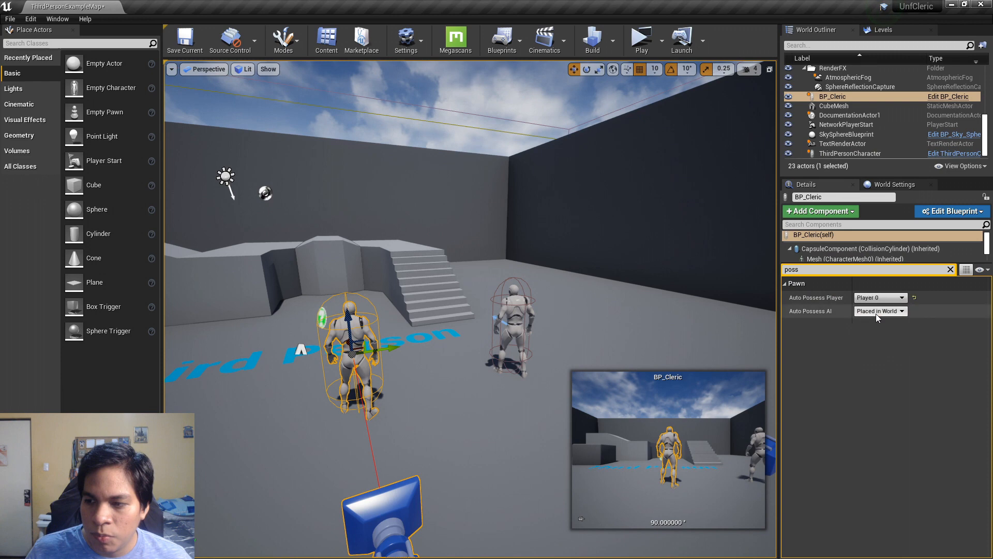
# Step: Play the level, run the possessed BP_Cleric character around to test its movement, and end the play session
pyautogui.click(644, 46)
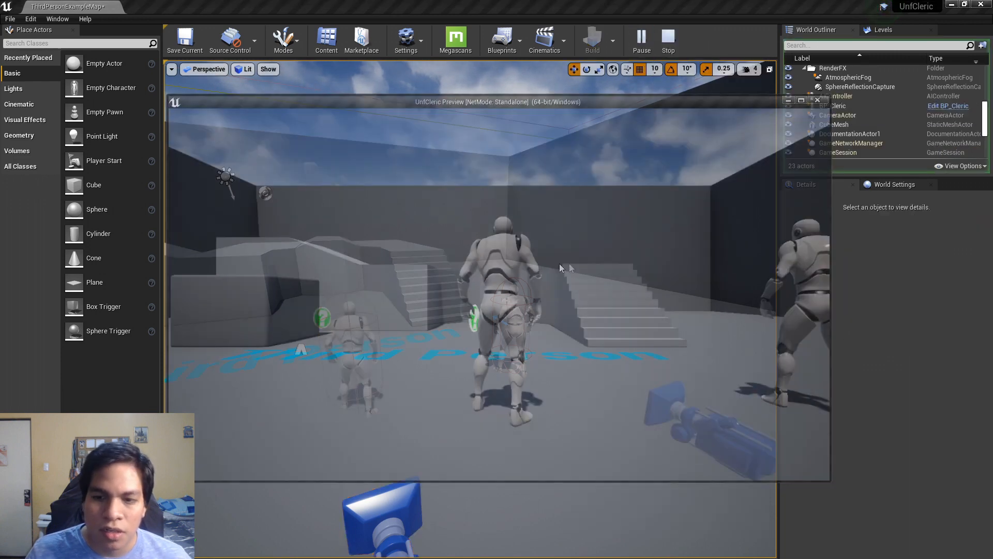
pyautogui.press('s')
pyautogui.press('a')
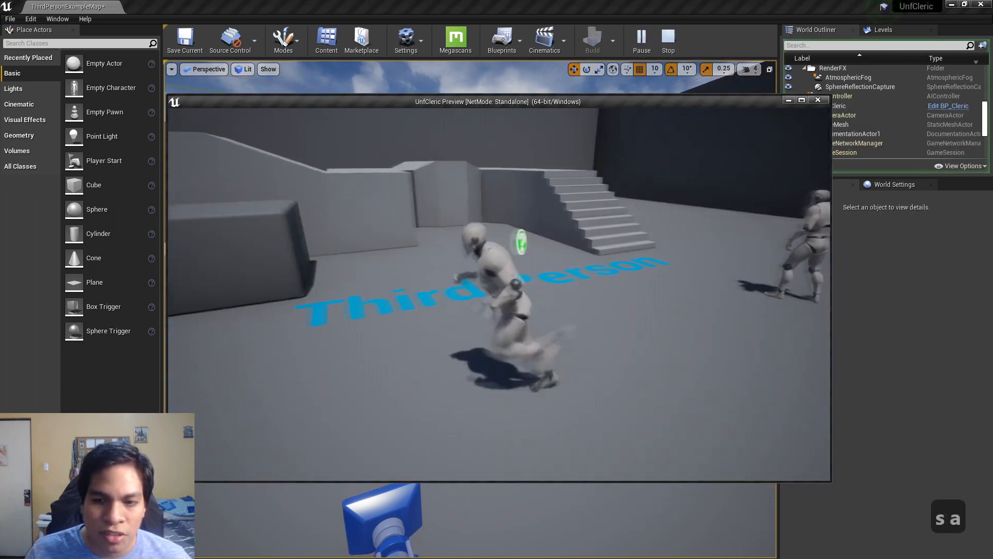
pyautogui.press('d')
pyautogui.press('w')
pyautogui.press('w')
pyautogui.press('w')
pyautogui.press('w')
pyautogui.press('w')
pyautogui.press('w')
pyautogui.press('w')
pyautogui.press('w')
pyautogui.press('w')
pyautogui.press('w')
pyautogui.press('w')
pyautogui.press('w')
pyautogui.press('w')
pyautogui.press('w')
pyautogui.press('w')
pyautogui.press('w')
pyautogui.press('w')
pyautogui.press('w')
pyautogui.press('w')
pyautogui.press('w')
pyautogui.press('w')
pyautogui.press('s')
pyautogui.press('a')
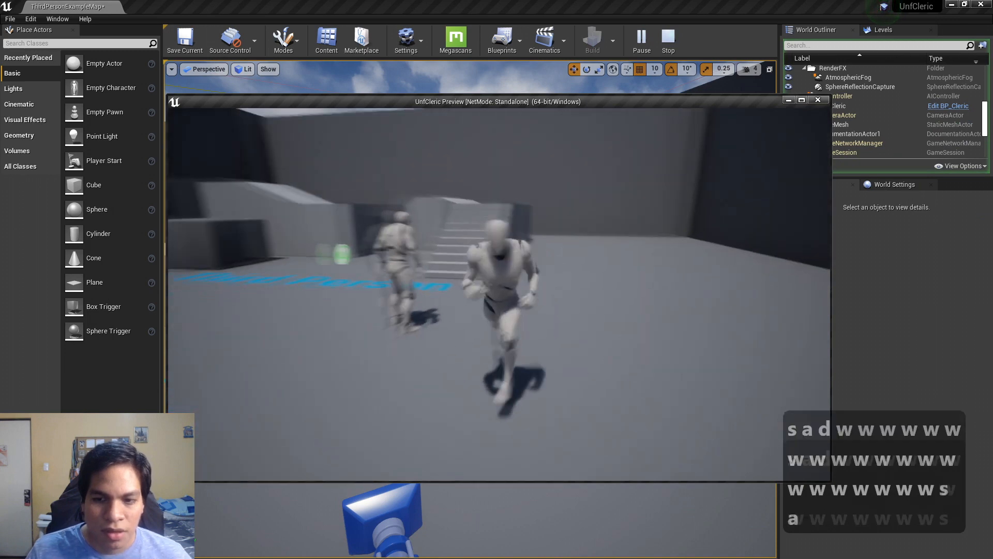
pyautogui.press('a')
pyautogui.press('w')
pyautogui.press('w')
pyautogui.press('Escape')
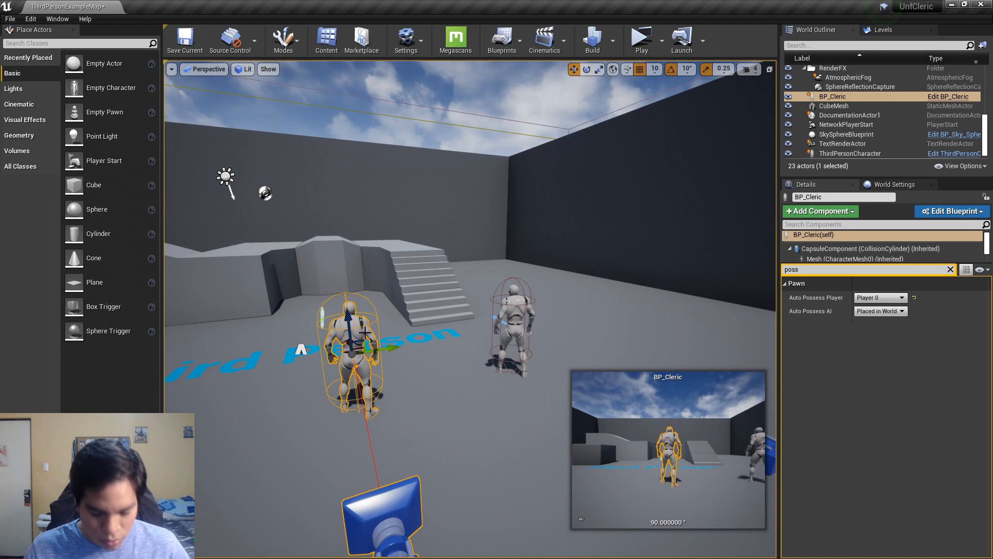
# Step: Open the BP_Cleric blueprint for editing and look over the input node groups in its Event Graph
pyautogui.hotkey('ctrl', 'e')
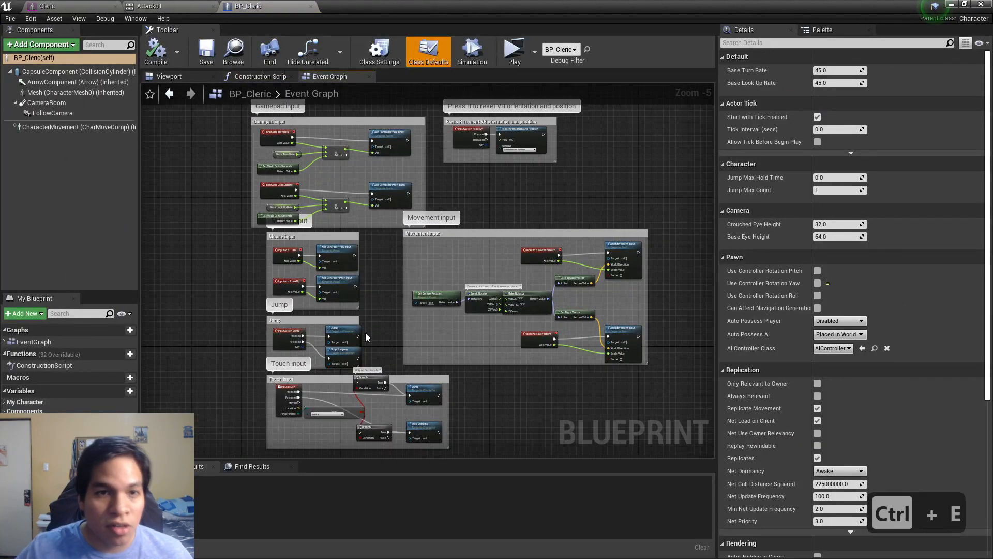
pyautogui.scroll(-2, 442, 285)
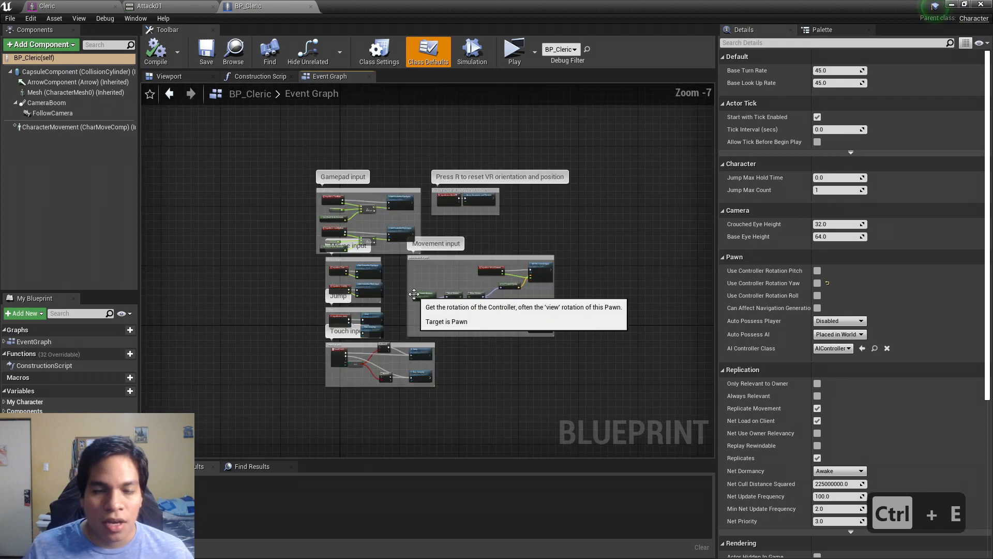
pyautogui.scroll(1, 309, 234)
pyautogui.moveTo(297, 157); pyautogui.dragTo(660, 437)
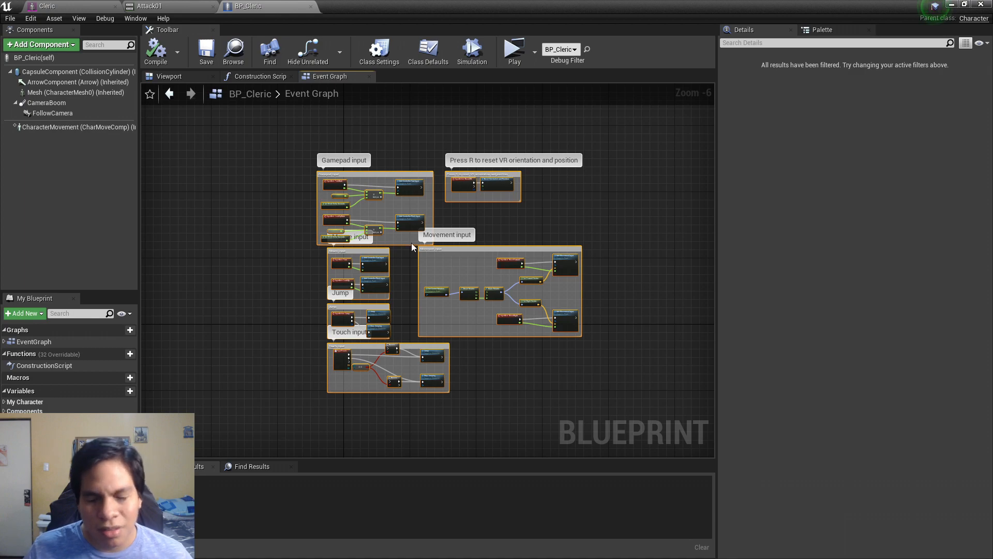
pyautogui.scroll(1, 312, 343)
pyautogui.moveTo(275, 343); pyautogui.dragTo(234, 184, button='right')
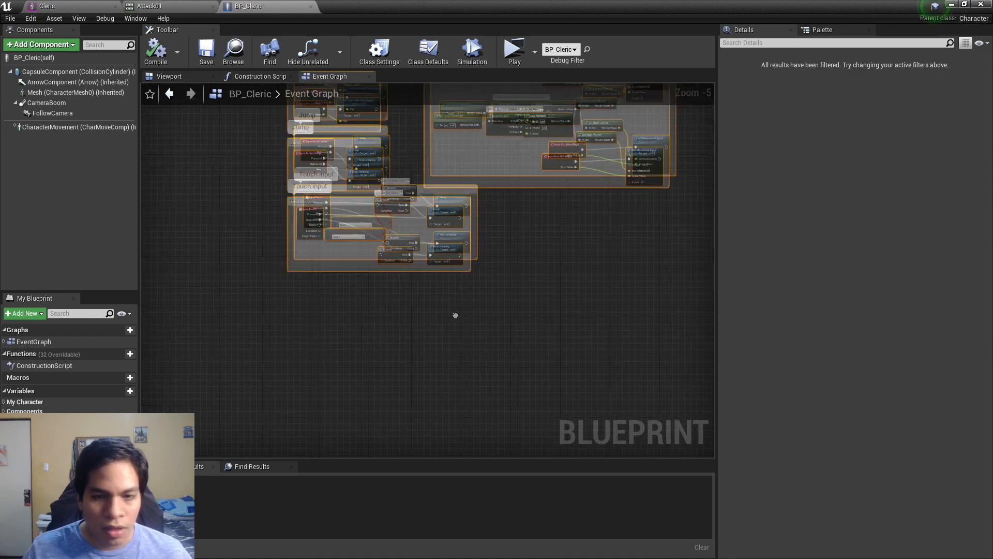
pyautogui.moveTo(464, 308); pyautogui.dragTo(403, 390, button='right')
# Step: Assign the Cleric skeletal mesh to BP_Cleric's inherited Mesh component
pyautogui.click(188, 78)
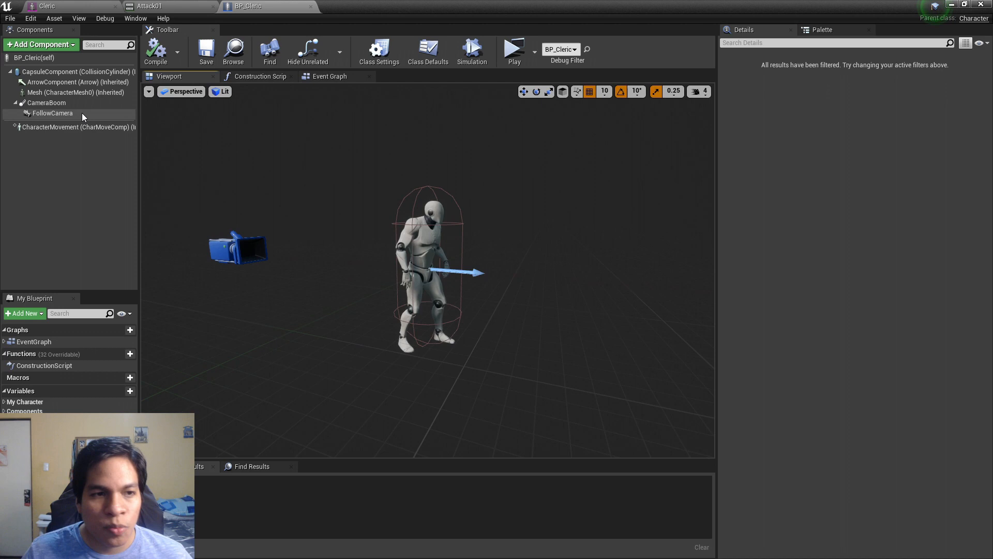
pyautogui.click(78, 92)
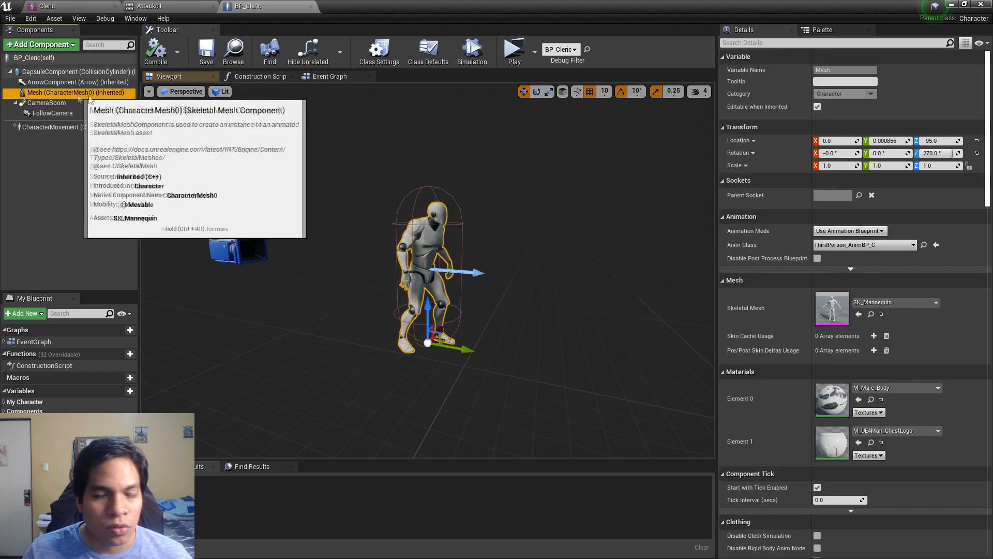
pyautogui.click(892, 304)
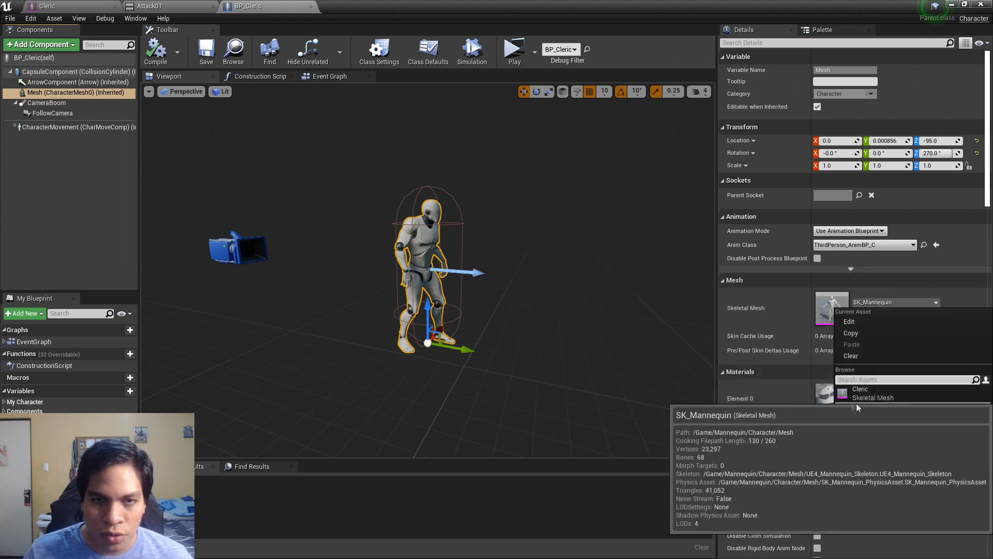
pyautogui.click(542, 286)
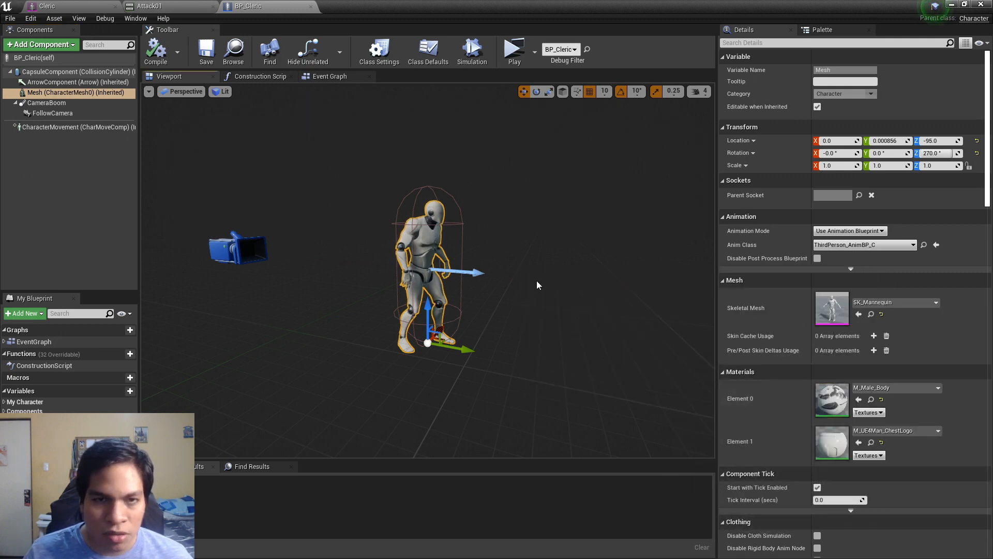
pyautogui.click(901, 302)
pyautogui.click(879, 393)
# Step: Locate the assigned Cleric skeletal mesh among the project assets and rename it as SK_Cleric
pyautogui.click(872, 314)
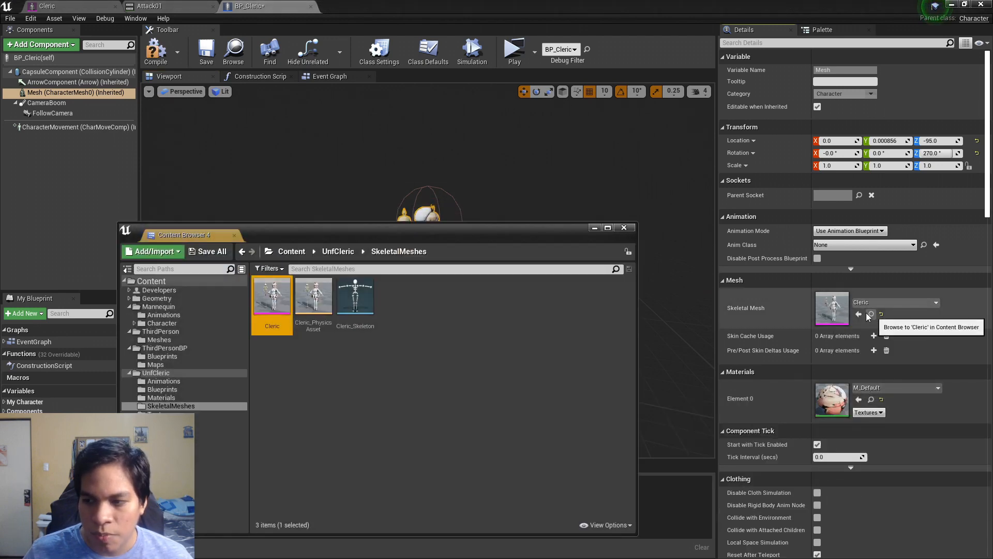
pyautogui.press('F2')
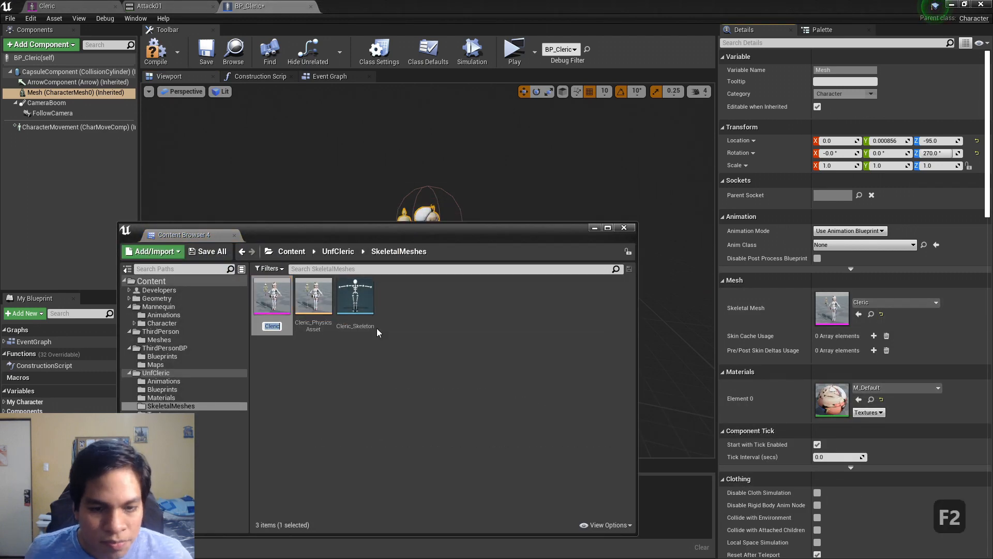
pyautogui.write('SK_')
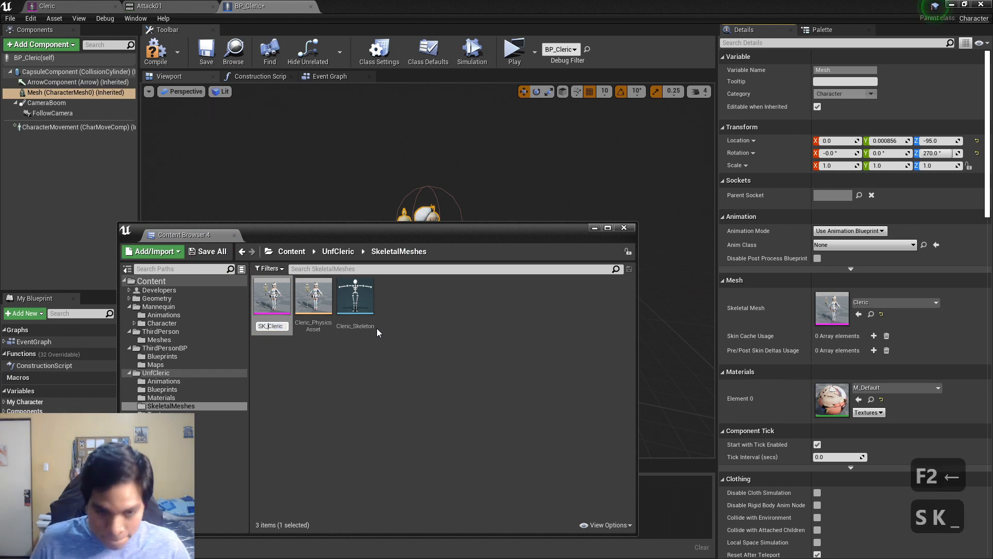
pyautogui.press('Return')
pyautogui.click(403, 296)
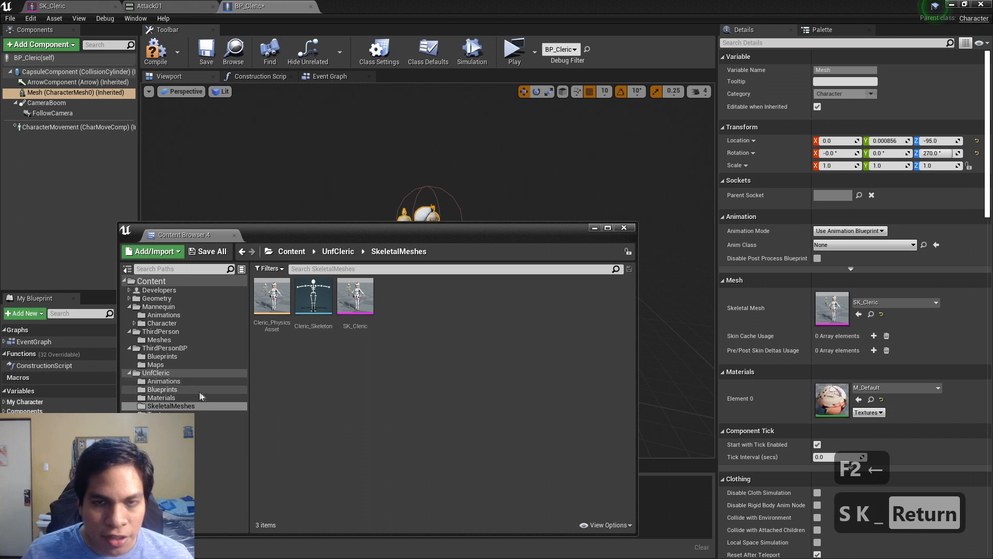
# Step: Rename the Attack01 animation in UnfCleric's Animations folder as A_Attack01
pyautogui.click(172, 380)
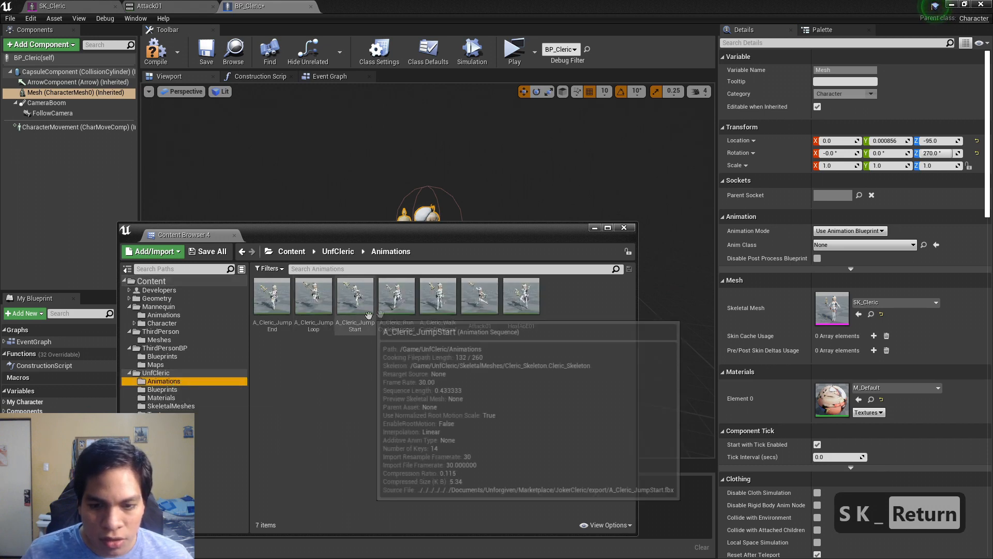
pyautogui.click(476, 314)
pyautogui.press('F2')
pyautogui.press('Left')
pyautogui.write('A_')
pyautogui.press('Return')
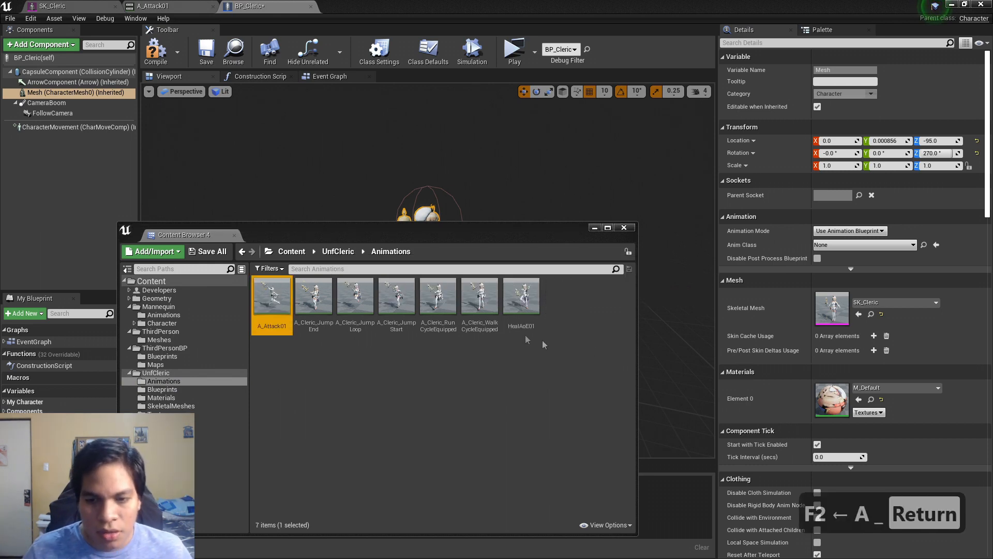
# Step: Rename the HealAoE01 animation as A_HealAoE01
pyautogui.click(521, 302)
pyautogui.press('F2')
pyautogui.press('Left')
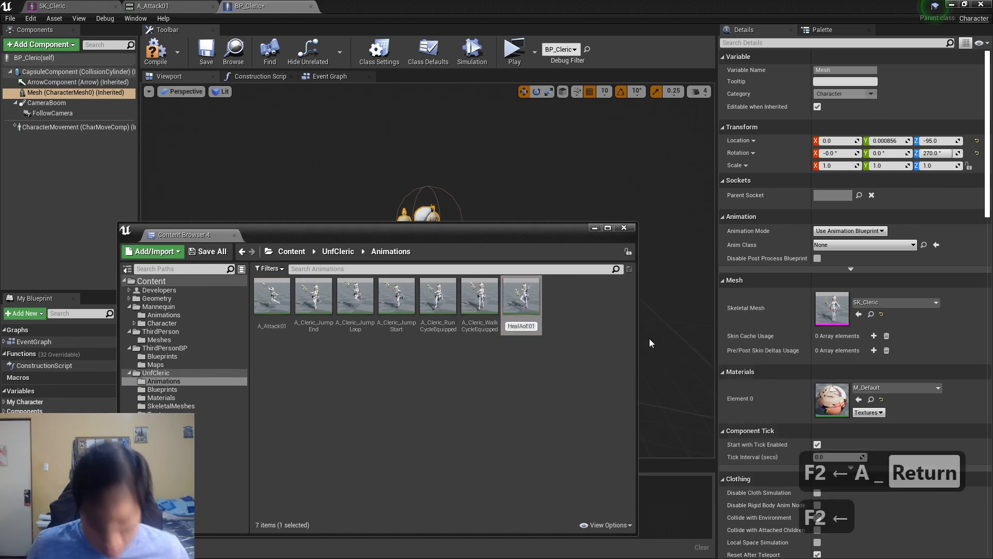
pyautogui.write('A_')
pyautogui.press('Return')
# Step: Fix up the redirectors in the UnfCleric folder
pyautogui.click(156, 373)
pyautogui.rightClick(171, 375)
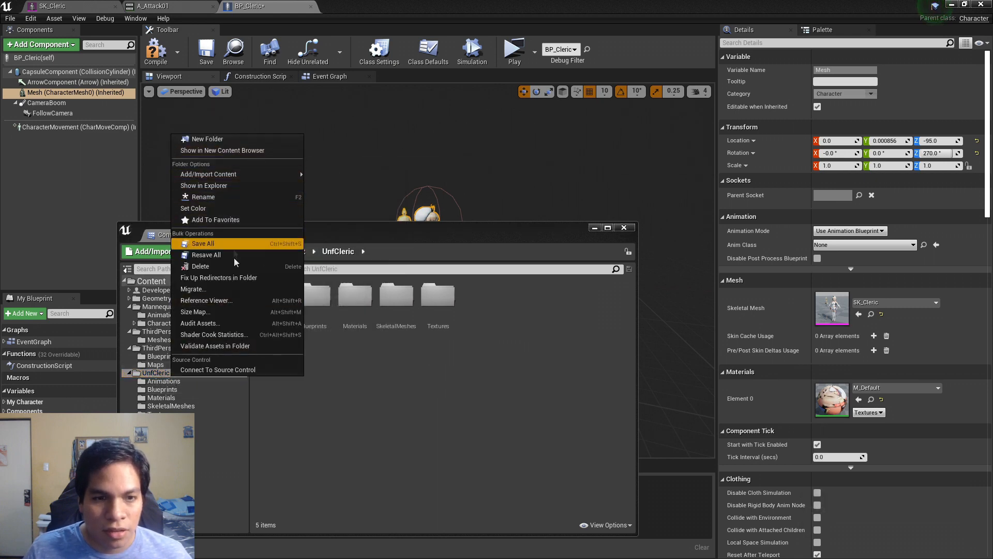
pyautogui.click(225, 280)
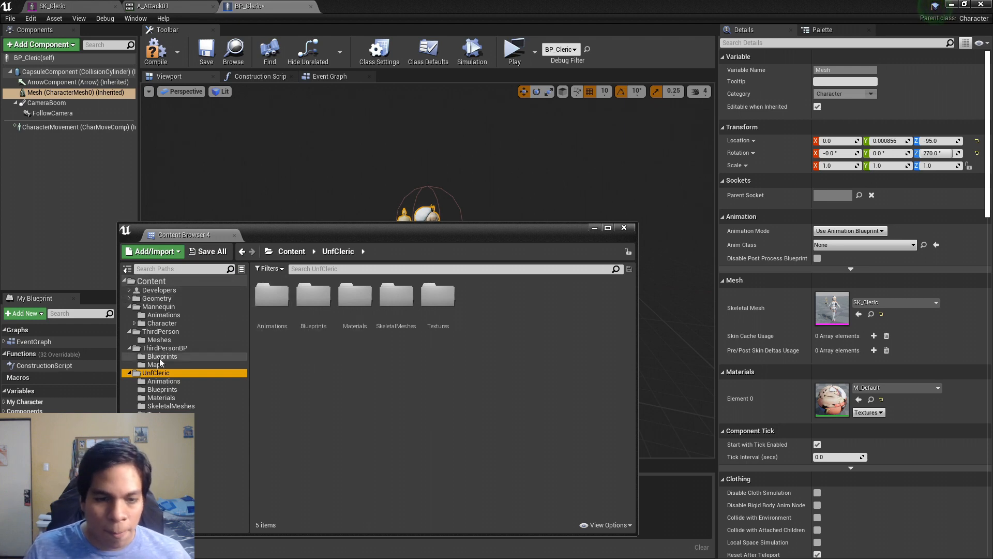
# Step: Fix up the redirectors in UnfCleric's Animations folder and check whether the Blueprints folder needs the same fix
pyautogui.click(163, 380)
pyautogui.rightClick(165, 380)
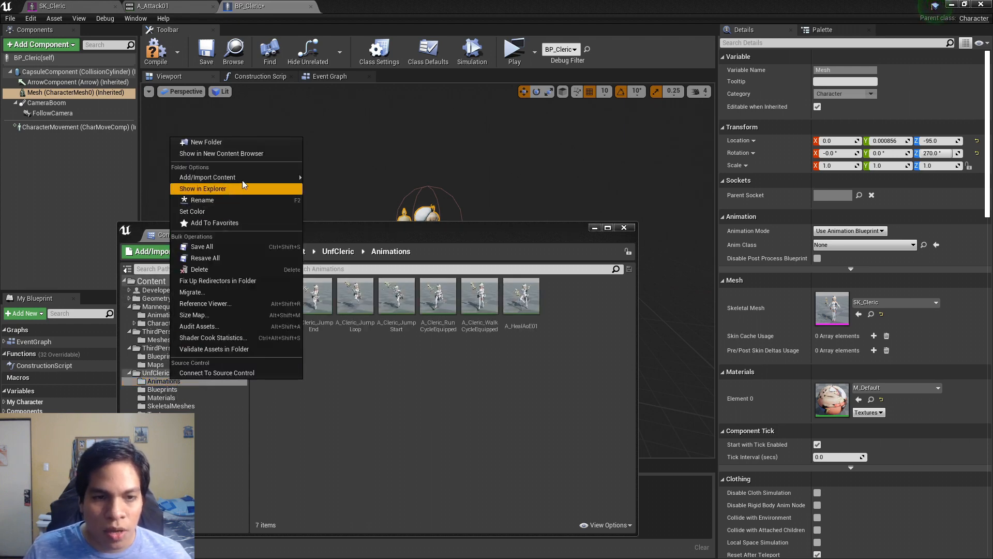
pyautogui.moveTo(242, 180)
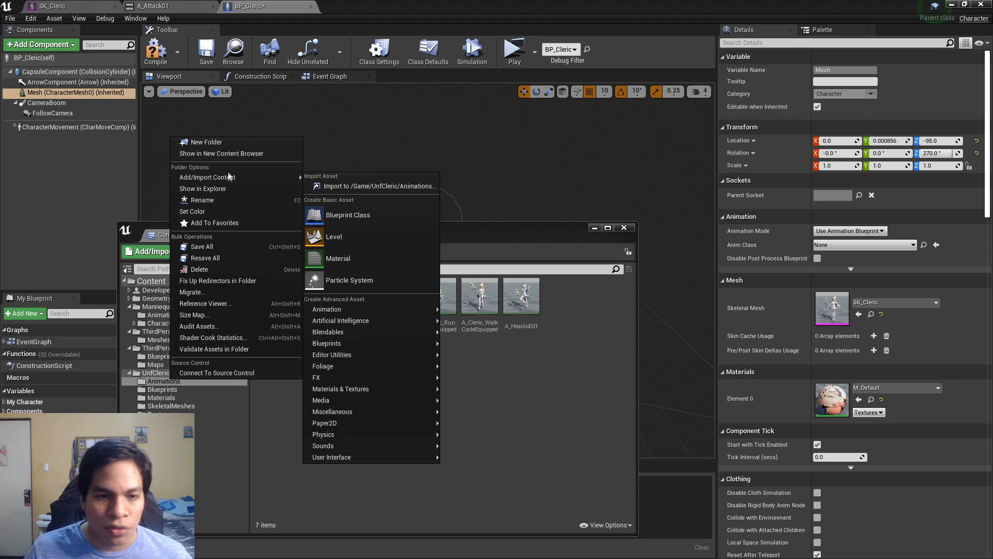
pyautogui.click(247, 282)
pyautogui.click(187, 390)
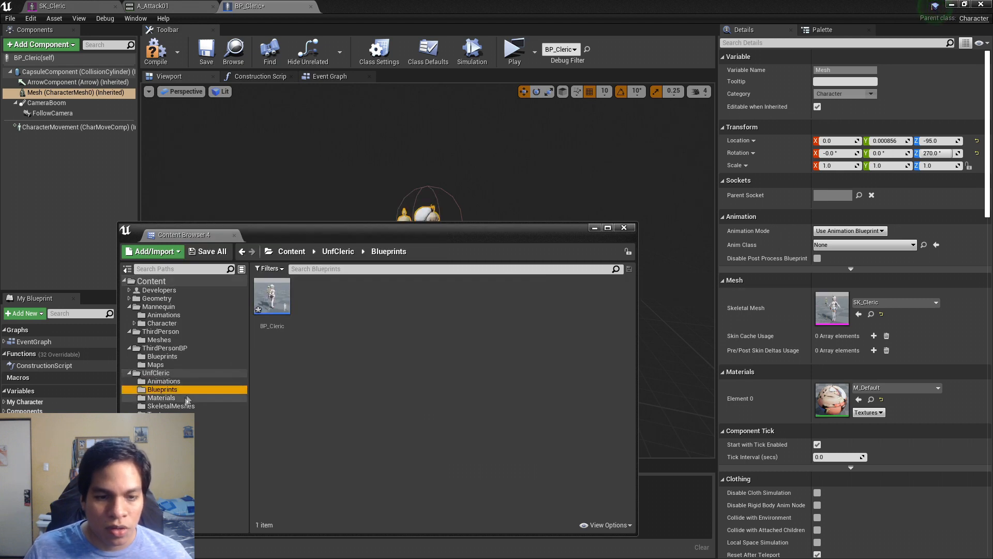
pyautogui.rightClick(178, 390)
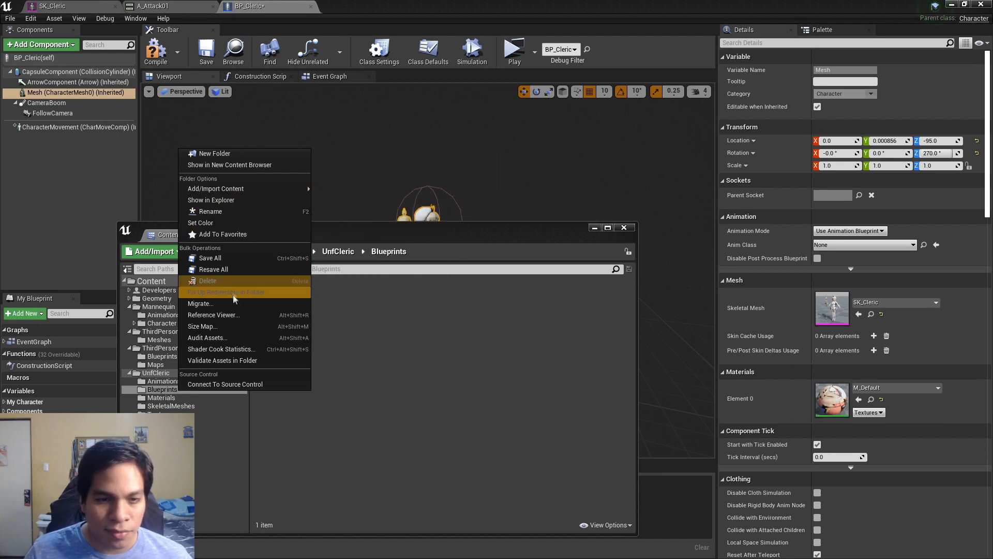
# Step: Fix up the redirectors in UnfCleric's Materials, SkeletalMeshes and Textures folders
pyautogui.rightClick(161, 397)
pyautogui.click(216, 304)
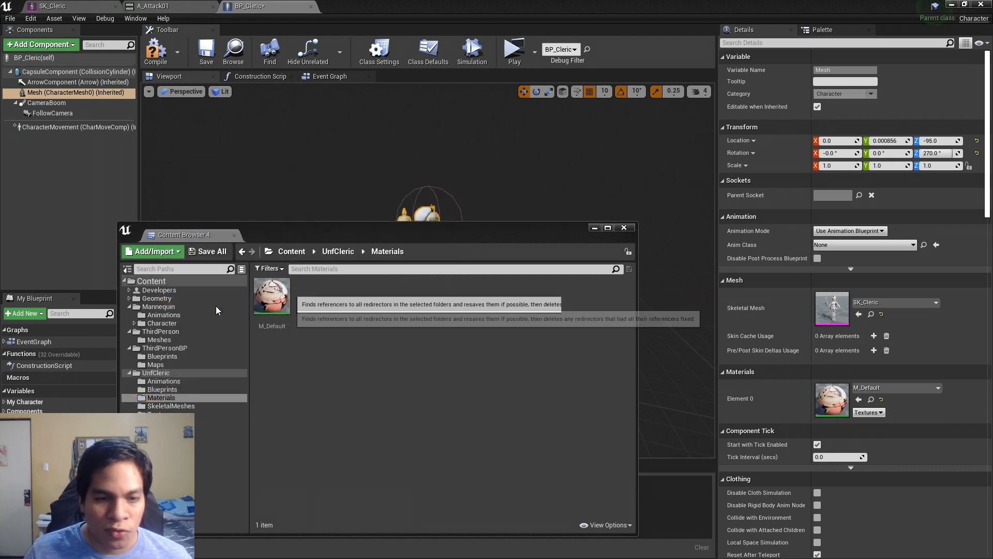
pyautogui.click(181, 407)
pyautogui.rightClick(181, 407)
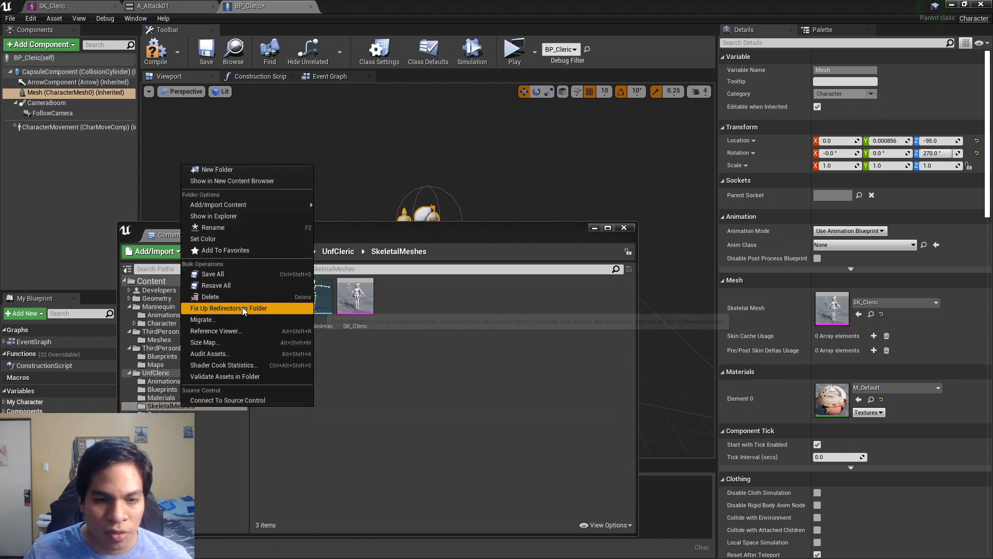
pyautogui.click(242, 307)
pyautogui.rightClick(162, 414)
pyautogui.click(227, 317)
# Step: Look through the UnfCleric subfolders, select BP_Cleric in the Blueprints folder and save it
pyautogui.click(181, 406)
pyautogui.click(177, 398)
pyautogui.click(178, 389)
pyautogui.click(185, 374)
pyautogui.click(184, 381)
pyautogui.click(184, 388)
pyautogui.click(278, 303)
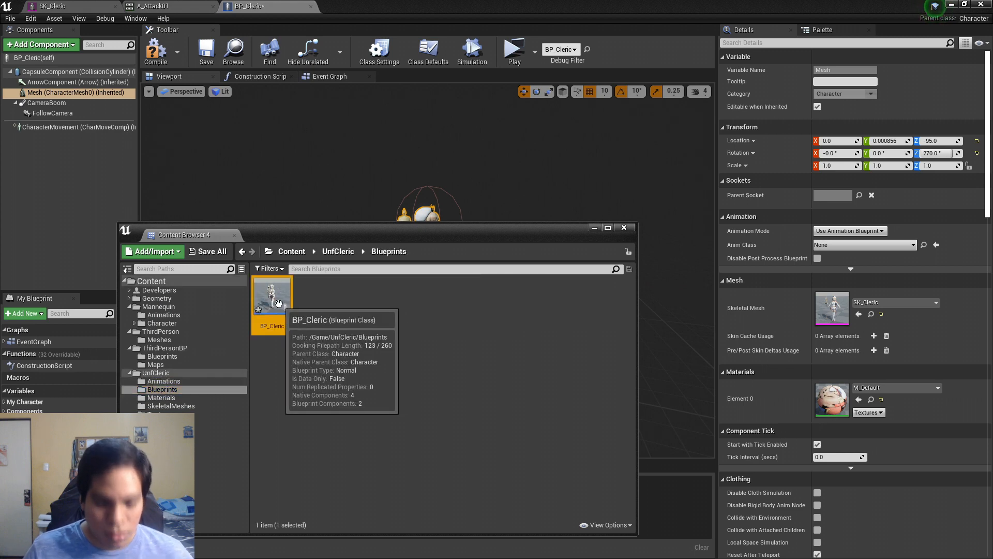
pyautogui.hotkey('ctrl', 's')
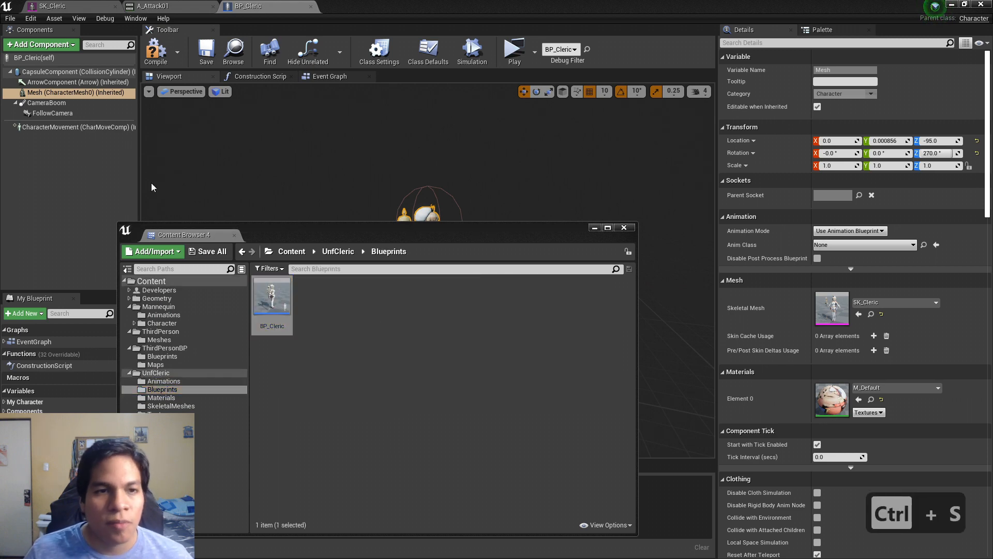
# Step: Check the Cleric model inside its capsule, and save and compile the BP_Cleric blueprint
pyautogui.click(152, 187)
pyautogui.scroll(5, 432, 222)
pyautogui.scroll(-5, 432, 223)
pyautogui.moveTo(431, 223); pyautogui.dragTo(460, 258)
pyautogui.scroll(3, 543, 265)
pyautogui.scroll(-1, 511, 258)
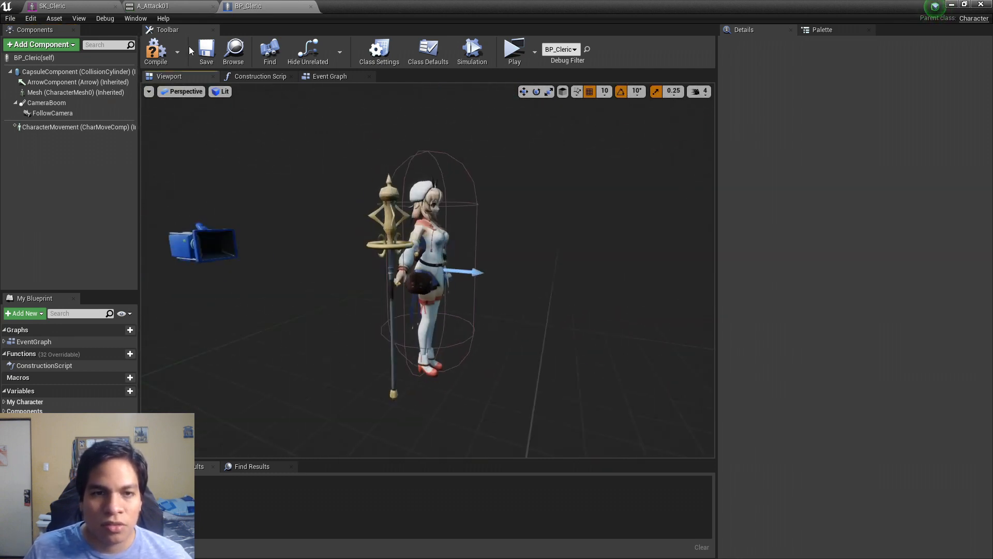
pyautogui.click(206, 50)
pyautogui.click(155, 50)
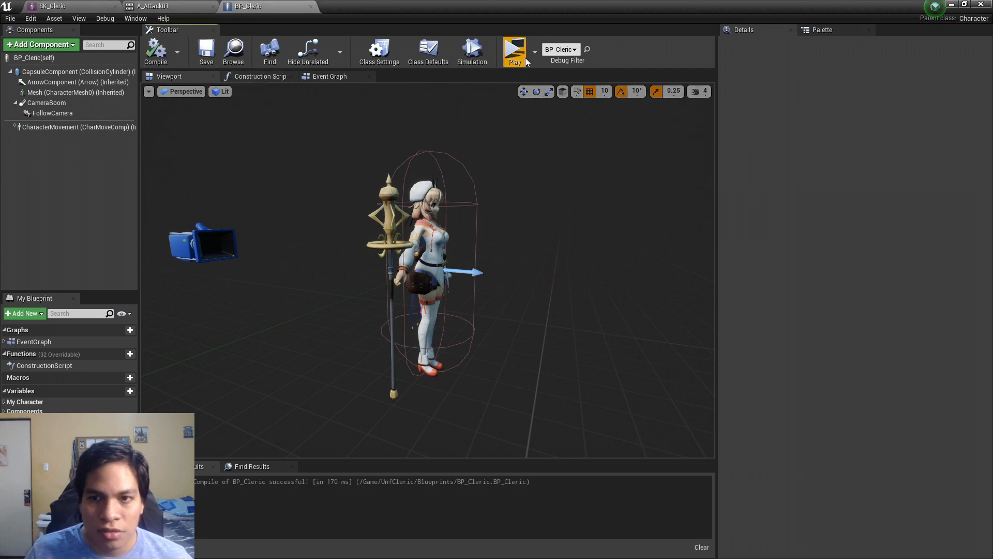
# Step: Play-test the level, moving the Cleric character around in all directions, and end the play session
pyautogui.click(524, 55)
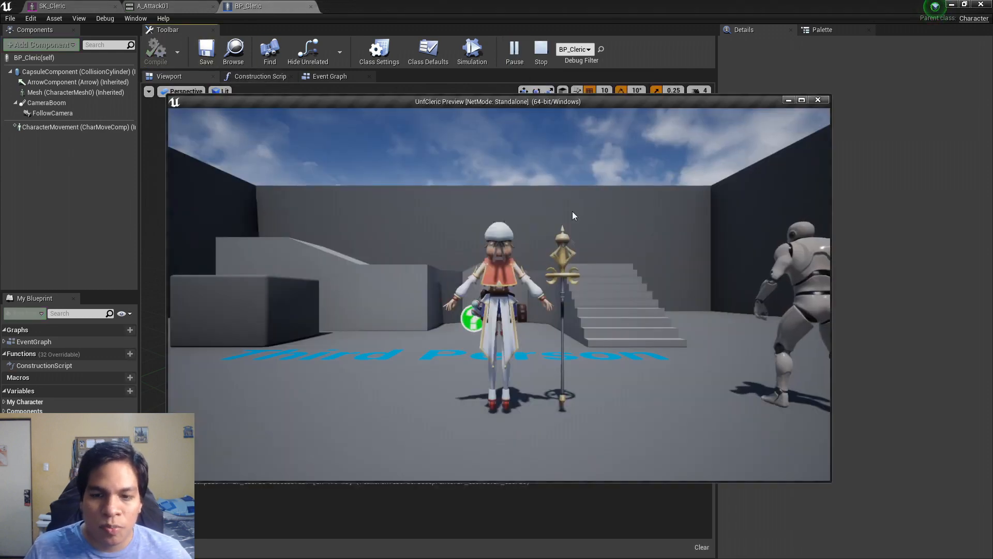
pyautogui.press('w')
pyautogui.press('w')
pyautogui.press('a')
pyautogui.press('s')
pyautogui.press('d')
pyautogui.press('w')
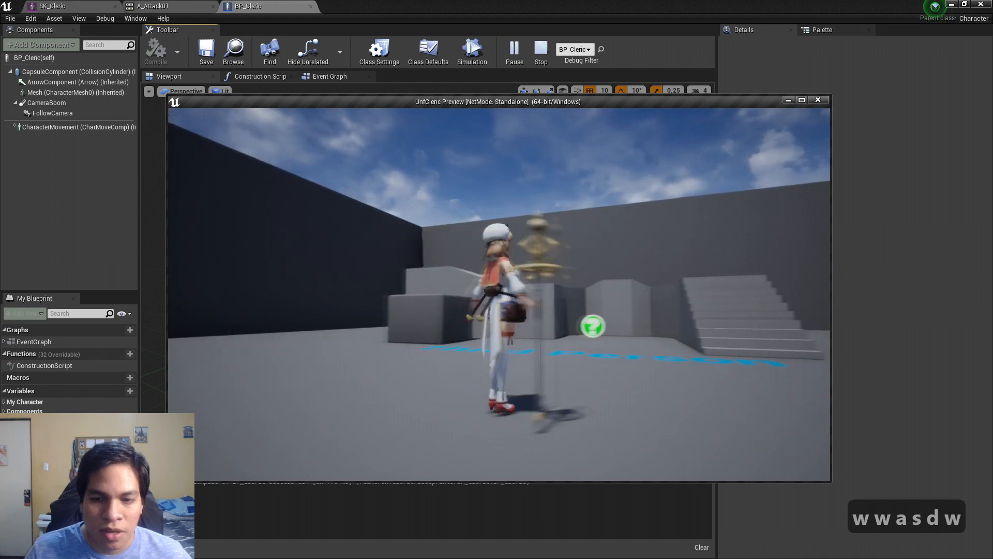
pyautogui.press('a')
pyautogui.press('s')
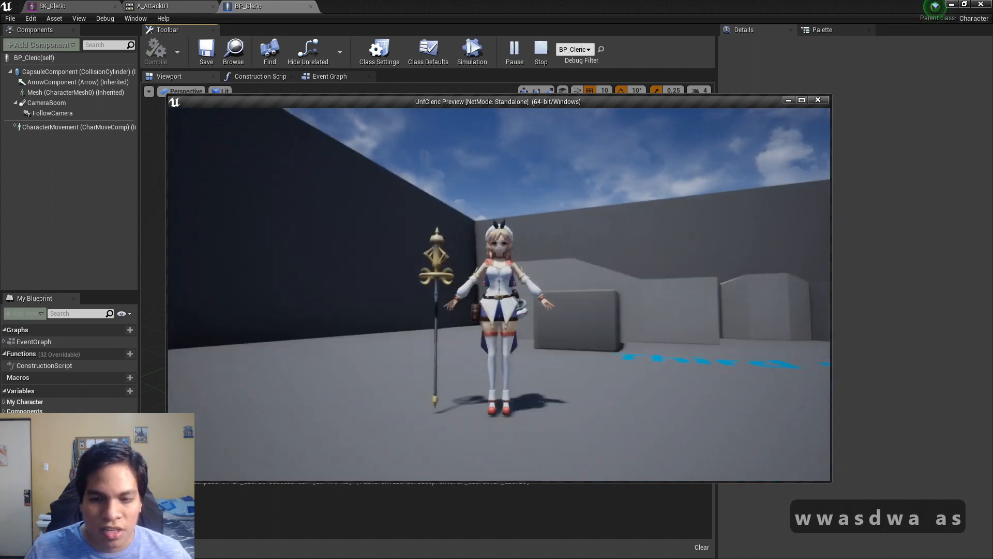
pyautogui.press('c')
pyautogui.press('d')
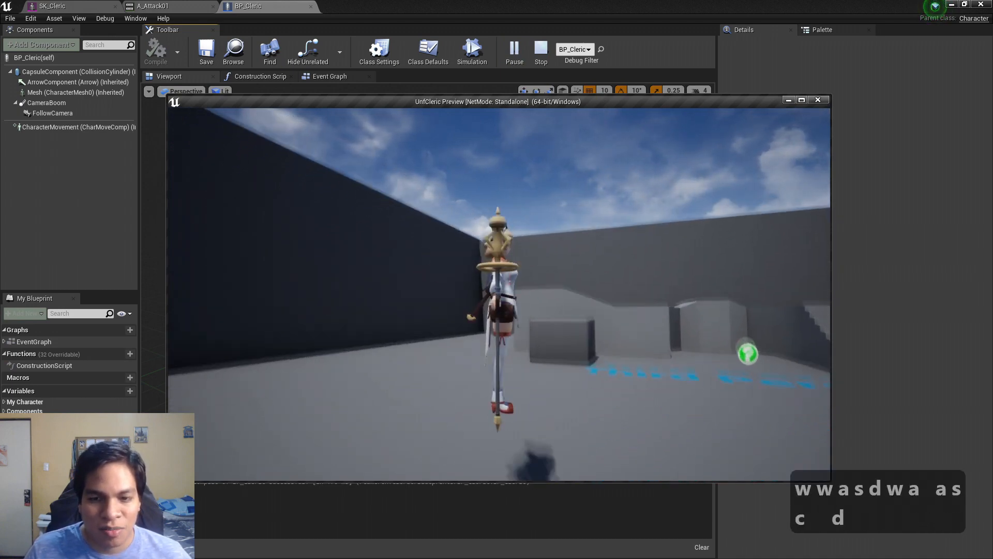
pyautogui.press('w')
pyautogui.press('Escape')
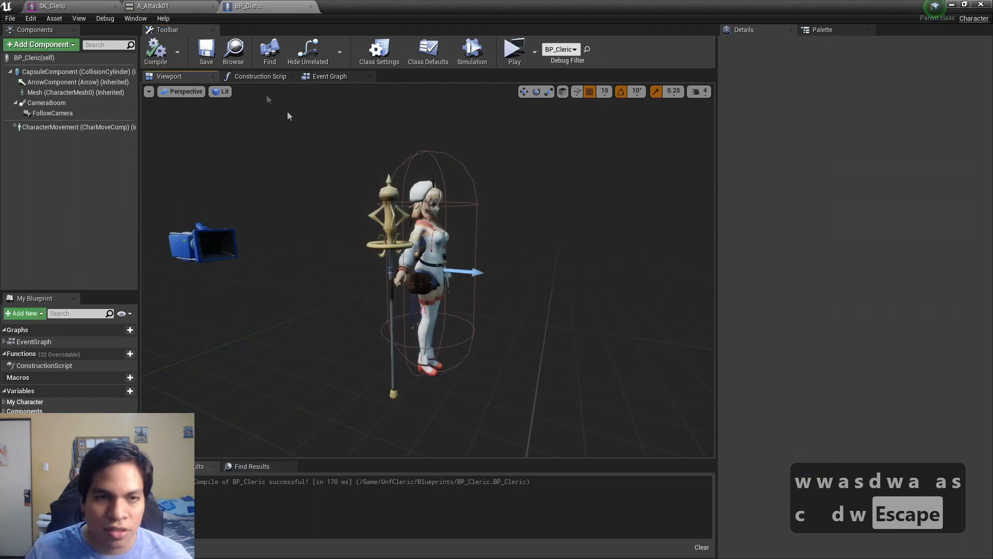
# Step: Create an Animation Blueprint targeting Cleric_Skeleton in UnfCleric's Animations folder and name it ABP_Cleric
pyautogui.click(445, 234)
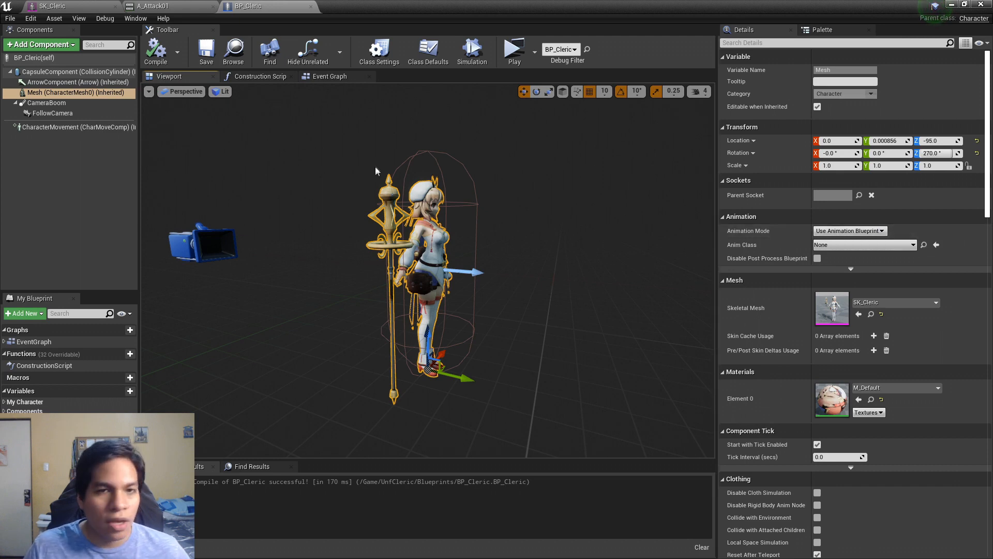
pyautogui.hotkey('ctrl', 'b')
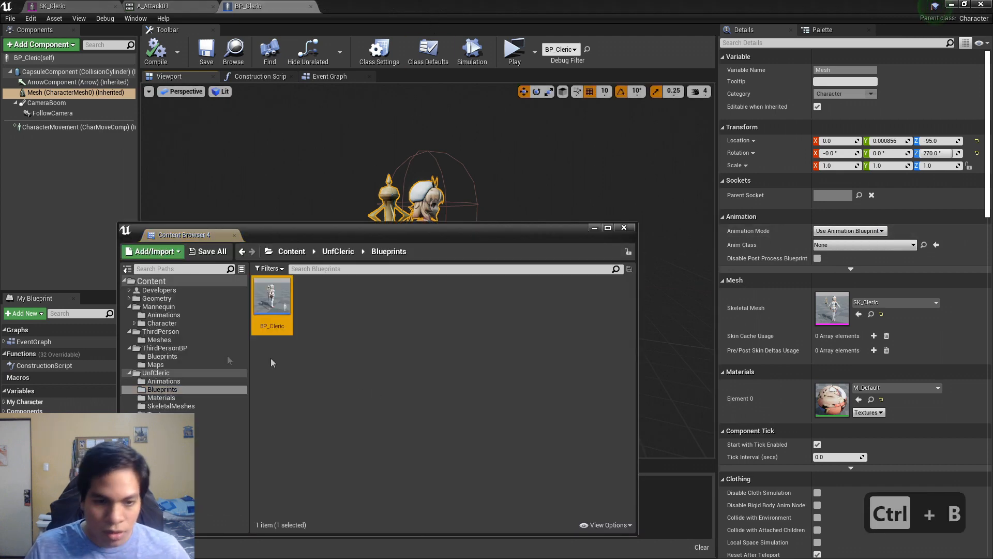
pyautogui.click(163, 381)
pyautogui.rightClick(364, 385)
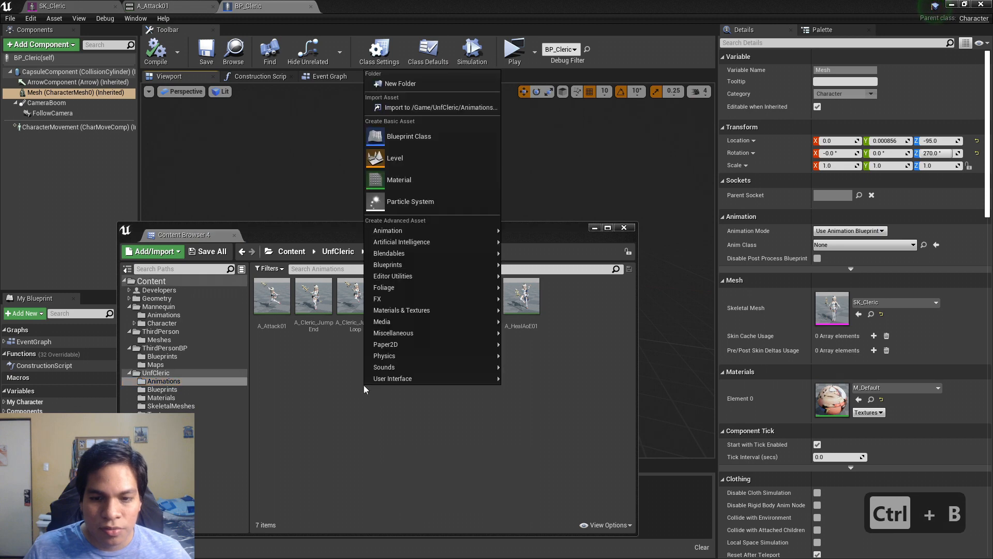
pyautogui.moveTo(417, 231)
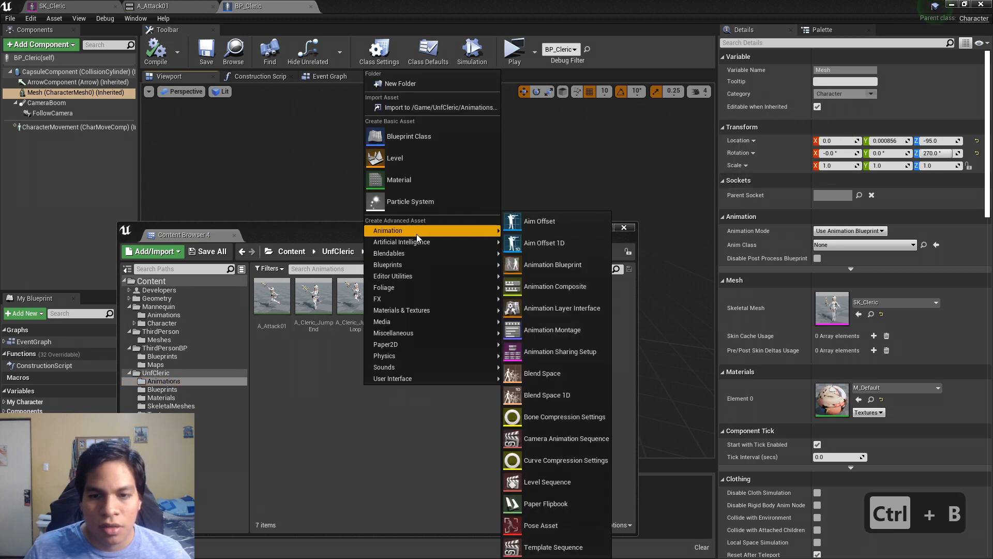
pyautogui.click(544, 264)
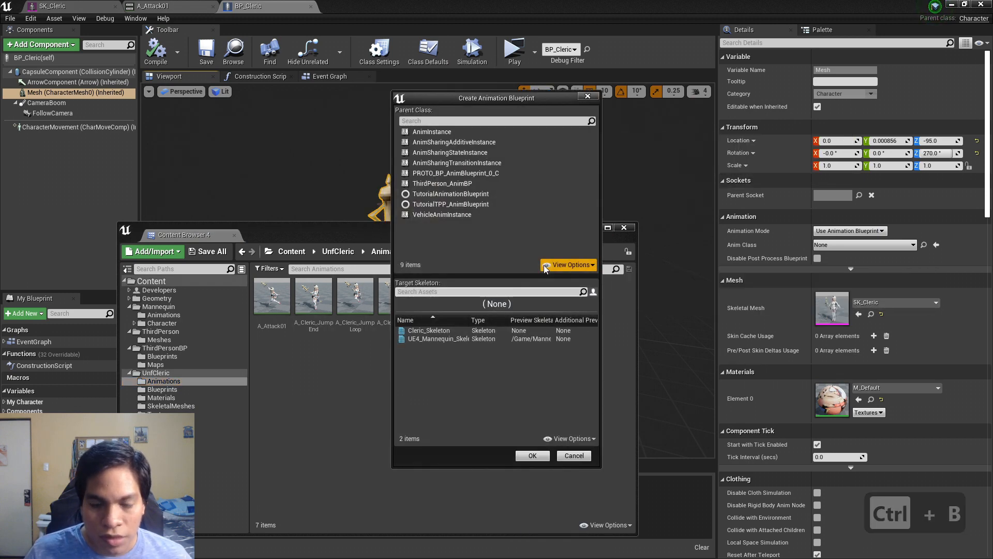
pyautogui.click(440, 330)
pyautogui.click(533, 458)
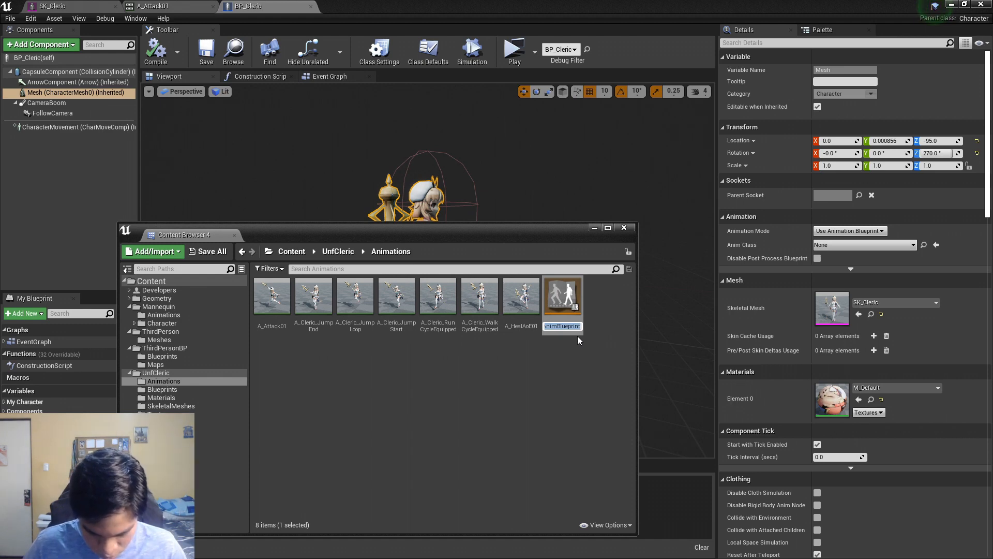
pyautogui.write('ABP')
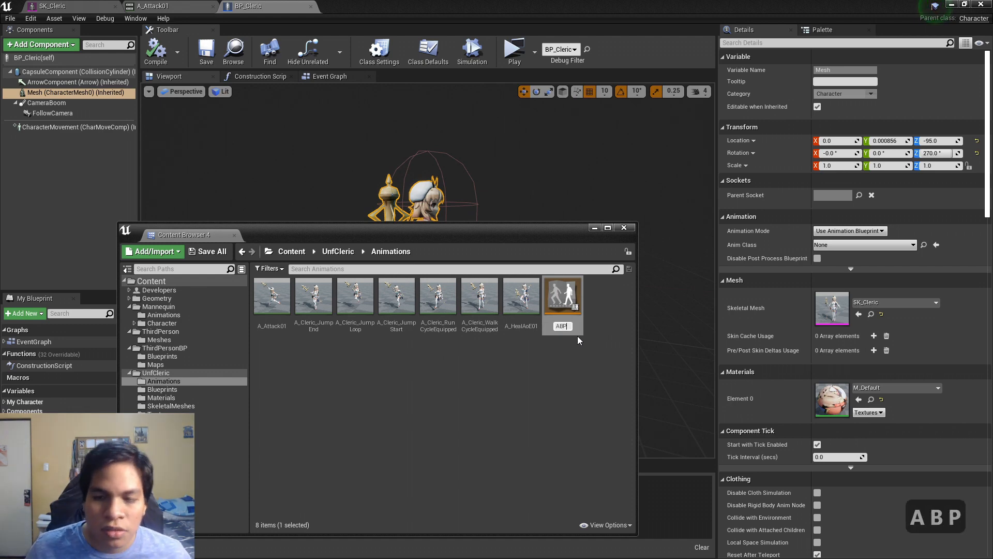
pyautogui.write('_Cleric')
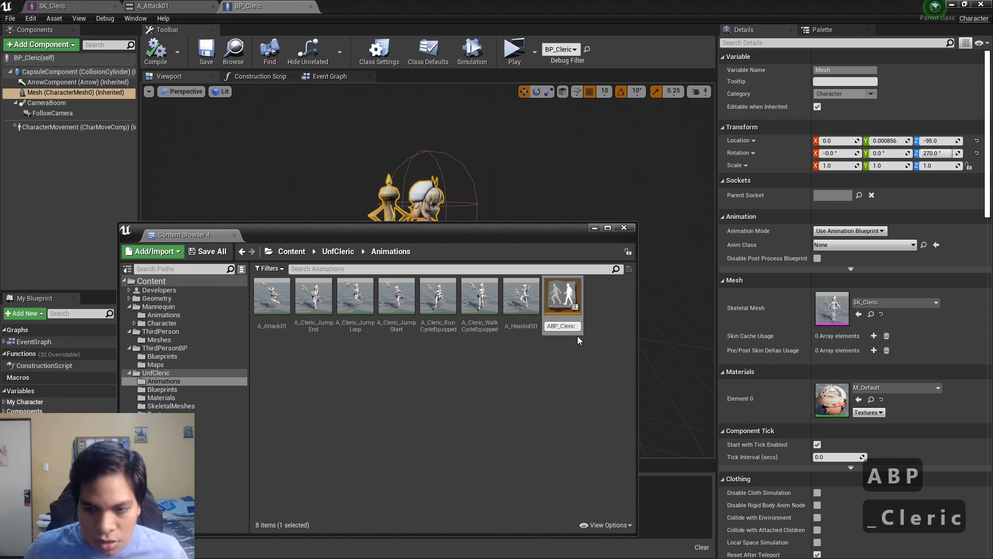
pyautogui.press('Return')
# Step: Open ABP_Cleric and look over its AnimGraph and Event Graph
pyautogui.press('Return')
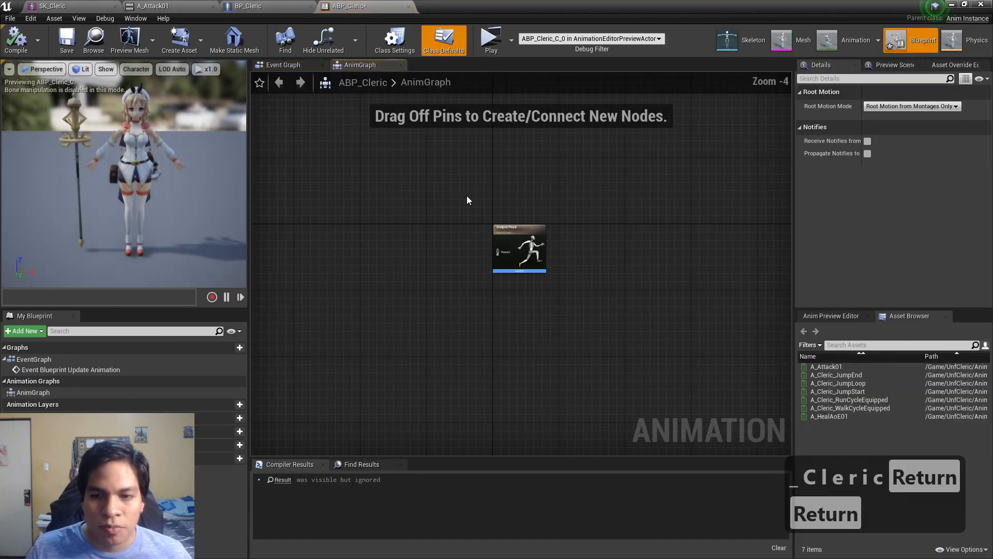
pyautogui.scroll(2, 450, 216)
pyautogui.moveTo(449, 216); pyautogui.dragTo(547, 219, button='right')
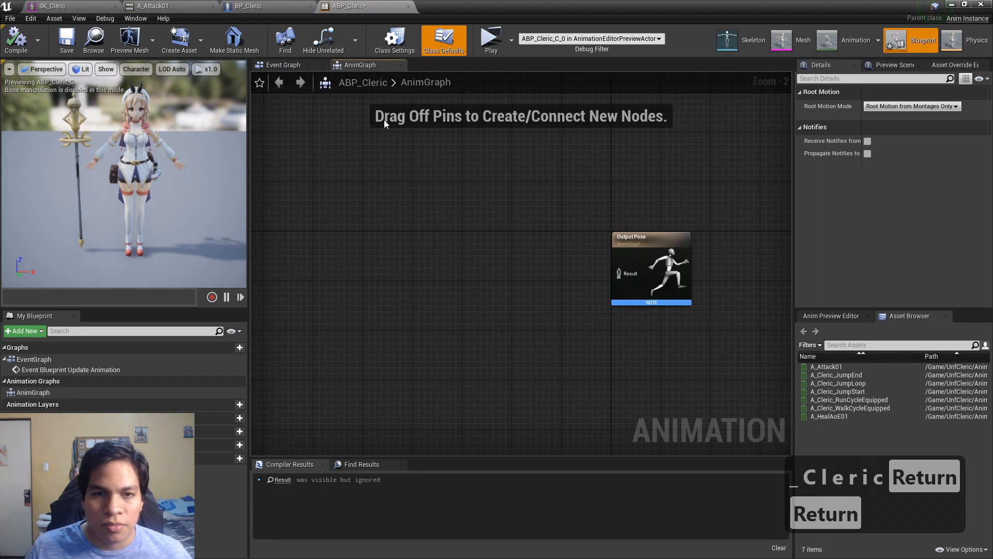
pyautogui.click(302, 67)
pyautogui.click(369, 66)
pyautogui.click(306, 67)
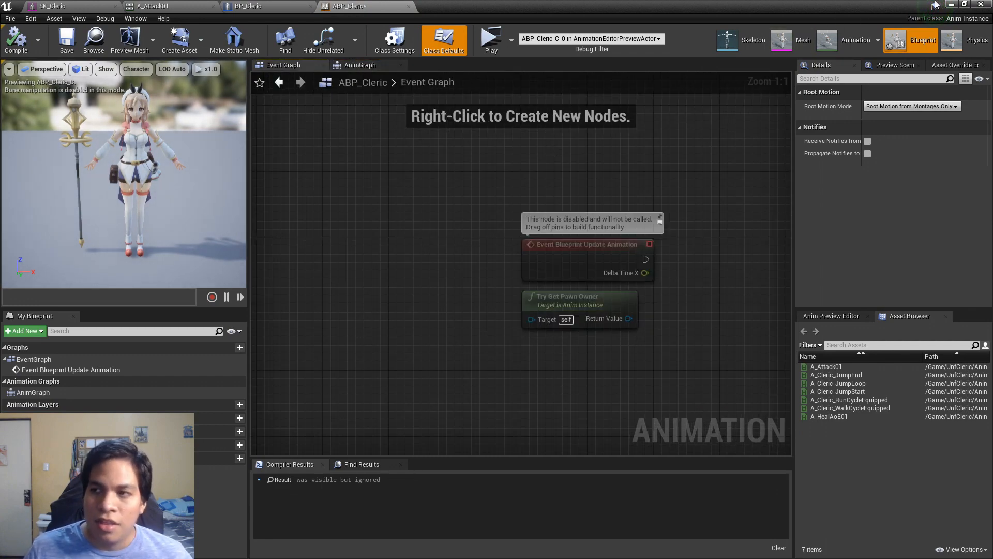
# Step: Open the level's ThirdPersonCharacter blueprint for editing, and open the ThirdPerson_AnimBP animation class assigned to its mesh
pyautogui.click(955, 5)
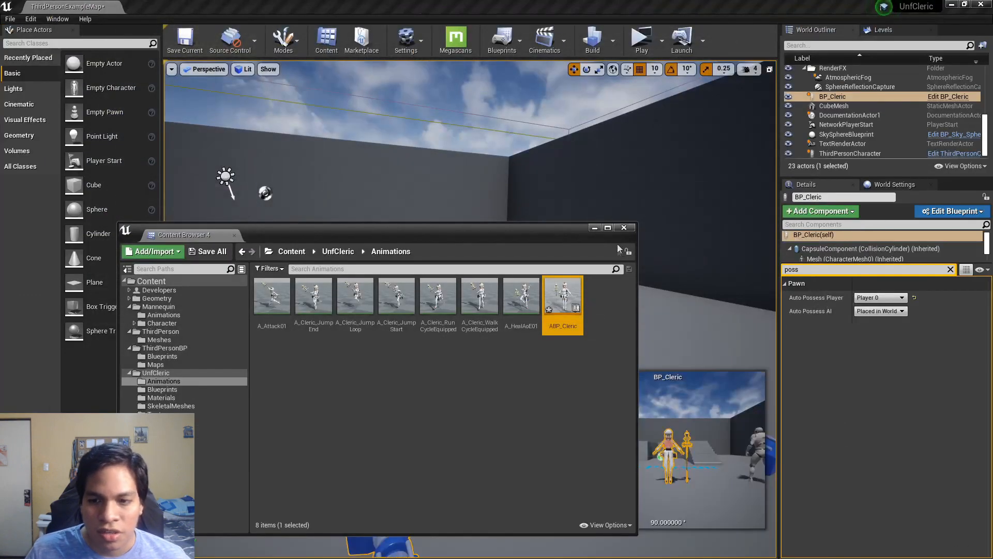
pyautogui.click(595, 228)
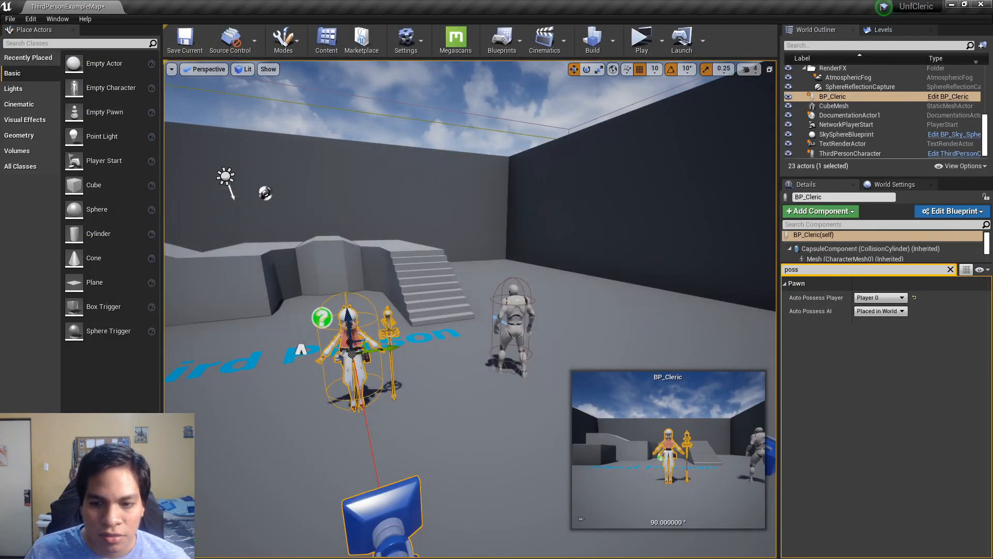
pyautogui.click(512, 320)
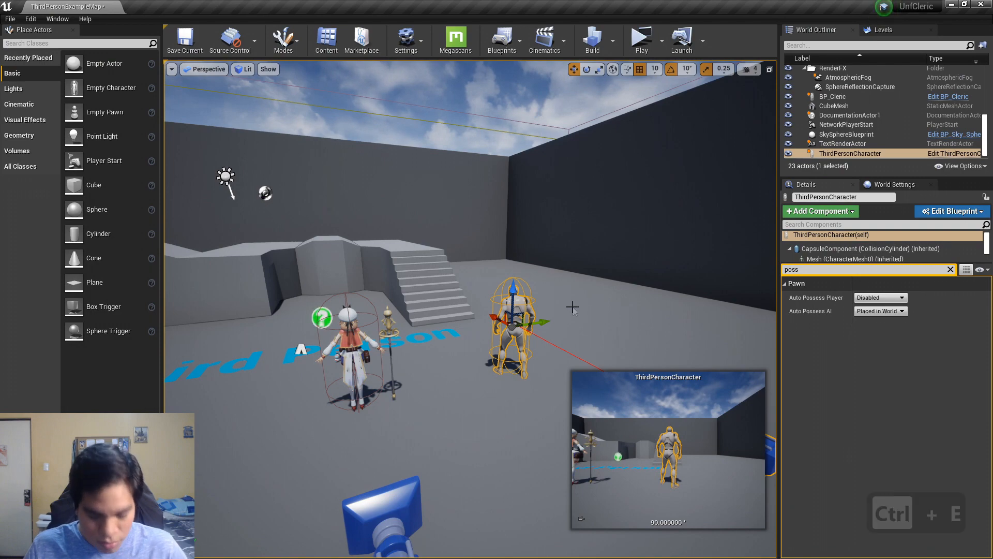
pyautogui.hotkey('ctrl', 'e')
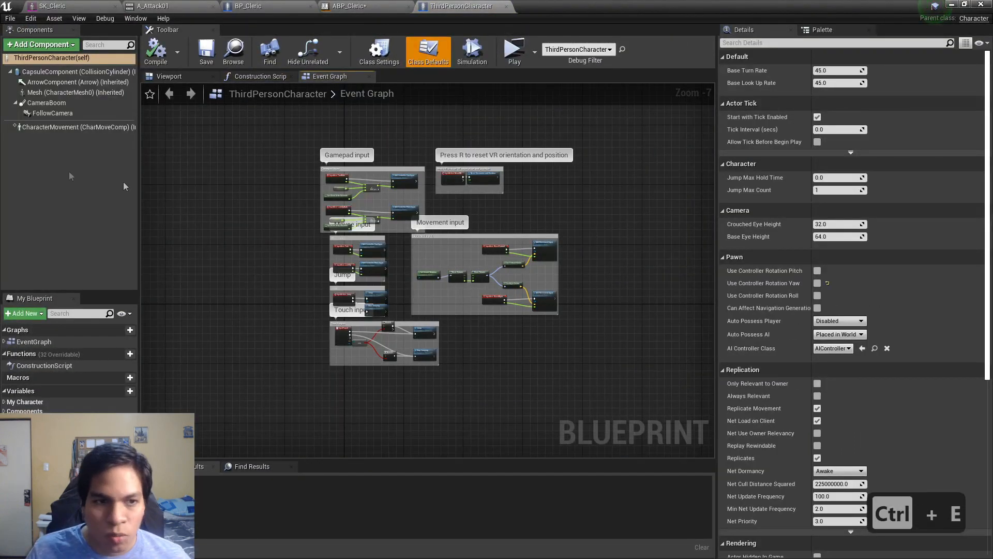
pyautogui.click(73, 92)
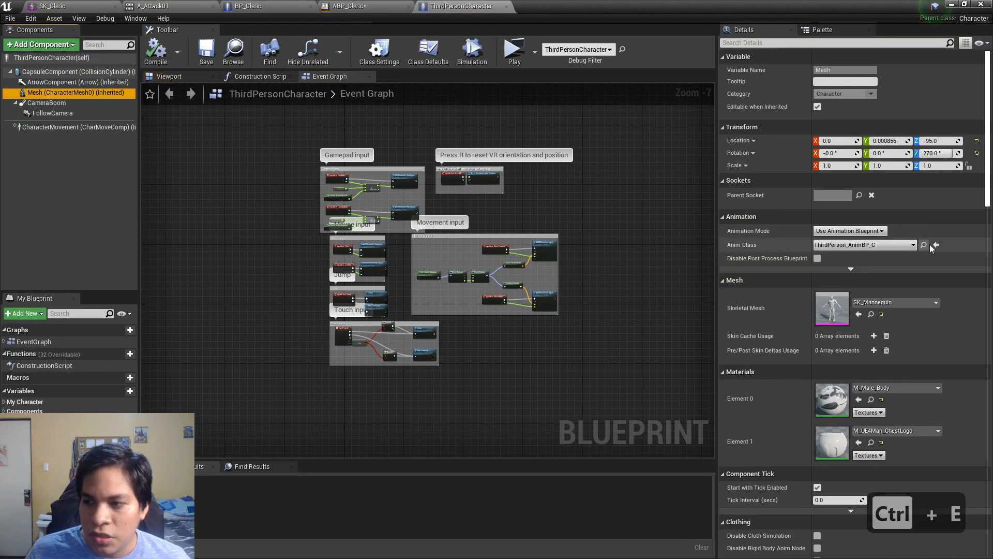
pyautogui.click(925, 244)
pyautogui.doubleClick(272, 299)
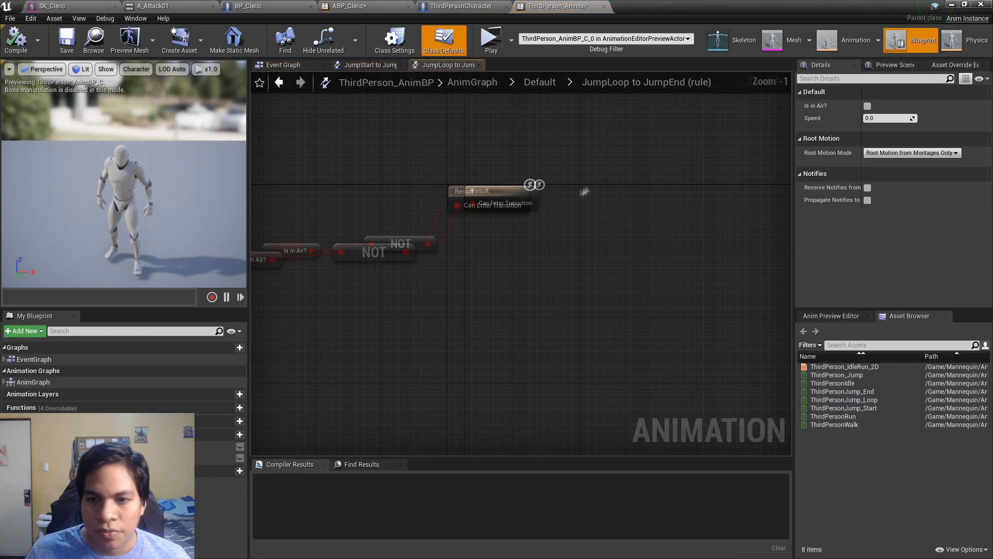
# Step: Examine ThirdPerson_AnimBP's AnimGraph and the states and transitions inside its Default state machine
pyautogui.click(539, 82)
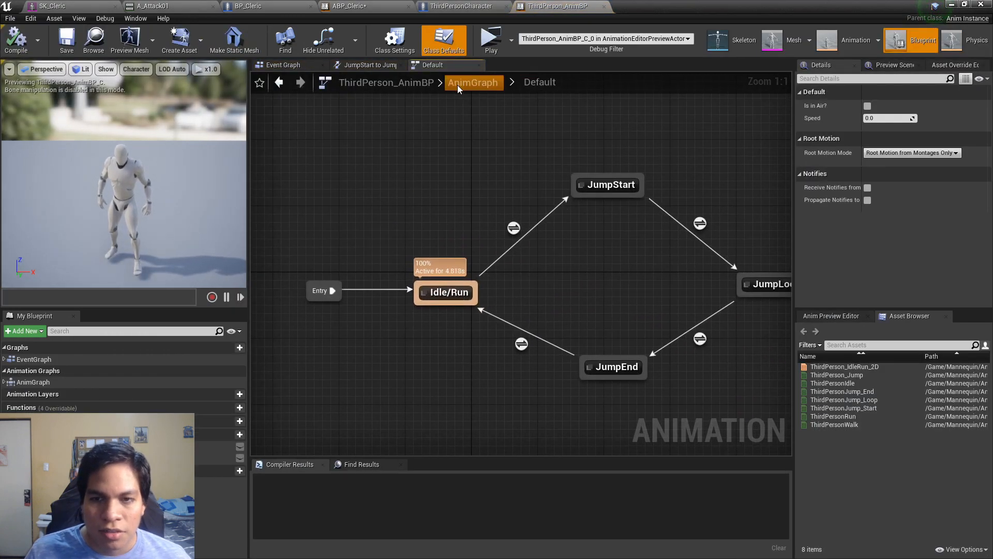
pyautogui.click(457, 85)
pyautogui.click(477, 272)
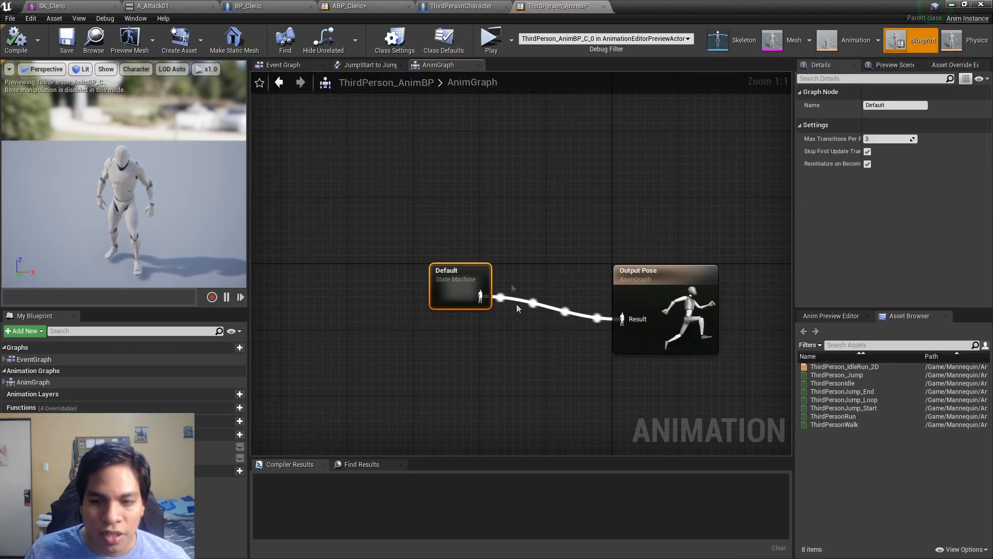
pyautogui.doubleClick(470, 277)
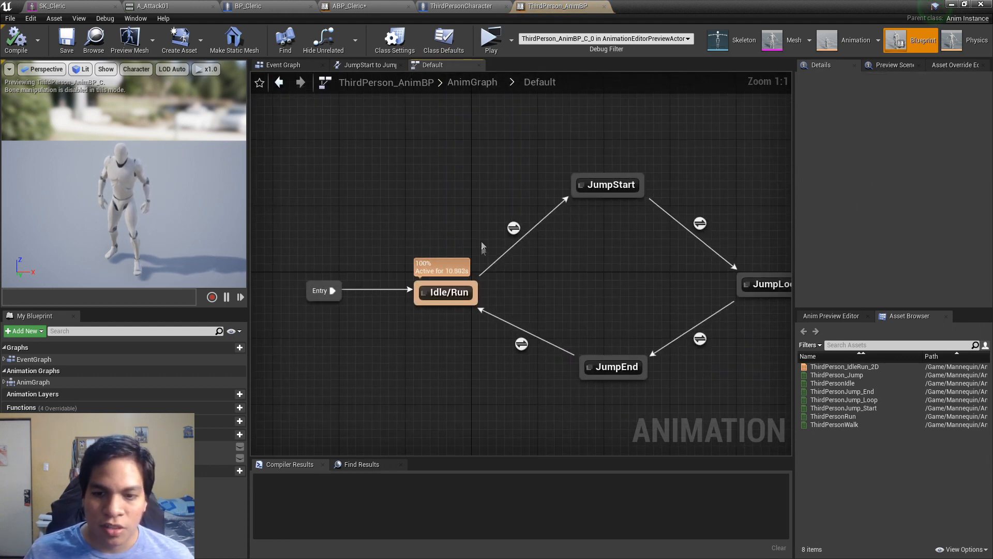
# Step: Check the Idle/Run and JumpStart states and the transition settings into and out of JumpStart
pyautogui.click(446, 292)
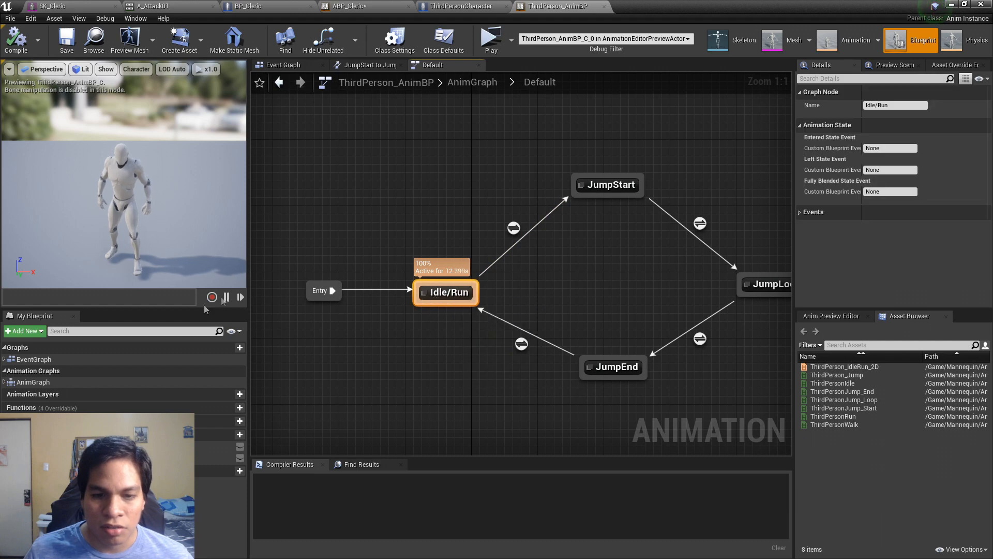
pyautogui.click(623, 187)
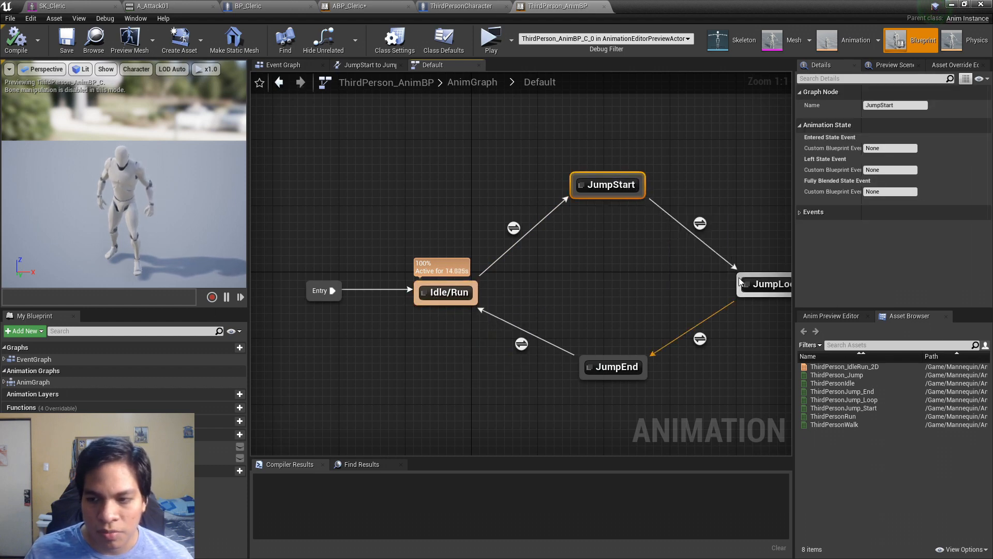
pyautogui.click(514, 227)
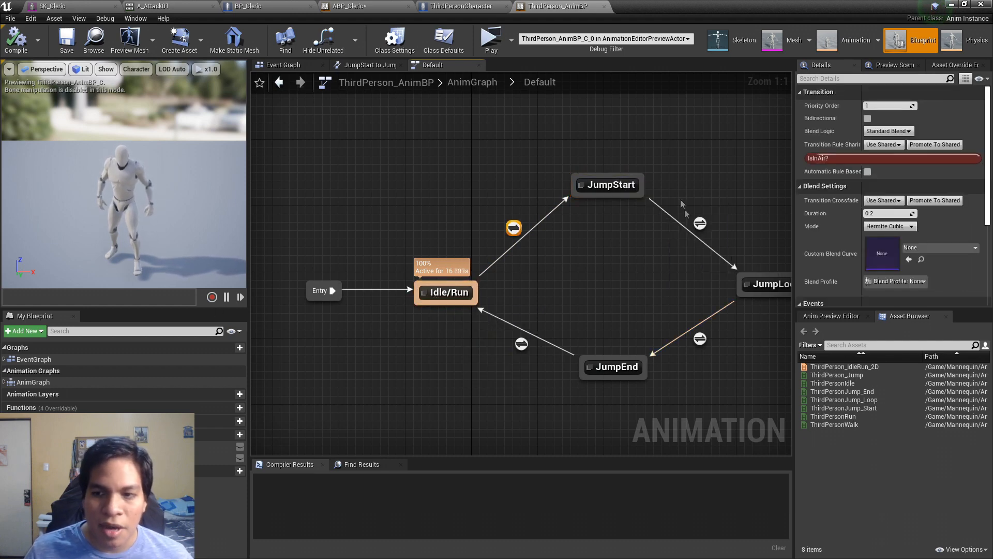
pyautogui.click(700, 223)
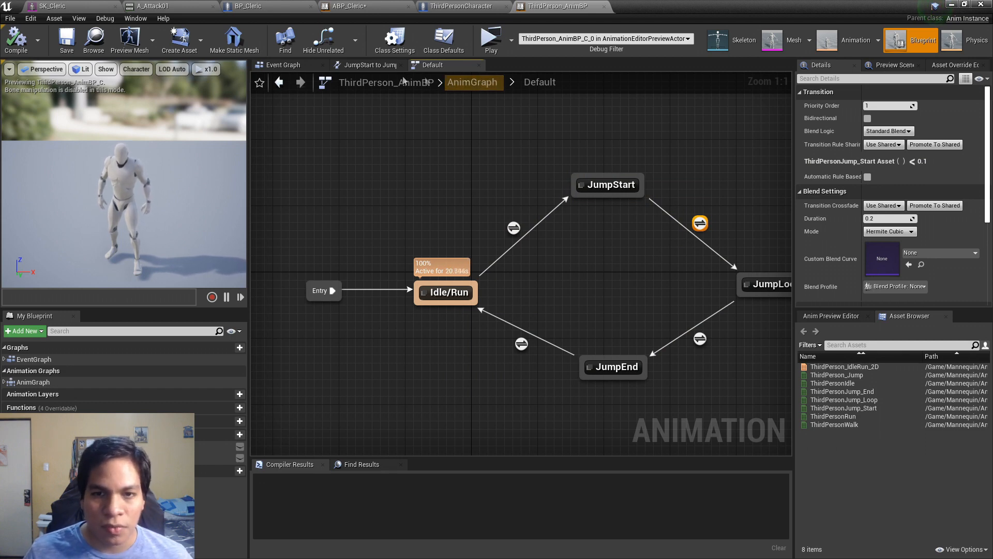
# Step: Examine the PawnOwner, IsInAir and Speed node groups in ThirdPerson_AnimBP's Event Graph
pyautogui.click(290, 65)
pyautogui.moveTo(578, 322); pyautogui.dragTo(517, 295, button='right')
pyautogui.scroll(1, 538, 243)
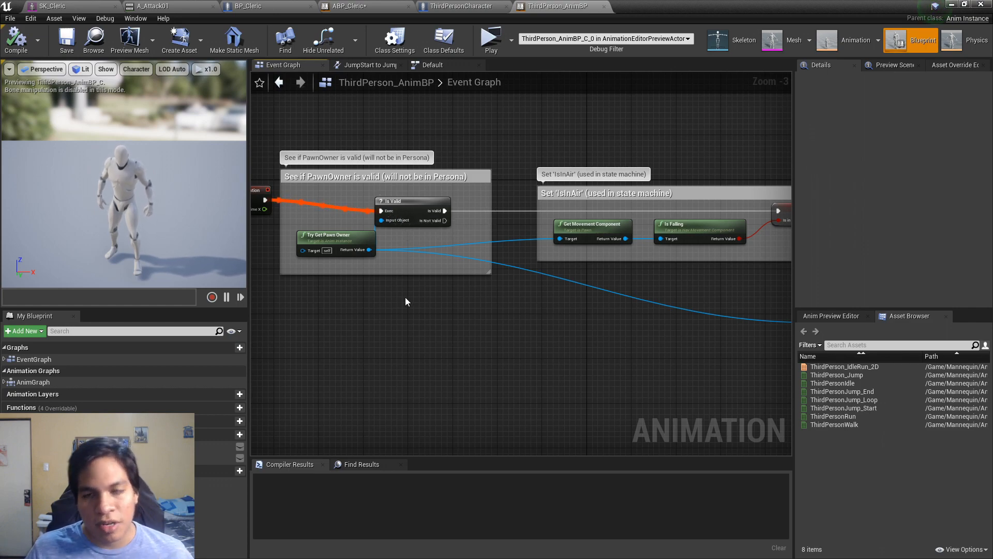
pyautogui.moveTo(410, 297); pyautogui.dragTo(161, 321, button='right')
pyautogui.moveTo(498, 193); pyautogui.dragTo(565, 248)
pyautogui.moveTo(711, 256); pyautogui.dragTo(626, 197, button='right')
pyautogui.moveTo(626, 197); pyautogui.dragTo(677, 293)
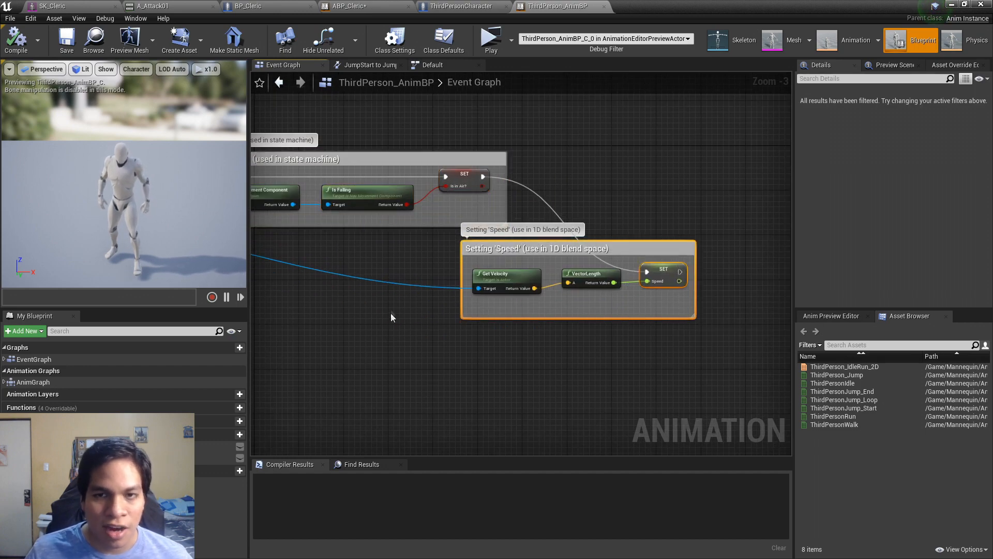
# Step: Copy the PawnOwner validity, IsInAir and Speed comment groups with their nodes, leaving out the update event
pyautogui.scroll(-2, 420, 249)
pyautogui.moveTo(411, 271); pyautogui.dragTo(490, 279, button='right')
pyautogui.scroll(-1, 516, 282)
pyautogui.scroll(2, 416, 214)
pyautogui.scroll(-1, 417, 215)
pyautogui.scroll(1, 619, 202)
pyautogui.moveTo(619, 202); pyautogui.dragTo(790, 201, button='right')
pyautogui.moveTo(785, 192); pyautogui.dragTo(375, 321)
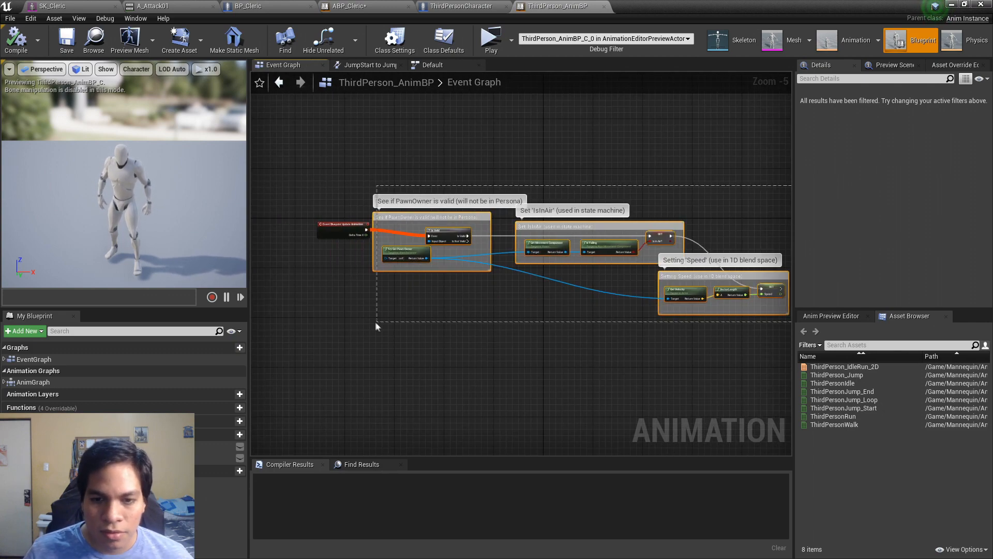
pyautogui.hotkey('ctrl', 'c')
# Step: Switch to ABP_Cleric and delete the default Try Get Pawn Owner node from its Event Graph
pyautogui.click(374, 8)
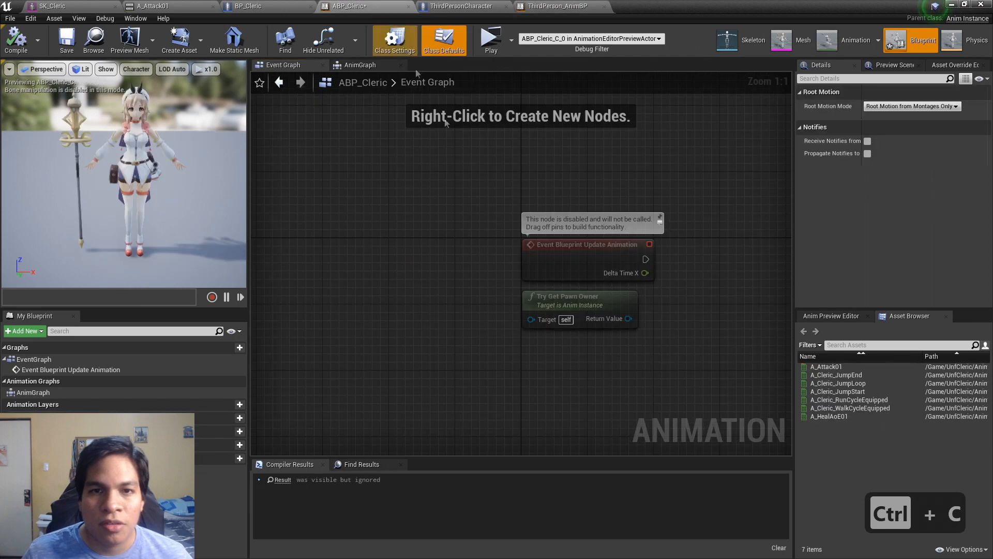
pyautogui.moveTo(509, 347); pyautogui.dragTo(351, 272, button='right')
pyautogui.click(479, 242)
pyautogui.press('Delete')
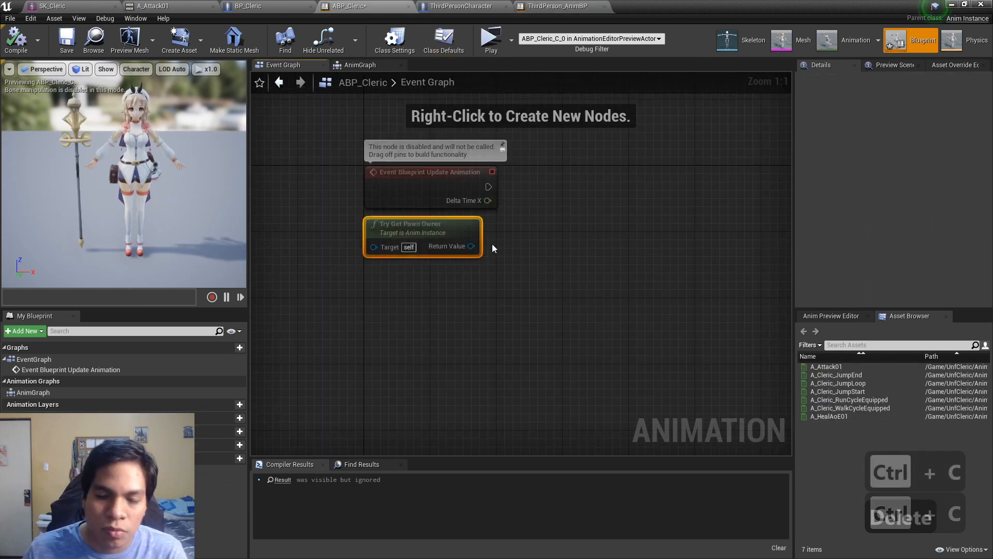
# Step: Paste the copied node groups into ABP_Cleric's Event Graph and place them beside Event Blueprint Update Animation
pyautogui.moveTo(445, 255); pyautogui.dragTo(328, 282, button='right')
pyautogui.scroll(-2, 398, 257)
pyautogui.moveTo(398, 257); pyautogui.dragTo(419, 240, button='right')
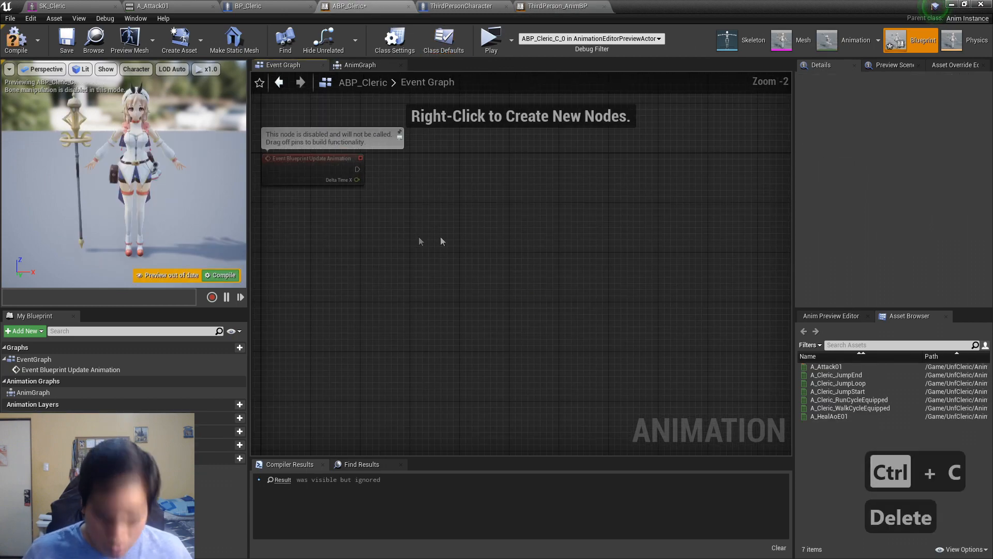
pyautogui.hotkey('ctrl', 'v')
pyautogui.moveTo(317, 193); pyautogui.dragTo(464, 201, button='right')
pyautogui.moveTo(345, 250); pyautogui.dragTo(594, 214)
# Step: Try connecting Event Blueprint Update Animation to Is Valid and moving only the PawnOwner group upward, and undo both changes
pyautogui.moveTo(503, 176); pyautogui.dragTo(637, 189)
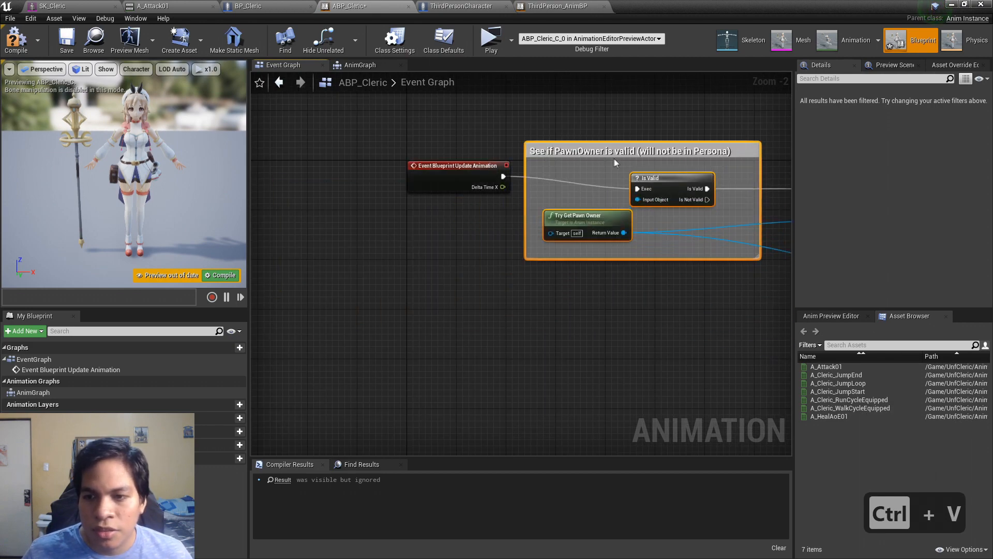
pyautogui.click(602, 151)
pyautogui.moveTo(602, 151); pyautogui.dragTo(602, 138)
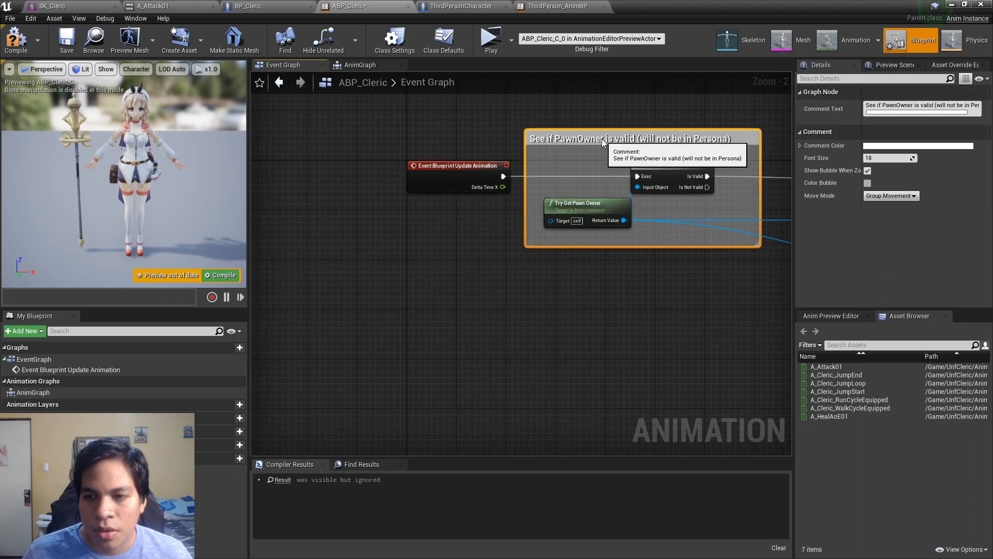
pyautogui.moveTo(607, 245); pyautogui.dragTo(395, 239, button='right')
pyautogui.scroll(-2, 439, 228)
pyautogui.hotkey('ctrl', 'z')
pyautogui.scroll(-1, 466, 235)
pyautogui.hotkey('ctrl', 'z')
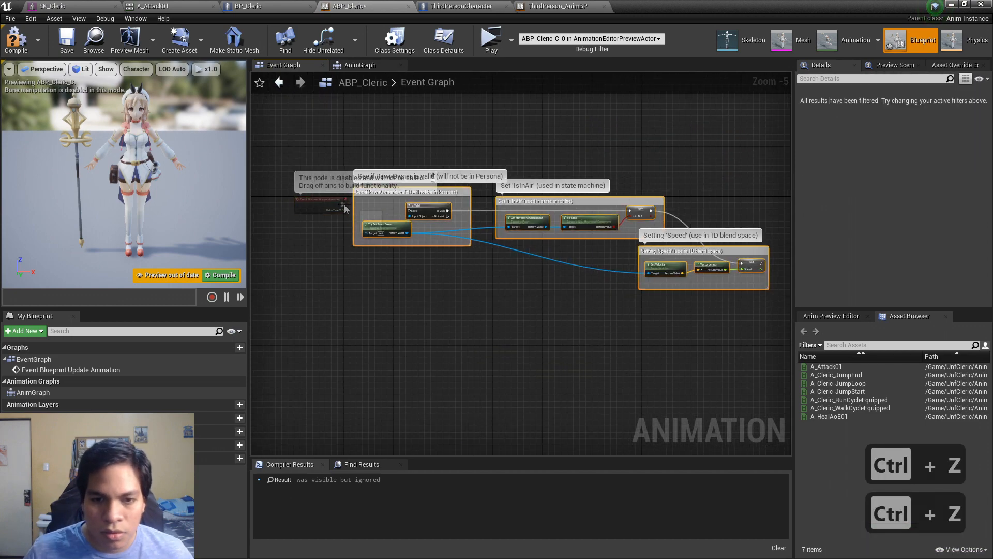
# Step: Connect Event Blueprint Update Animation to Is Valid and shift all pasted groups up in line with the event
pyautogui.moveTo(412, 211); pyautogui.dragTo(408, 184)
pyautogui.click(487, 261)
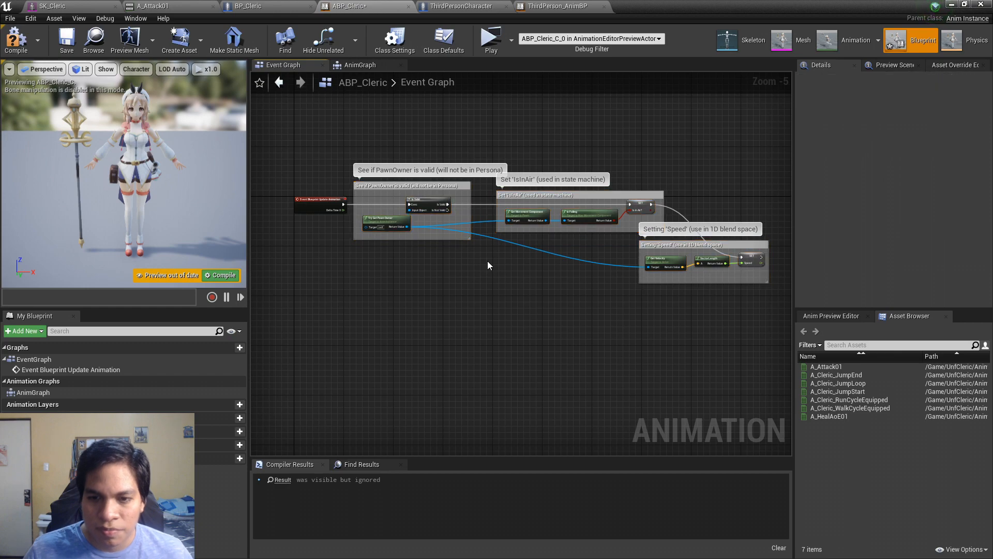
# Step: Create the missing IsInAir? and Speed variables from their SET nodes and compile ABP_Cleric
pyautogui.scroll(2, 571, 237)
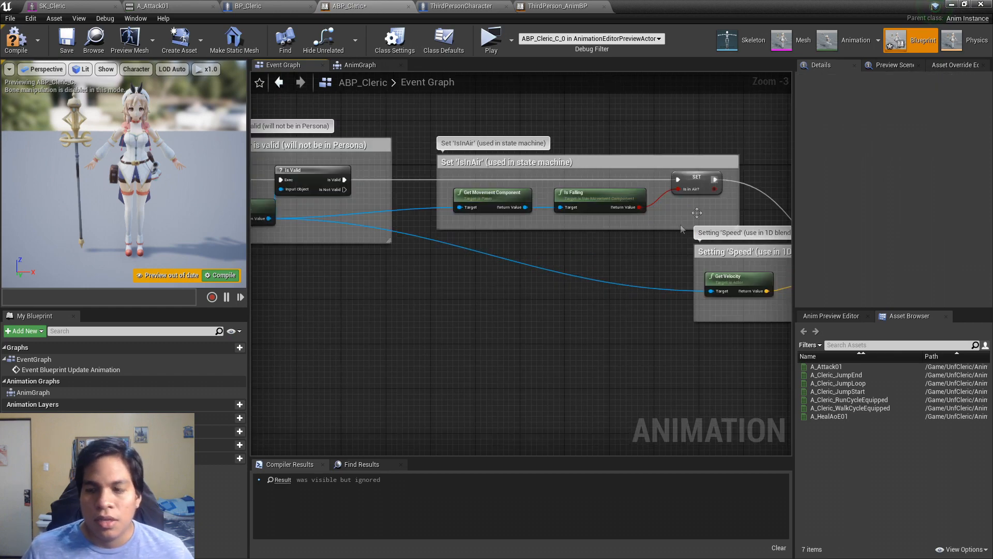
pyautogui.moveTo(674, 229); pyautogui.dragTo(385, 172, button='right')
pyautogui.moveTo(463, 133); pyautogui.dragTo(524, 192, button='right')
pyautogui.click(460, 177)
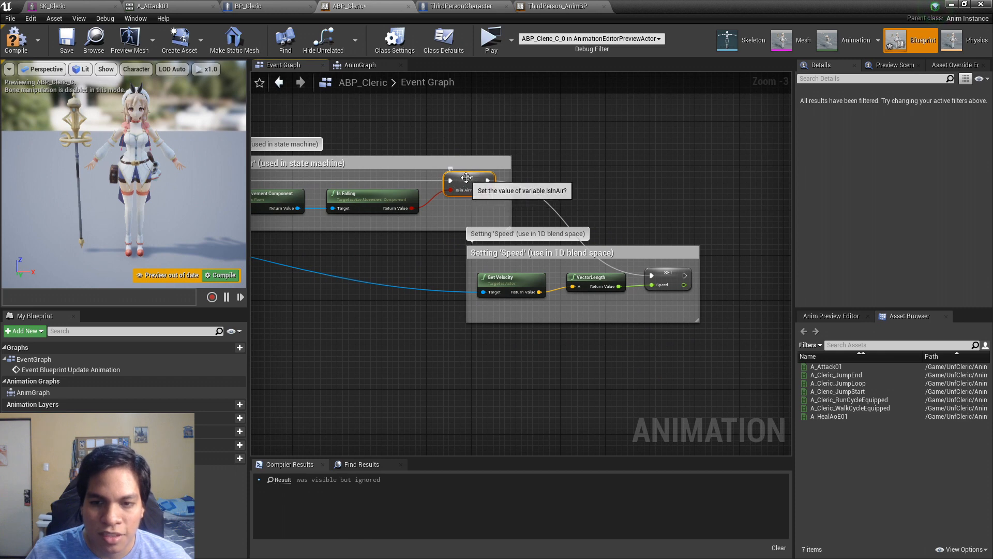
pyautogui.click(671, 273)
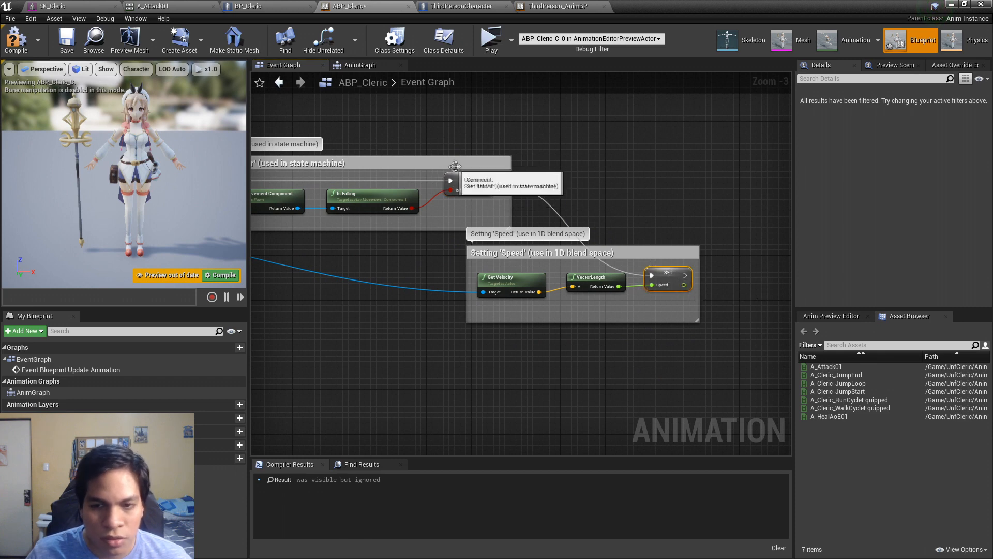
pyautogui.rightClick(473, 183)
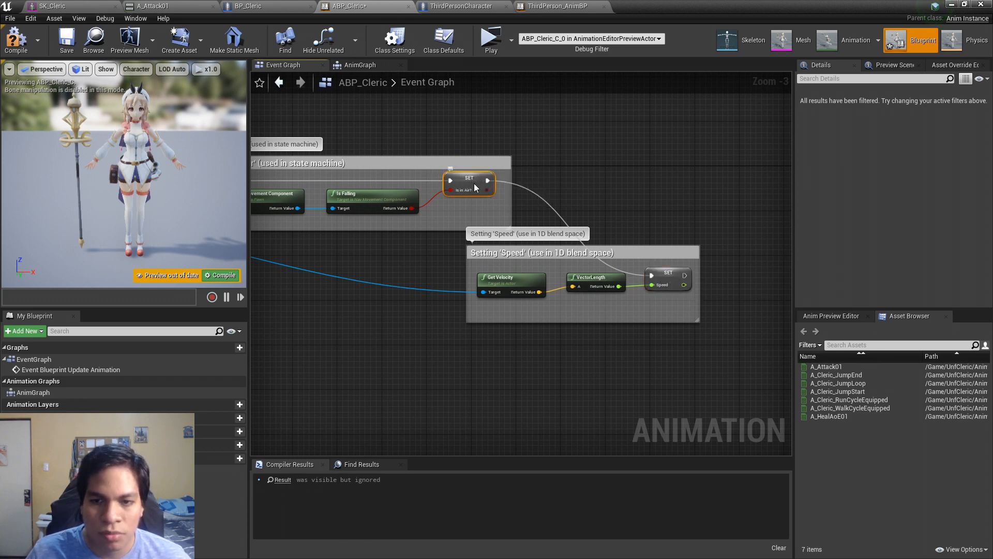
pyautogui.click(532, 213)
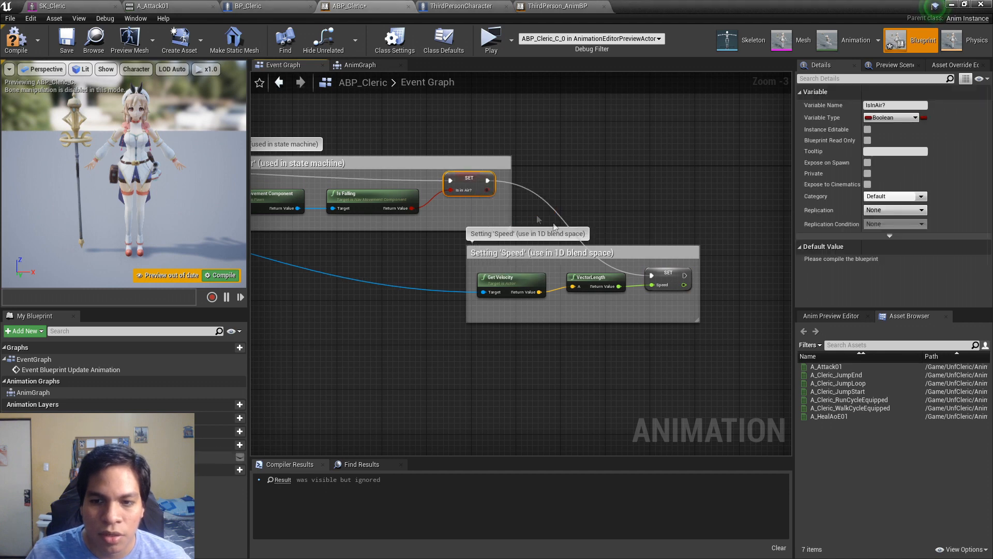
pyautogui.rightClick(668, 276)
pyautogui.click(715, 302)
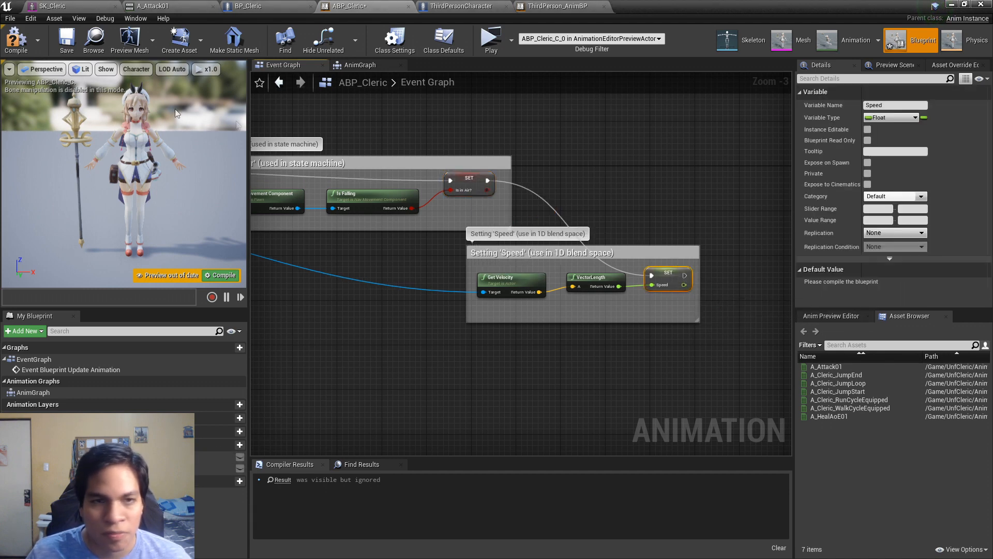
pyautogui.click(16, 40)
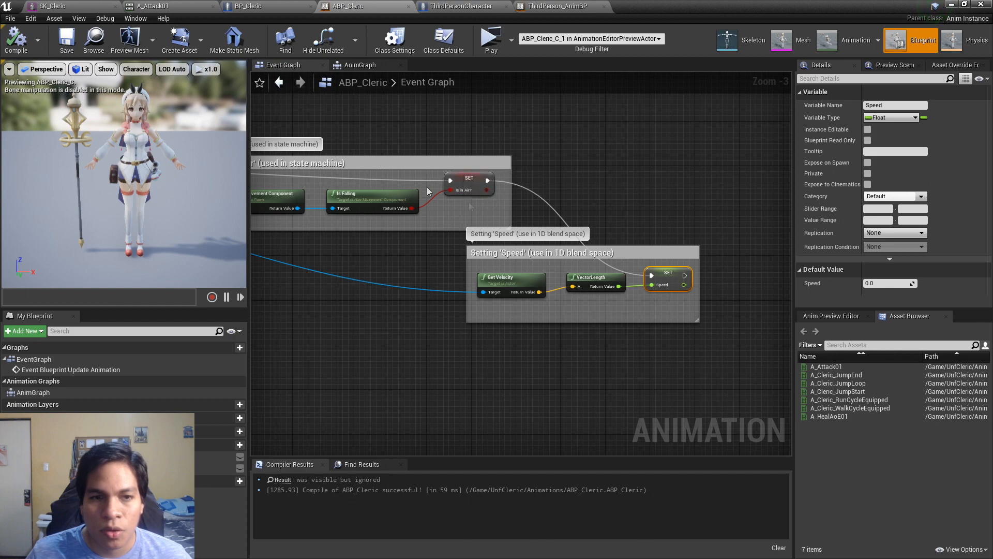
# Step: Review the IsInAir and Speed groups in the Event Graph and open ABP_Cleric's AnimGraph
pyautogui.moveTo(351, 137); pyautogui.dragTo(495, 147, button='right')
pyautogui.scroll(-3, 450, 225)
pyautogui.scroll(2, 500, 217)
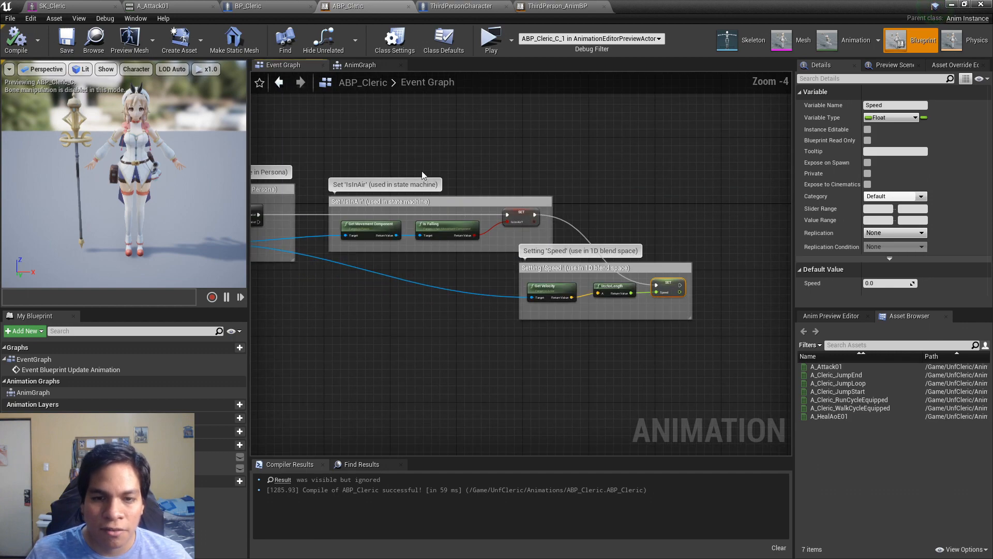
pyautogui.scroll(-1, 422, 175)
pyautogui.moveTo(361, 148); pyautogui.dragTo(655, 302)
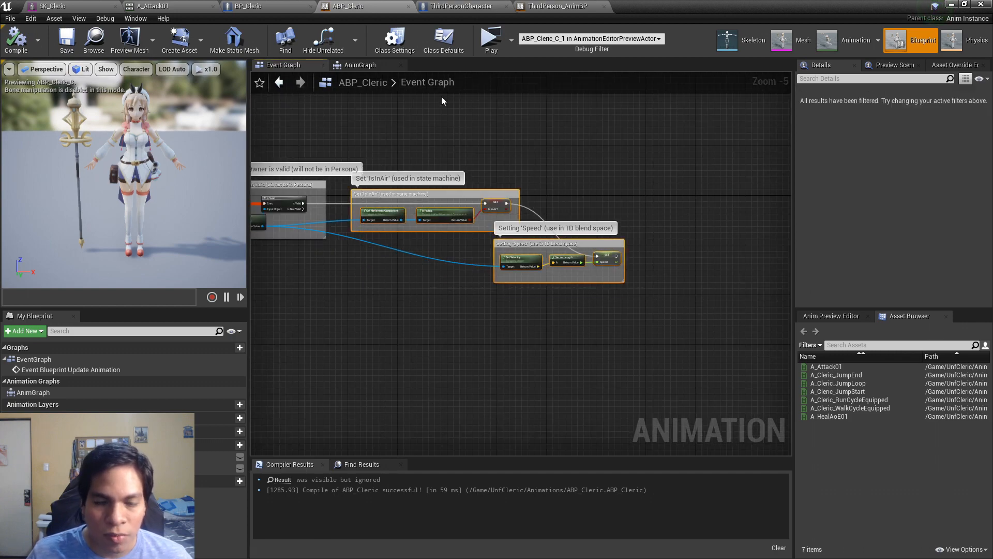
pyautogui.click(366, 66)
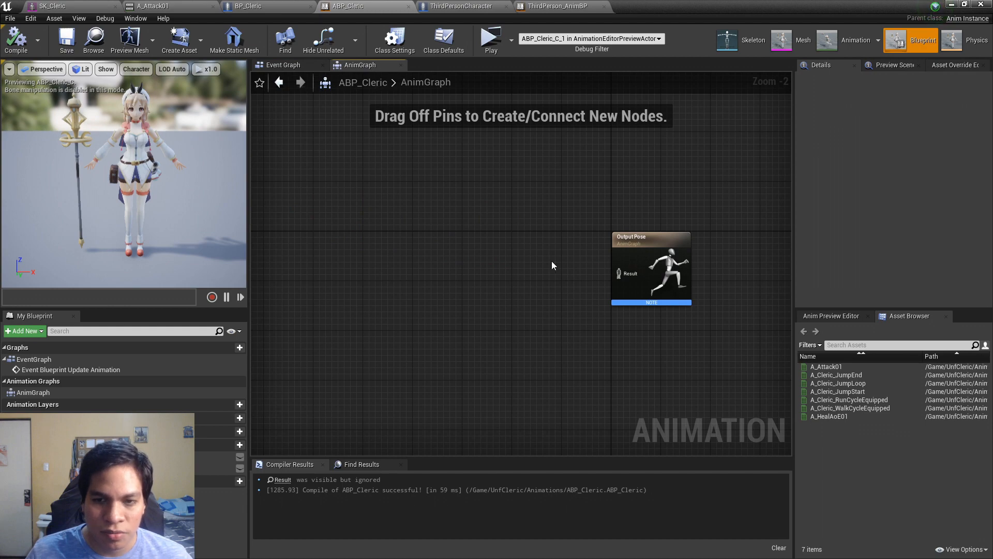
# Step: Try adding a new state machine to the AnimGraph, look inside it, and delete it
pyautogui.rightClick(494, 287)
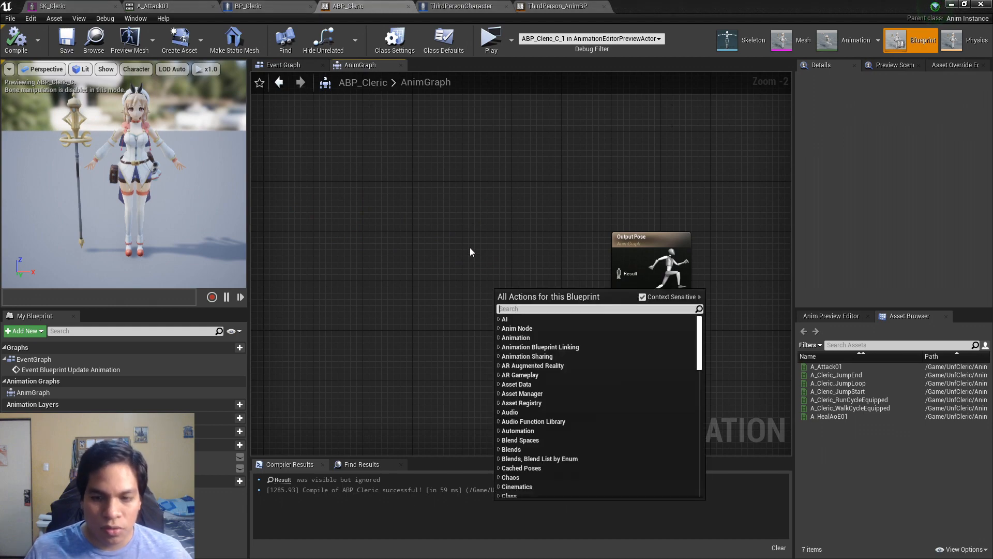
pyautogui.write('stats')
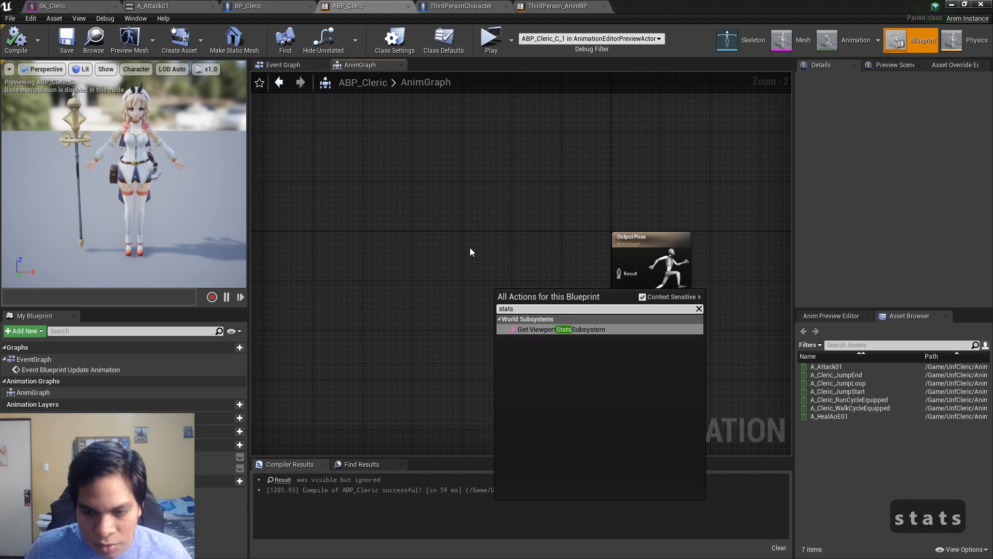
pyautogui.press('BackSpace')
pyautogui.write('emachj')
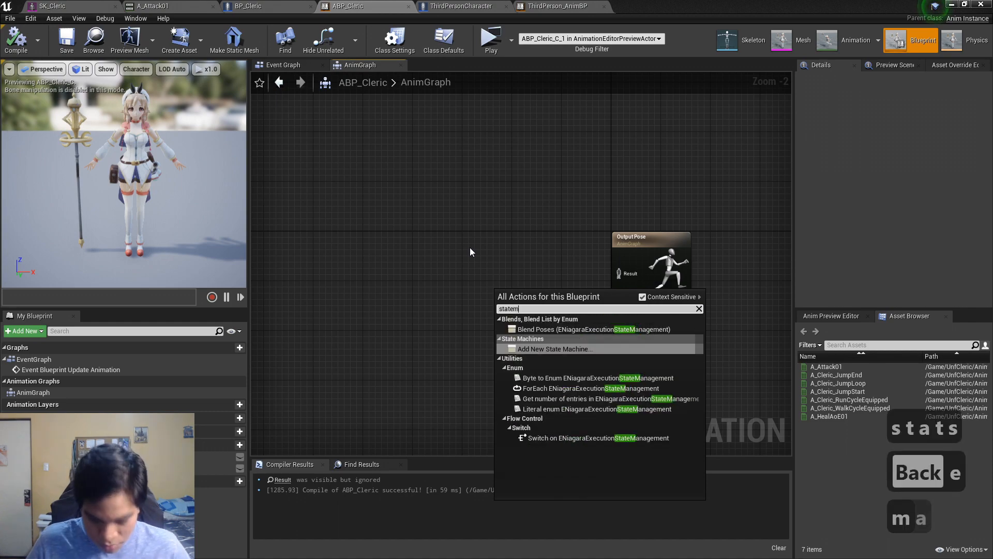
pyautogui.press('BackSpace')
pyautogui.press('BackSpace')
pyautogui.press('Return')
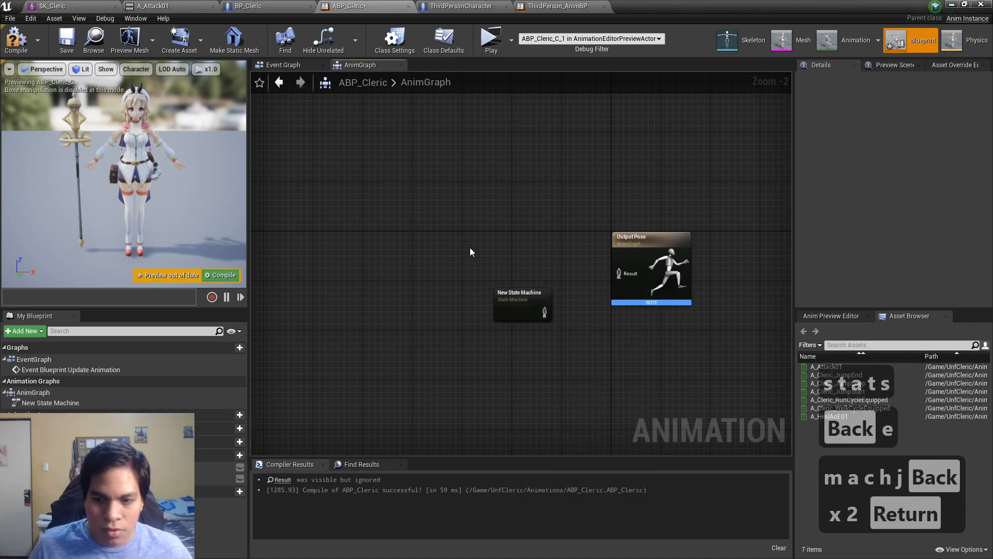
pyautogui.doubleClick(519, 295)
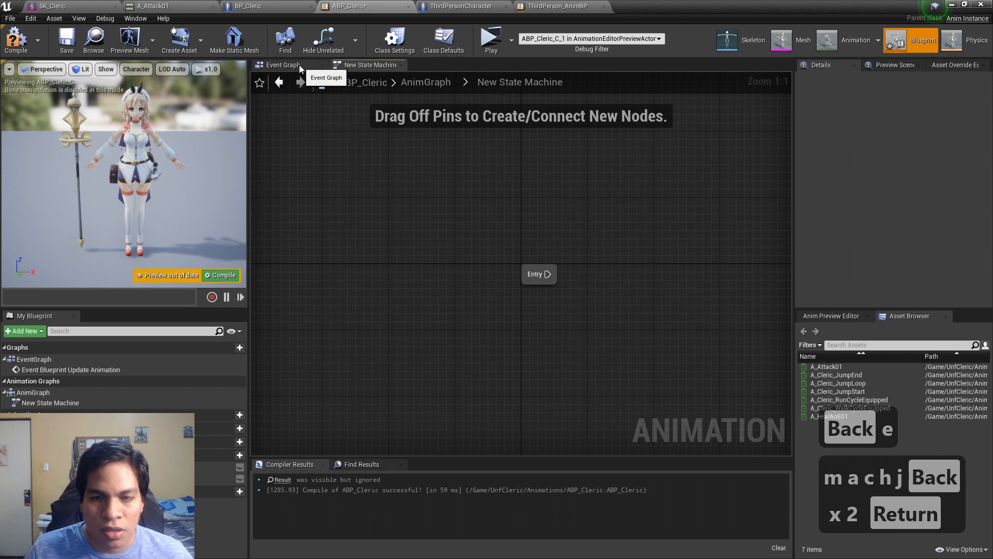
pyautogui.click(429, 83)
pyautogui.moveTo(434, 248); pyautogui.dragTo(554, 390)
pyautogui.press('Delete')
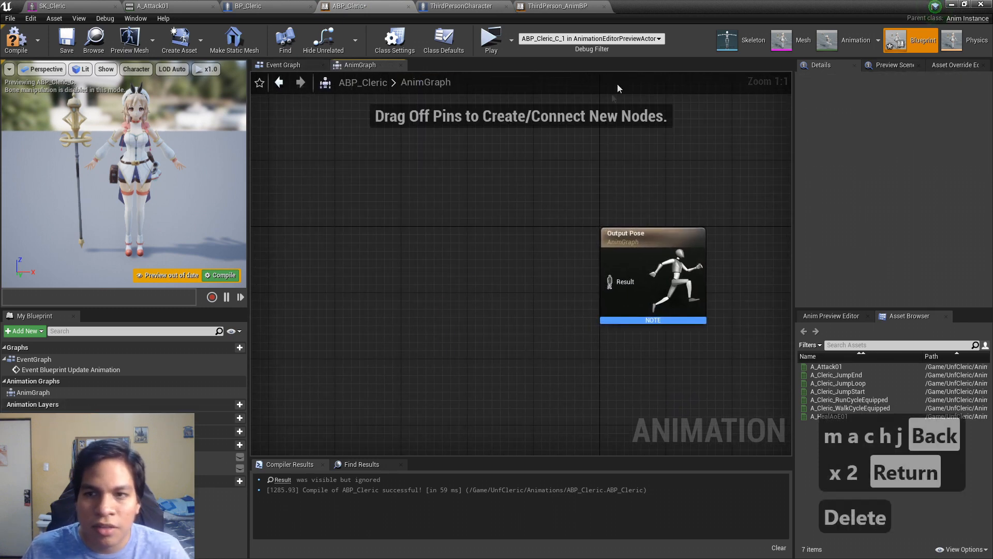
# Step: Copy the Default state machine from ThirdPerson_AnimBP's AnimGraph and paste it into ABP_Cleric's AnimGraph
pyautogui.click(572, 10)
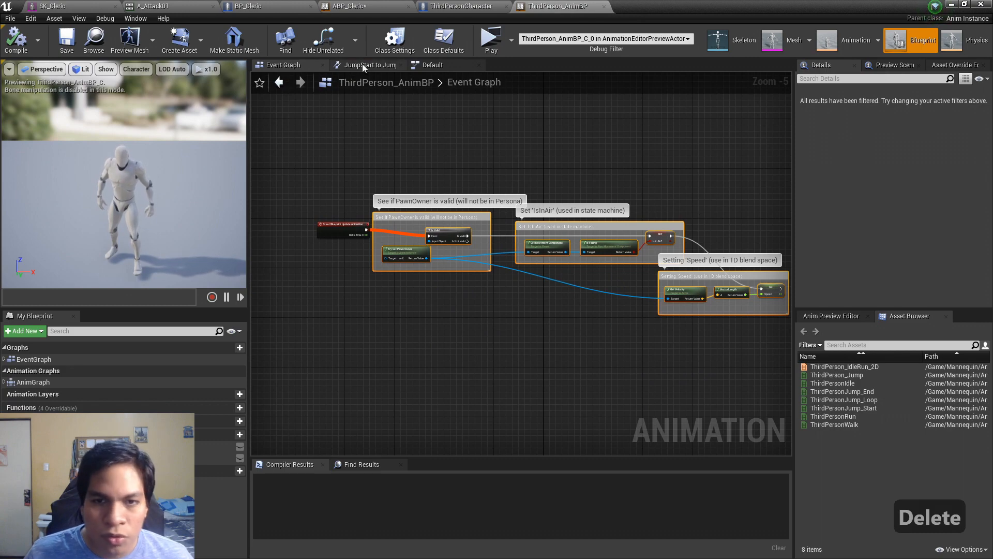
pyautogui.click(431, 66)
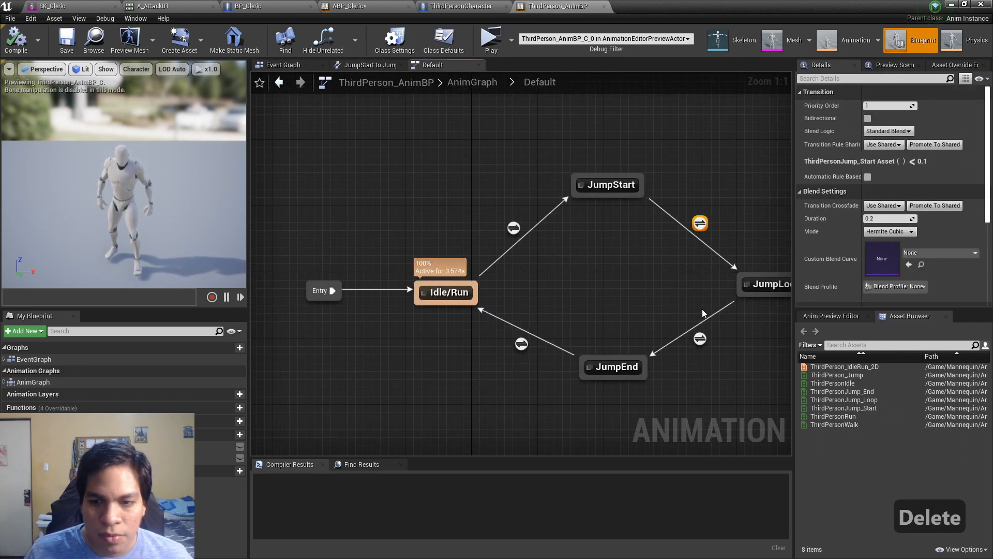
pyautogui.moveTo(566, 321); pyautogui.dragTo(501, 291, button='right')
pyautogui.scroll(-1, 406, 343)
pyautogui.click(465, 83)
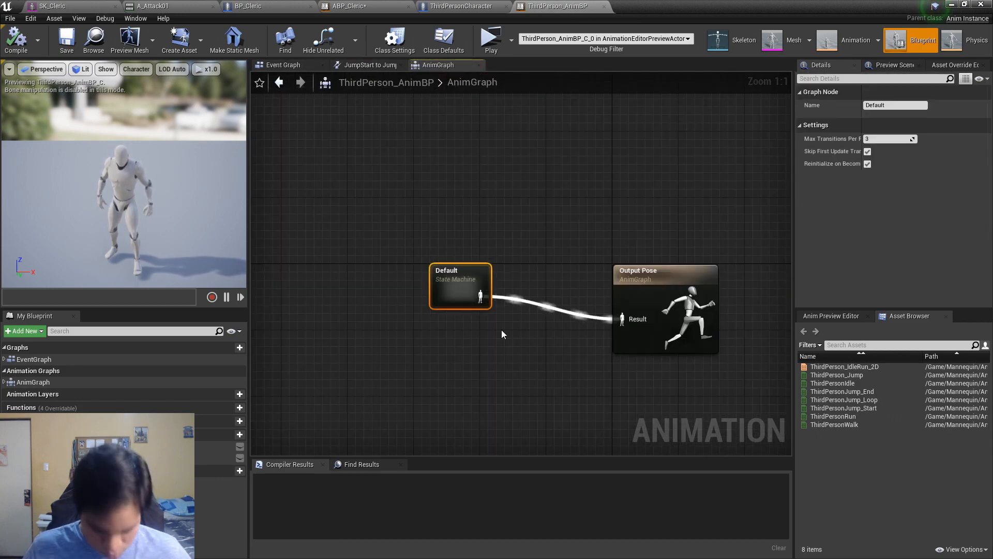
pyautogui.hotkey('ctrl', 'c')
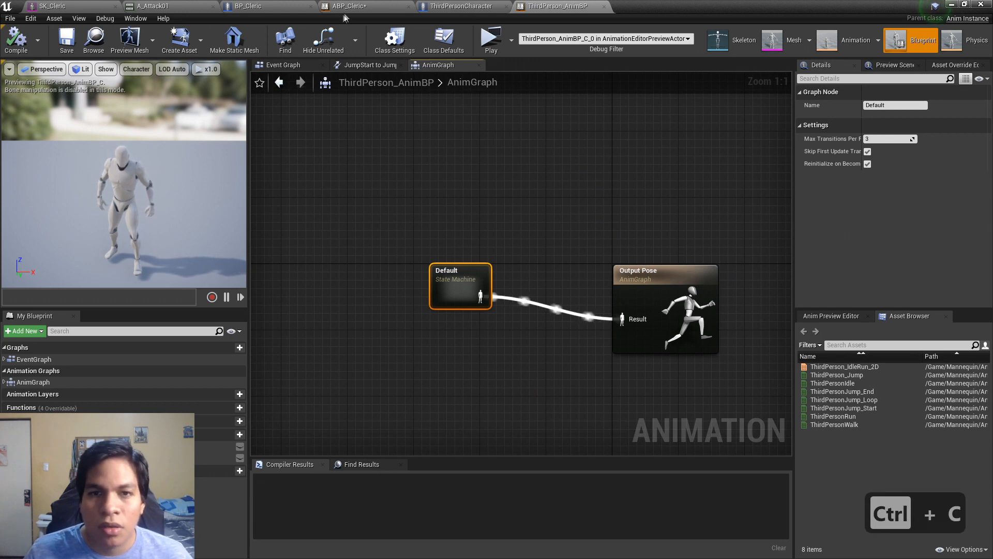
pyautogui.click(359, 8)
pyautogui.hotkey('ctrl', 'v')
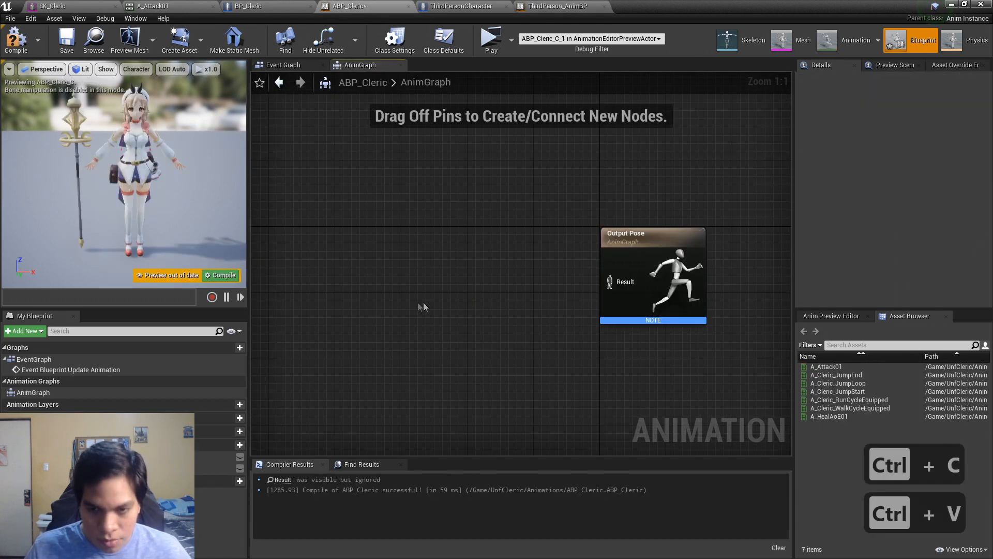
# Step: Position the pasted Default state machine beside the Output Pose, connect it to the Result input, and open the state machine
pyautogui.moveTo(435, 311); pyautogui.dragTo(467, 253)
pyautogui.moveTo(485, 276); pyautogui.dragTo(609, 282)
pyautogui.doubleClick(468, 263)
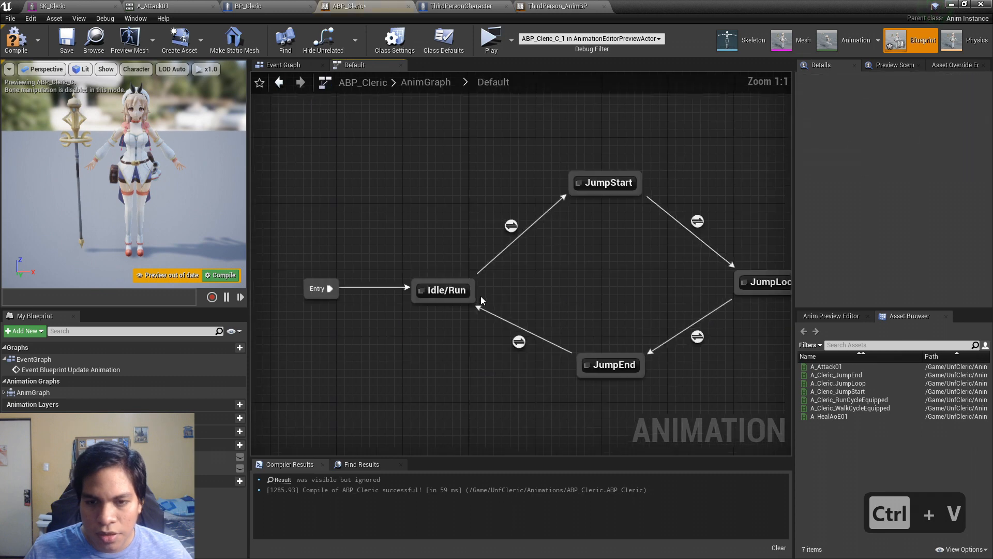
# Step: Check the transitions between the Idle/Run and jump states in the Default state machine and compile ABP_Cleric
pyautogui.click(553, 210)
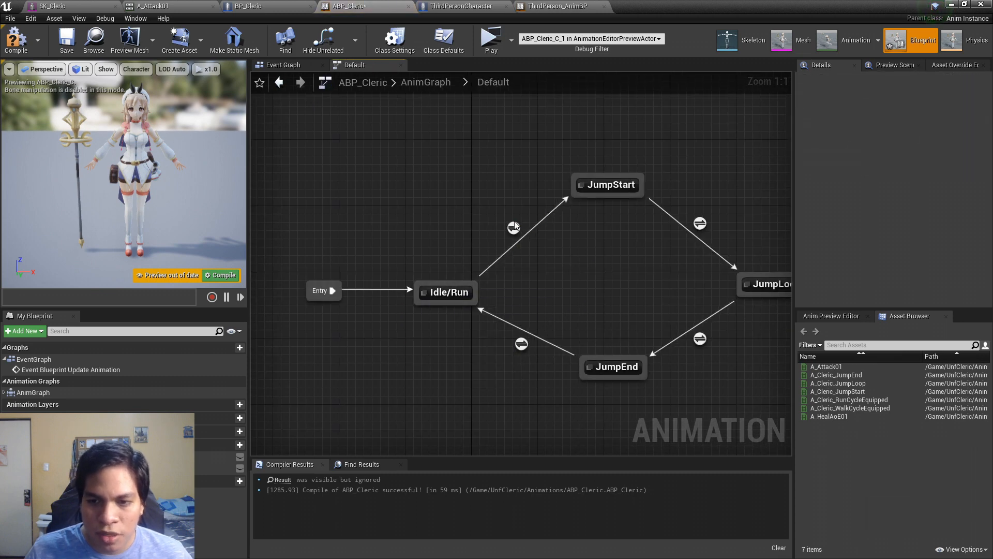
pyautogui.click(699, 222)
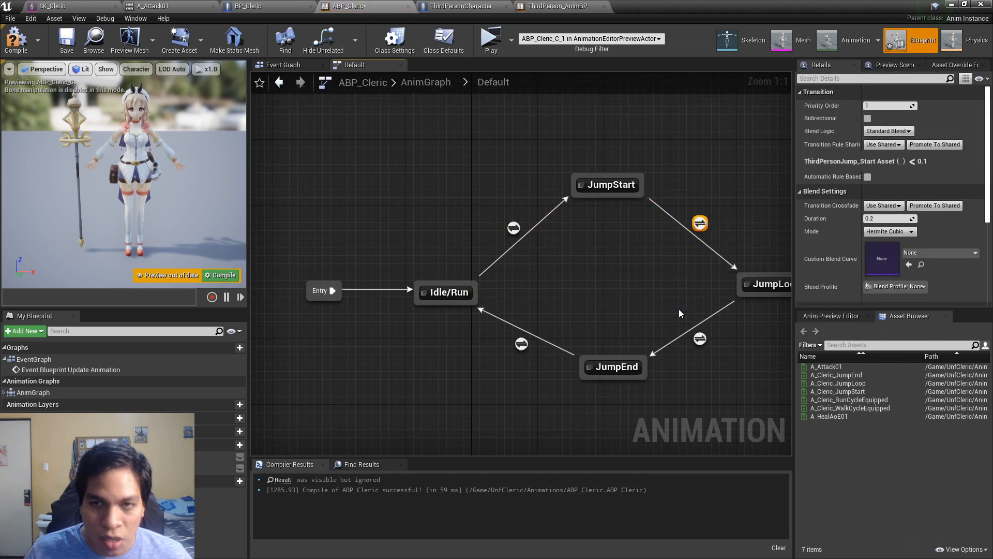
pyautogui.click(703, 346)
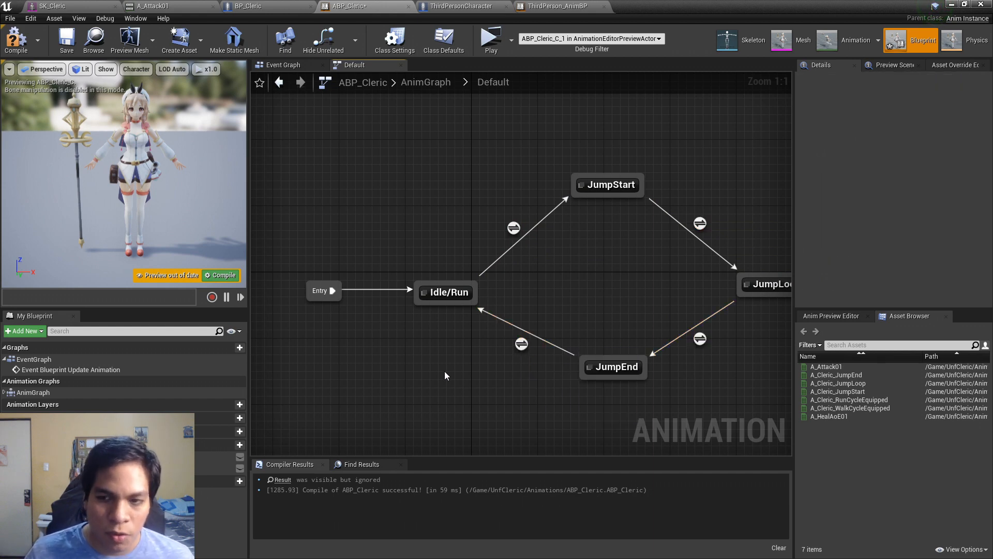
pyautogui.click(16, 42)
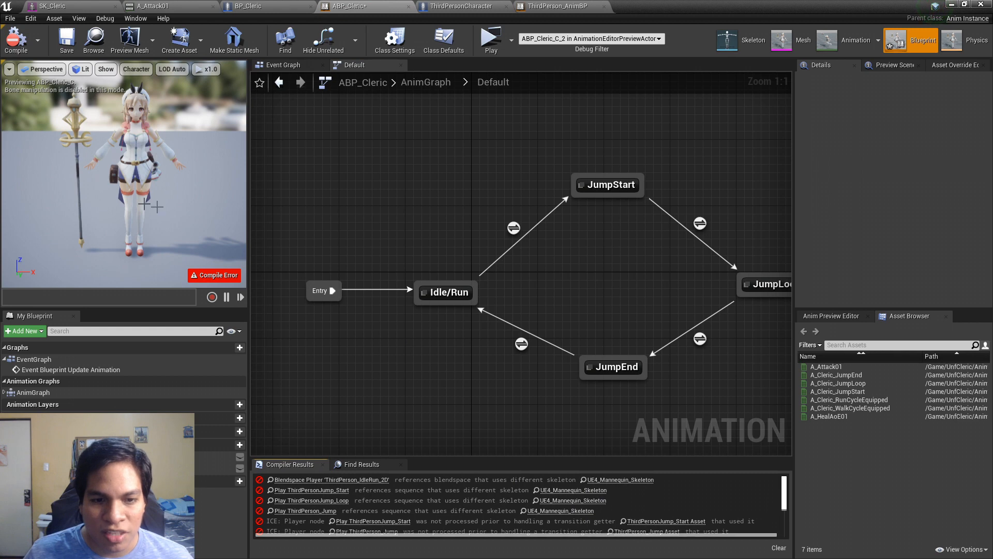
# Step: Open the Idle/Run state in ABP_Cleric and inspect the settings of its ThirdPerson_IdleRun_2D blendspace player
pyautogui.click(450, 294)
pyautogui.doubleClick(451, 293)
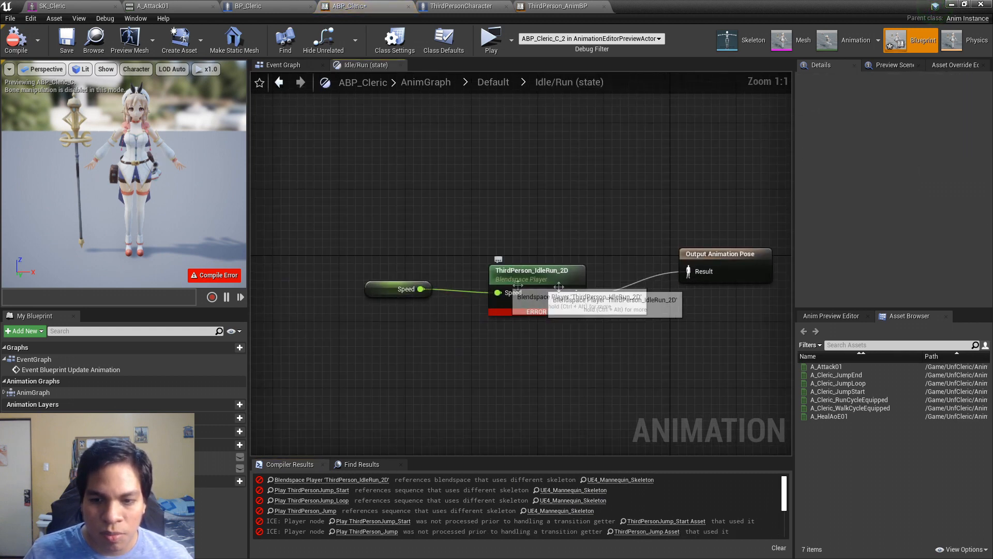
pyautogui.click(548, 284)
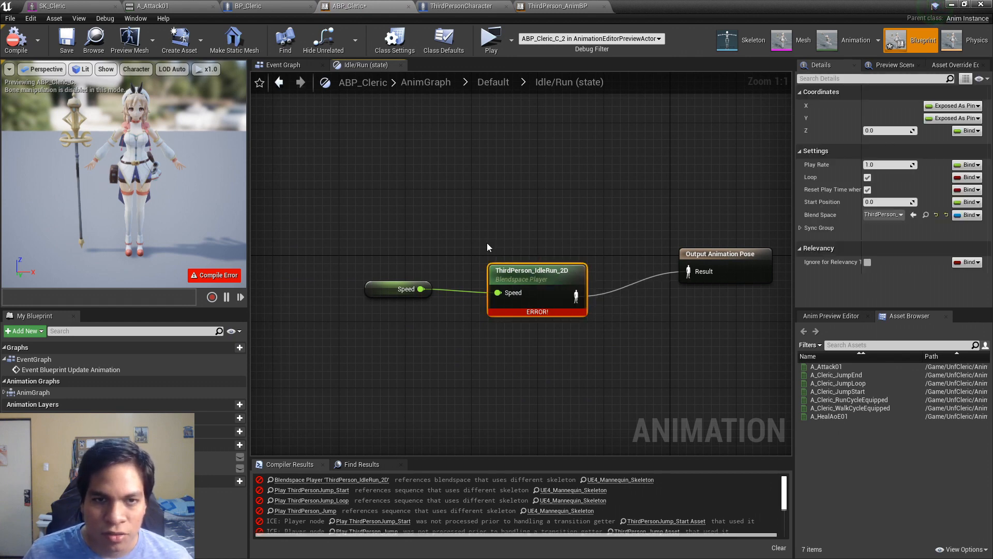
pyautogui.click(541, 237)
pyautogui.hotkey('ctrl', 'b')
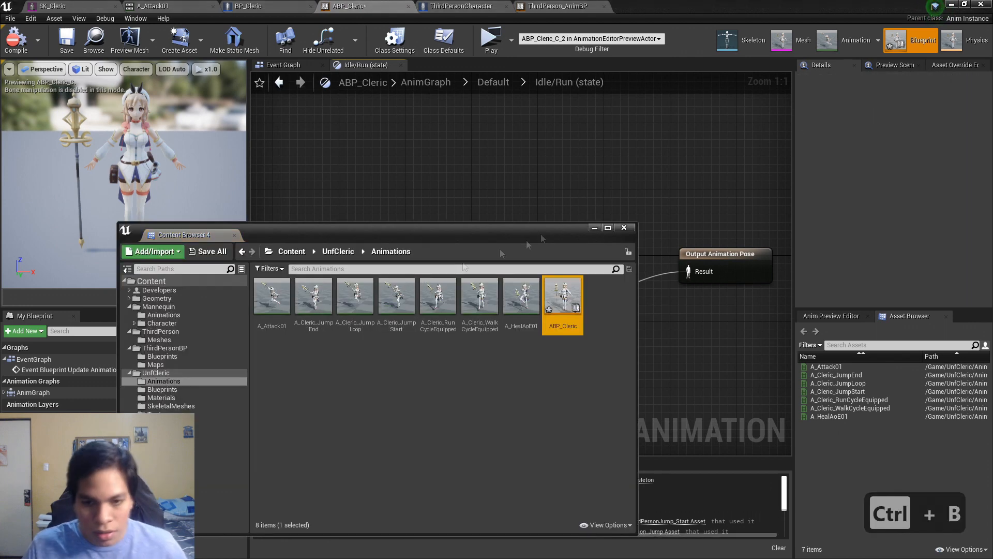
pyautogui.rightClick(550, 349)
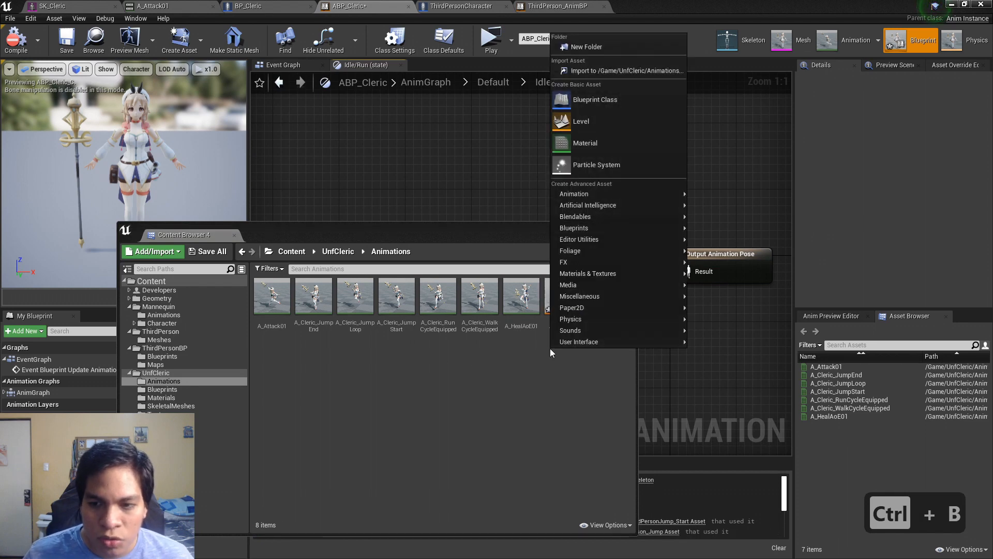
pyautogui.moveTo(589, 199)
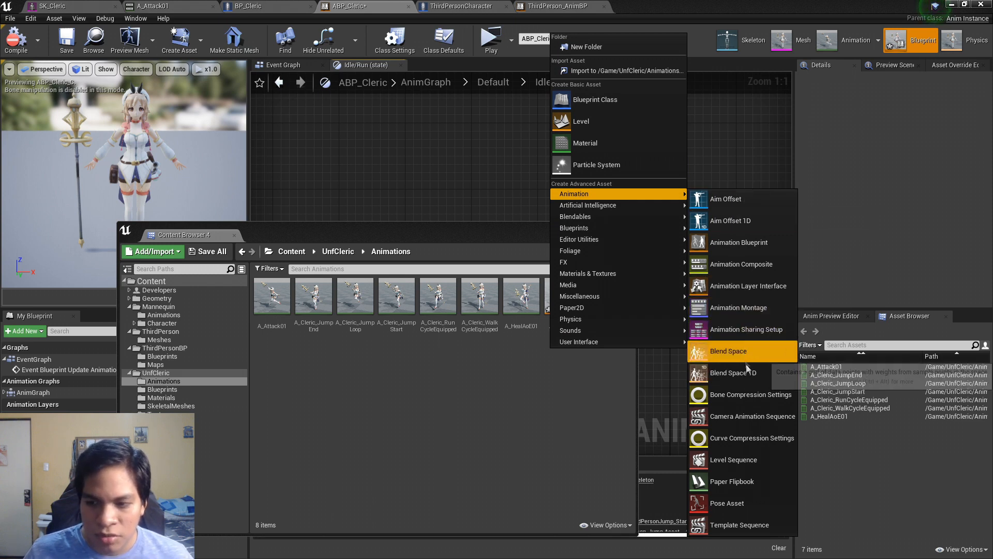
pyautogui.click(445, 139)
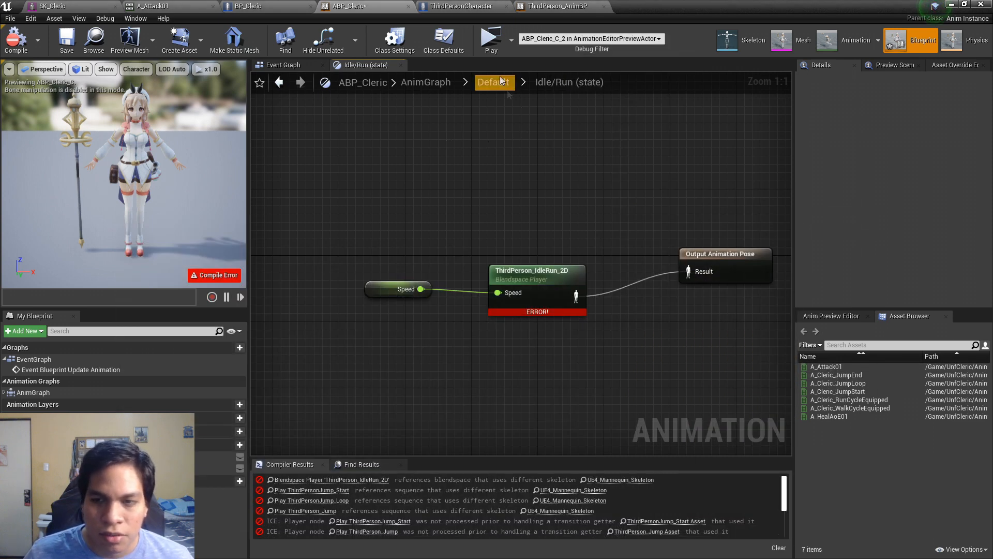
# Step: Open the ThirdPerson_IdleRun_2D blend space from ThirdPerson_AnimBP's Idle/Run state and preview its movement along the Speed axis
pyautogui.click(463, 6)
pyautogui.click(558, 6)
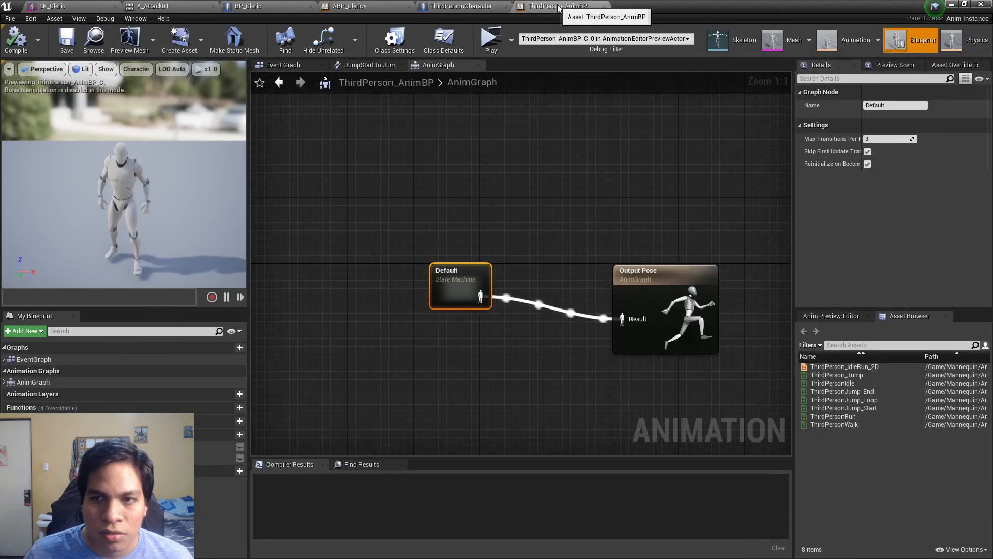
pyautogui.doubleClick(470, 289)
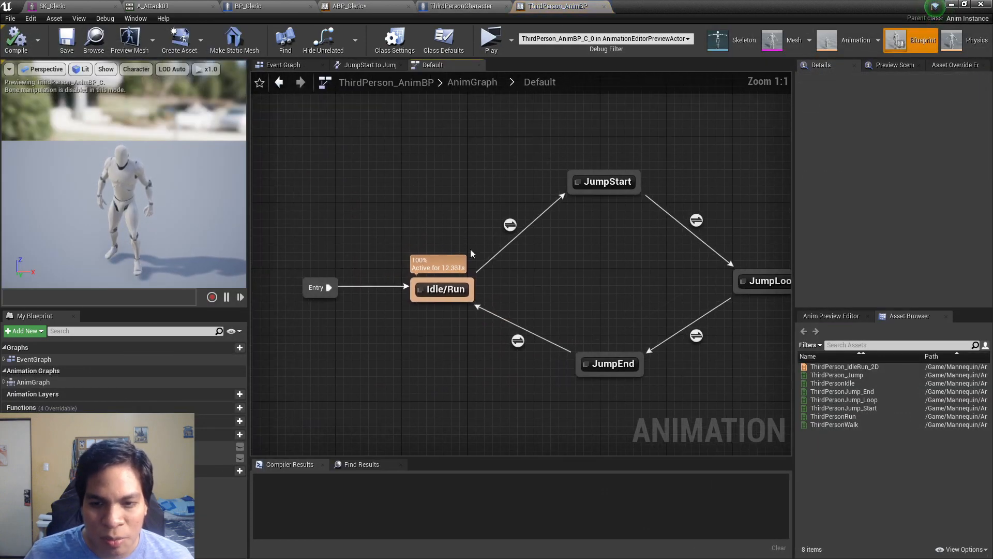
pyautogui.doubleClick(444, 290)
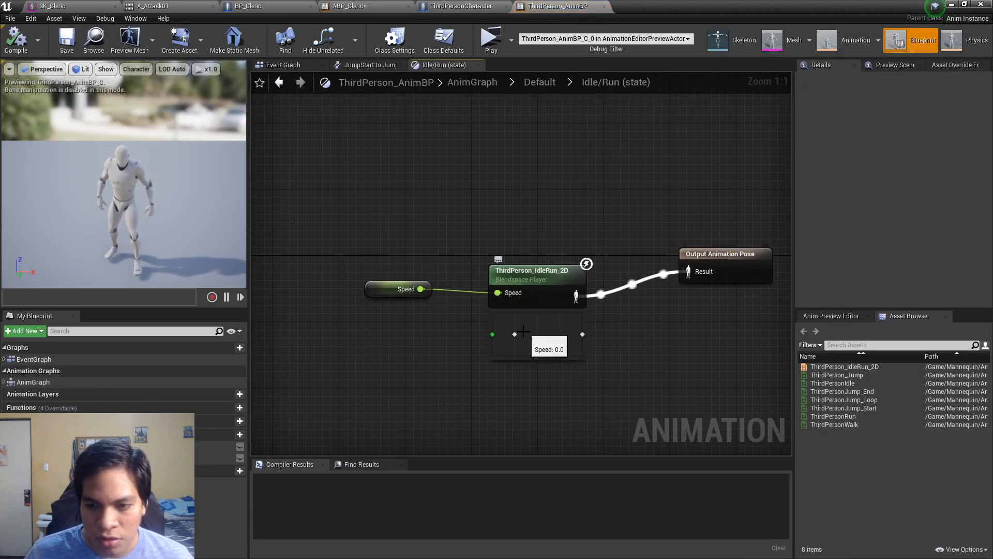
pyautogui.doubleClick(545, 284)
pyautogui.moveTo(315, 430); pyautogui.dragTo(258, 444)
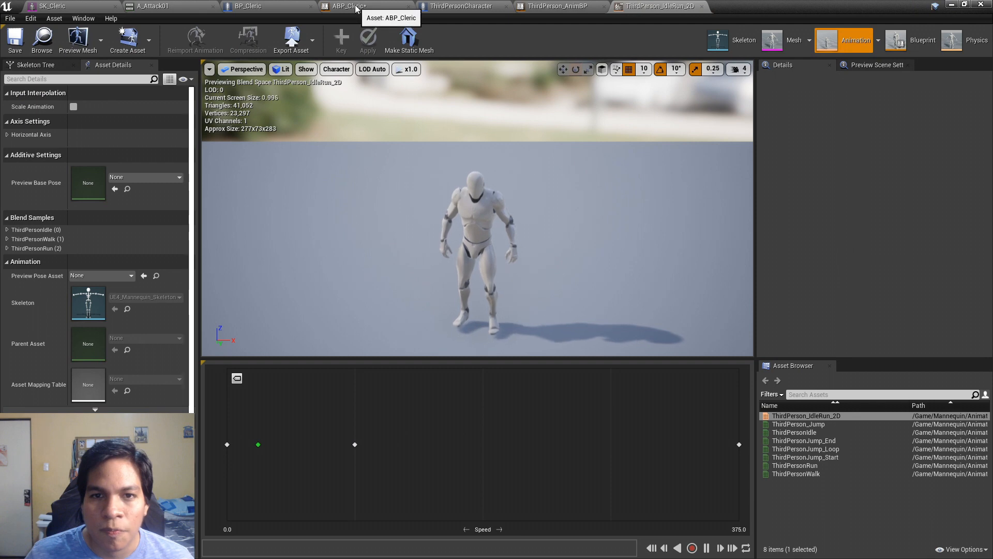
# Step: Create a Blend Space 1D in the UnfCleric Animations folder, using Cleric_Skeleton as its skeleton
pyautogui.click(386, 7)
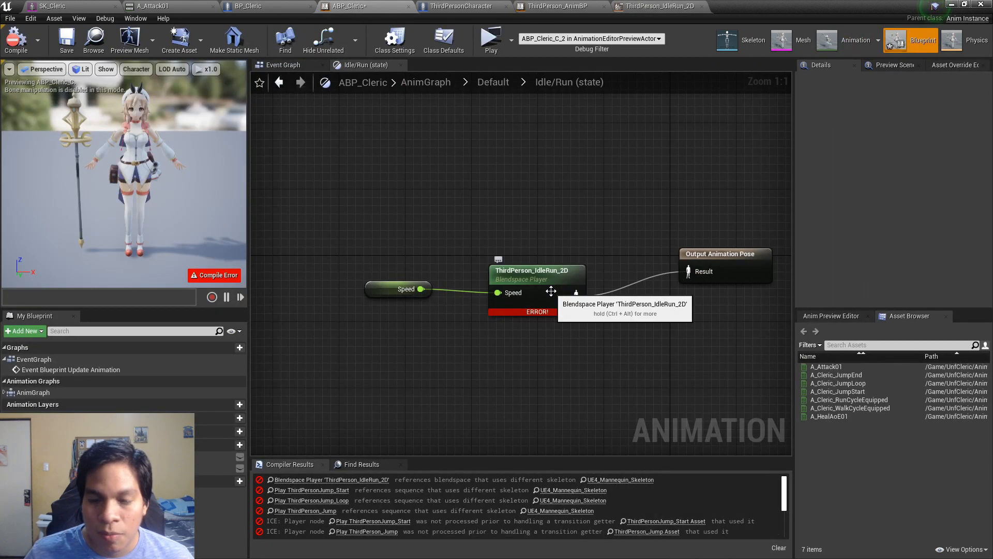
pyautogui.hotkey('ctrl', 'b')
pyautogui.rightClick(514, 358)
pyautogui.moveTo(573, 233)
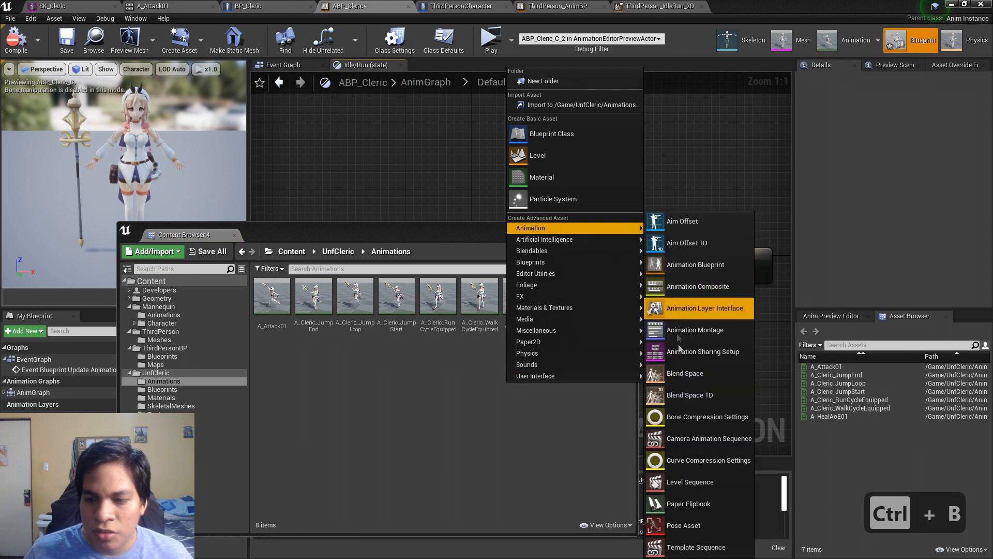
pyautogui.click(704, 397)
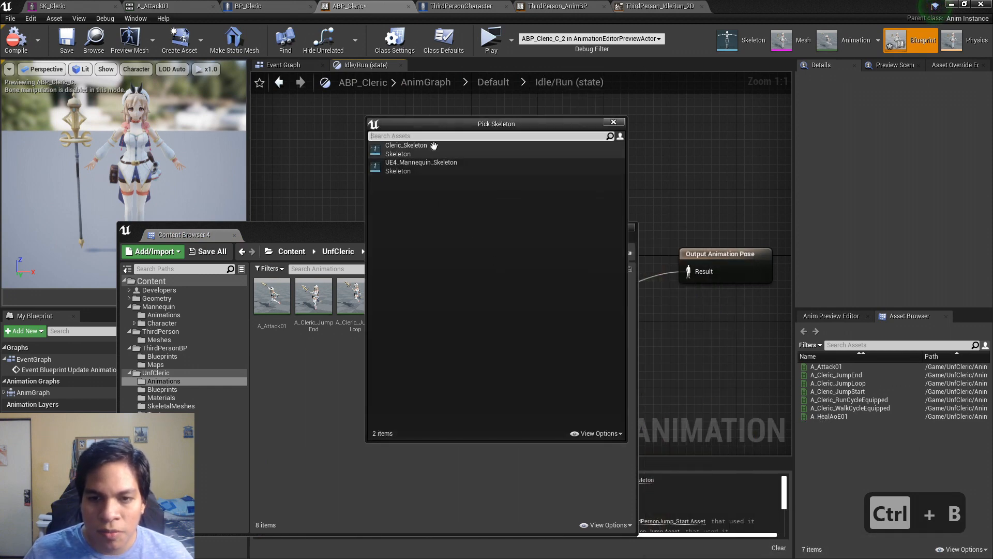
pyautogui.click(400, 149)
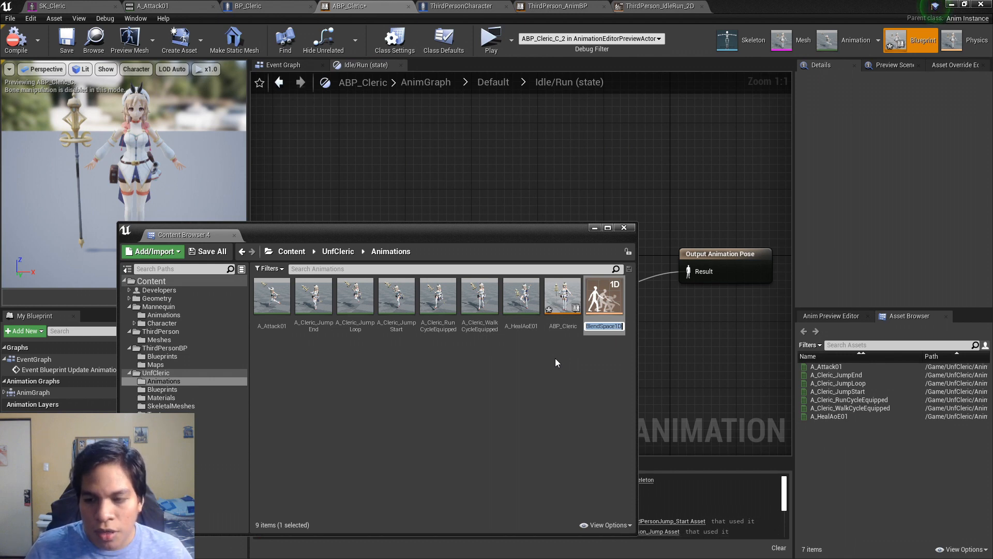
# Step: Name the new blend space BS_Cleric_Locomotion
pyautogui.write('BS_')
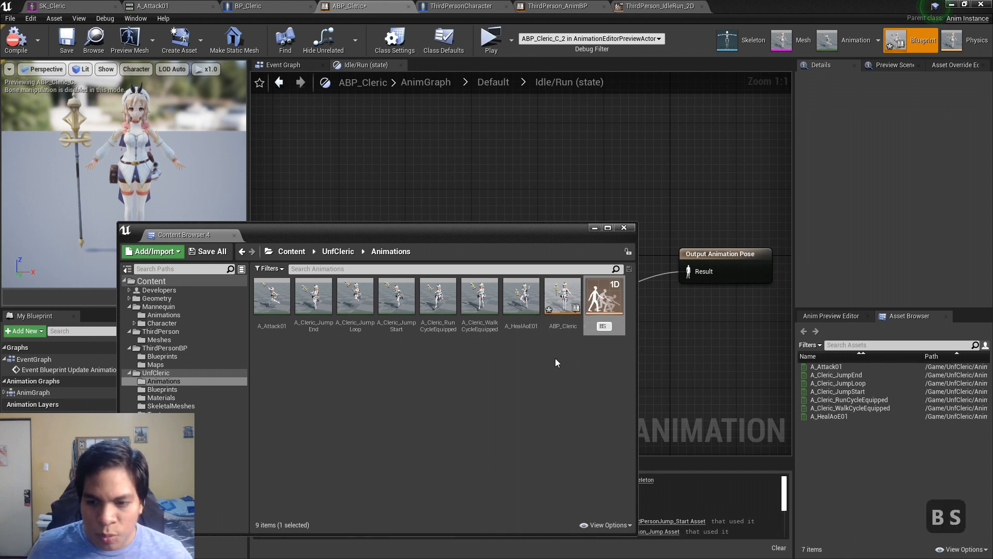
pyautogui.write('Cleric_loca')
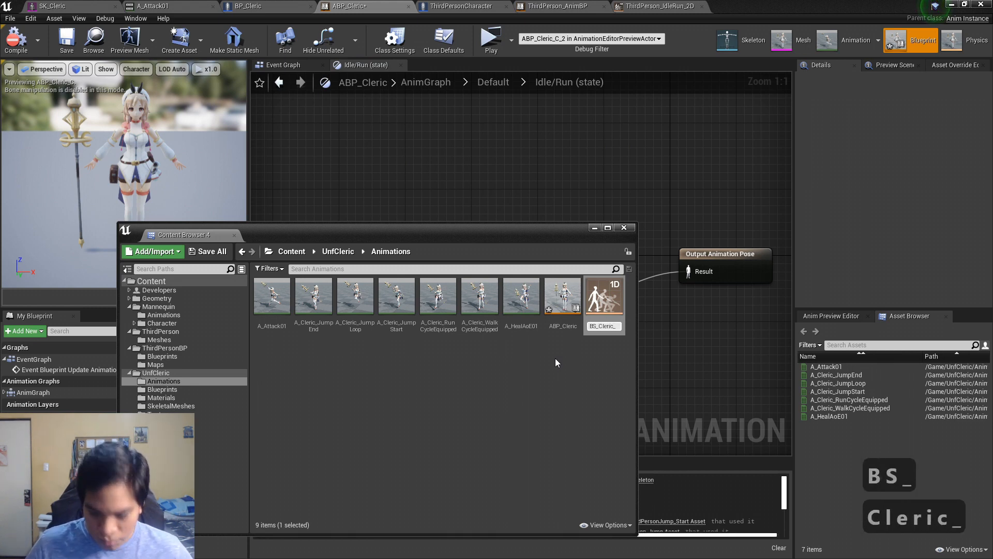
pyautogui.press('BackSpace')
pyautogui.press('BackSpace')
pyautogui.press('BackSpace')
pyautogui.press('BackSpace')
pyautogui.write('Locomotion')
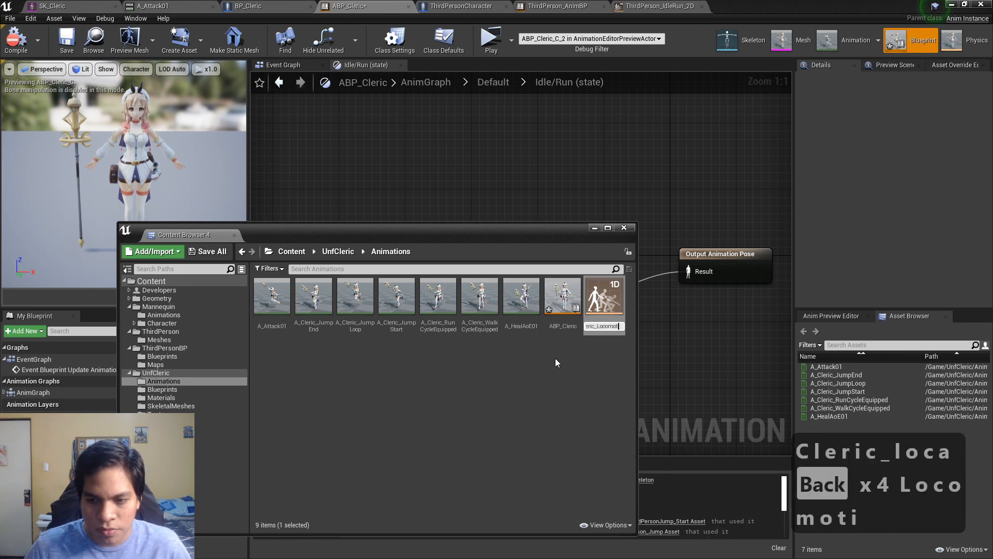
pyautogui.press('Return')
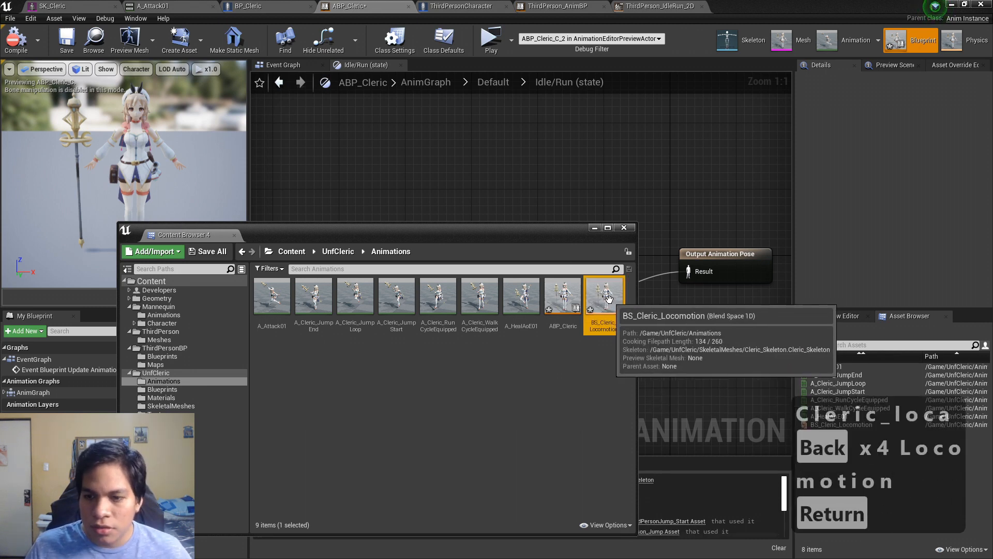
# Step: Open BS_Cleric_Locomotion, turn the preview to show the cleric from the front, and try out the preview pin on the empty sample grid
pyautogui.doubleClick(611, 301)
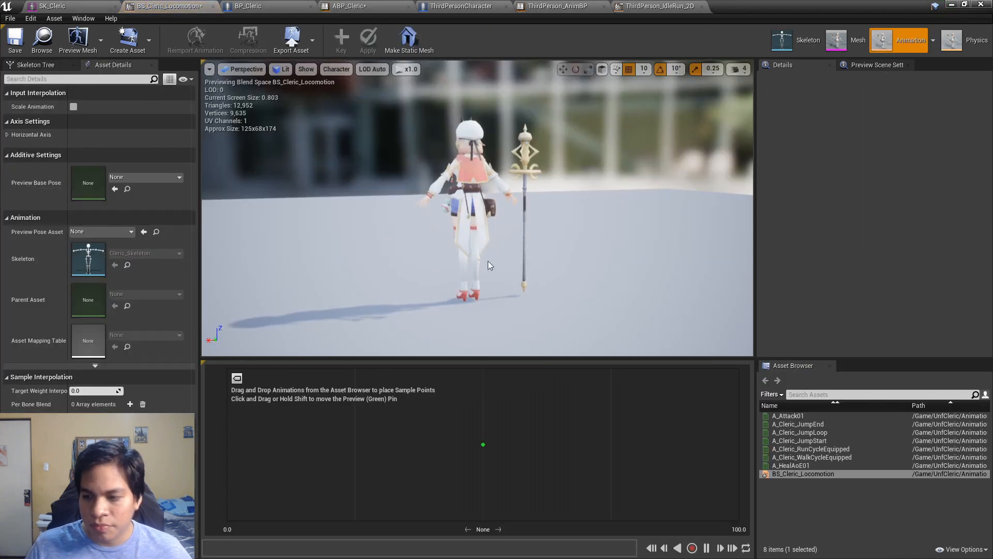
pyautogui.moveTo(481, 248); pyautogui.dragTo(346, 266)
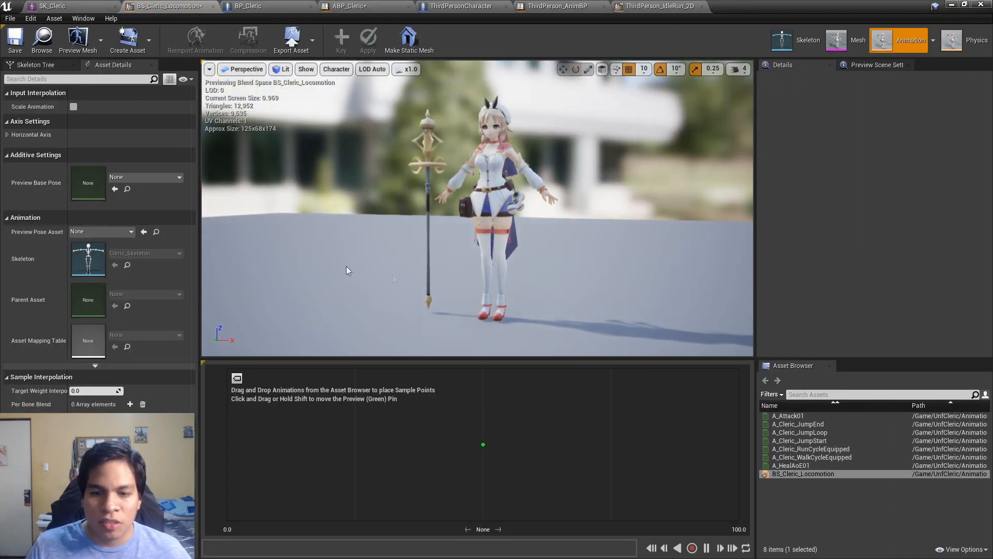
pyautogui.moveTo(255, 439); pyautogui.dragTo(631, 443)
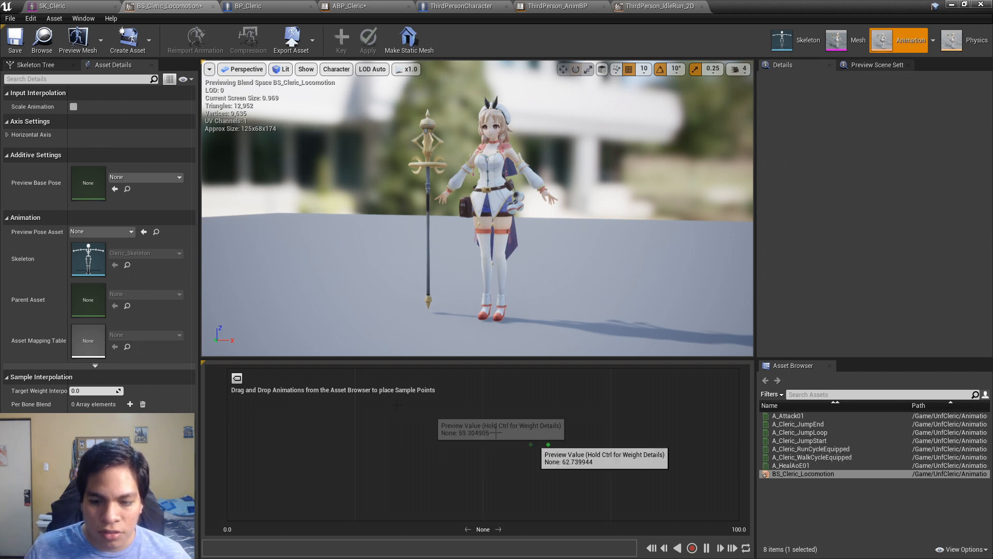
# Step: Name the horizontal axis of BS_Cleric_Locomotion Speed
pyautogui.click(10, 135)
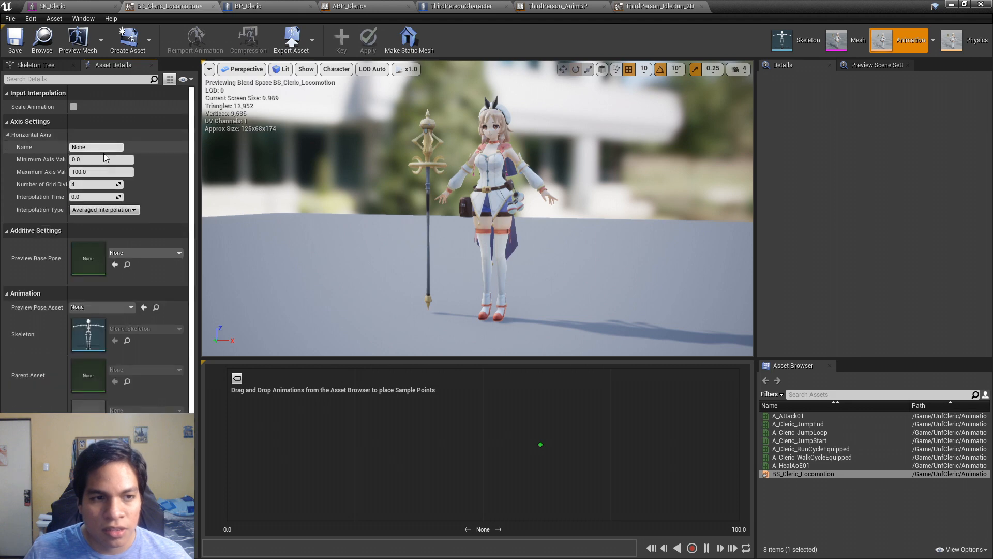
pyautogui.click(96, 146)
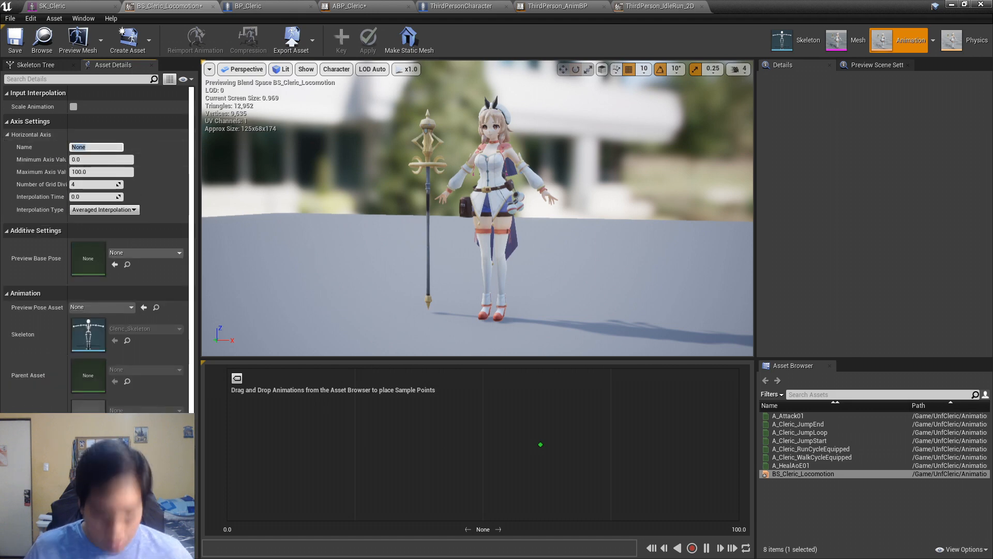
pyautogui.write('Speed')
pyautogui.press('Return')
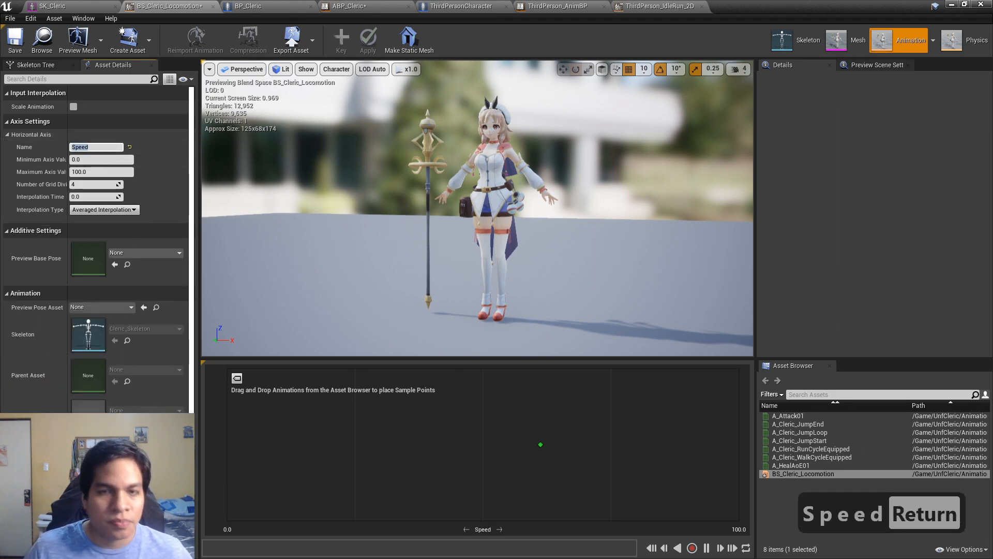
# Step: Copy the maximum axis value 375.0 from ThirdPerson_IdleRun_2D into the horizontal axis of BS_Cleric_Locomotion
pyautogui.click(43, 171)
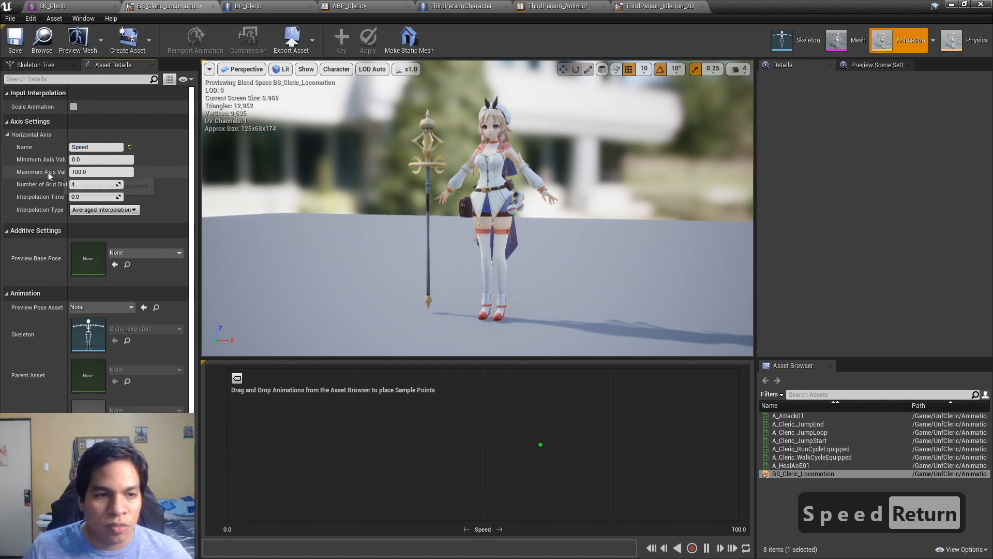
pyautogui.click(644, 8)
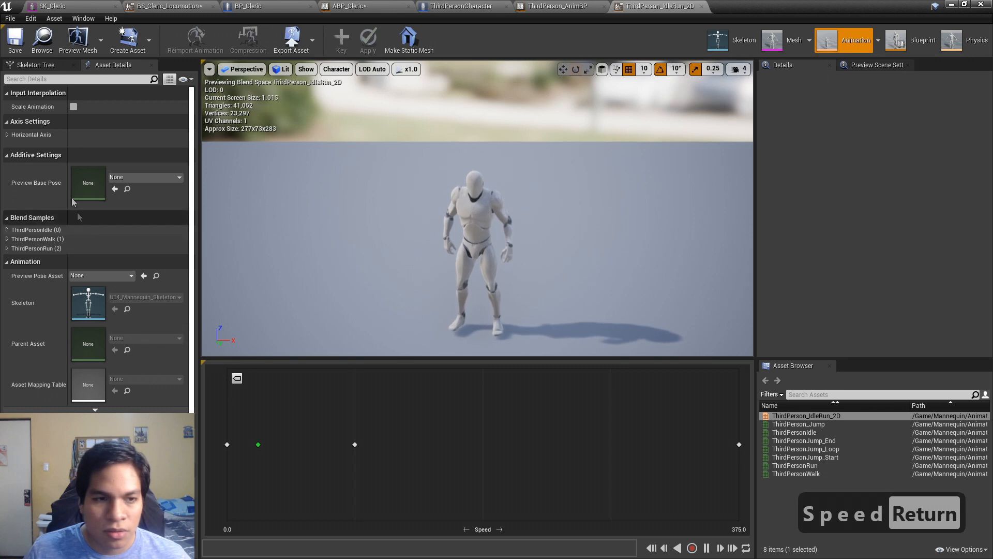
pyautogui.moveTo(99, 171); pyautogui.dragTo(6, 172)
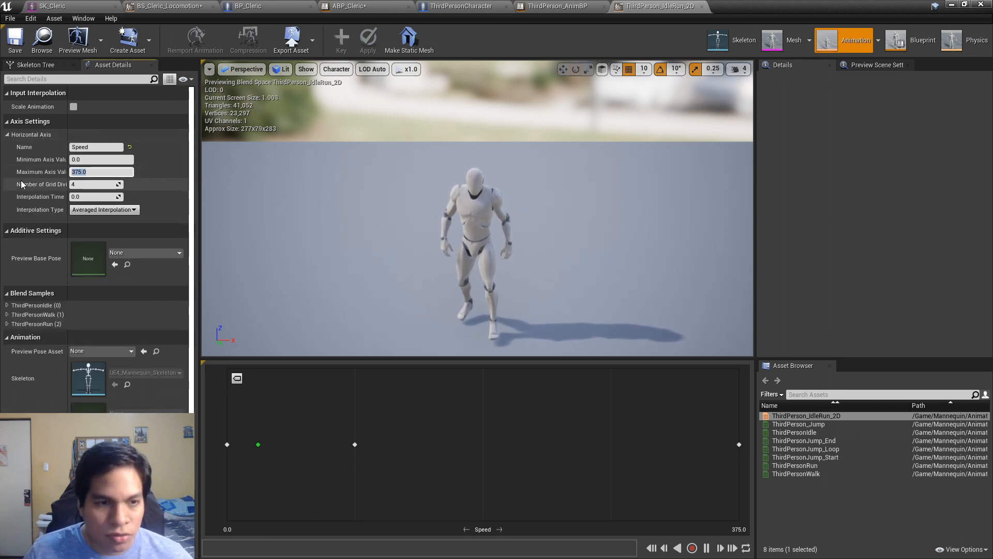
pyautogui.hotkey('ctrl', 'c')
pyautogui.click(181, 8)
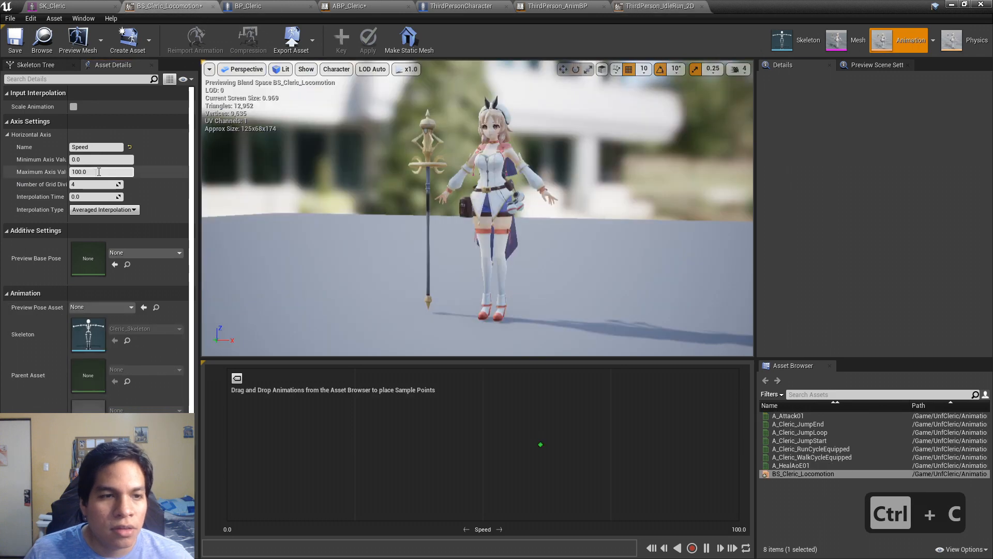
pyautogui.click(97, 172)
pyautogui.hotkey('ctrl', 'v')
pyautogui.click(49, 172)
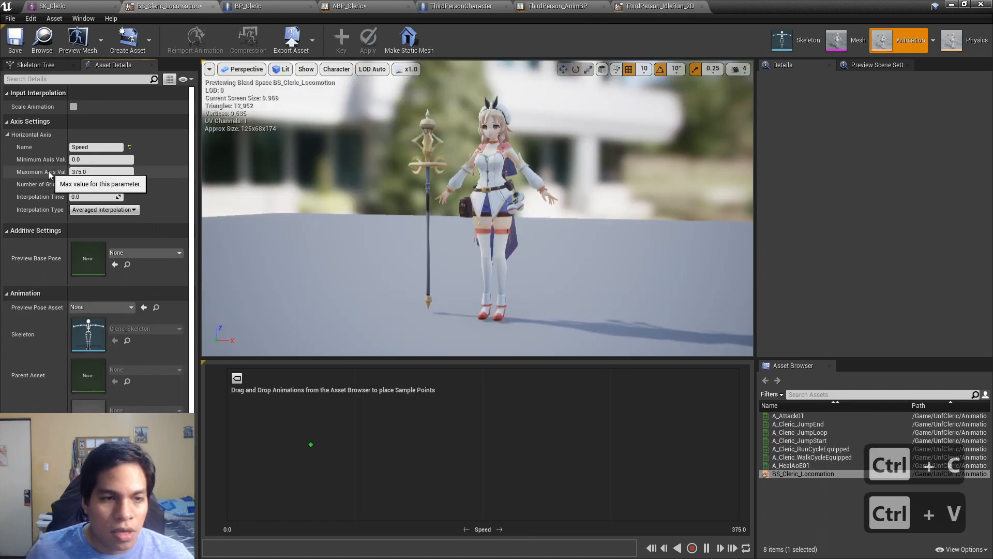
# Step: Place A_Cleric_WalkCycleEquipped on the first inner grid line of the Speed axis in BS_Cleric_Locomotion, using ThirdPerson_IdleRun_2D as the reference
pyautogui.click(658, 7)
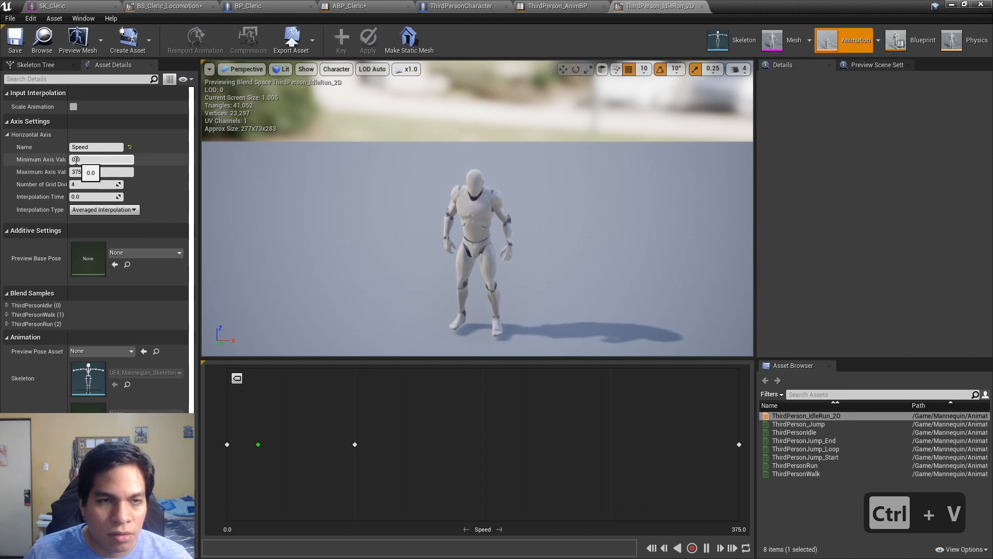
pyautogui.click(169, 6)
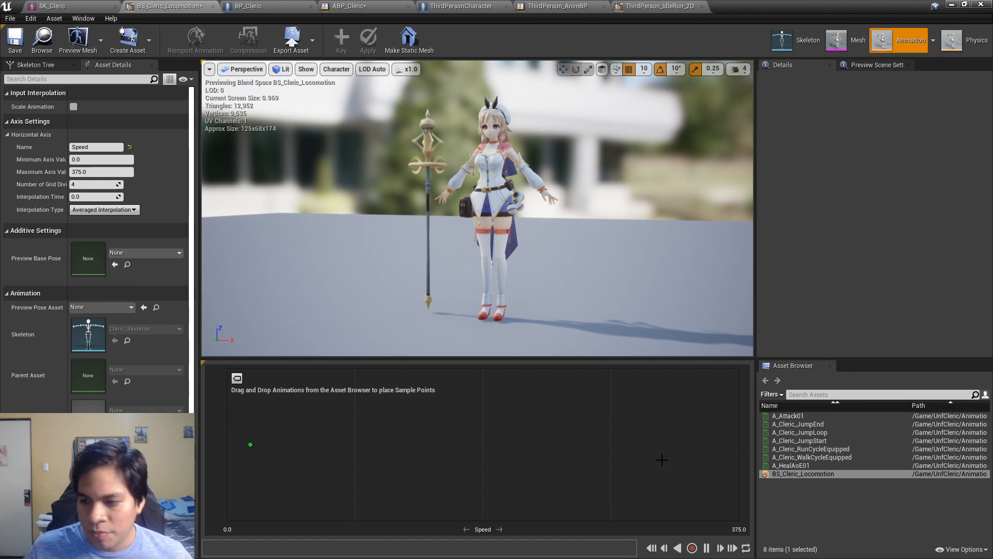
pyautogui.click(807, 458)
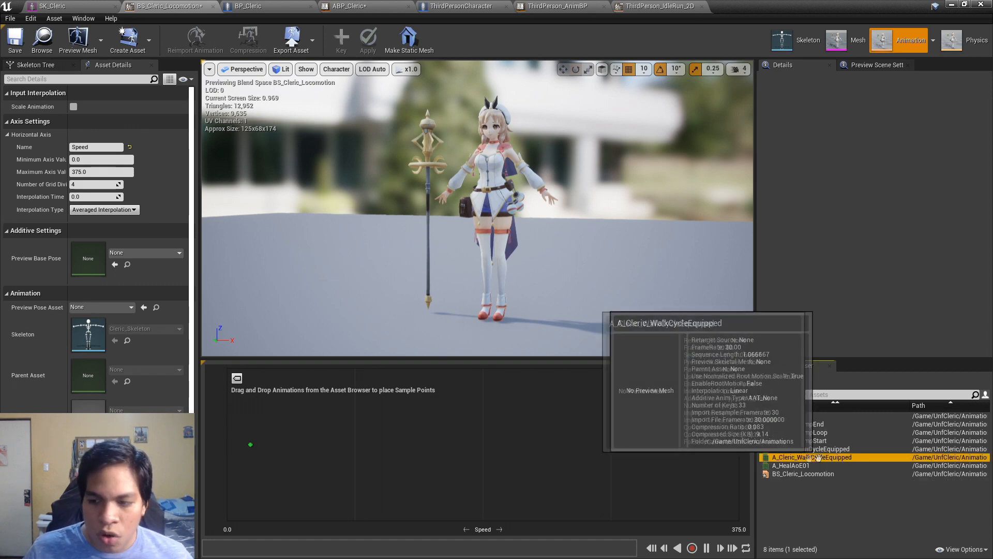
pyautogui.moveTo(806, 457); pyautogui.dragTo(353, 444)
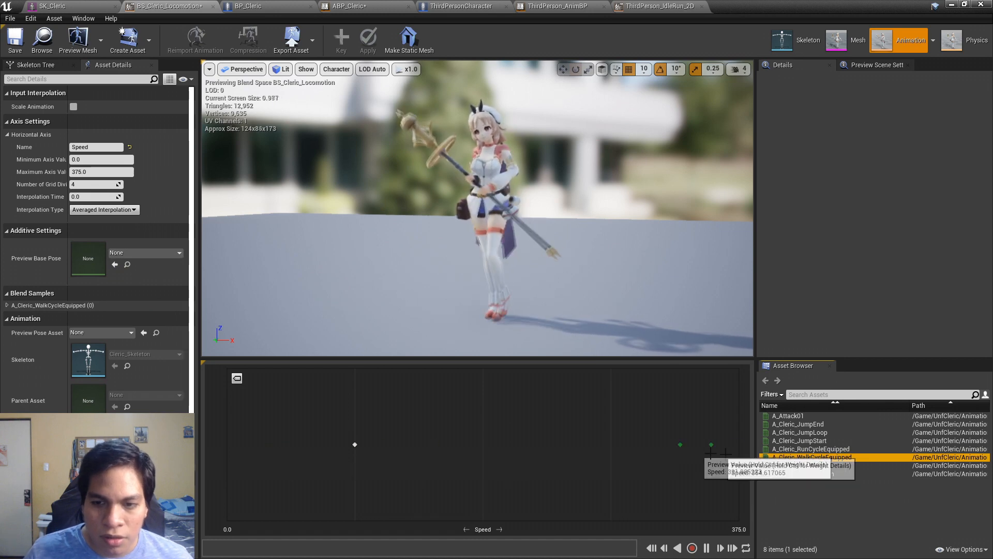
# Step: Place A_Cleric_RunCycleEquipped at the 375.0 end of the Speed axis and preview the blend at several speeds
pyautogui.click(809, 448)
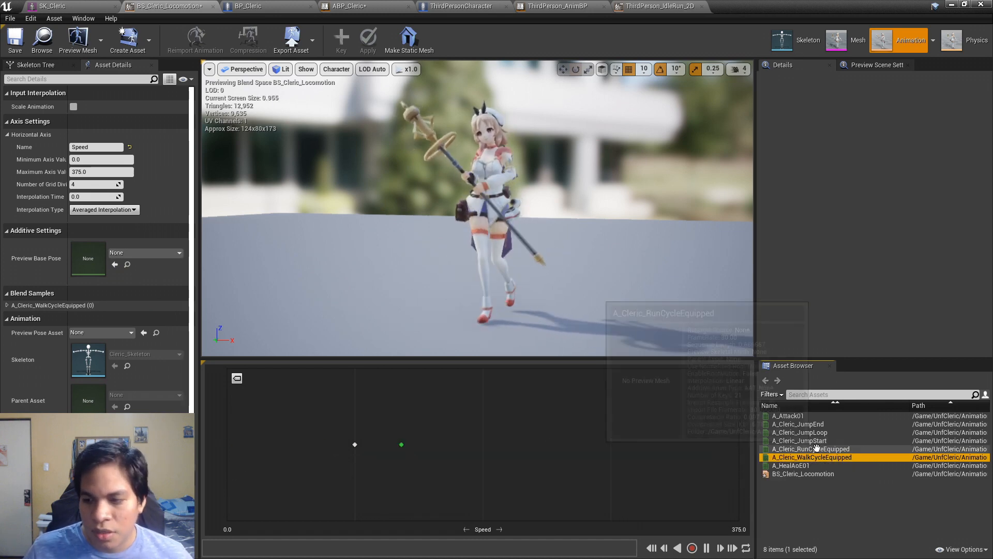
pyautogui.moveTo(817, 448); pyautogui.dragTo(728, 447)
pyautogui.moveTo(402, 456); pyautogui.dragTo(228, 443)
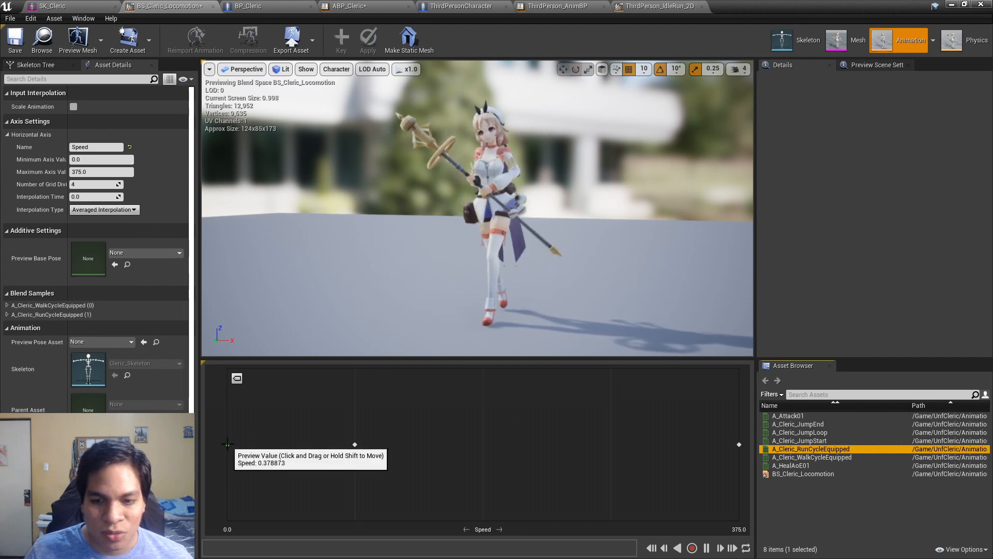
pyautogui.moveTo(349, 445); pyautogui.dragTo(385, 444)
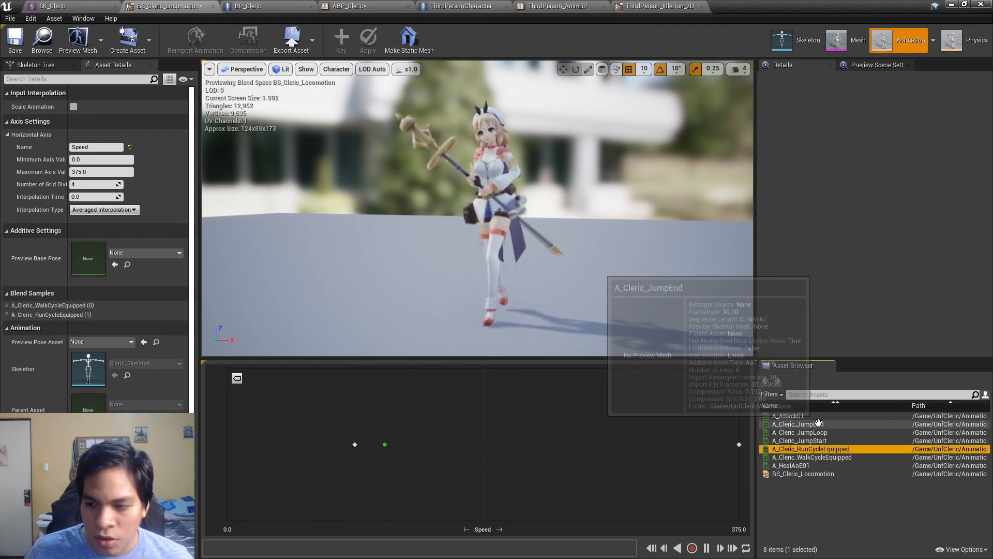
# Step: Look at A_HealAoE01 and A_Attack01 for a standing pose, and hold A_Attack01 paused at frame 0
pyautogui.doubleClick(792, 464)
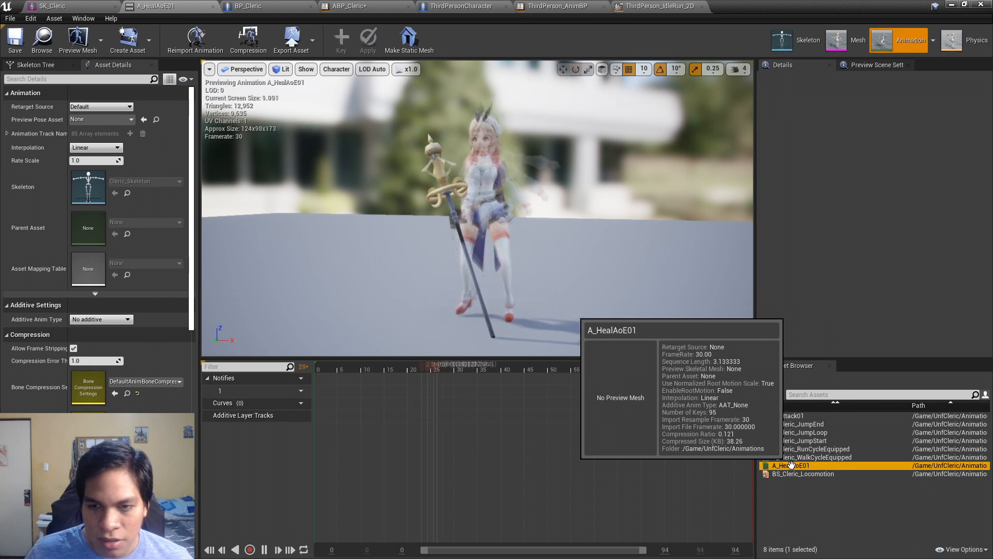
pyautogui.doubleClick(821, 417)
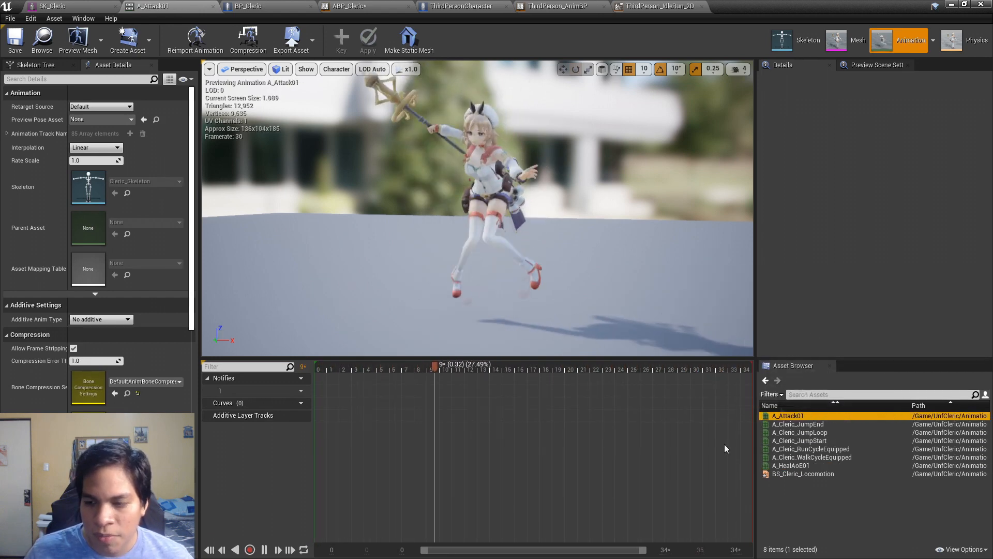
pyautogui.click(265, 550)
pyautogui.moveTo(420, 369); pyautogui.dragTo(287, 369)
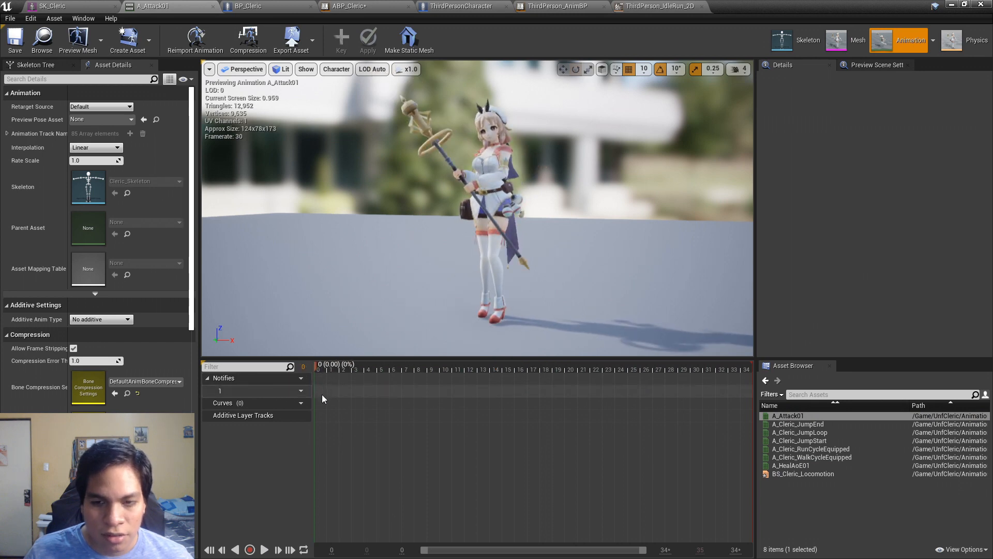
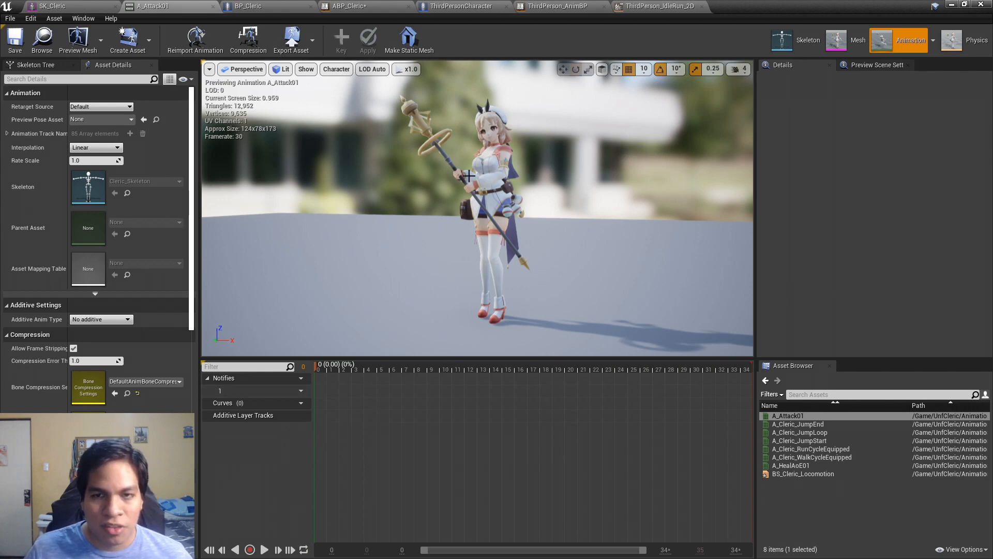
# Step: Record the held standing pose as a new animation named A_Idle in UnfCleric/Animations, and open and save it
pyautogui.click(250, 549)
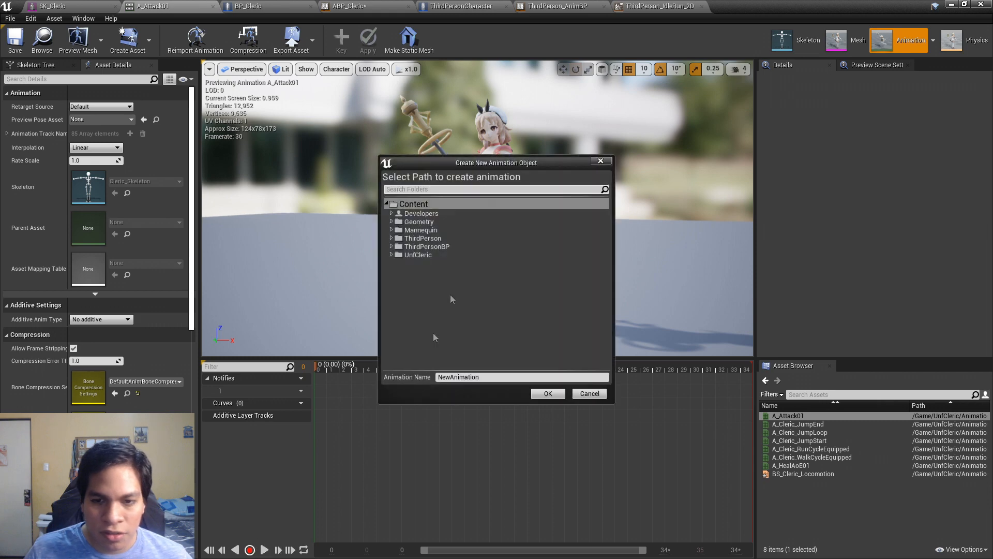
pyautogui.click(492, 377)
pyautogui.write('A')
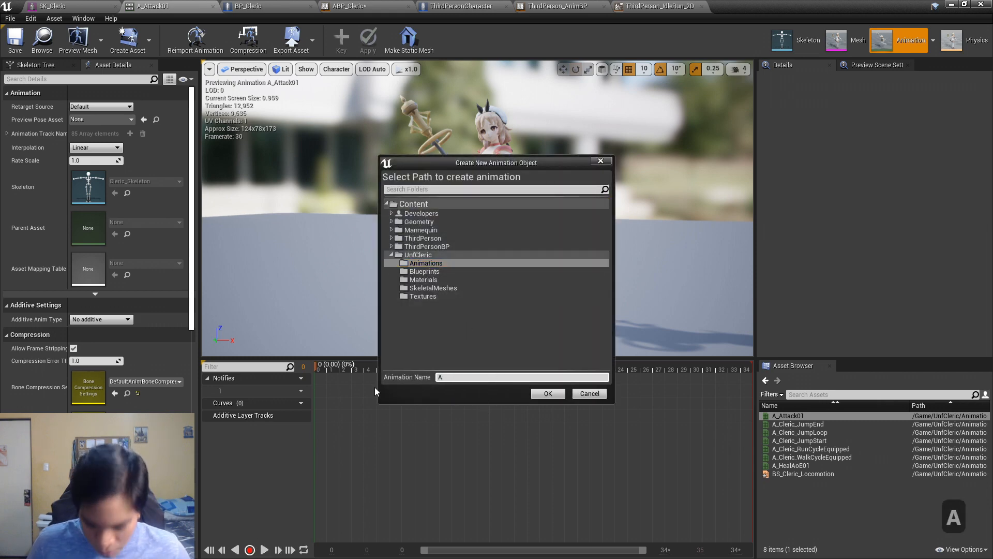
pyautogui.write('_Idle')
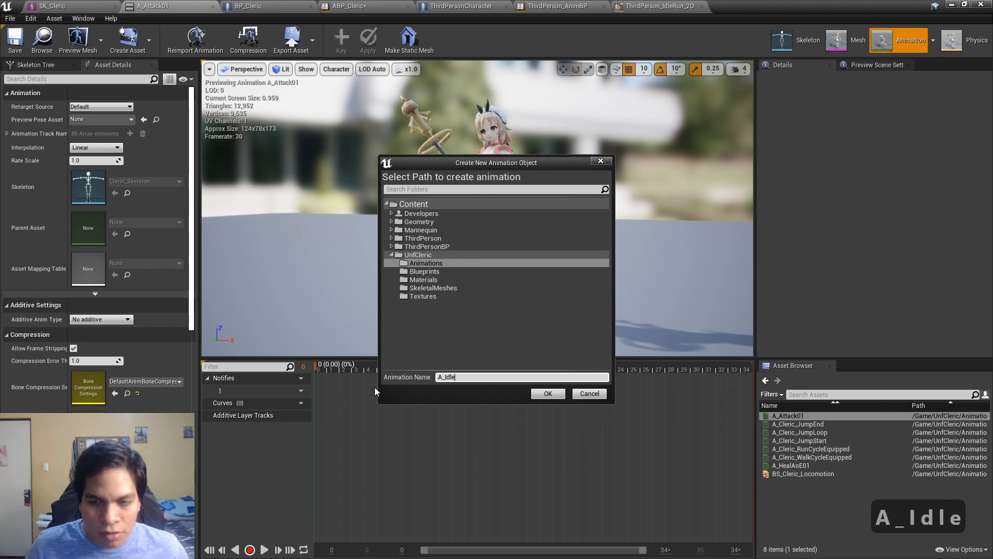
pyautogui.click(549, 394)
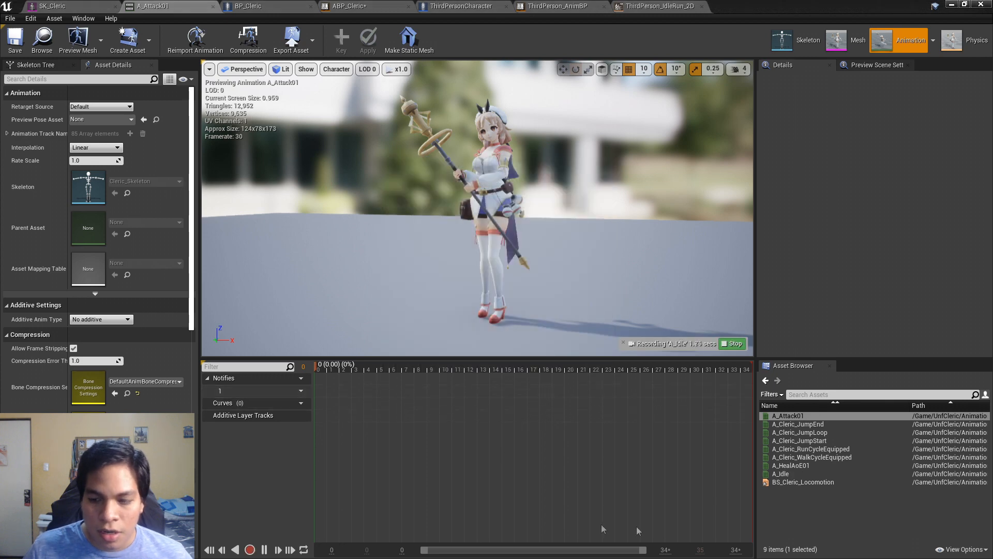
pyautogui.click(249, 550)
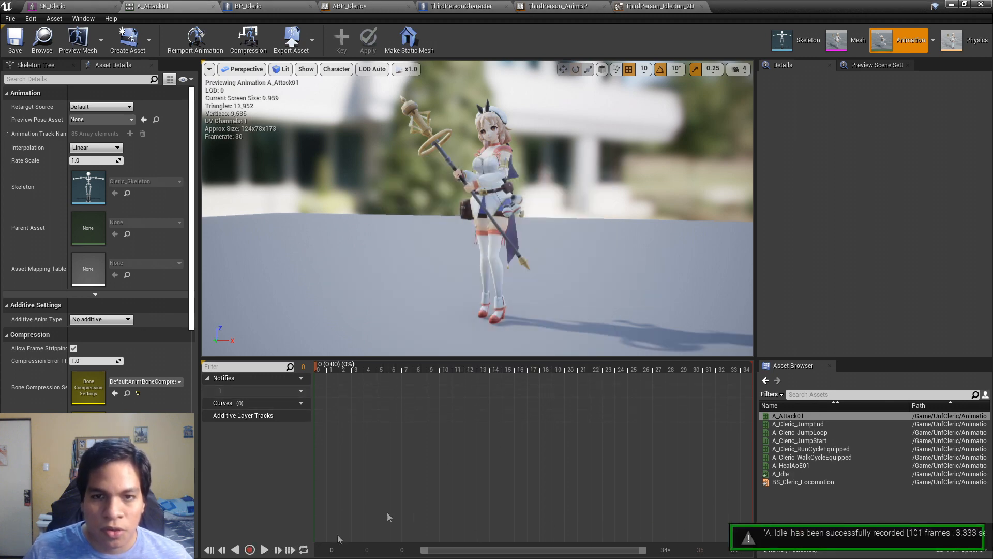
pyautogui.doubleClick(781, 473)
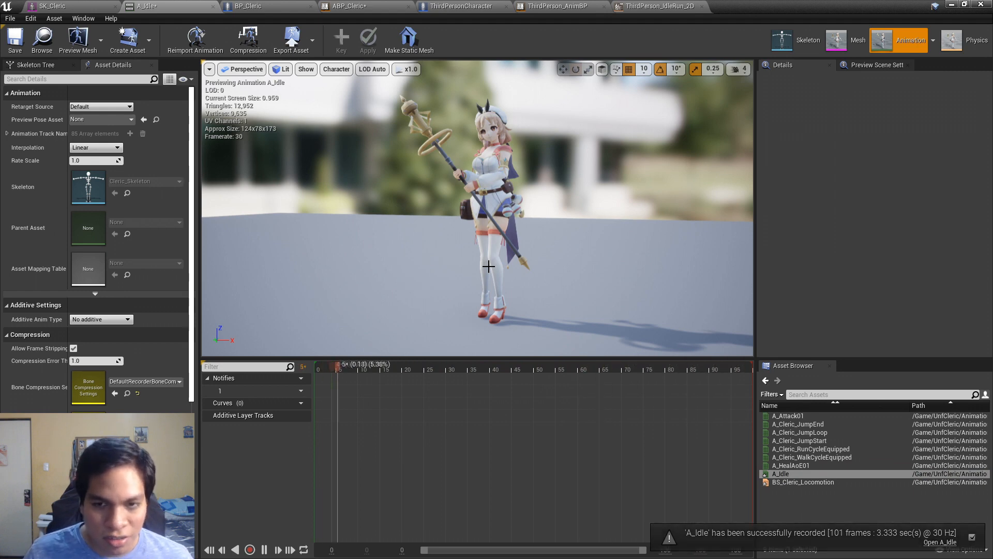
pyautogui.click(15, 38)
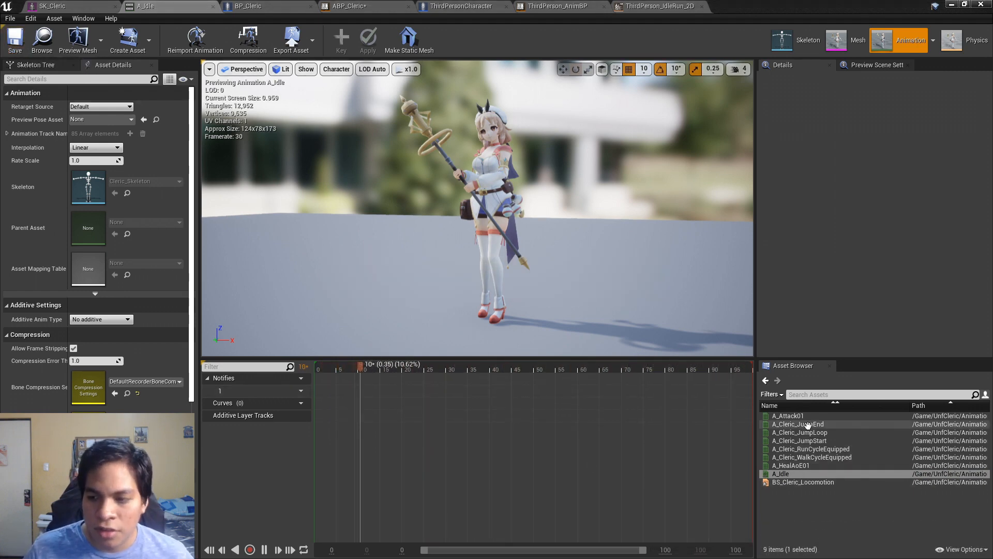
# Step: Place A_Idle at the 0.0 end of the Speed axis in BS_Cleric_Locomotion and save the blend space
pyautogui.doubleClick(812, 482)
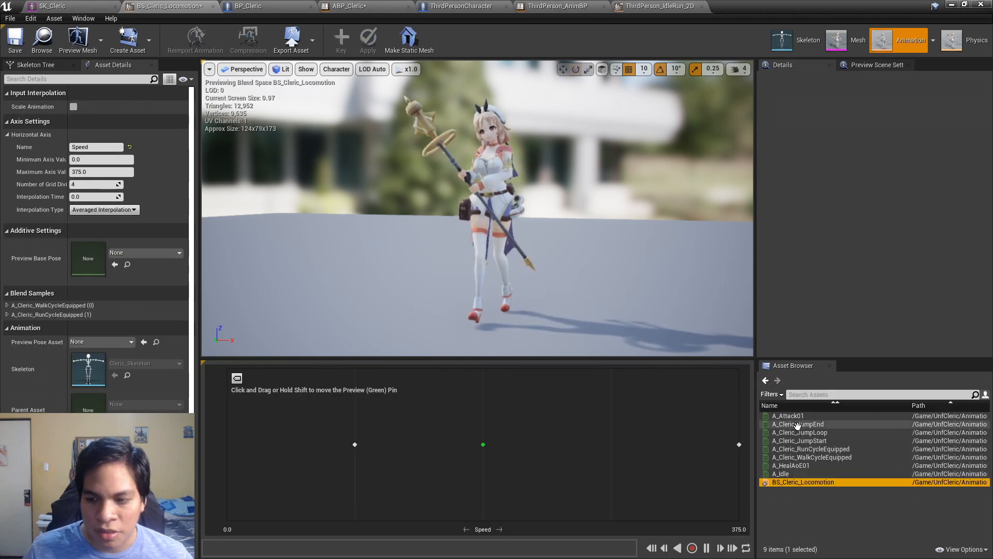
pyautogui.moveTo(782, 474); pyautogui.dragTo(750, 432)
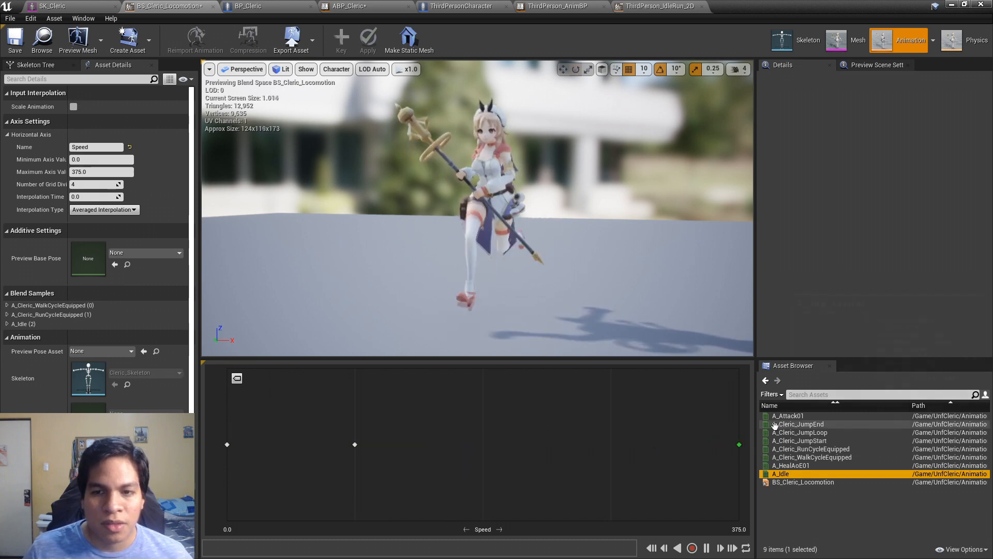
pyautogui.keyDown('alt'); pyautogui.moveTo(500, 239); pyautogui.dragTo(523, 265); pyautogui.keyUp('alt')
pyautogui.click(15, 40)
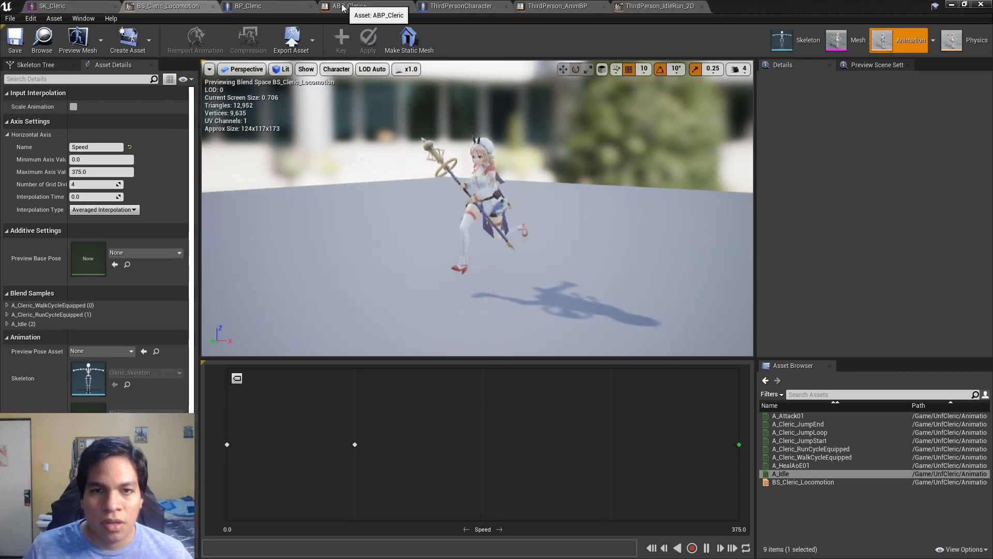
# Step: Close the ThirdPersonCharacter, ThirdPerson_AnimBP, ThirdPerson_IdleRun_2D and SK_Cleric editors
pyautogui.middleClick(465, 9)
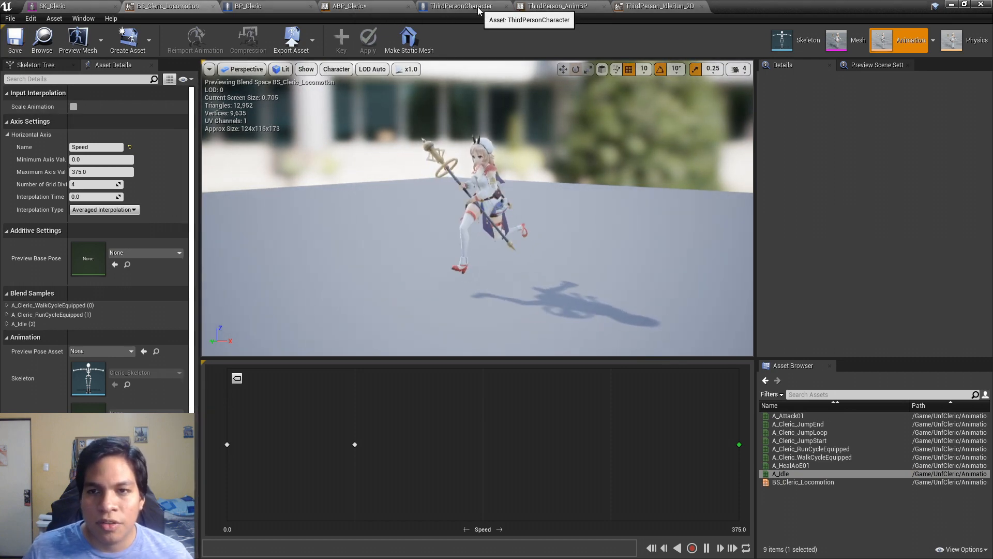
pyautogui.click(463, 9)
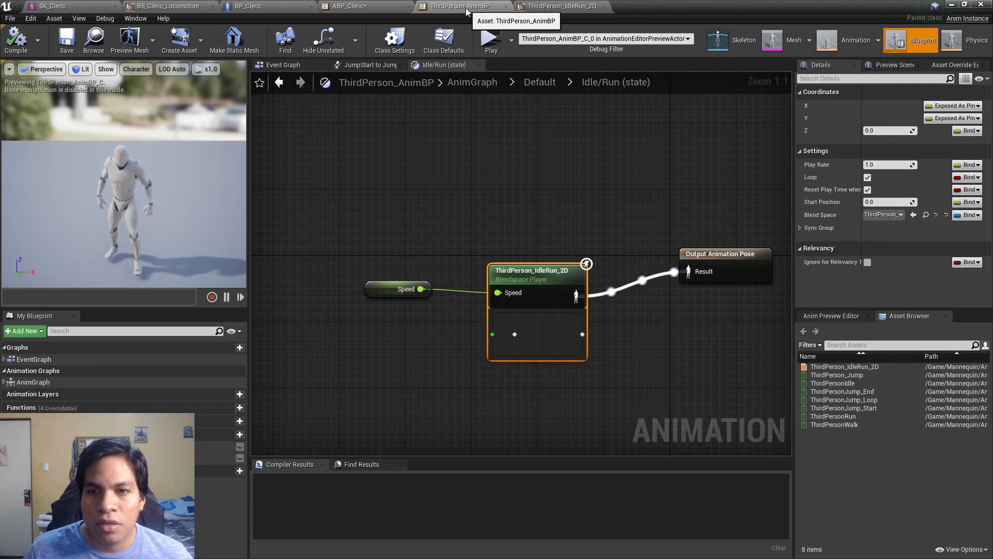
pyautogui.middleClick(465, 8)
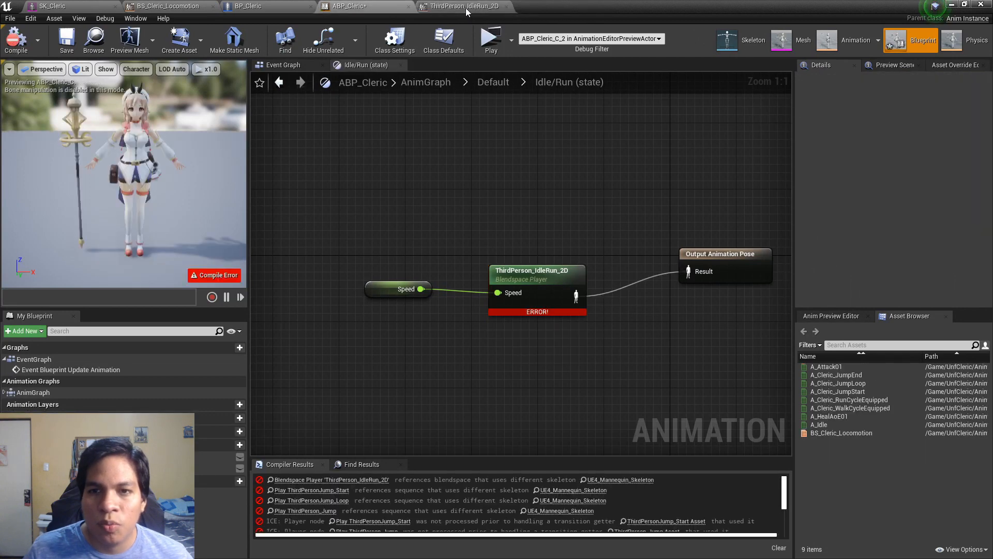
pyautogui.click(465, 7)
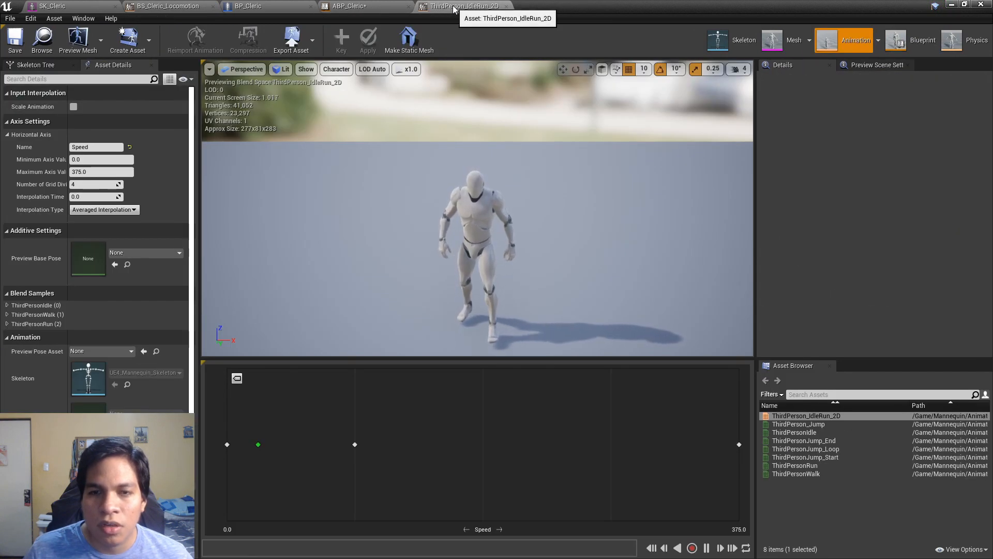
pyautogui.middleClick(453, 9)
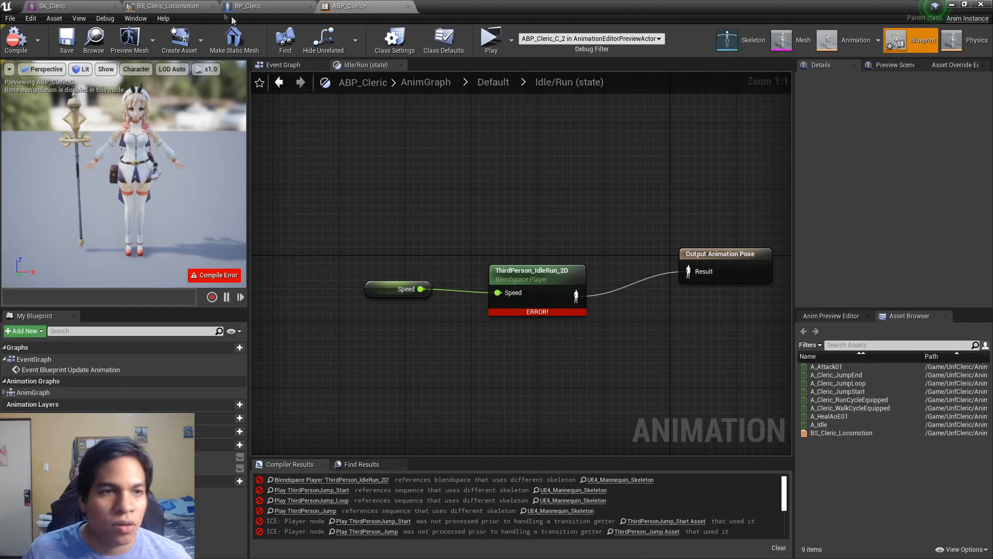
pyautogui.click(61, 8)
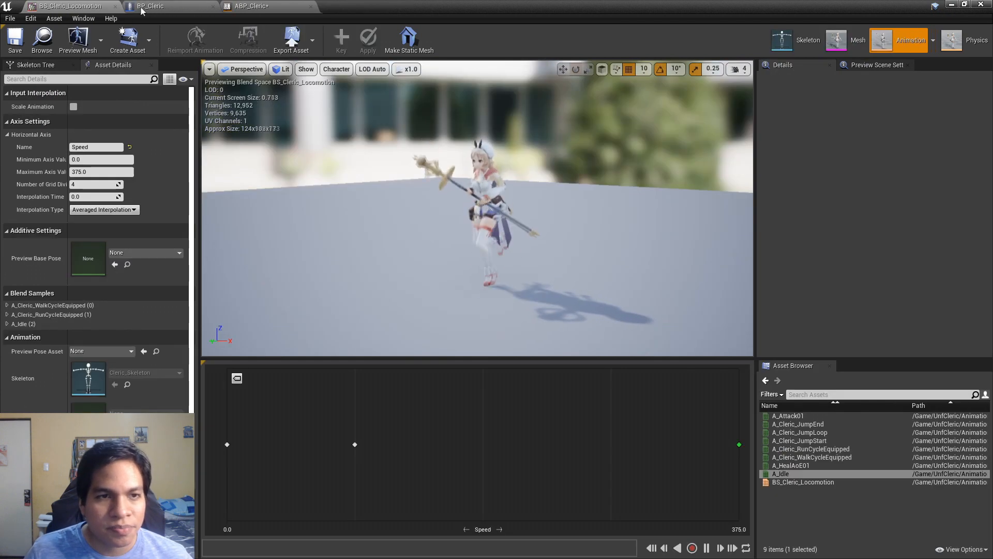
# Step: Swap the blend space in ABP_Cleric's Idle/Run state for BS_Cleric_Locomotion, keeping its connections, and compile the blueprint
pyautogui.click(253, 7)
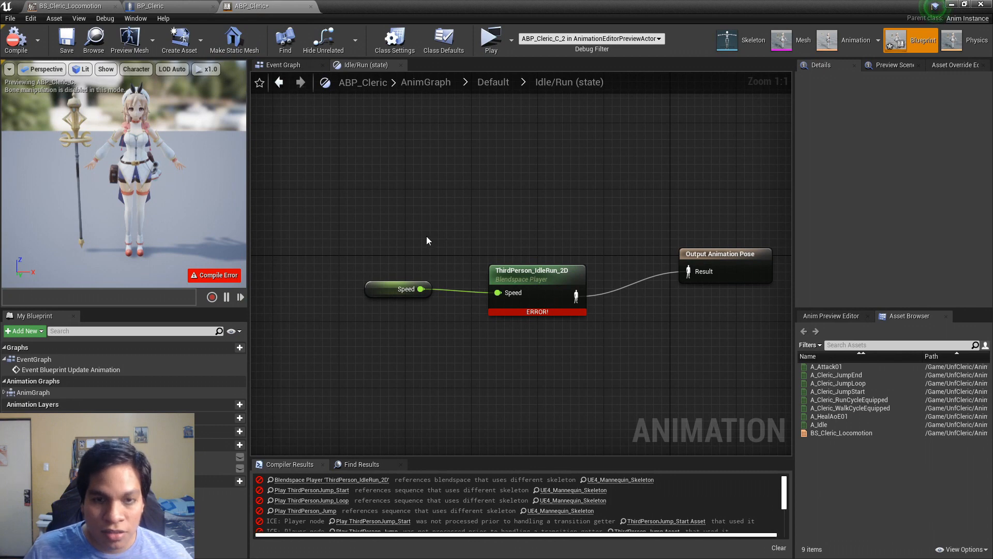
pyautogui.moveTo(838, 433); pyautogui.dragTo(552, 278)
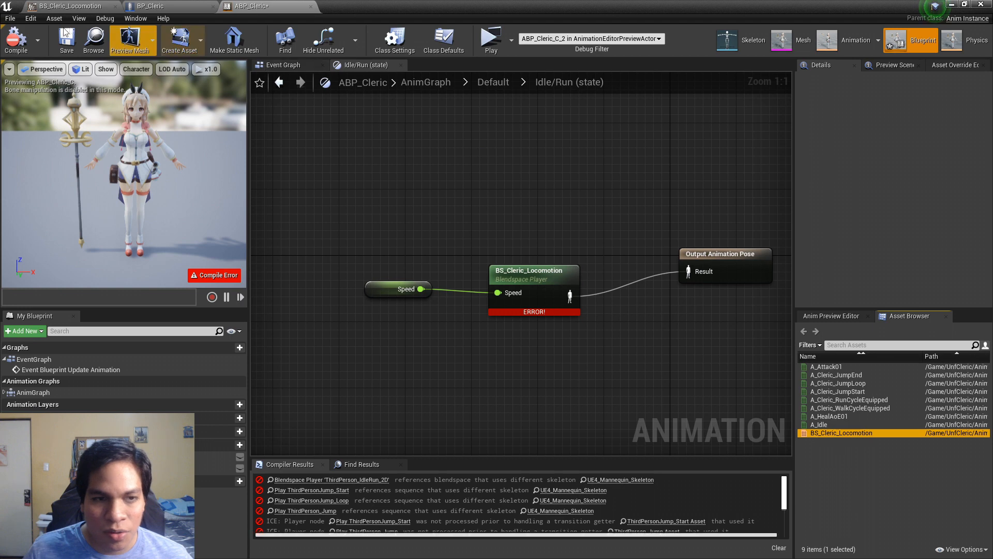
pyautogui.click(16, 39)
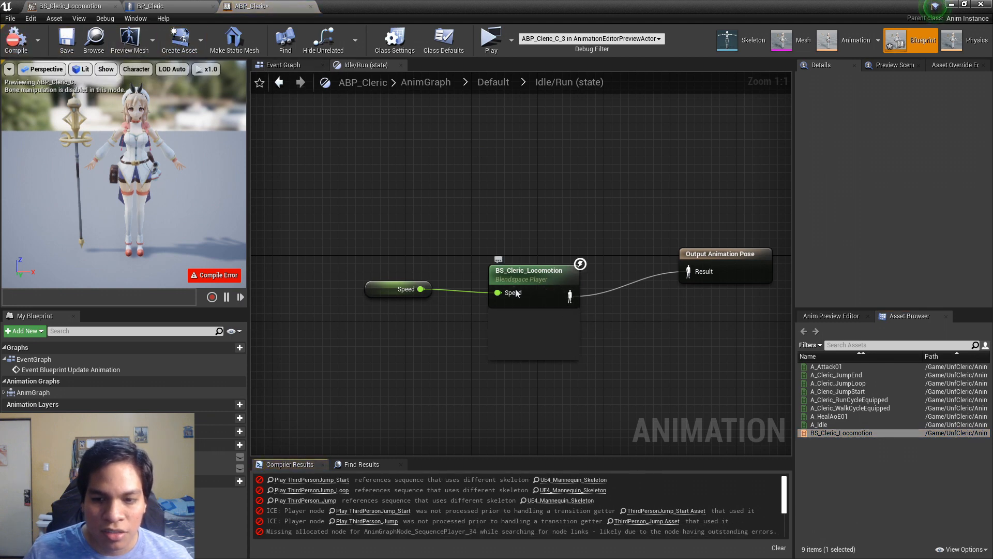
pyautogui.moveTo(538, 281)
pyautogui.mouseDown()
pyautogui.moveTo(542, 271)
pyautogui.moveTo(546, 279)
pyautogui.mouseUp()
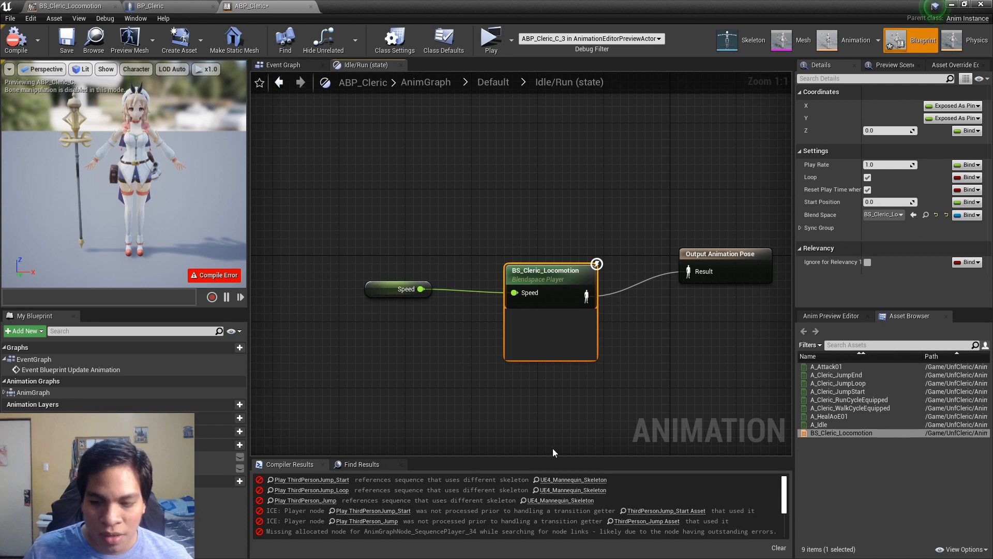
# Step: Go to the Play ThirdPersonJump_Start node reported in the compile errors of ABP_Cleric
pyautogui.click(312, 480)
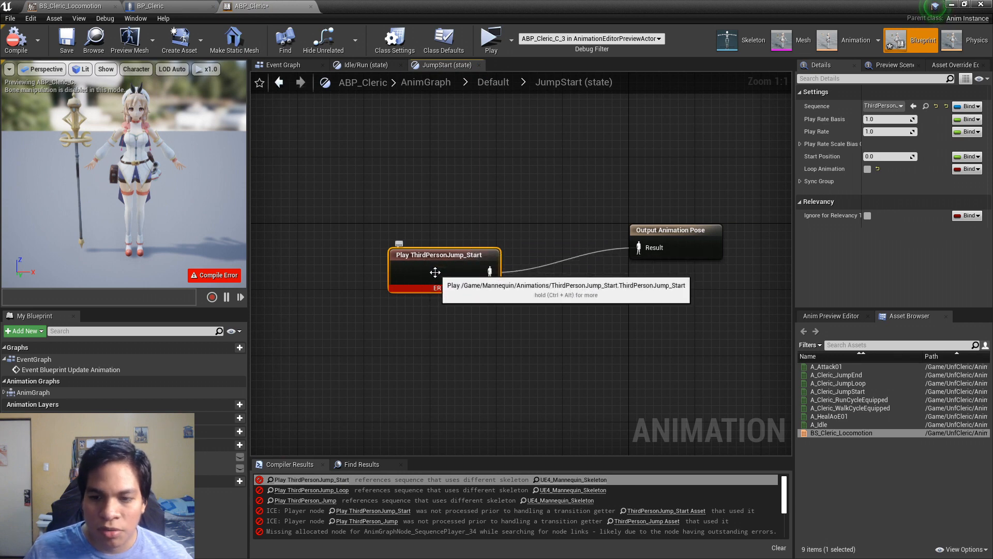
pyautogui.click(877, 375)
pyautogui.moveTo(848, 391); pyautogui.dragTo(414, 310)
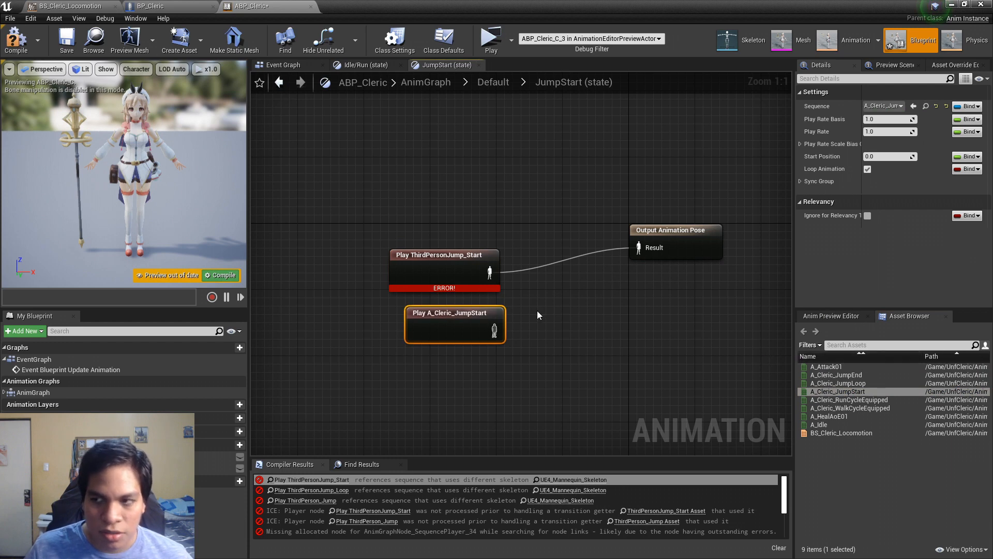
pyautogui.click(463, 268)
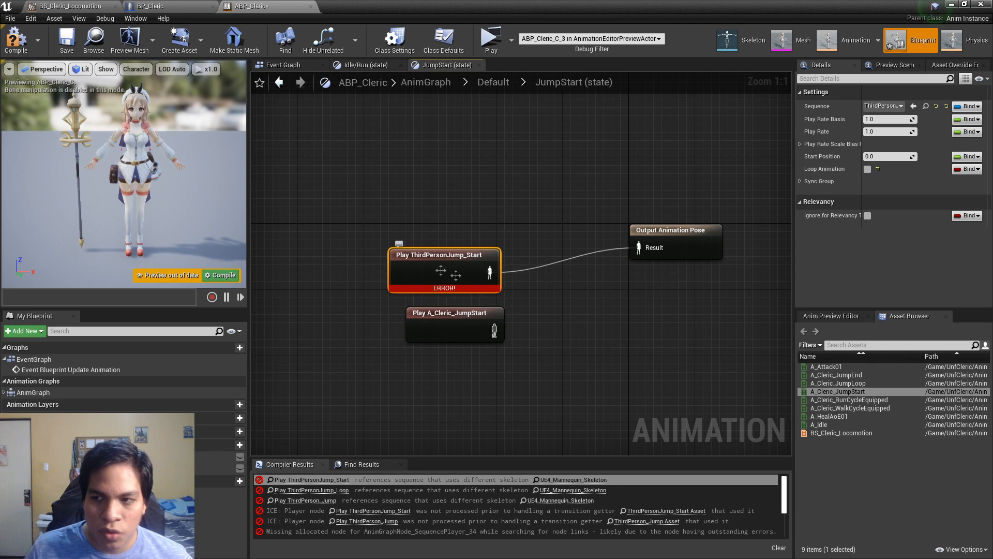
pyautogui.click(440, 331)
pyautogui.press('Delete')
# Step: Replace the sequence of the existing Play ThirdPersonJump_Start node with A_Cleric_JumpStart, keeping its connection and settings
pyautogui.moveTo(848, 391); pyautogui.dragTo(461, 268)
pyautogui.click(448, 281)
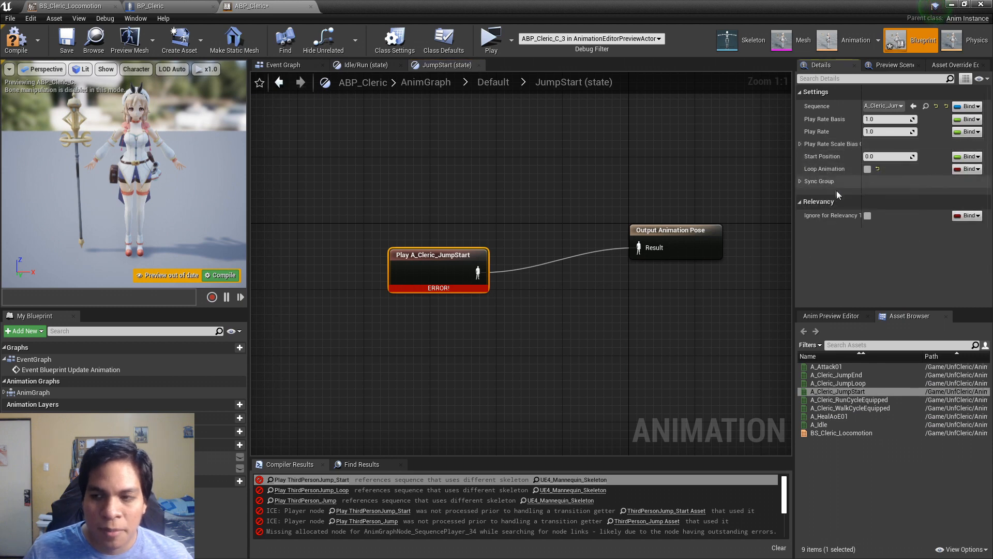
# Step: Compile ABP_Cleric and line up the Play A_Cleric_JumpStart node with the Output Animation Pose node
pyautogui.click(23, 42)
pyautogui.moveTo(456, 255); pyautogui.dragTo(490, 231)
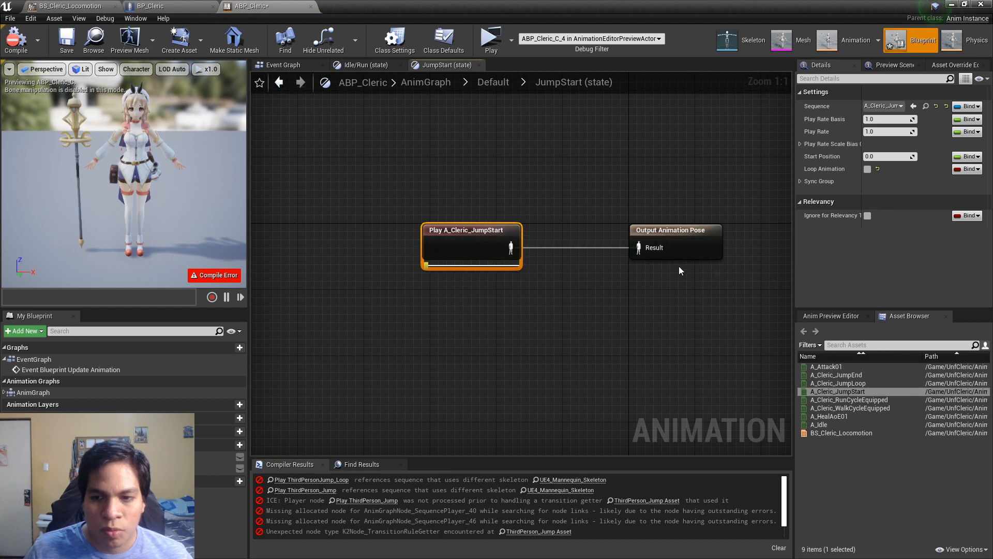
# Step: Replace the mannequin sequences in the JumpLoop and JumpEnd states with A_Cleric_JumpLoop and A_Cleric_JumpEnd, aligning both nodes with their output poses
pyautogui.click(310, 479)
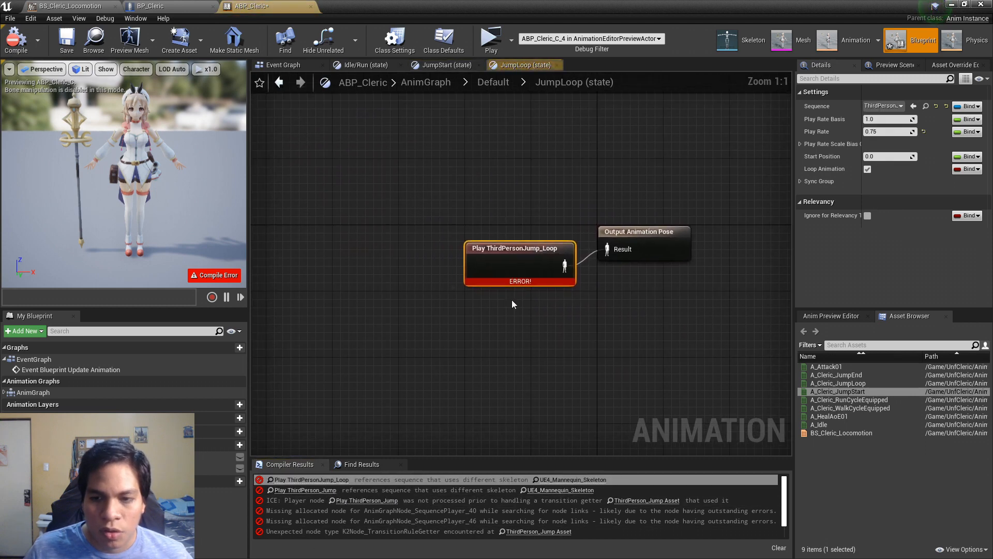
pyautogui.moveTo(837, 383); pyautogui.dragTo(514, 230)
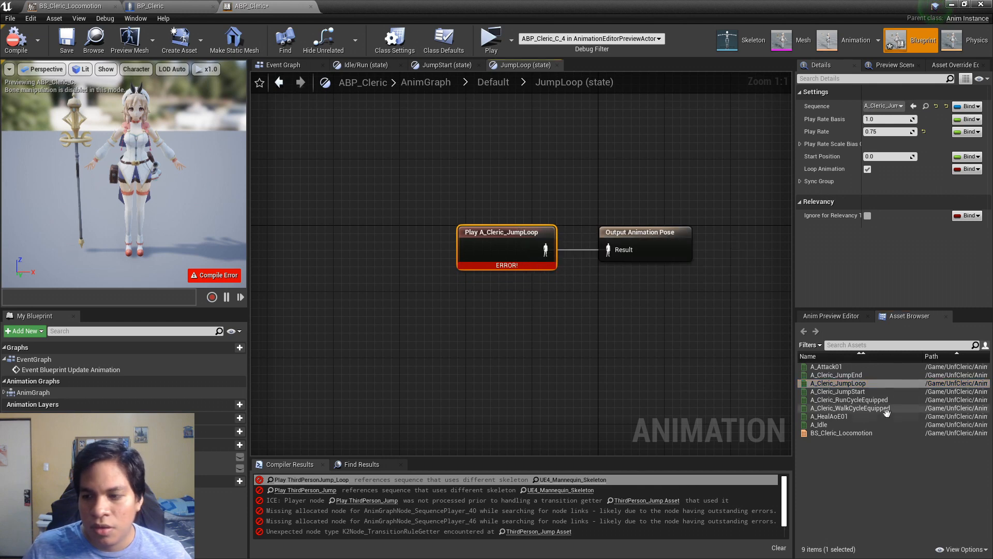
pyautogui.click(305, 490)
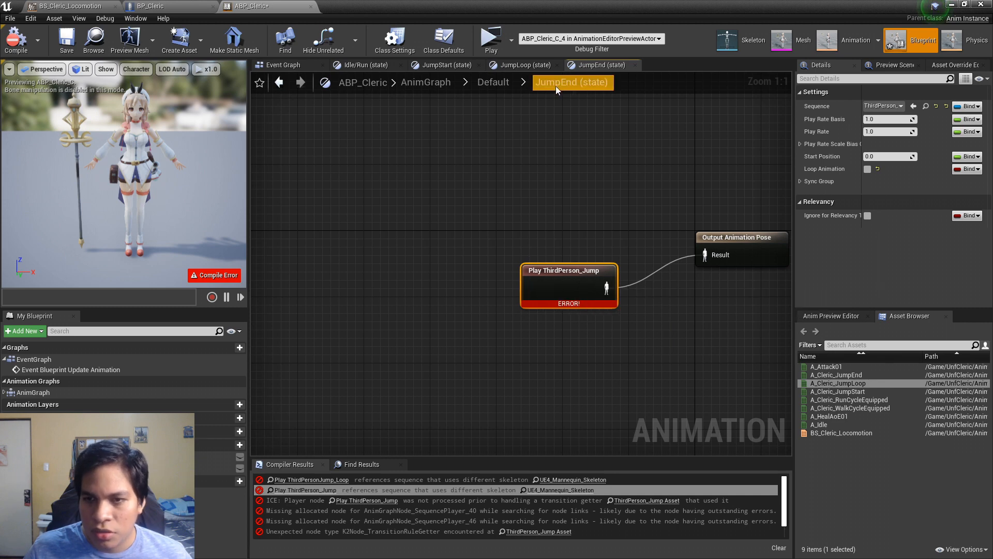
pyautogui.moveTo(836, 374); pyautogui.dragTo(595, 274)
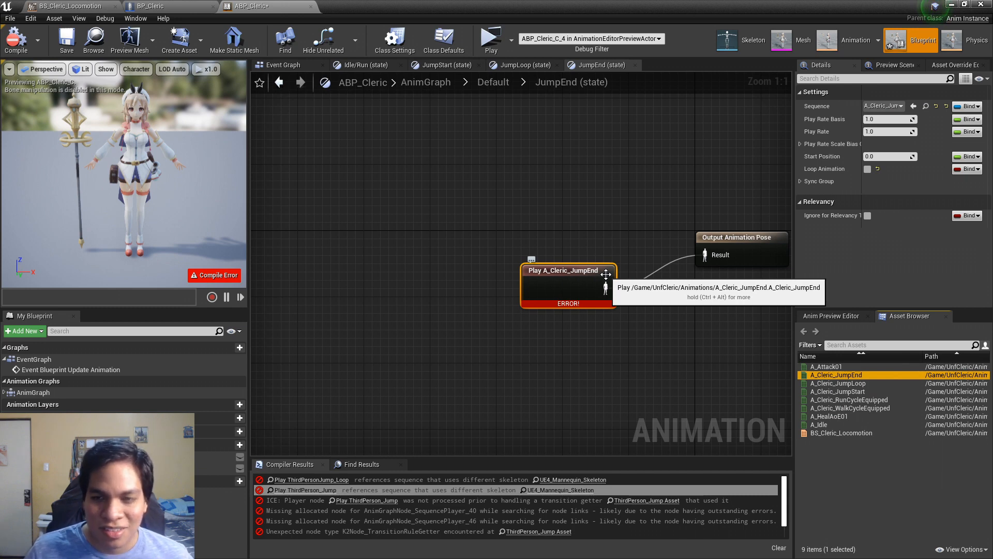
pyautogui.moveTo(561, 273); pyautogui.dragTo(561, 240)
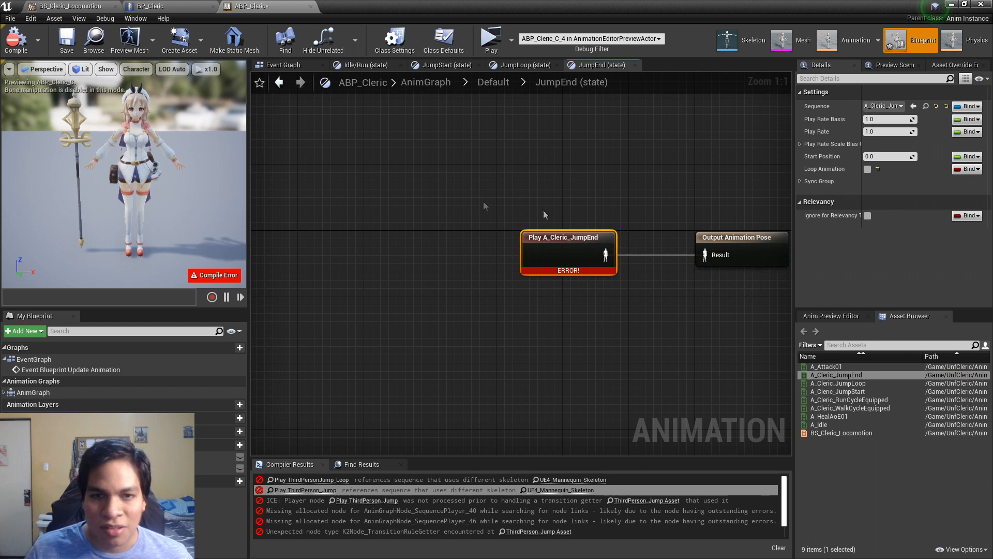
# Step: Compile ABP_Cleric with the replaced jump sequences and save it
pyautogui.click(16, 40)
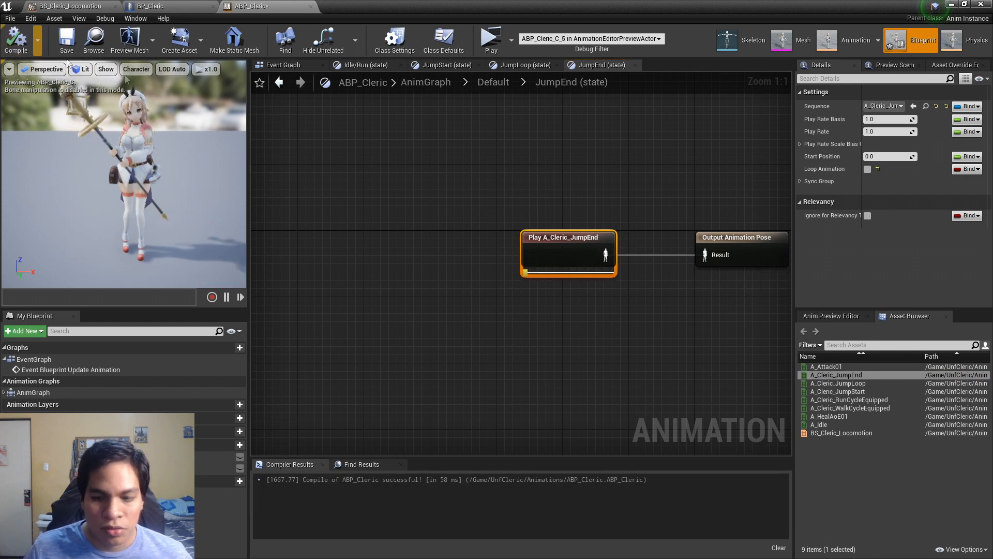
pyautogui.click(67, 41)
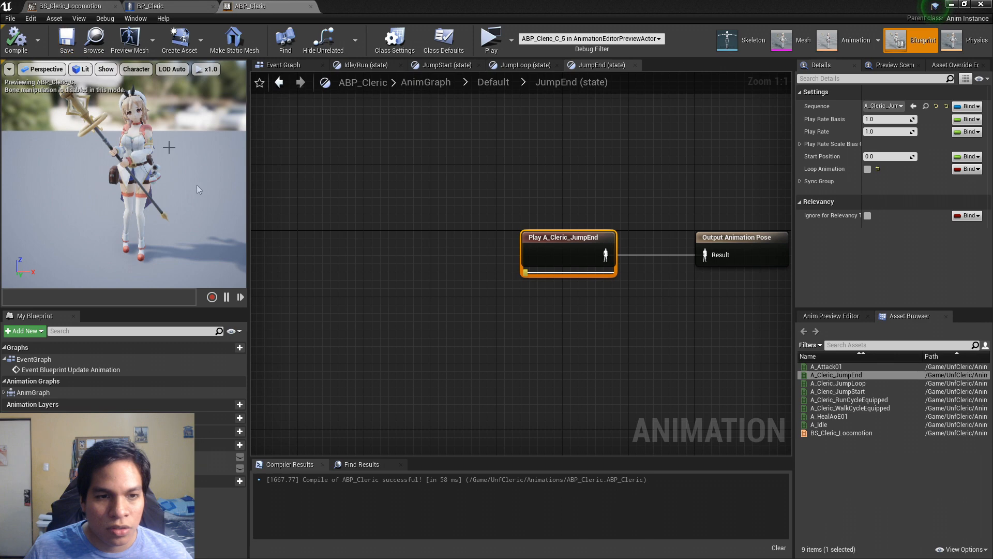
pyautogui.scroll(-1, 572, 234)
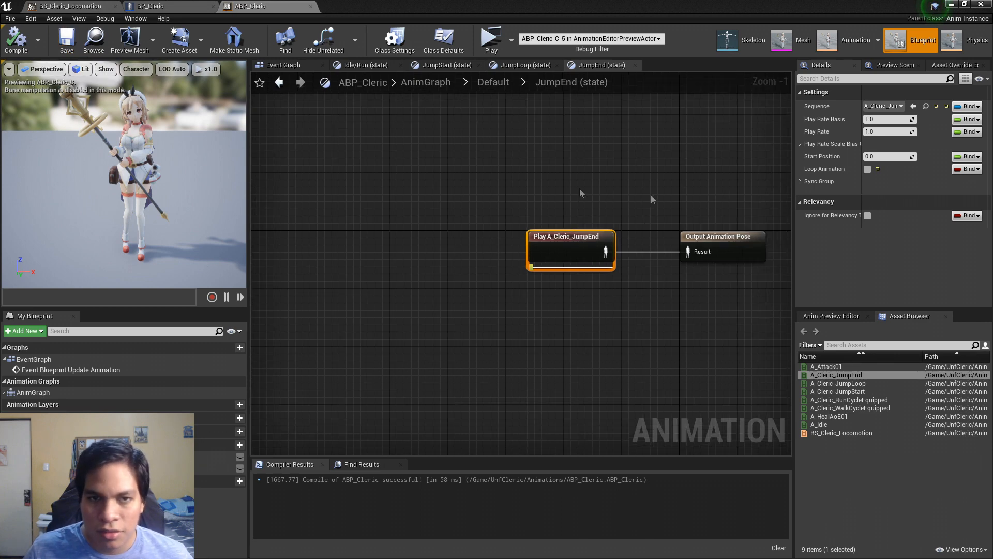
# Step: Bring up the Anim Preview Editor with ABP_Cleric's Is in Air and Speed preview variables, deselect the JumpEnd node, and save the blueprint
pyautogui.click(843, 316)
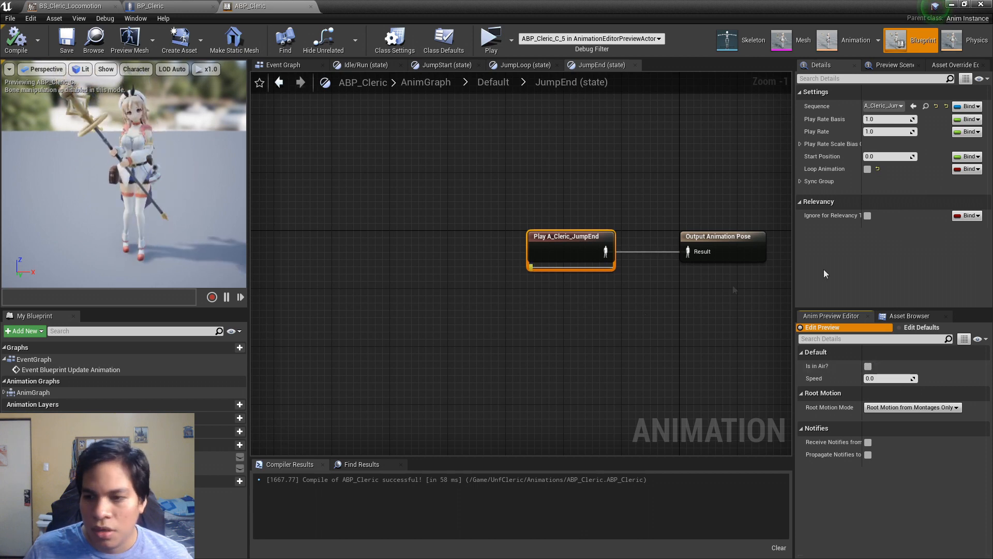
pyautogui.moveTo(887, 379); pyautogui.dragTo(939, 379)
pyautogui.click(925, 378)
pyautogui.click(589, 292)
pyautogui.click(70, 44)
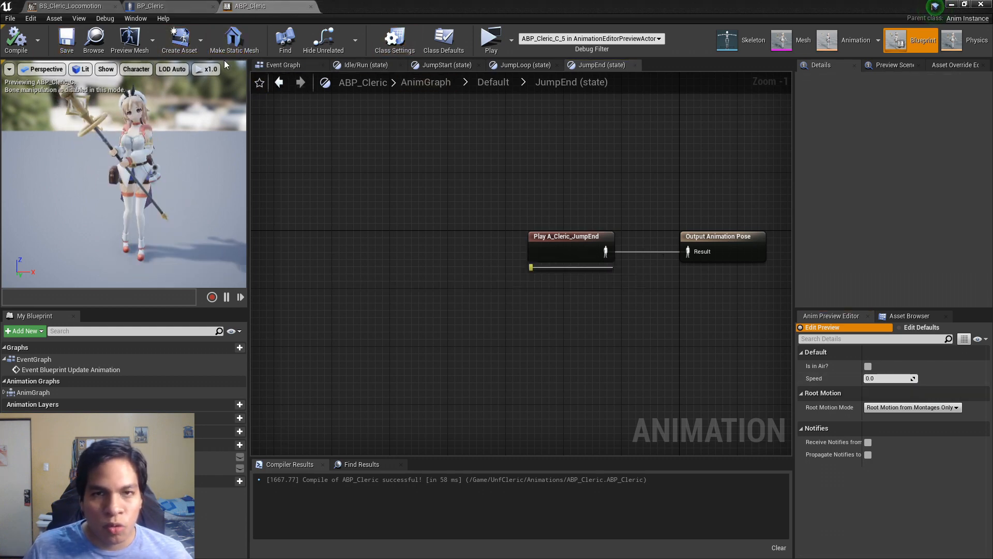
# Step: In BP_Cleric, set the Mesh component's Anim Class to ABP_Cleric and compile the blueprint
pyautogui.click(155, 6)
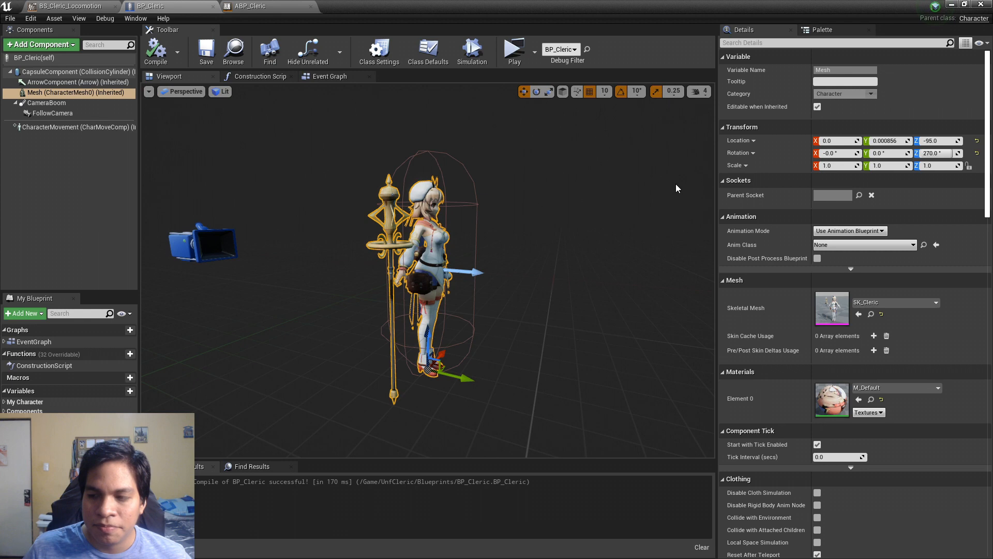
pyautogui.click(835, 247)
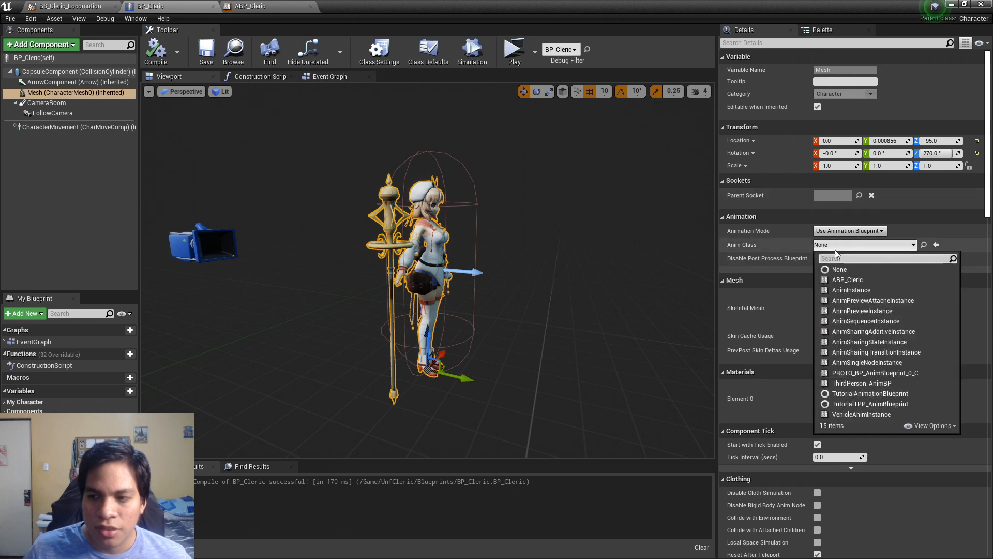
pyautogui.click(847, 280)
pyautogui.click(155, 50)
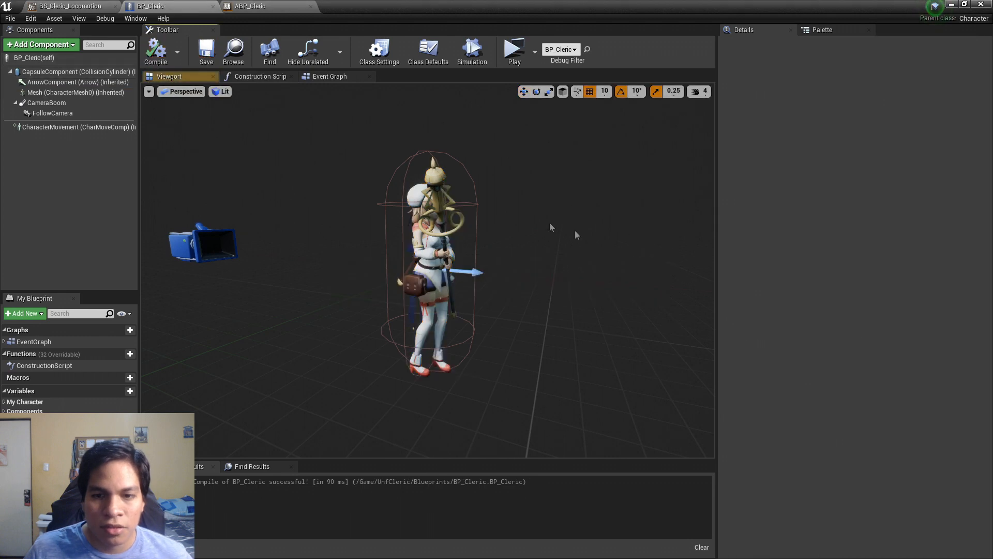
# Step: Play the level and run the cleric around in all directions to check the idle and run animations
pyautogui.click(516, 57)
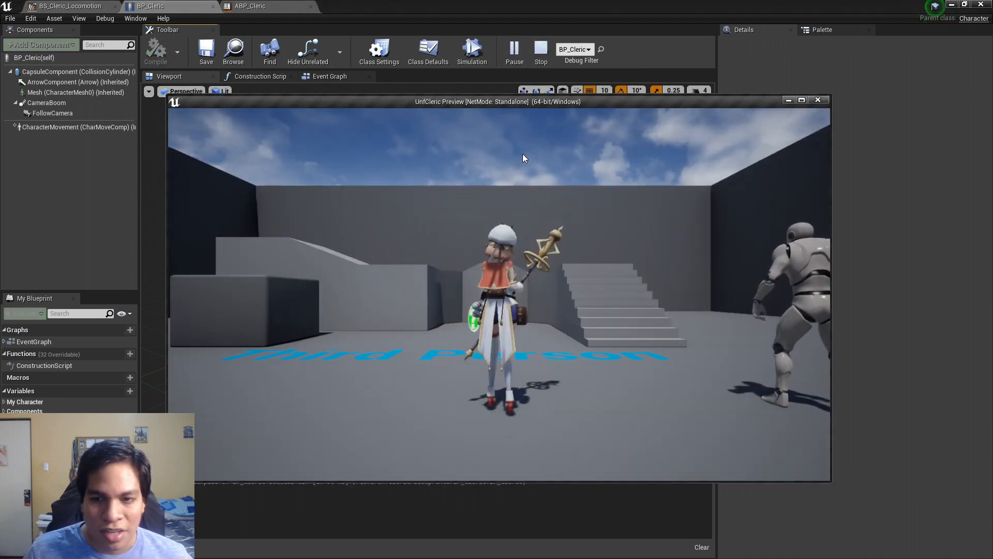
pyautogui.click(523, 158)
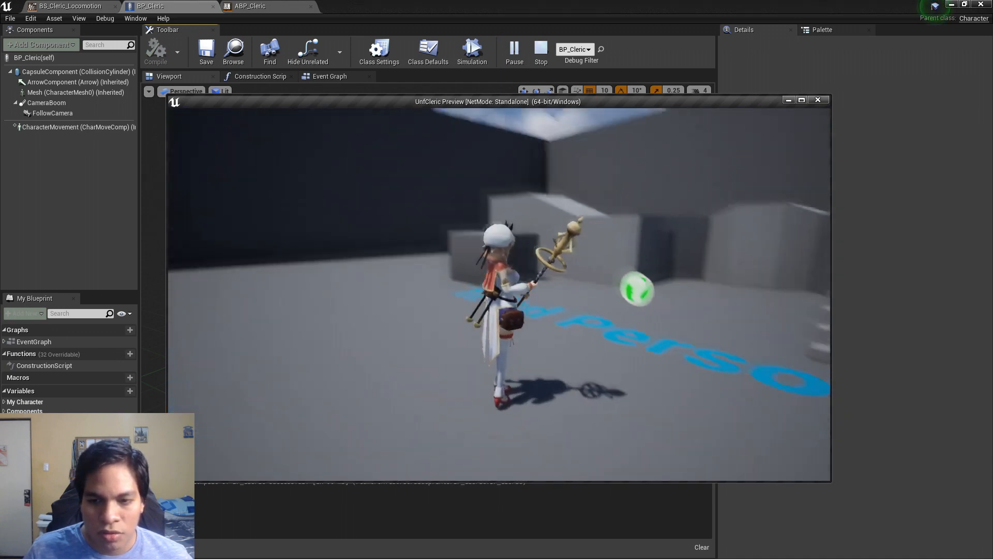
pyautogui.press('w')
pyautogui.press('w')
pyautogui.press('w')
pyautogui.press('w')
pyautogui.press('w')
pyautogui.press('w')
pyautogui.press('w')
pyautogui.press('w')
pyautogui.press('w')
pyautogui.press('w')
pyautogui.press('a')
pyautogui.press('a')
pyautogui.press('a')
pyautogui.press('a')
pyautogui.press('a')
pyautogui.press('a')
pyautogui.press('a')
pyautogui.press('a')
pyautogui.press('s')
pyautogui.press('s')
pyautogui.press('s')
pyautogui.press('d')
pyautogui.press('d')
pyautogui.press('d')
pyautogui.press('d')
pyautogui.press('d')
pyautogui.press('d')
pyautogui.press('d')
pyautogui.press('w')
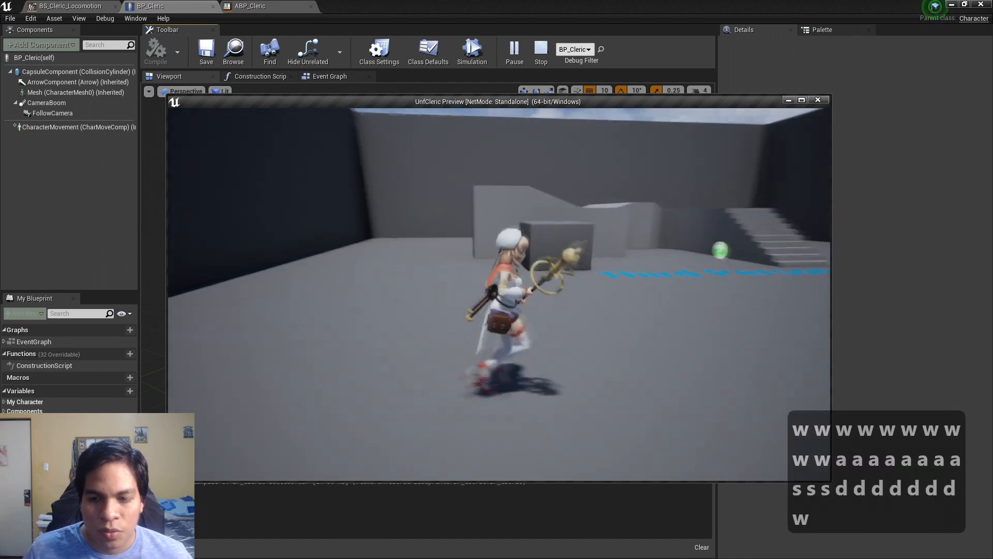
pyautogui.press('d')
pyautogui.press('d')
pyautogui.press('d')
pyautogui.press('d')
pyautogui.press('d')
pyautogui.press('d')
pyautogui.press('d')
pyautogui.press('d')
pyautogui.press('d')
pyautogui.press('d')
pyautogui.press('d')
pyautogui.press('d')
pyautogui.press('d')
pyautogui.press('d')
pyautogui.press('d')
pyautogui.press('d')
pyautogui.press('d')
pyautogui.press('d')
pyautogui.press('d')
pyautogui.press('d')
pyautogui.press('d')
pyautogui.press('d')
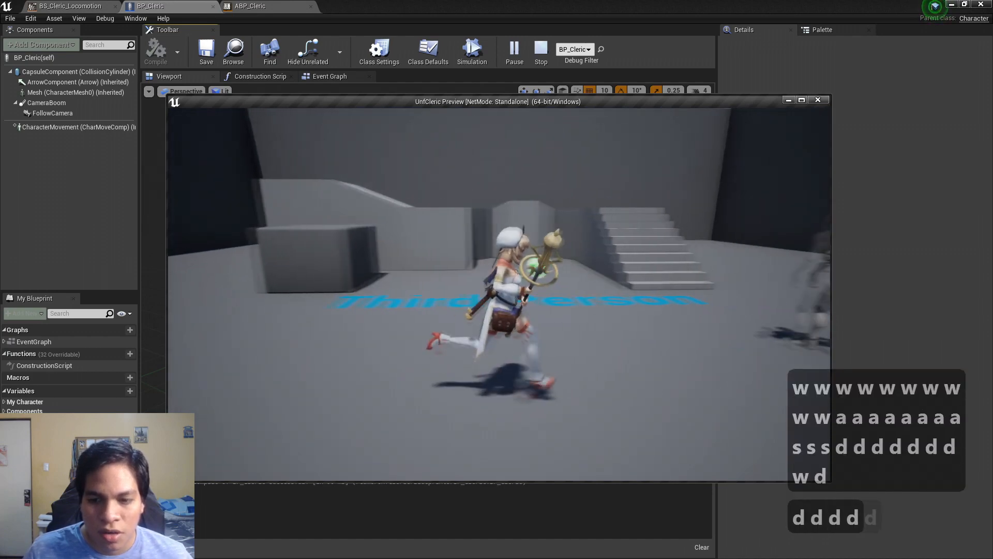
pyautogui.press('s')
pyautogui.press('a')
pyautogui.press('a')
pyautogui.press('a')
pyautogui.press('a')
pyautogui.press('a')
pyautogui.press('a')
pyautogui.press('a')
pyautogui.press('a')
pyautogui.press('a')
pyautogui.press('a')
pyautogui.press('a')
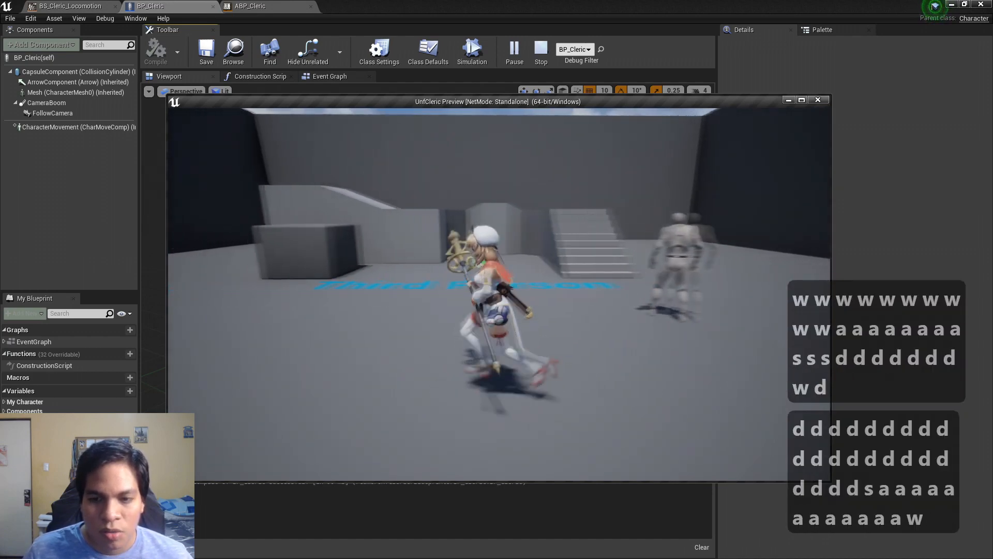
pyautogui.press('w')
pyautogui.press('a')
pyautogui.press('s')
pyautogui.press('d')
pyautogui.press('w')
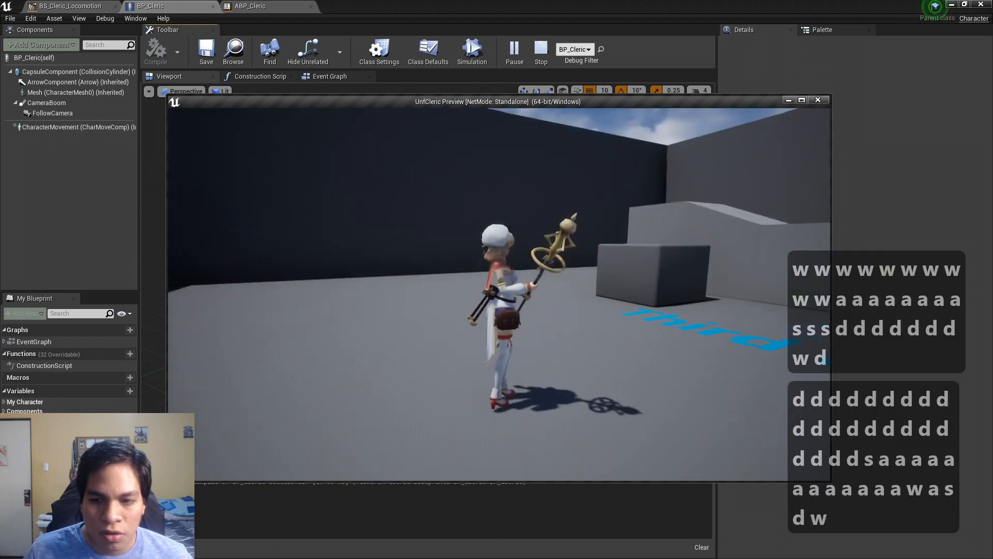
pyautogui.press('a')
pyautogui.press('a')
pyautogui.press('a')
pyautogui.press('a')
pyautogui.press('w')
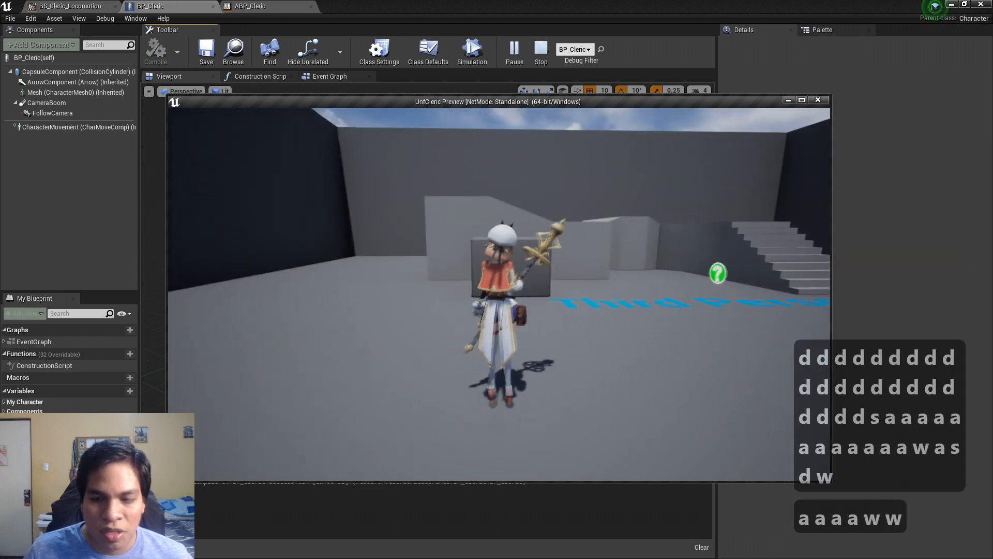
pyautogui.press('d')
pyautogui.press('d')
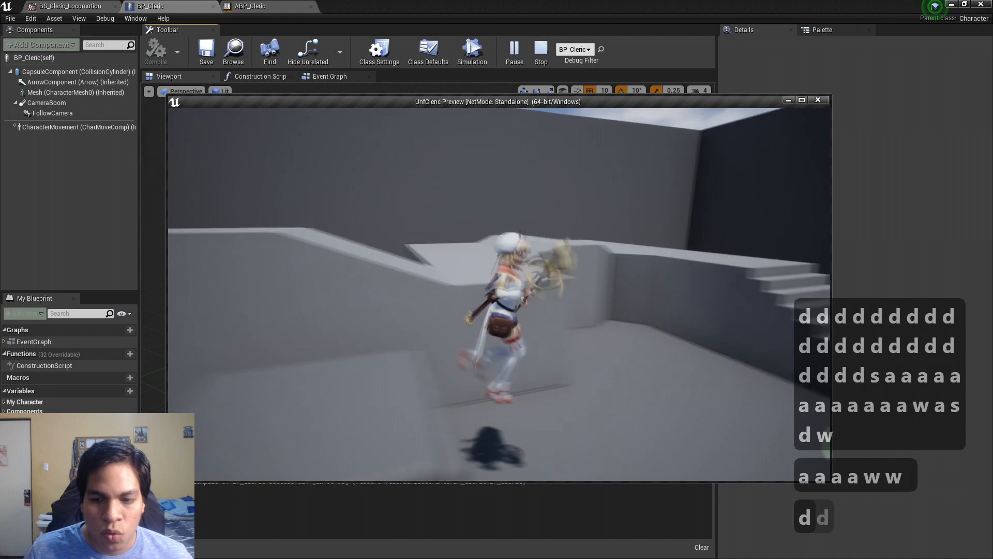
pyautogui.press('s')
pyautogui.press('s')
pyautogui.press('s')
pyautogui.press('s')
pyautogui.press('s')
pyautogui.press('a')
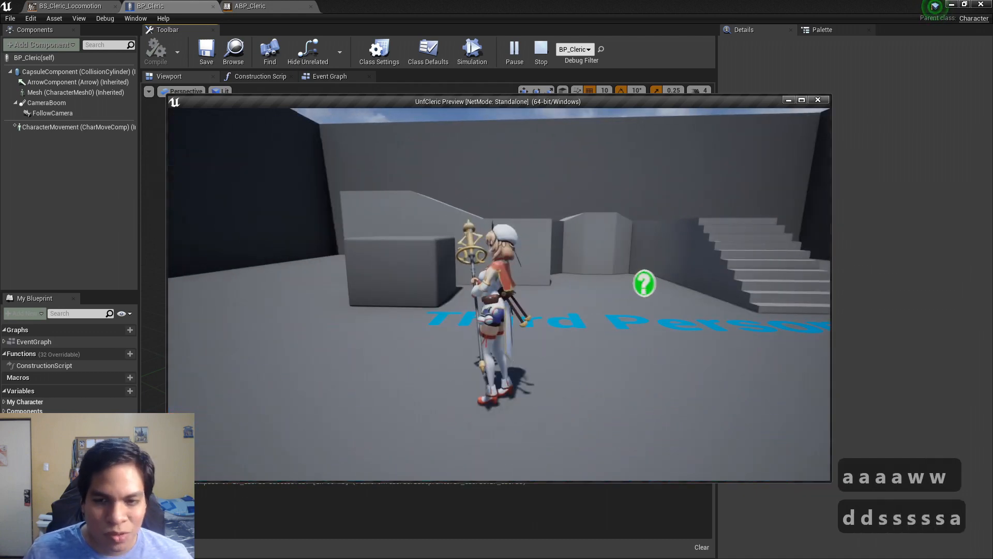
pyautogui.press('a')
pyautogui.press('a')
pyautogui.press('a')
pyautogui.press('a')
pyautogui.press('a')
pyautogui.press('s')
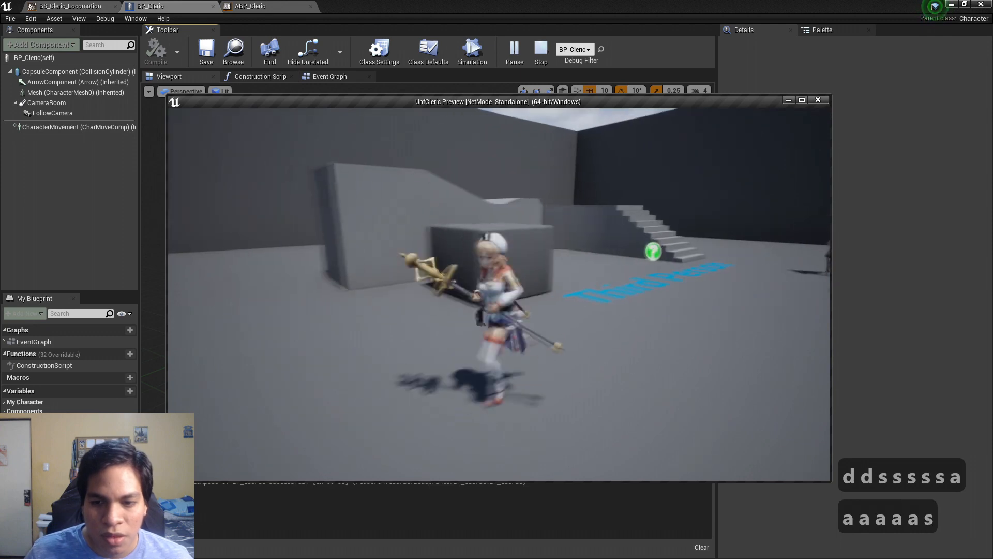
pyautogui.press('s')
pyautogui.press('s')
pyautogui.press('s')
pyautogui.press('s')
pyautogui.press('s')
pyautogui.press('s')
pyautogui.press('d')
pyautogui.press('w')
pyautogui.press('w')
pyautogui.press('w')
pyautogui.press('w')
pyautogui.press('w')
pyautogui.press('w')
pyautogui.press('d')
pyautogui.press('d')
pyautogui.press('d')
pyautogui.press('d')
pyautogui.press('d')
pyautogui.press('d')
pyautogui.press('d')
pyautogui.press('w')
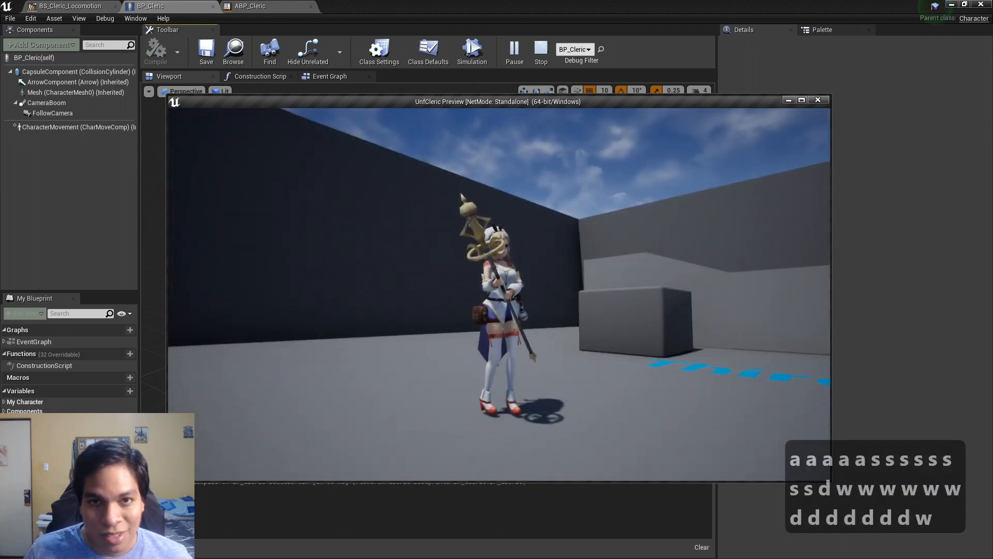
# Step: Test the cleric's jump animations while standing and running, and end the play session
pyautogui.press('space')
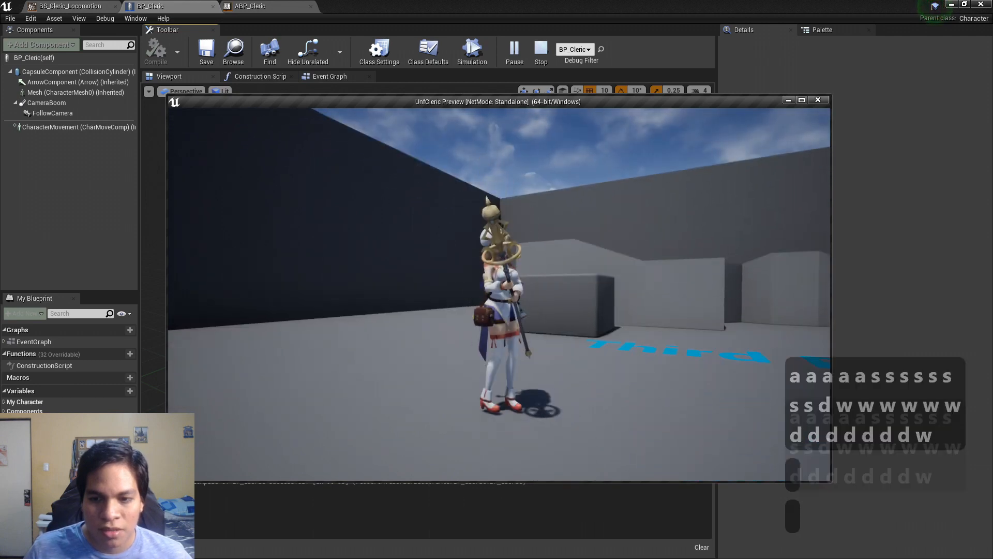
pyautogui.press('w')
pyautogui.press('w')
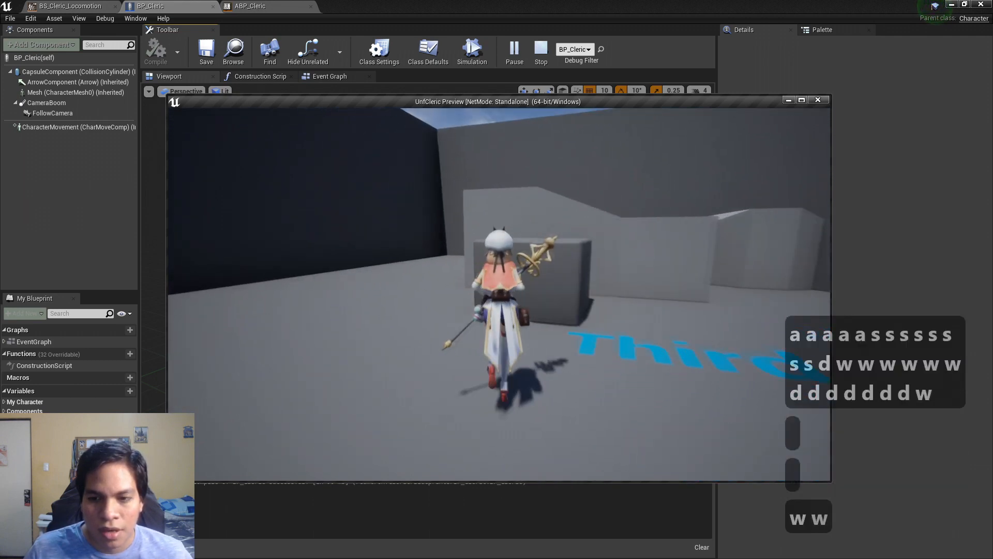
pyautogui.press('w')
pyautogui.press('w')
pyautogui.press('w')
pyautogui.press('w')
pyautogui.press('w')
pyautogui.press('w')
pyautogui.press('w')
pyautogui.press('w')
pyautogui.press('w')
pyautogui.press('d')
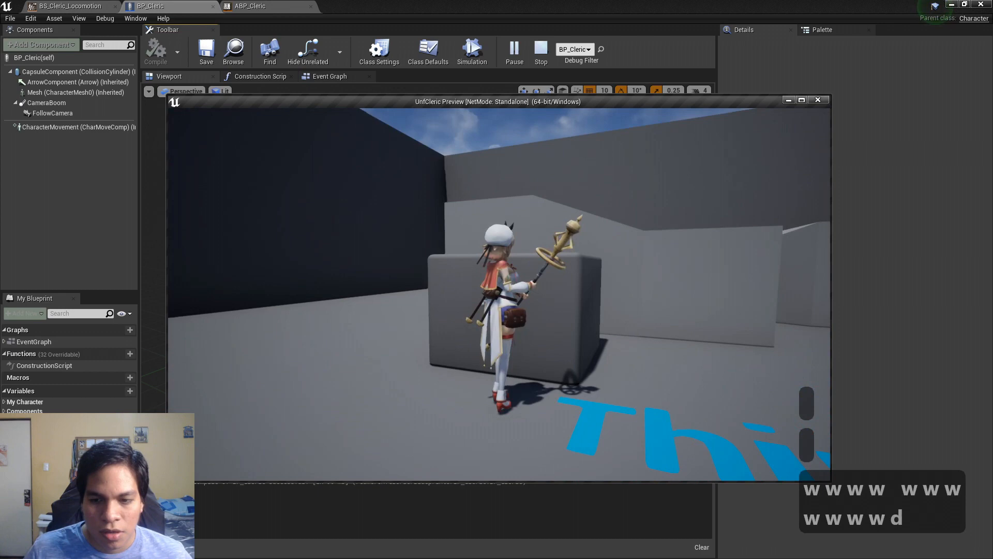
pyautogui.press('s')
pyautogui.press('space')
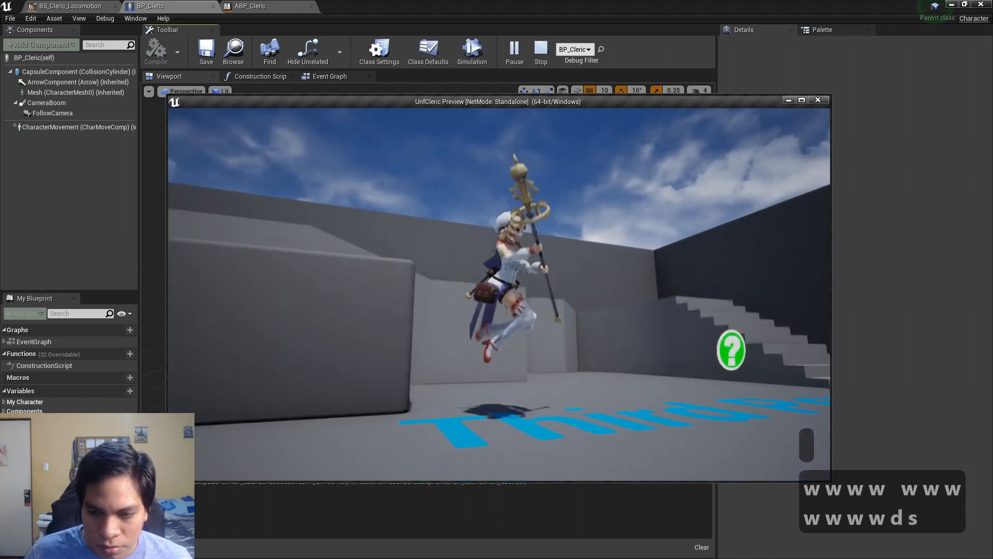
pyautogui.press('space')
pyautogui.press('space')
pyautogui.press('space')
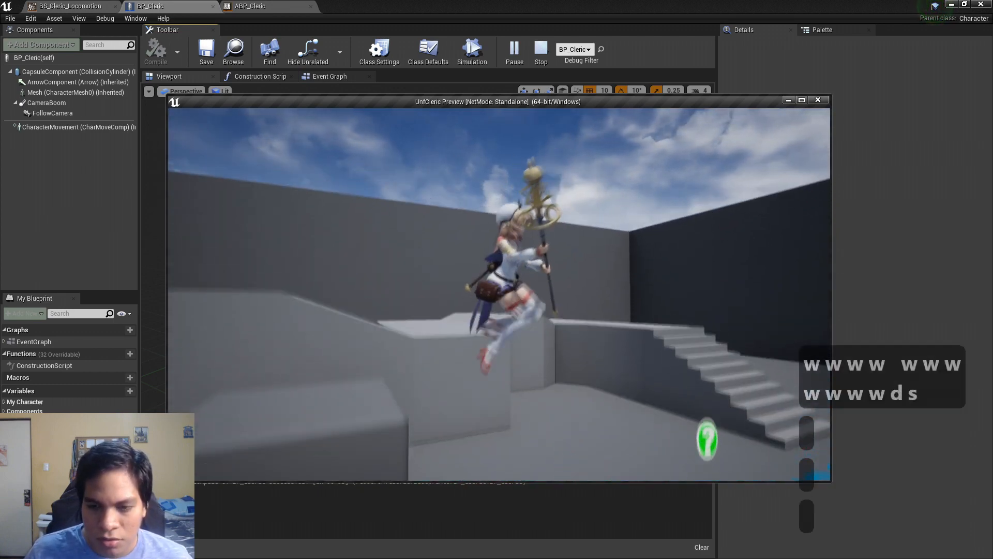
pyautogui.press('Escape')
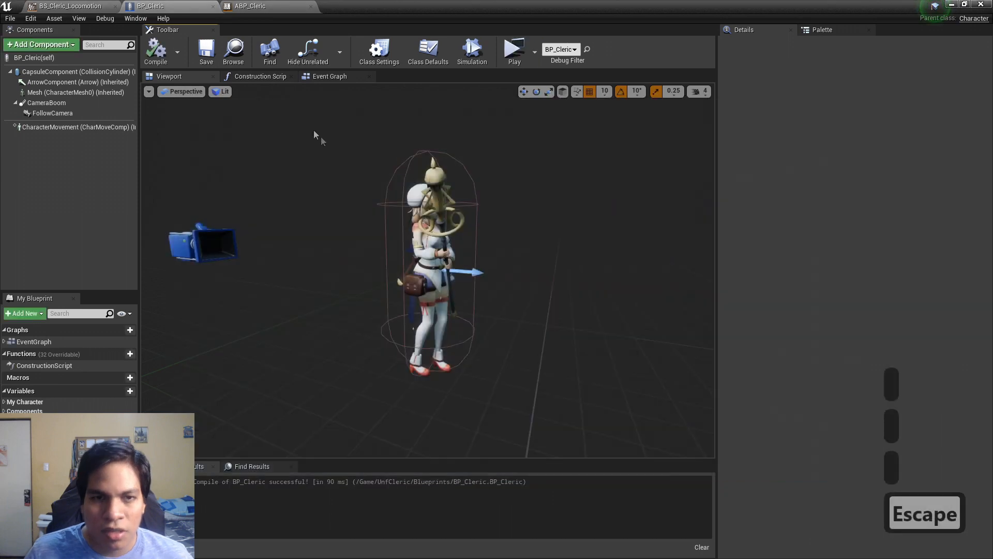
# Step: Return to ABP_Cleric and open the graph of its Idle/Run state
pyautogui.click(278, 5)
pyautogui.moveTo(547, 186); pyautogui.dragTo(441, 174, button='right')
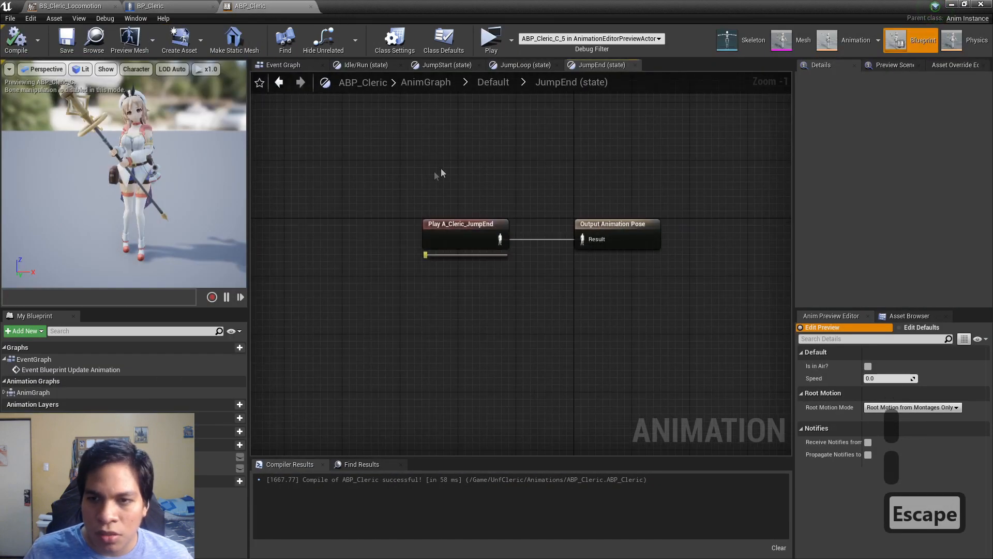
pyautogui.click(290, 65)
pyautogui.click(369, 66)
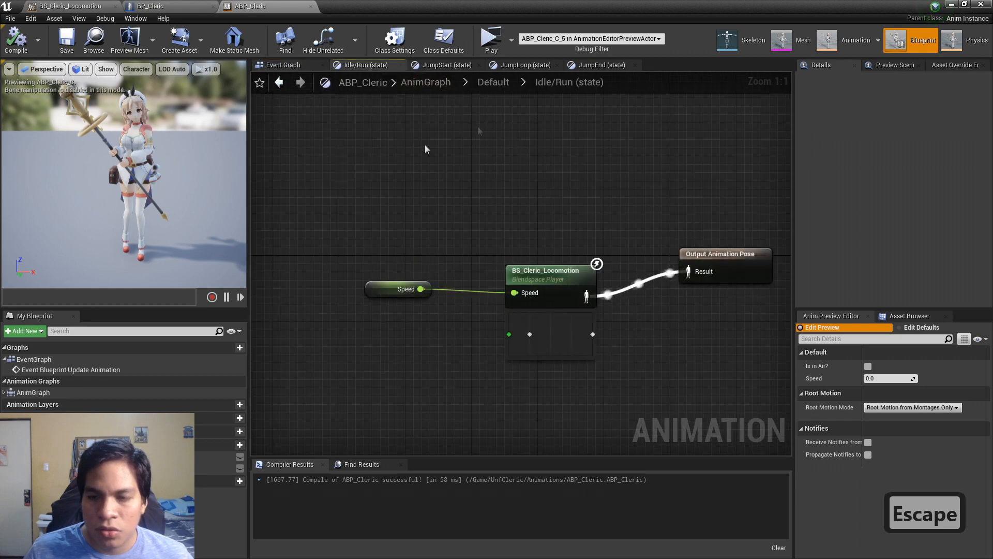
# Step: Return to the Default state machine and set the JumpLoop to JumpEnd transition's blend duration to 0
pyautogui.click(496, 83)
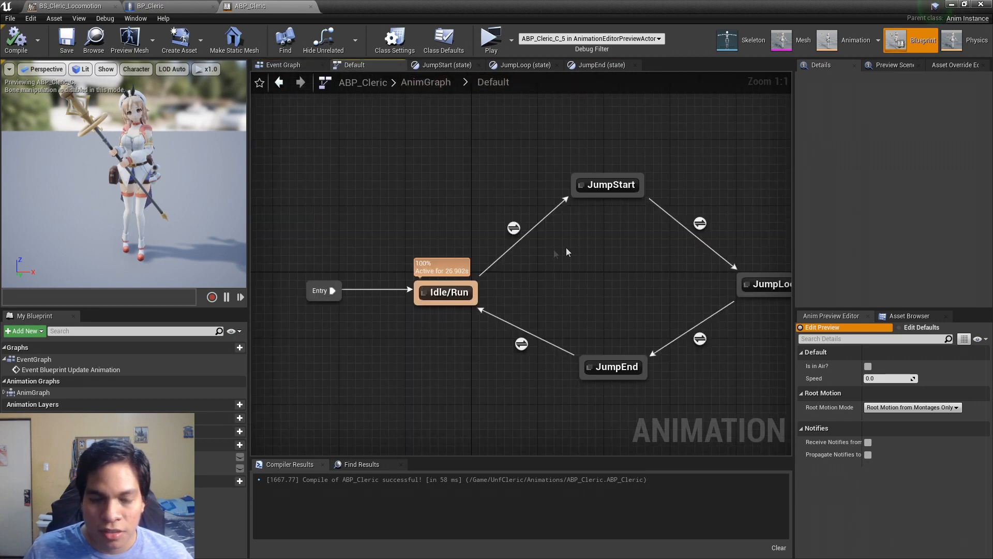
pyautogui.moveTo(557, 262); pyautogui.dragTo(448, 193, button='right')
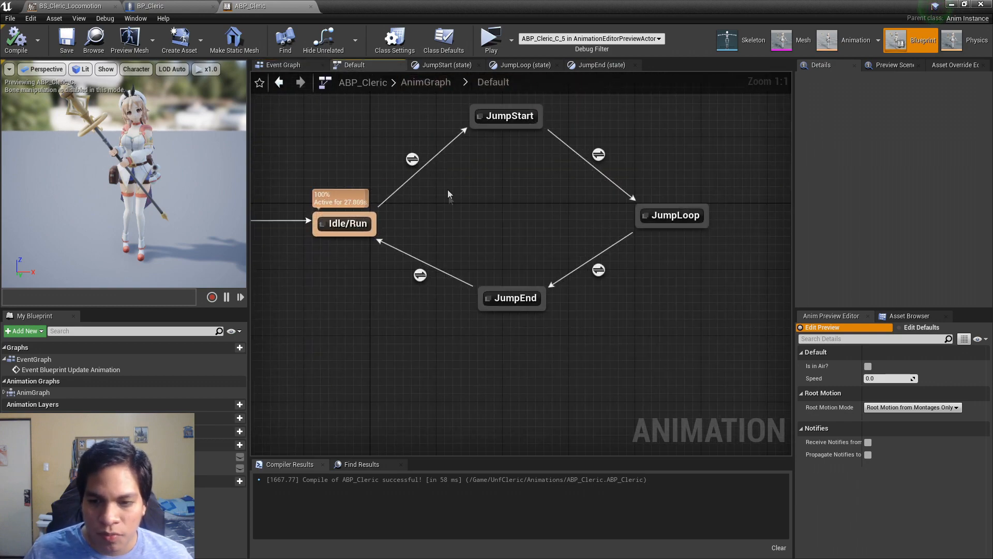
pyautogui.click(420, 275)
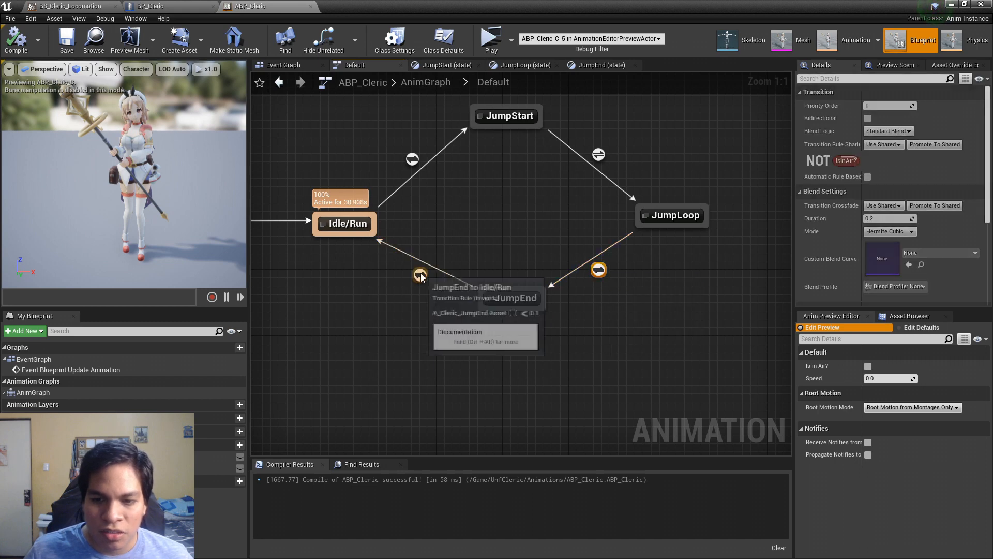
pyautogui.click(539, 268)
pyautogui.click(598, 270)
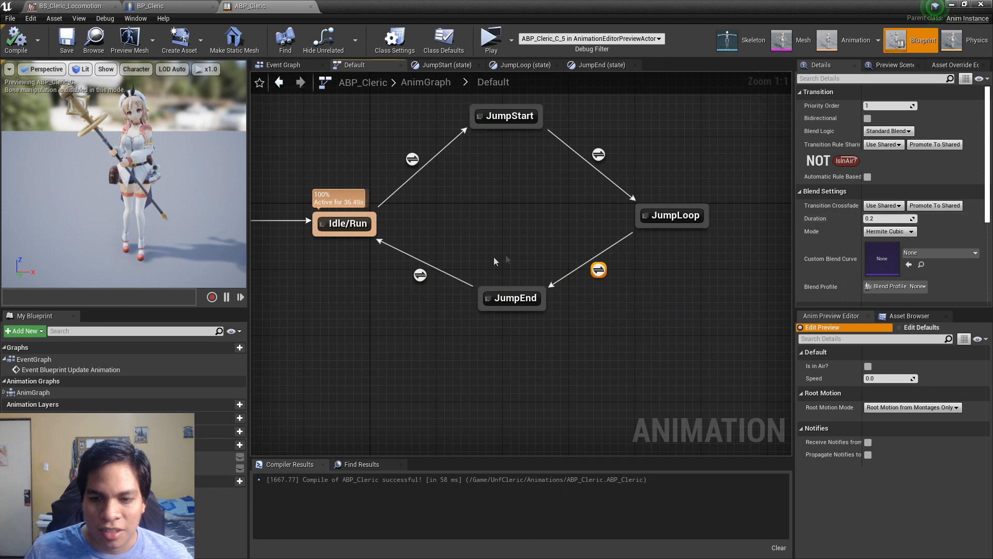
pyautogui.click(423, 276)
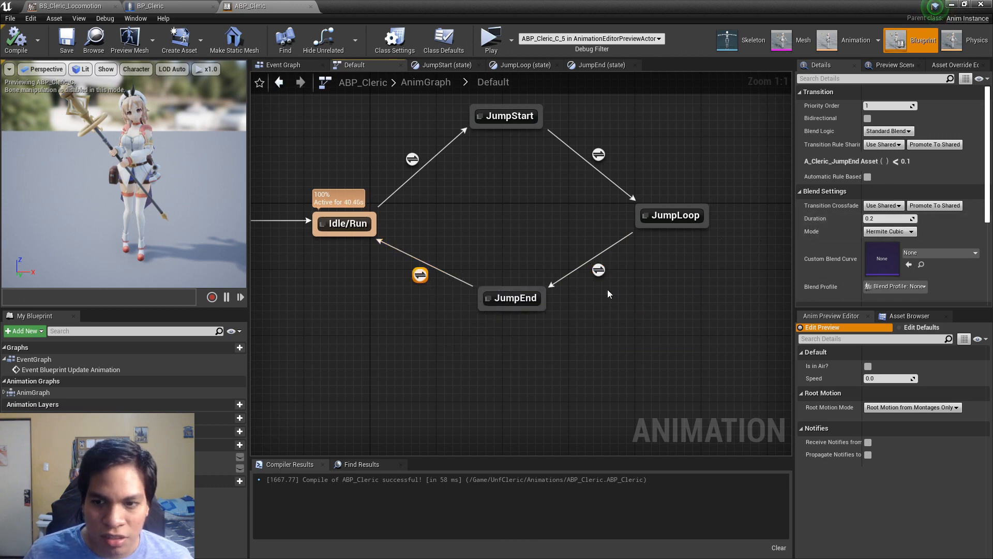
pyautogui.click(600, 271)
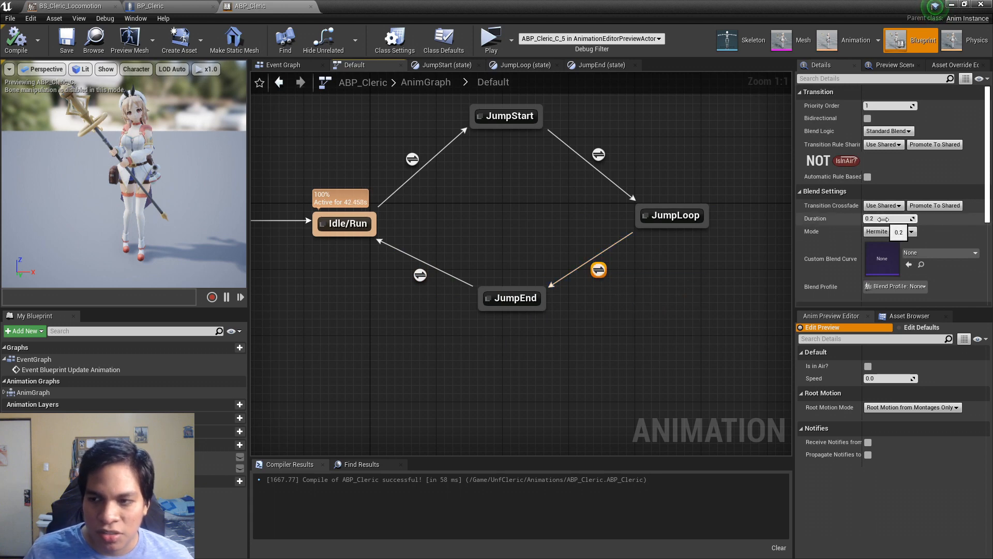
pyautogui.write('0')
pyautogui.press('Return')
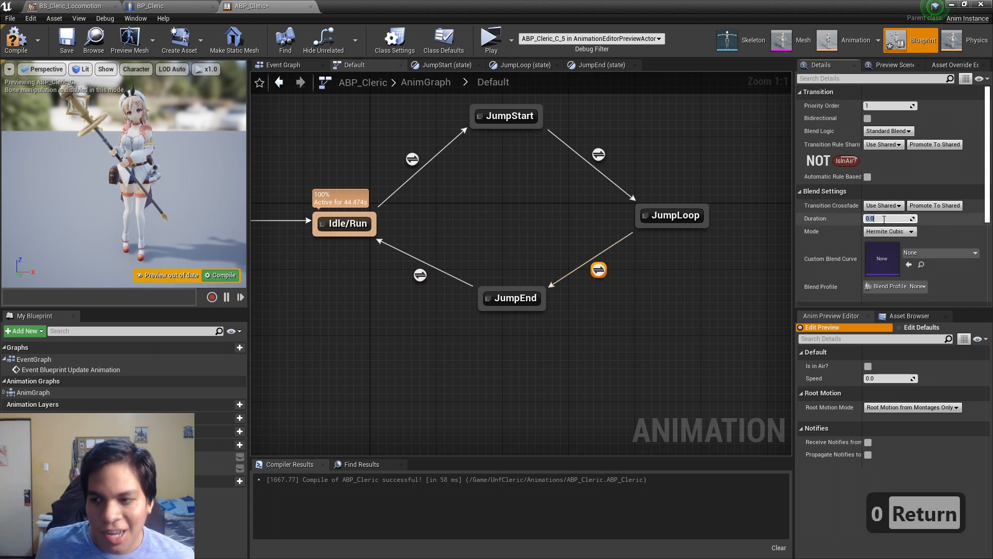
# Step: Set the blend duration of the JumpEnd to Idle/Run transition to 0
pyautogui.click(422, 275)
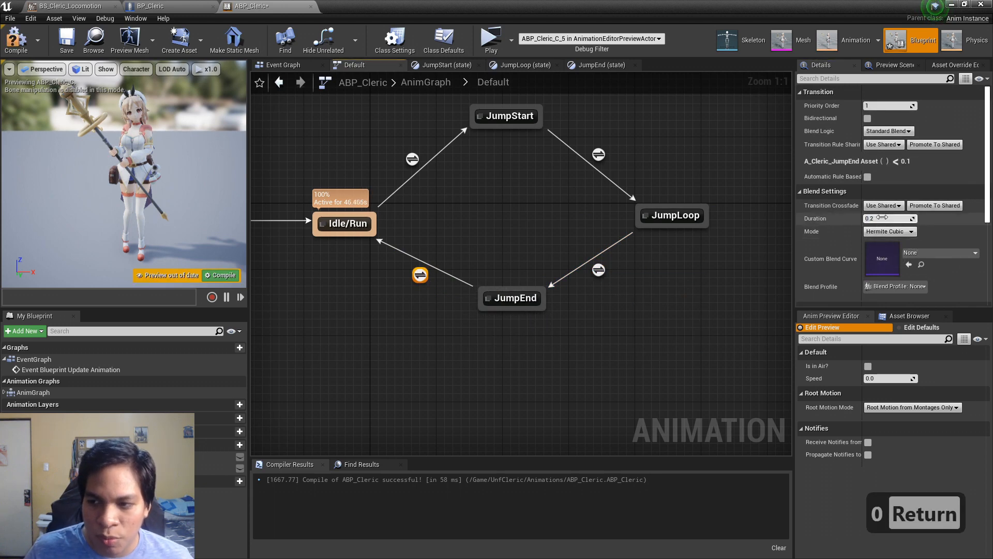
pyautogui.write('0')
pyautogui.press('Return')
pyautogui.press('Return')
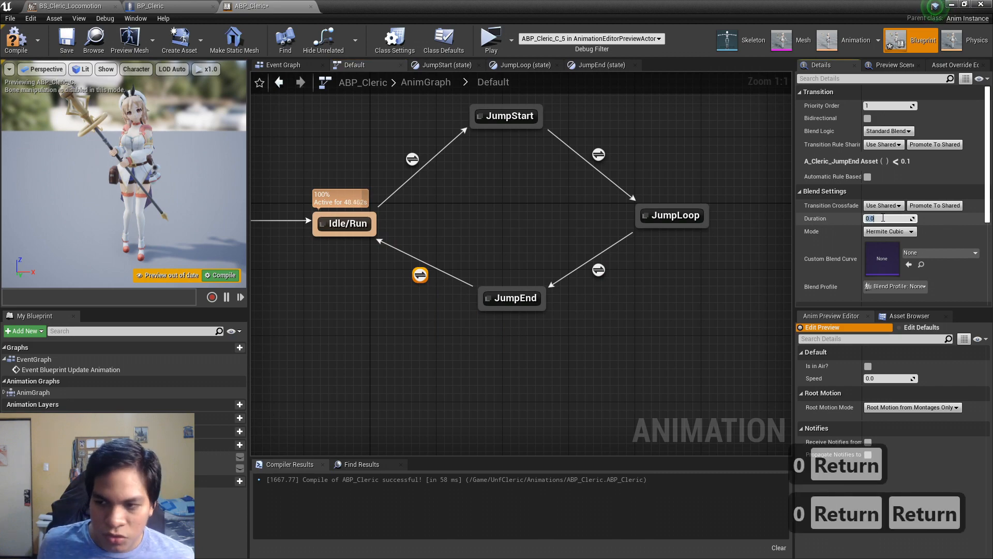
# Step: Play-test the character's jump and landing in the game preview, and stop the preview
pyautogui.click(492, 43)
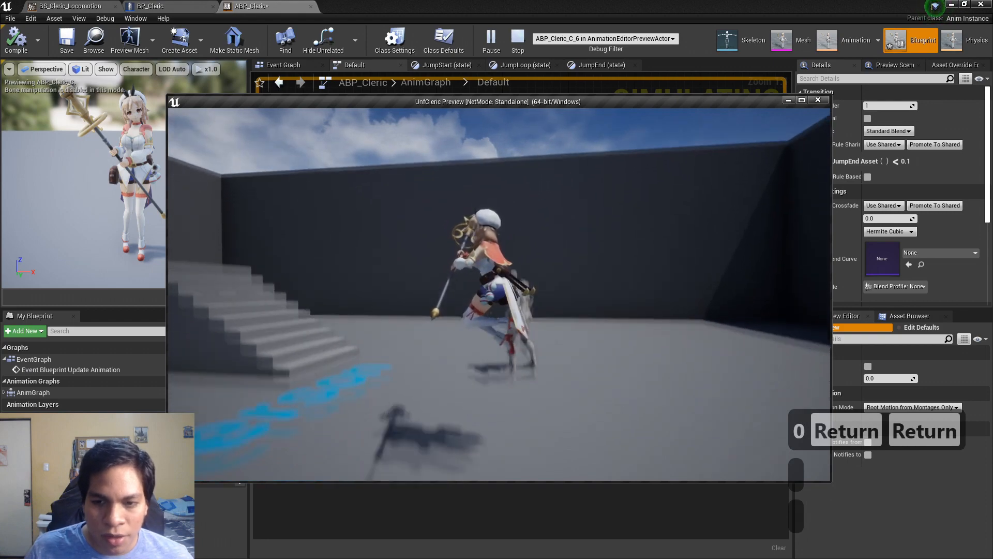
pyautogui.press('space')
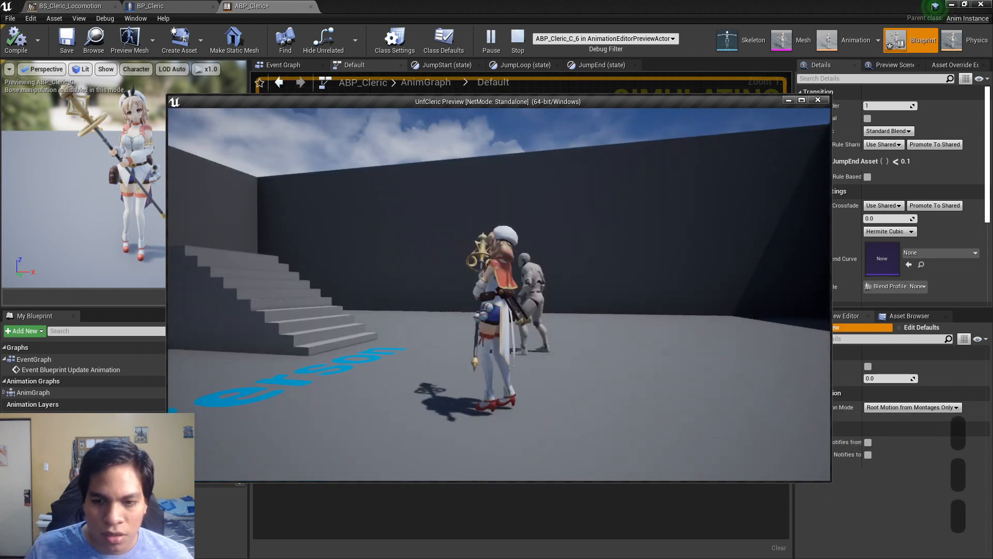
pyautogui.press('space')
pyautogui.press('Escape')
# Step: Test another jump and turn off Loop Animation on the Play A_Cleric_JumpEnd node in the JumpEnd state
pyautogui.doubleClick(524, 295)
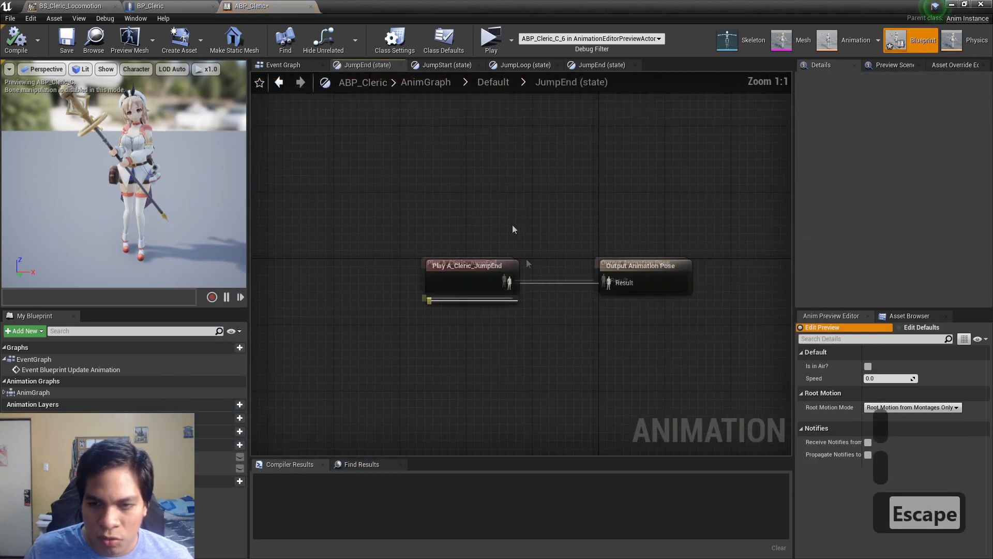
pyautogui.click(468, 274)
pyautogui.click(491, 39)
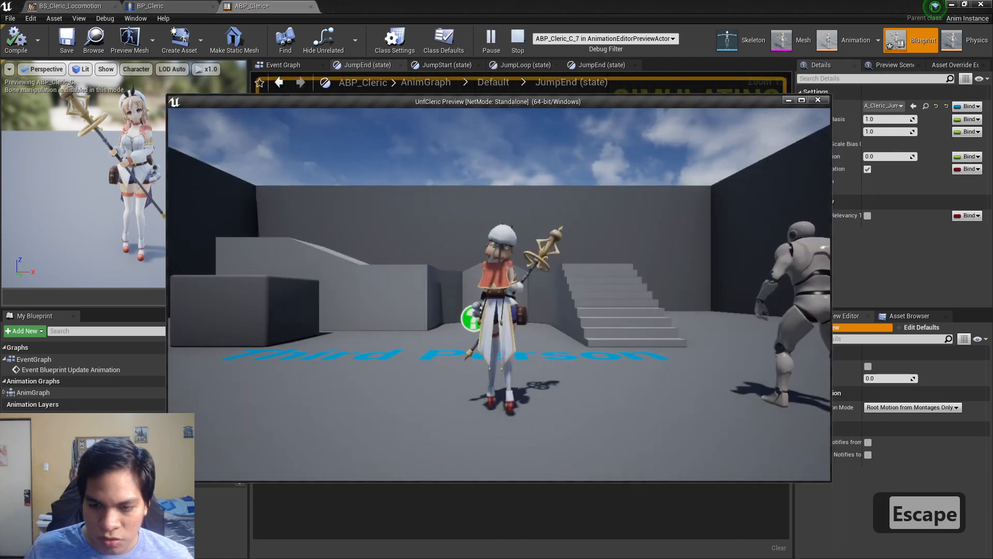
pyautogui.press('space')
pyautogui.press('Escape')
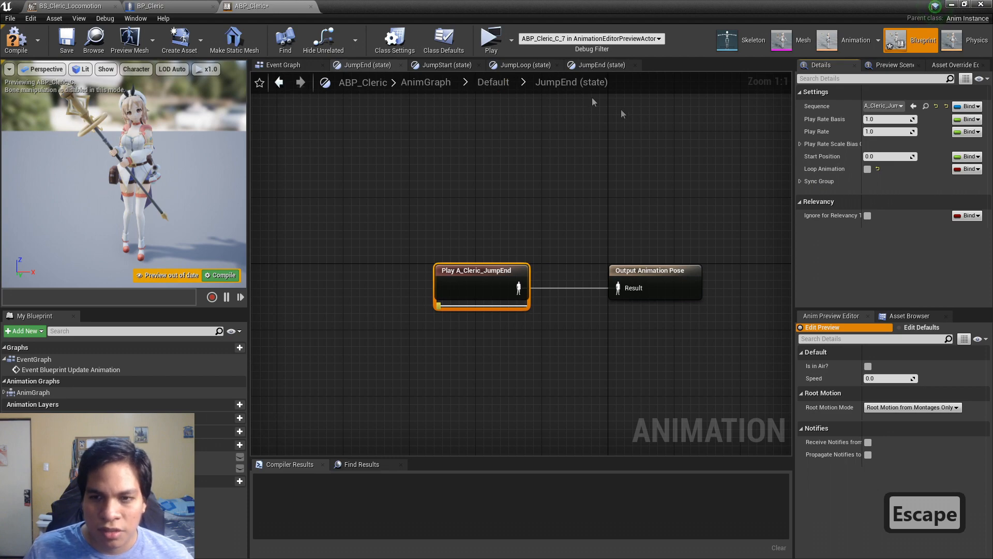
# Step: Open the JumpEnd to Idle/Run transition rule and examine its time remaining ratio and less-than comparison nodes
pyautogui.click(494, 82)
pyautogui.click(520, 344)
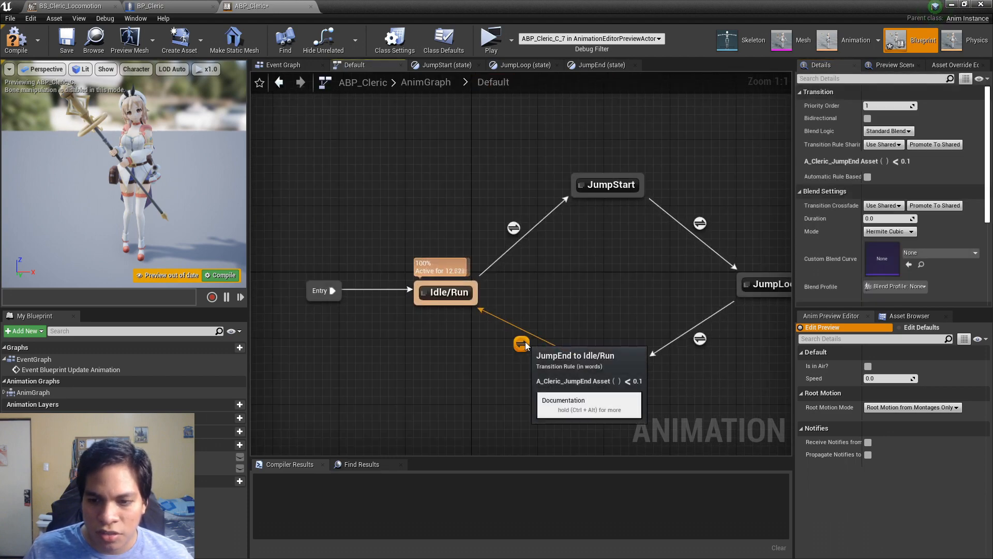
pyautogui.doubleClick(525, 350)
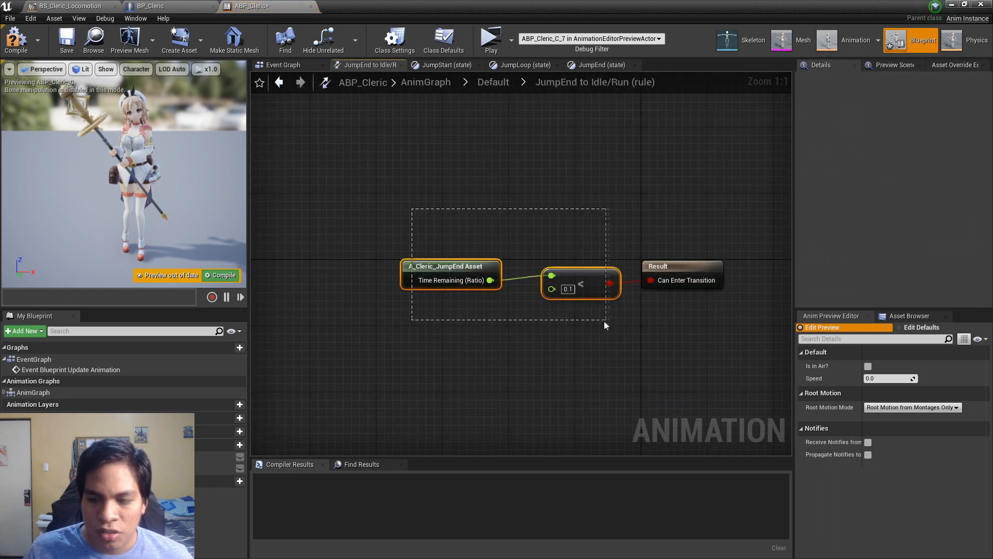
pyautogui.moveTo(583, 315); pyautogui.dragTo(551, 303, button='right')
pyautogui.click(448, 254)
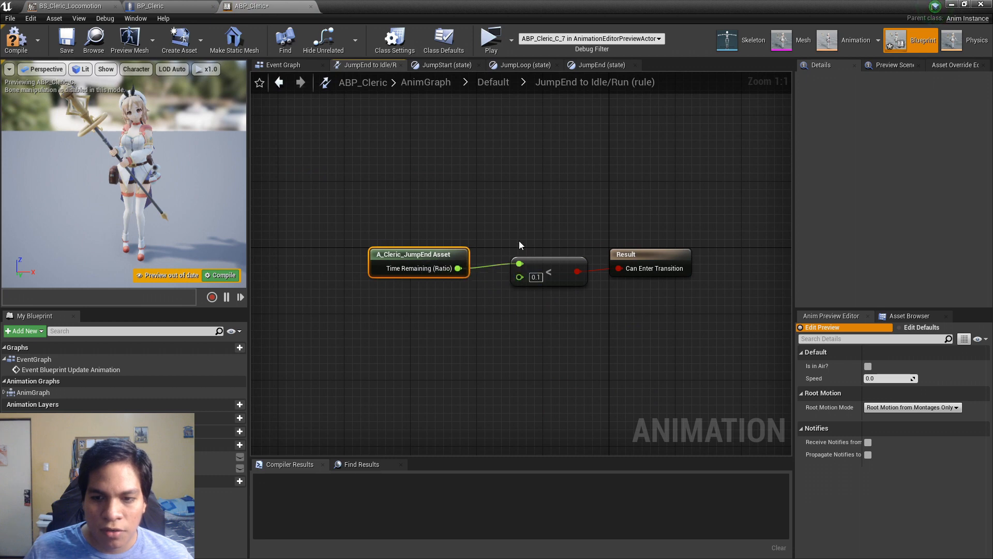
pyautogui.moveTo(499, 226); pyautogui.dragTo(546, 287)
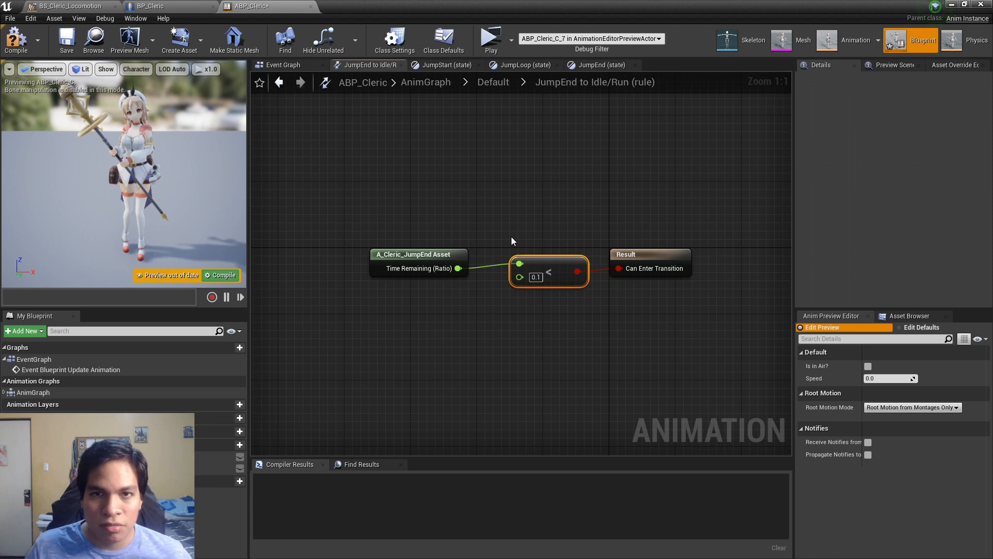
# Step: Search the rule graph's available nodes for "remain" to look over the time remaining functions, and close the list
pyautogui.rightClick(427, 206)
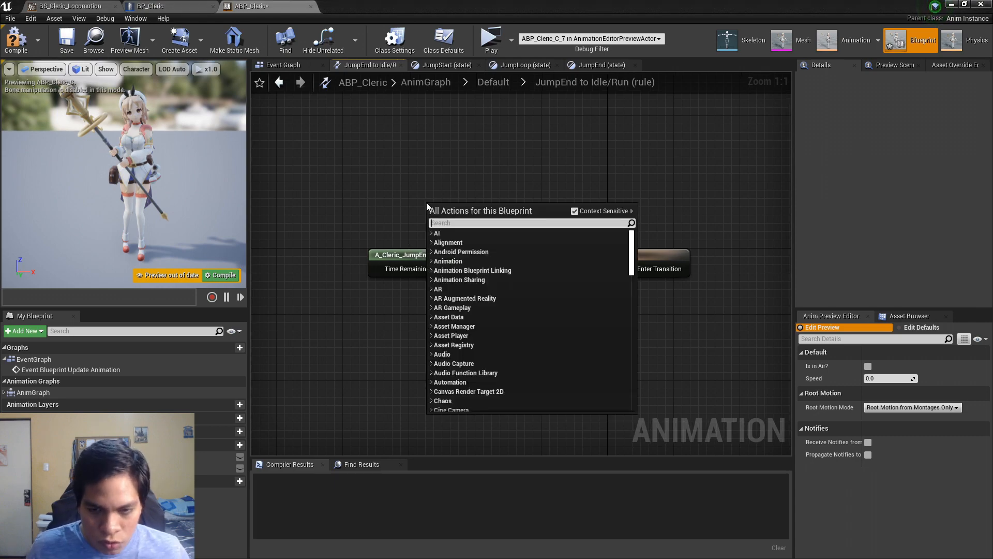
pyautogui.rightClick(380, 307)
pyautogui.write('time')
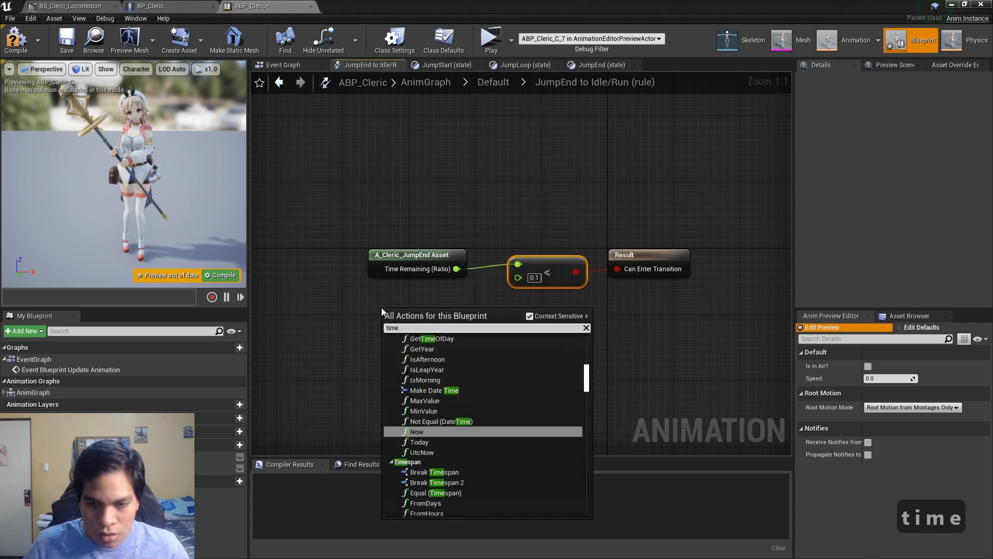
pyautogui.press('BackSpace')
pyautogui.press('BackSpace')
pyautogui.press('BackSpace')
pyautogui.press('BackSpace')
pyautogui.press('BackSpace')
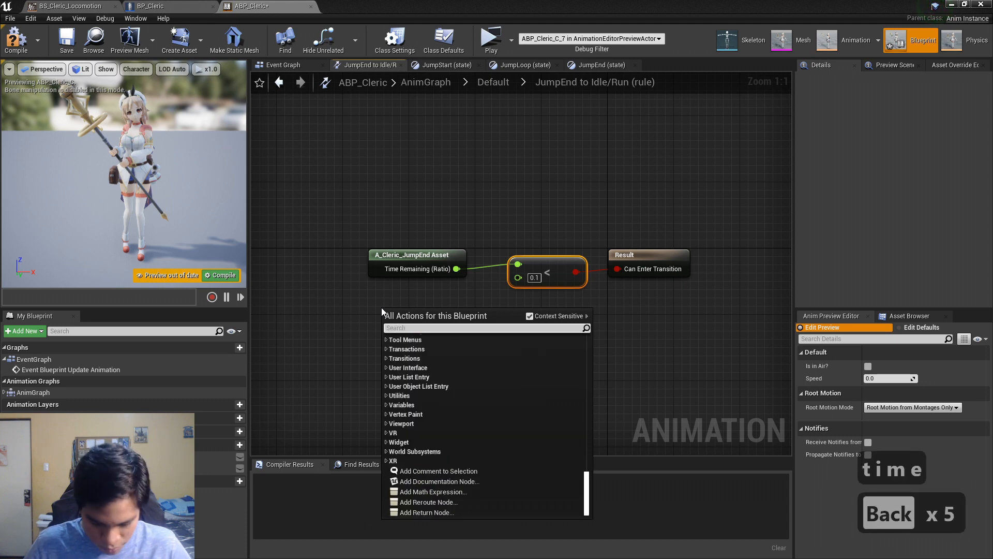
pyautogui.write('ream')
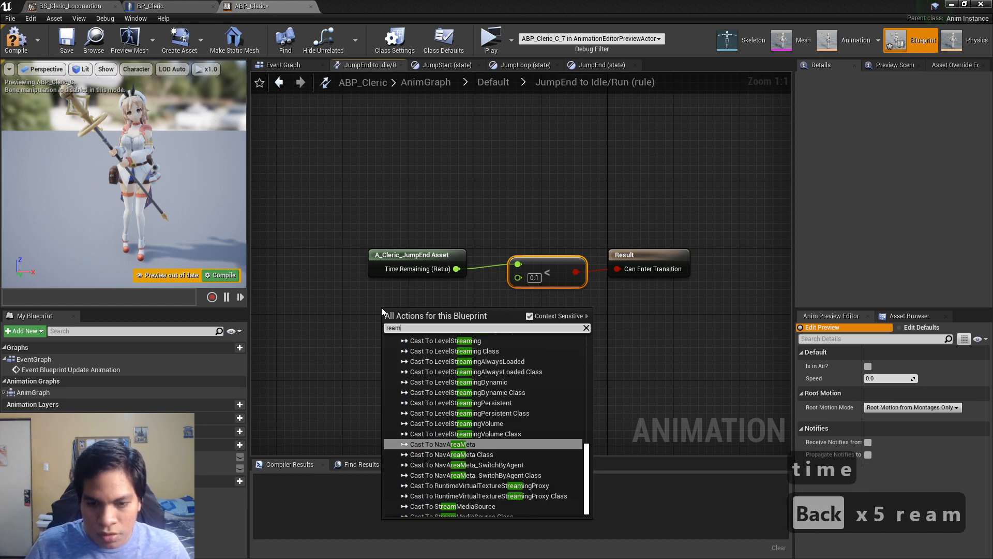
pyautogui.press('BackSpace')
pyautogui.press('BackSpace')
pyautogui.write('main')
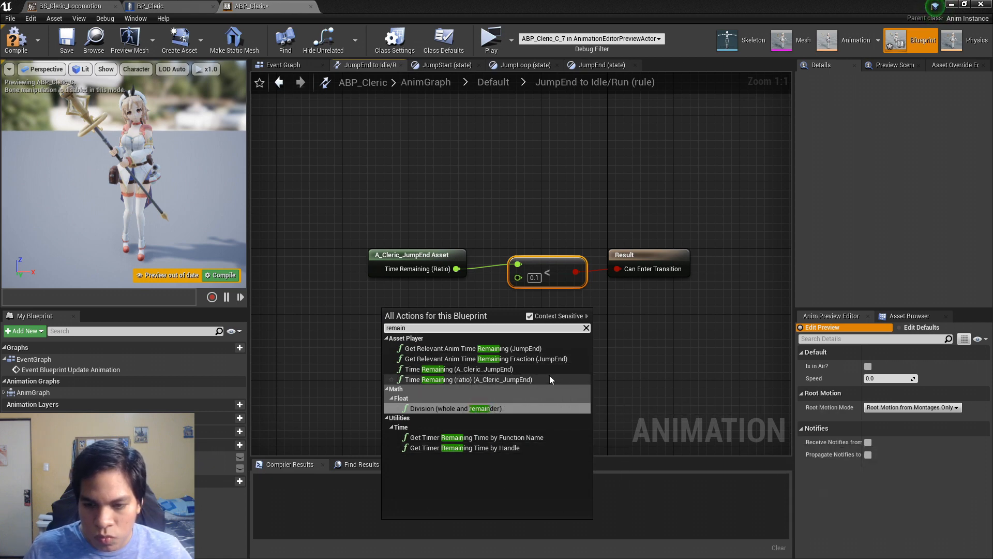
pyautogui.click(412, 271)
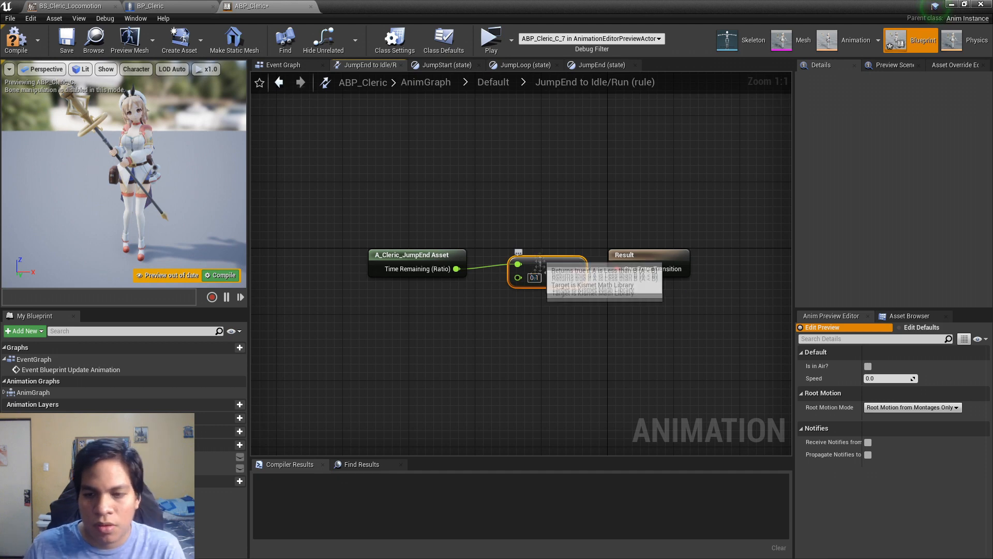
# Step: Replace the less-than node with a float <= float comparison against 0.001, linking Time Remaining (Ratio) to Can Enter Transition
pyautogui.press('Delete')
pyautogui.moveTo(457, 268); pyautogui.dragTo(514, 271)
pyautogui.write('<=')
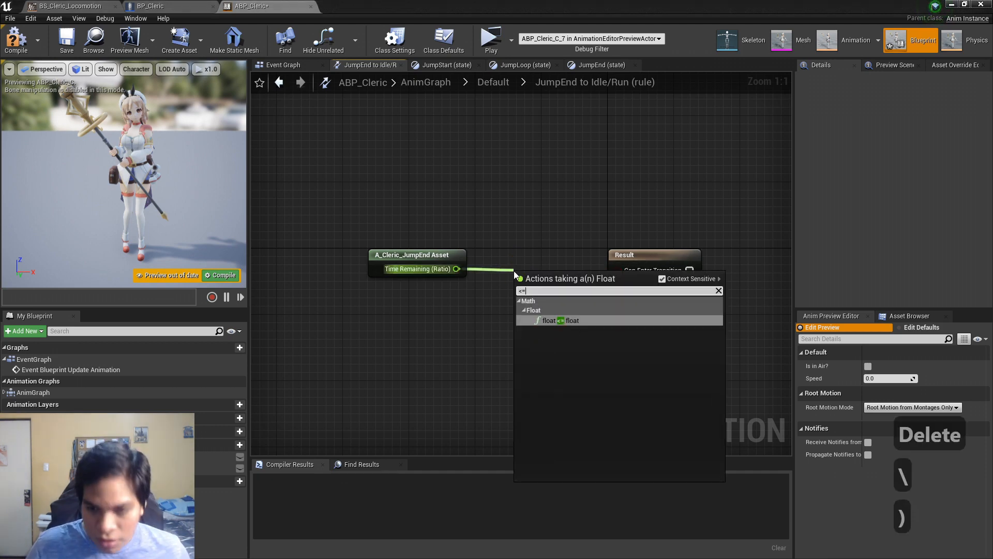
pyautogui.press('Return')
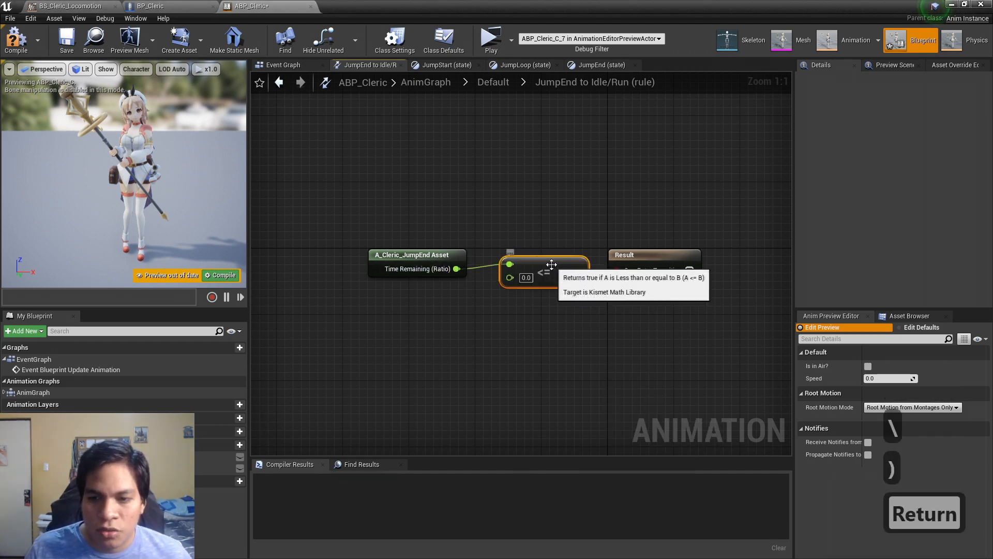
pyautogui.moveTo(577, 280); pyautogui.dragTo(617, 270)
pyautogui.write('0.001')
pyautogui.press('Return')
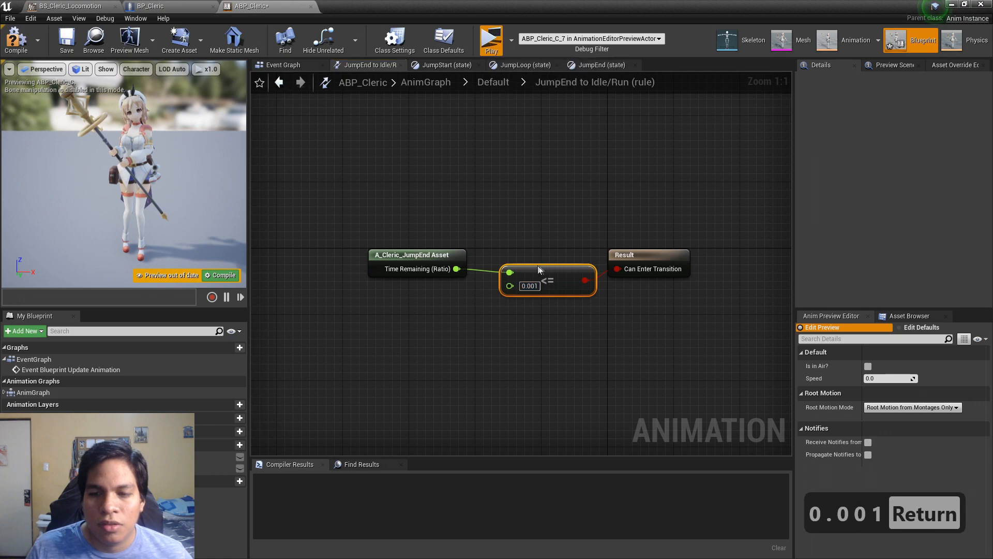
# Step: Launch the game preview and make the Cleric jump repeatedly to check the landing animation with the new transition rule
pyautogui.click(473, 319)
pyautogui.press('space')
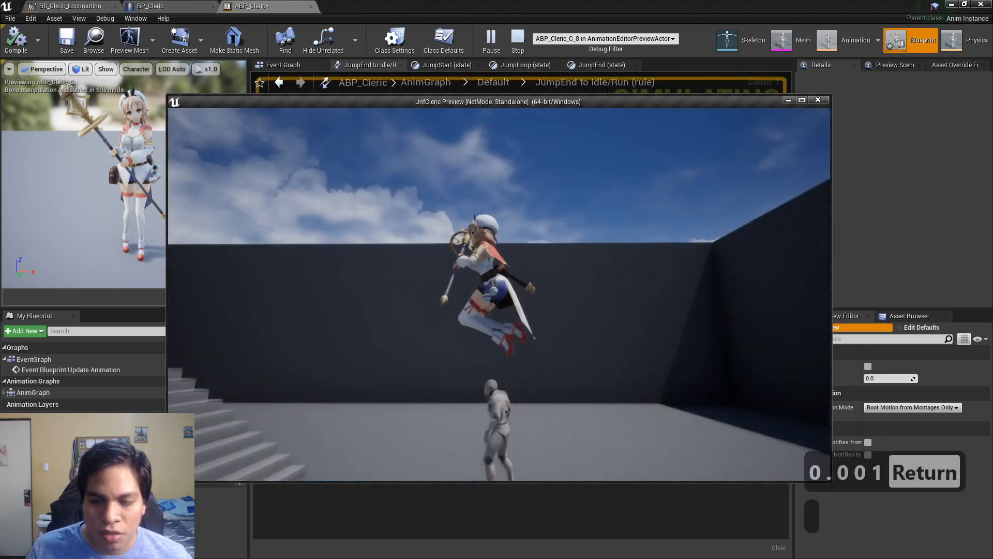
pyautogui.press('space')
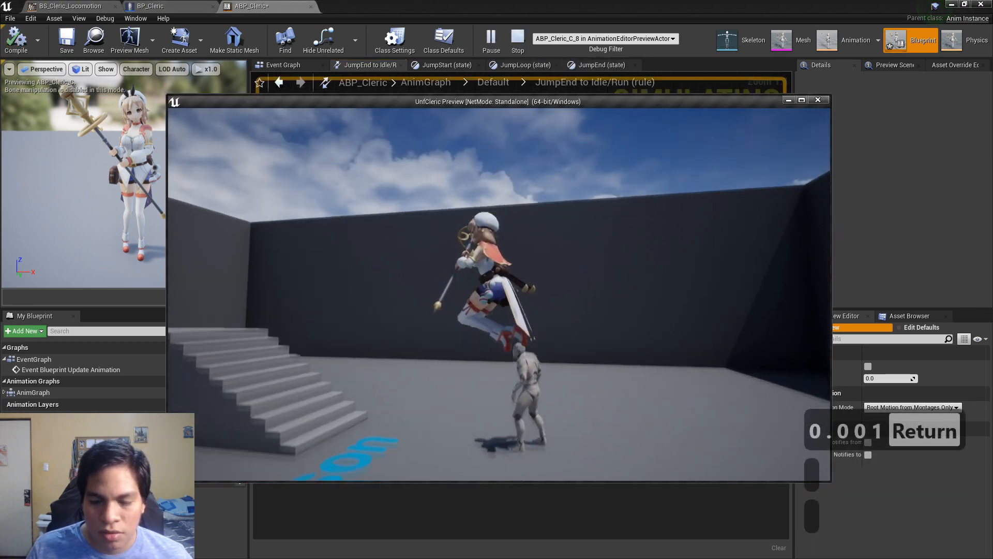
pyautogui.press('space')
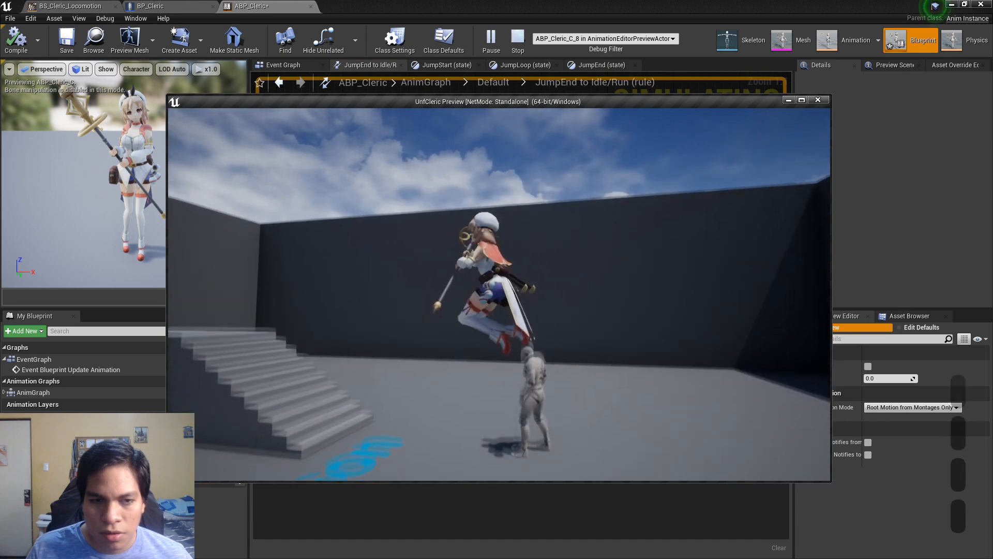
pyautogui.press('space')
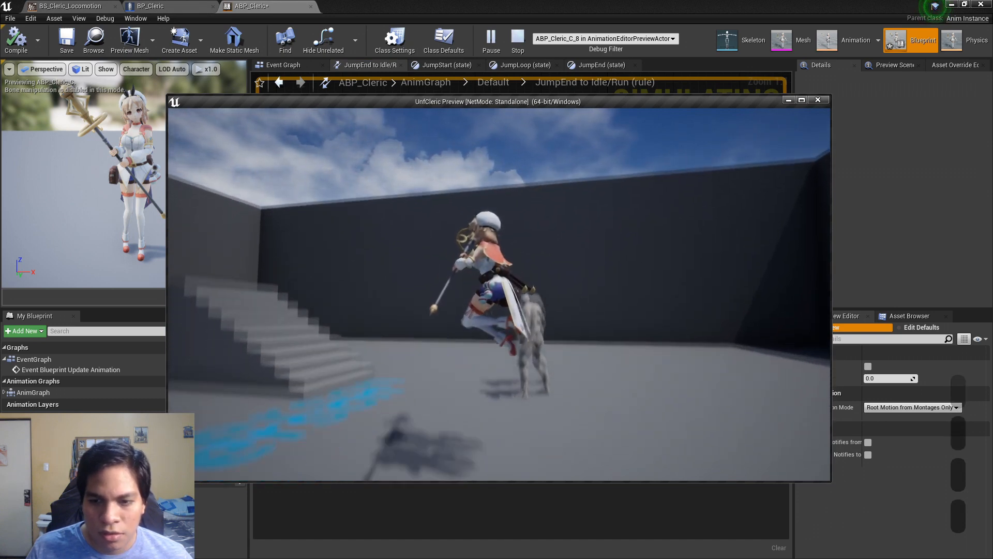
pyautogui.press('space')
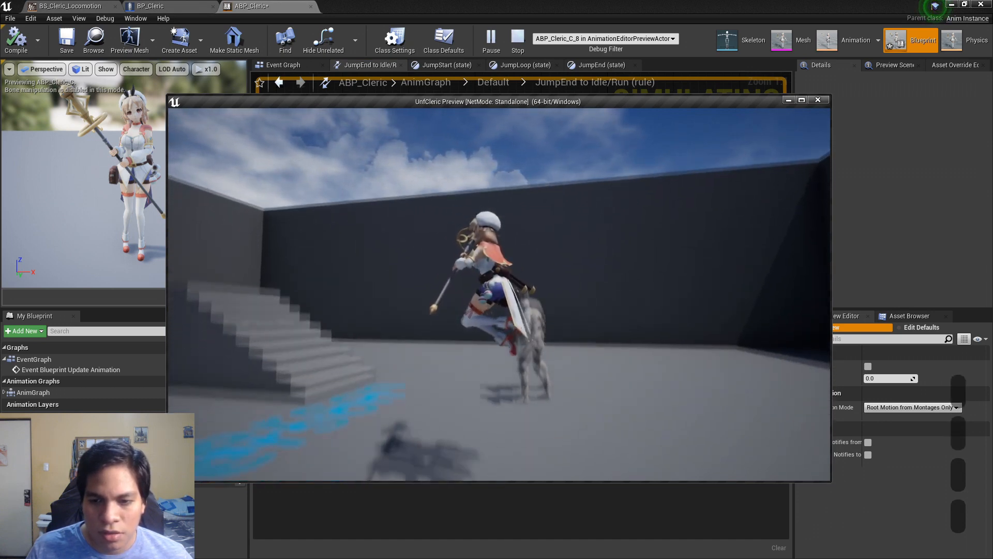
pyautogui.press('space')
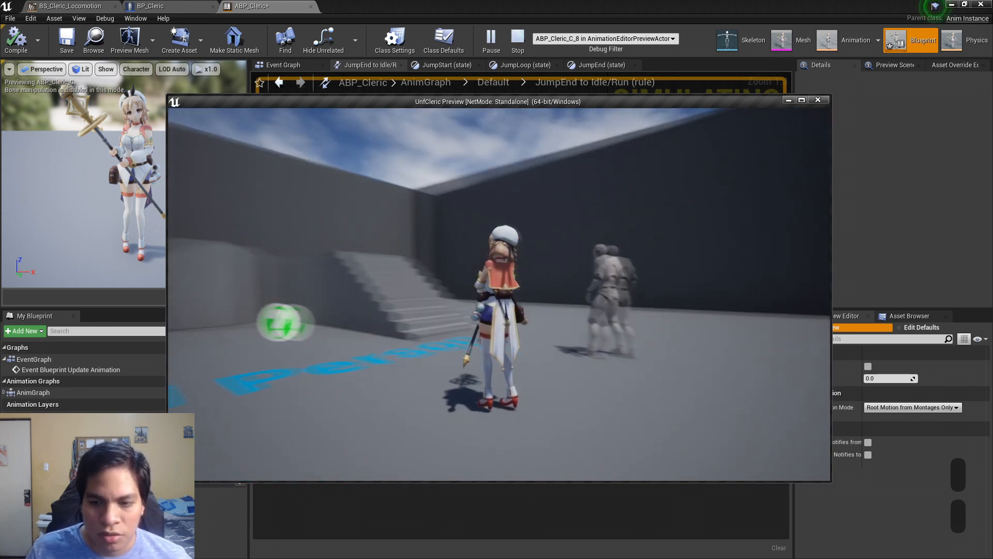
# Step: Run and jump the Cleric around the level to check landings while moving, and end the game preview
pyautogui.press('w')
pyautogui.press('a')
pyautogui.press('space')
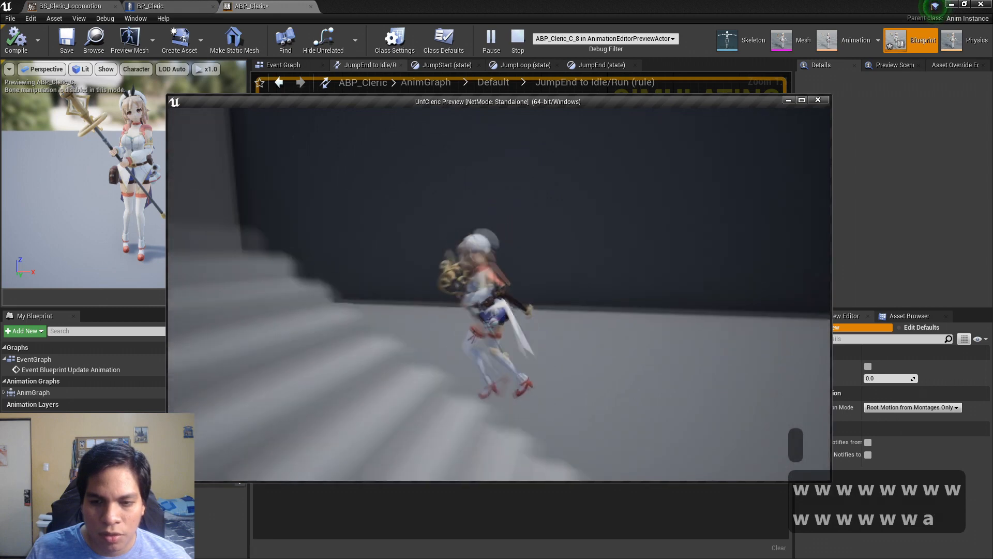
pyautogui.press('w')
pyautogui.press('w')
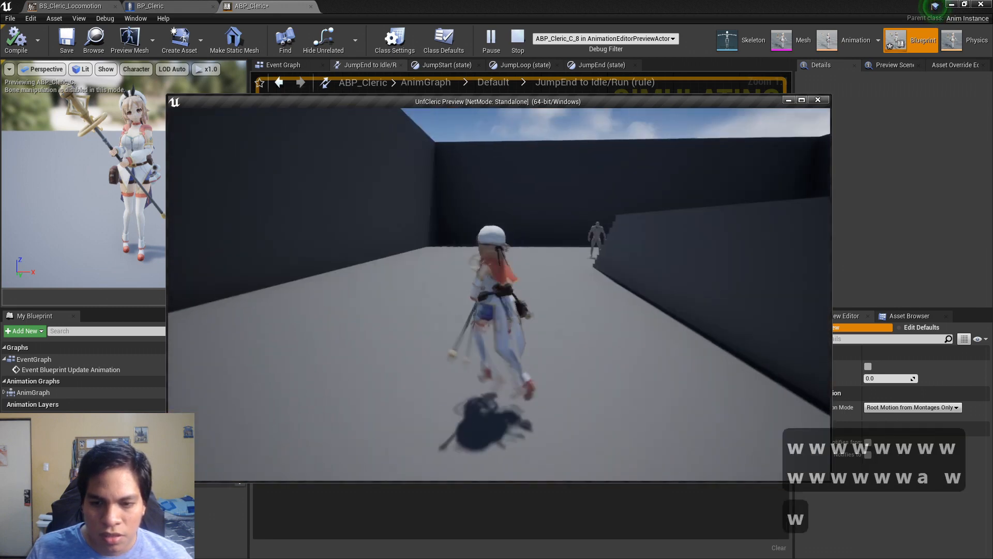
pyautogui.press('a')
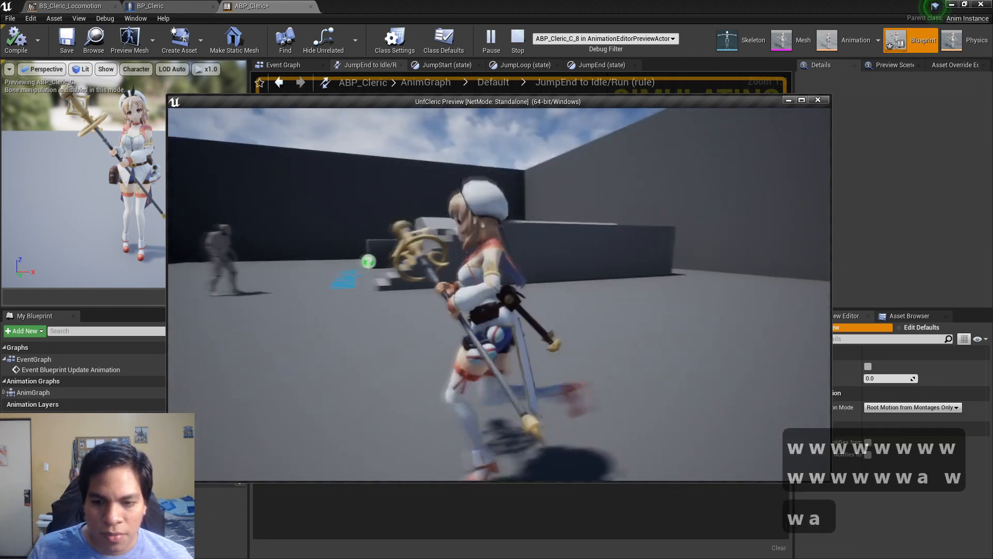
pyautogui.press('space')
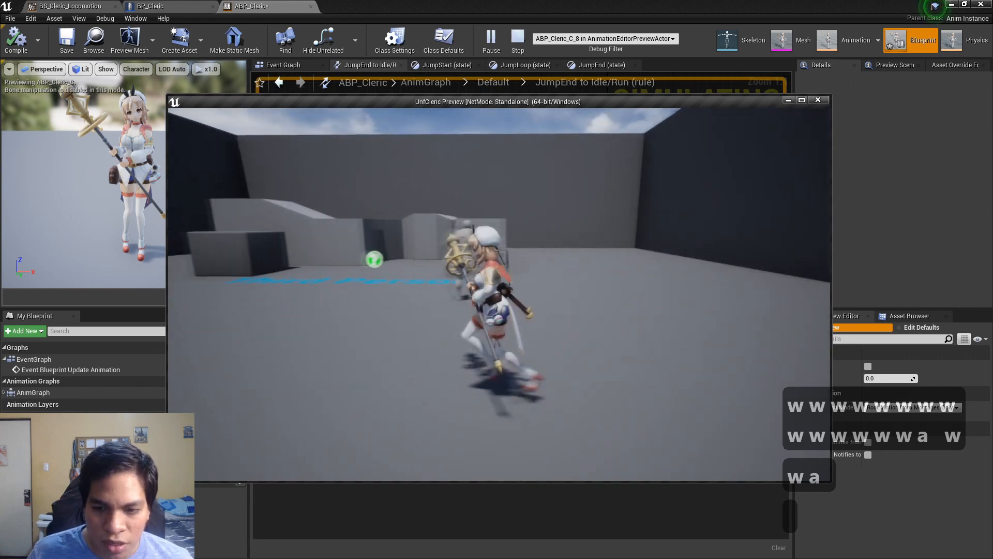
pyautogui.press('space')
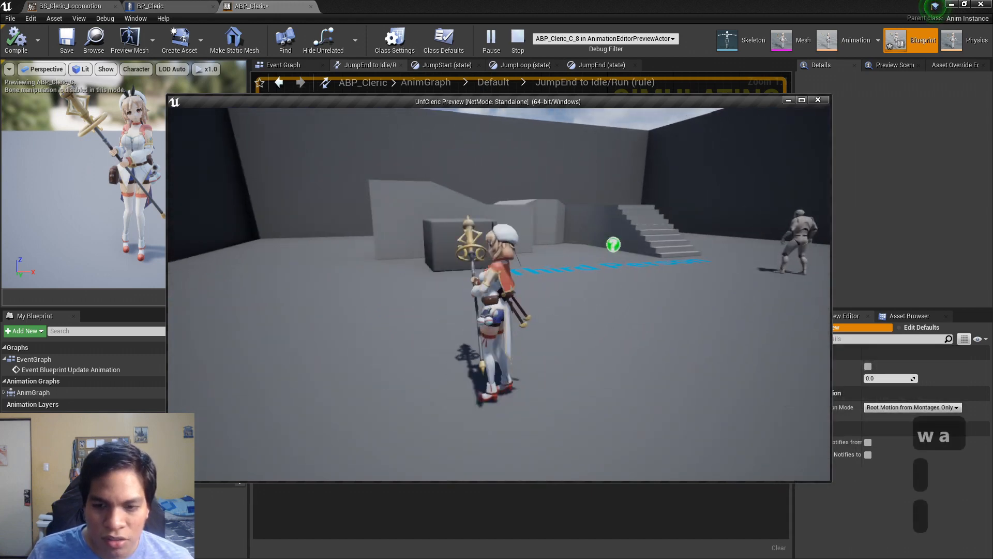
pyautogui.press('Escape')
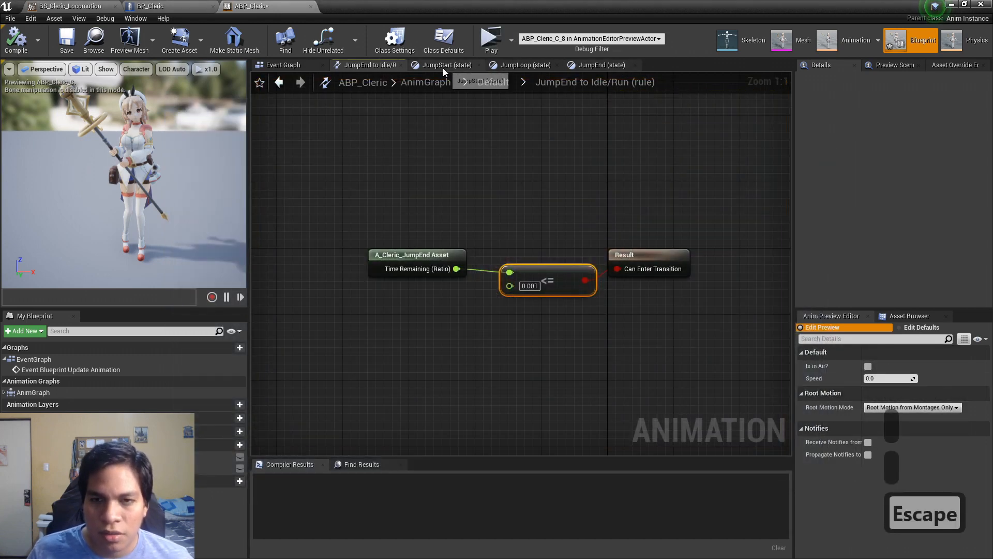
# Step: In the Default state machine, set the blend Duration to 0.1 on the JumpLoop to JumpEnd and JumpEnd to Idle/Run transitions
pyautogui.click(510, 84)
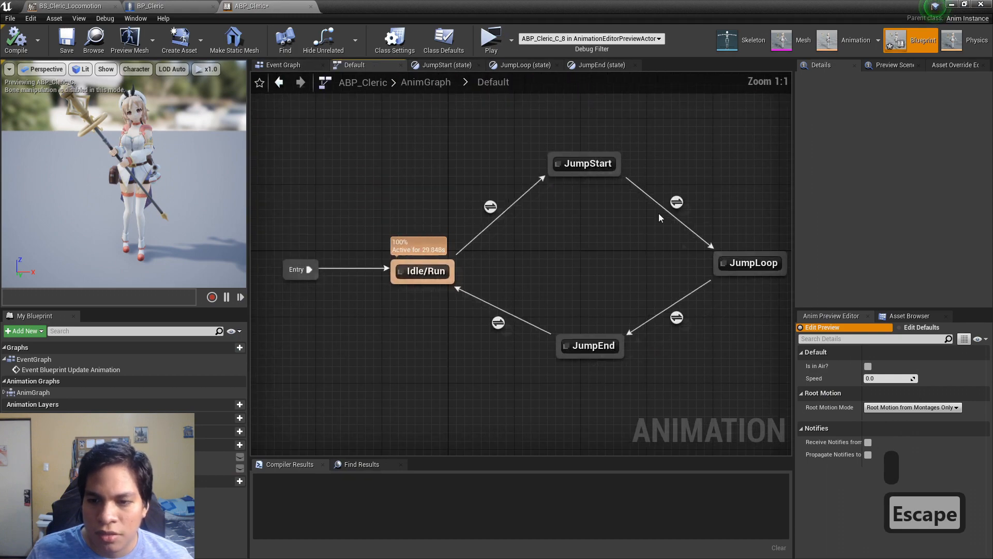
pyautogui.click(629, 323)
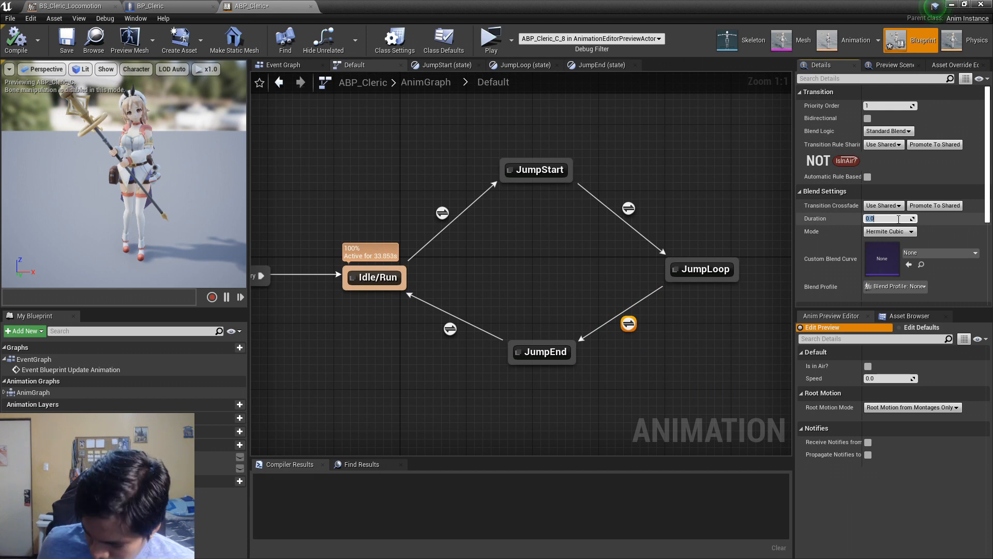
pyautogui.click(898, 218)
pyautogui.write('0.1')
pyautogui.press('Return')
pyautogui.click(449, 330)
pyautogui.write('0.1')
pyautogui.press('Return')
# Step: Play-test running and jumping in several directions to check the blended landing transitions, and end the game preview
pyautogui.click(495, 46)
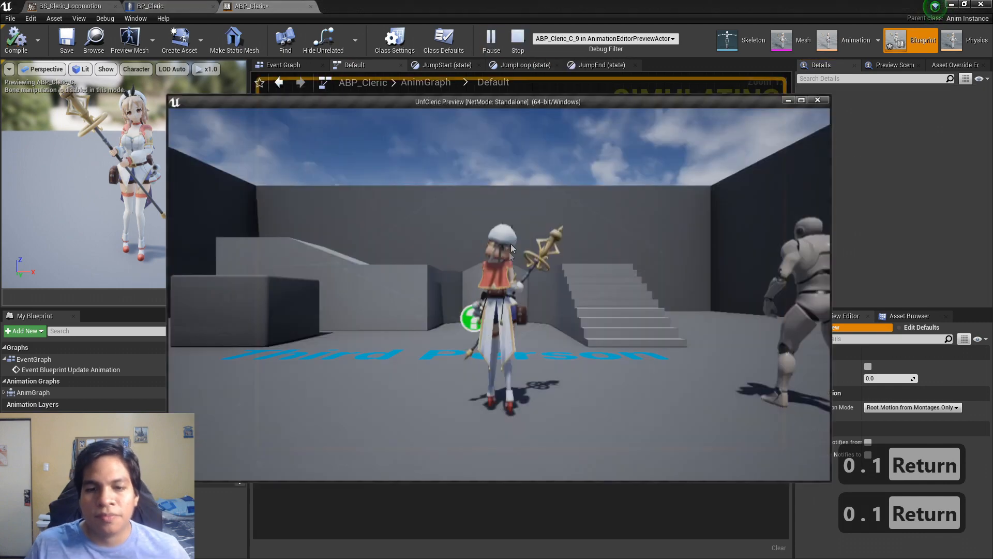
pyautogui.press('space')
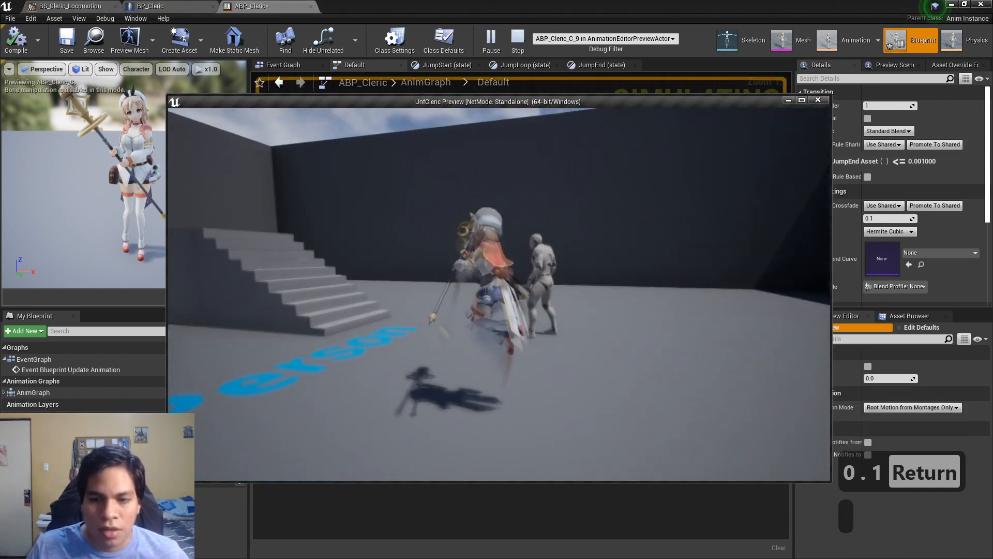
pyautogui.press('a')
pyautogui.press('w')
pyautogui.press('a')
pyautogui.press('s')
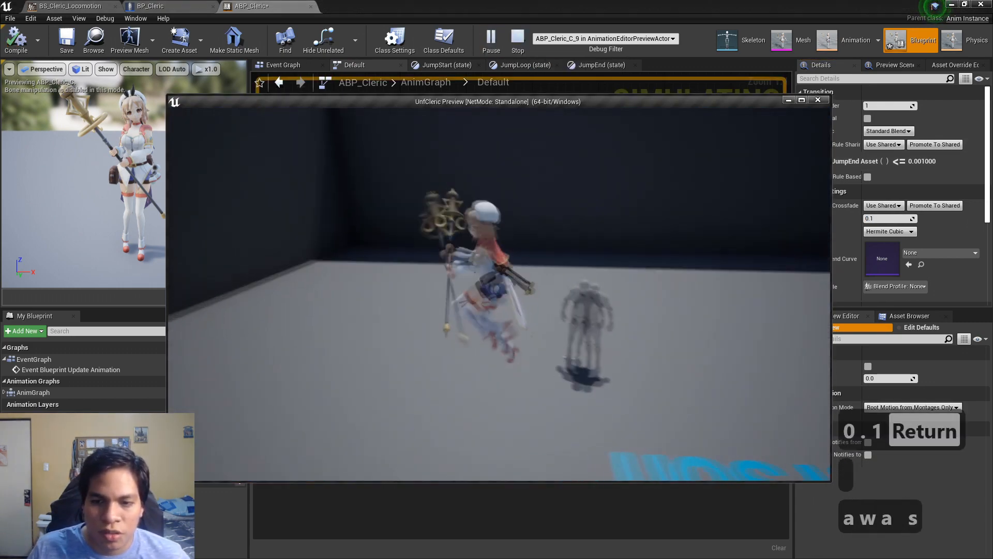
pyautogui.press('w')
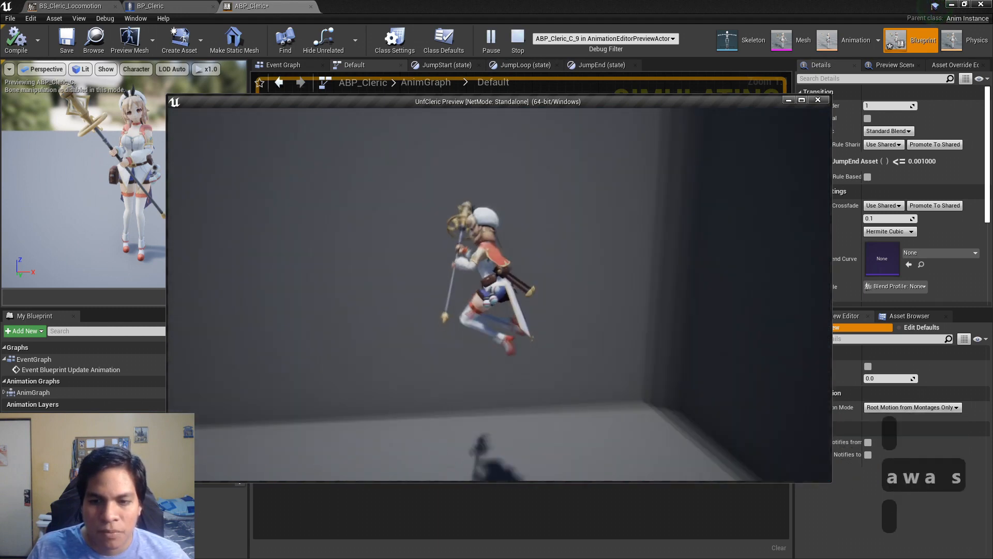
pyautogui.press('a')
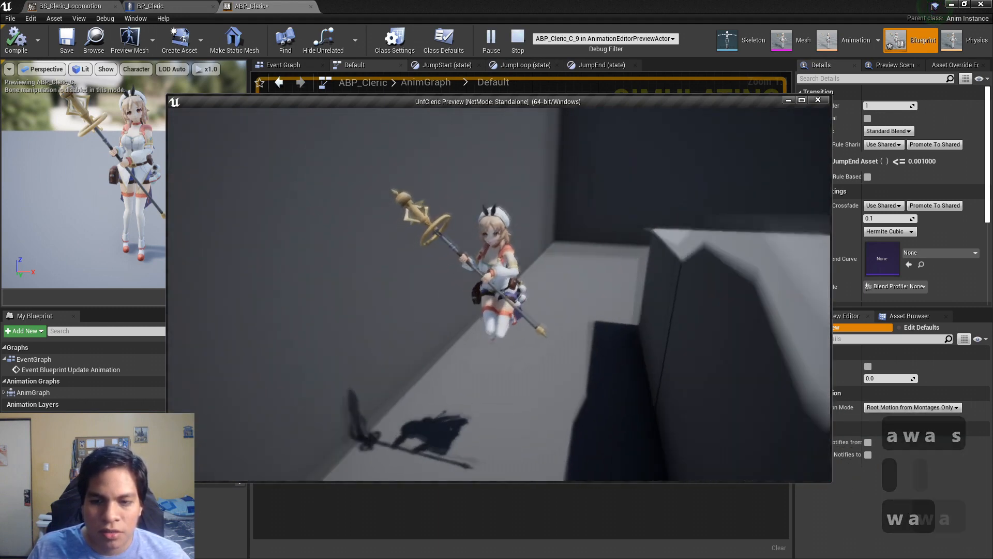
pyautogui.press('w')
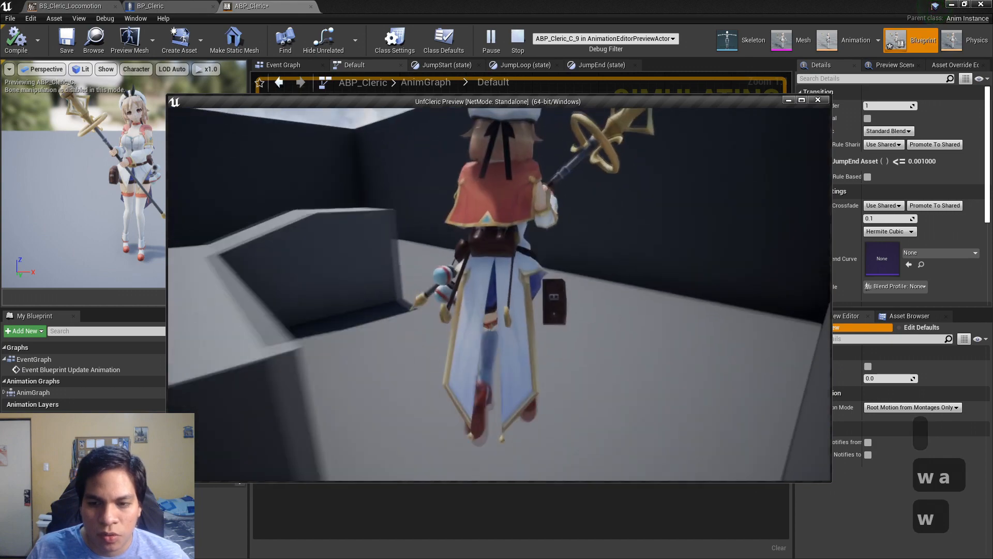
pyautogui.press('space')
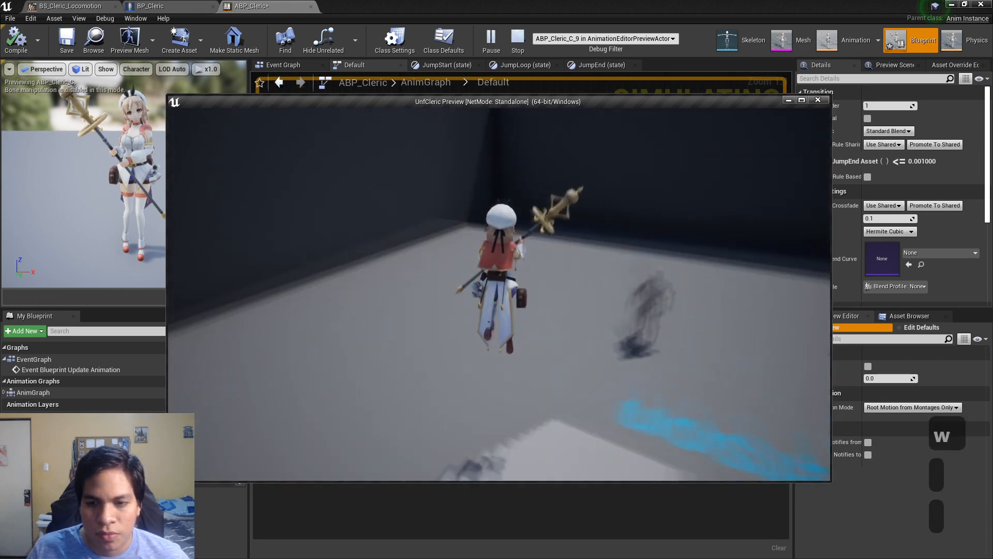
pyautogui.press('a')
pyautogui.press('Escape')
# Step: In the JumpEnd state, set the Play A_Cleric_JumpEnd node's Play Rate to 0.2 and launch the game preview
pyautogui.doubleClick(541, 351)
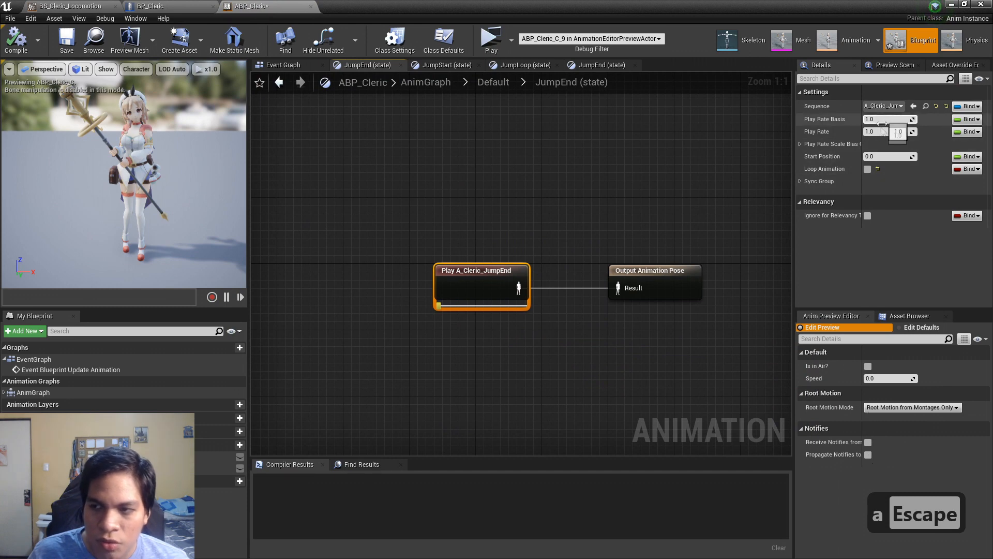
pyautogui.write('0.2')
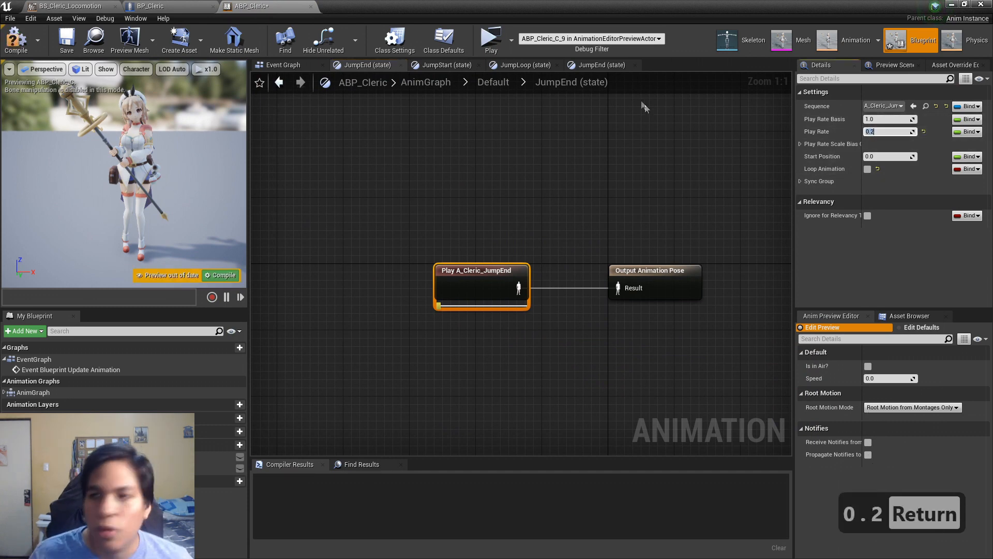
pyautogui.click(498, 54)
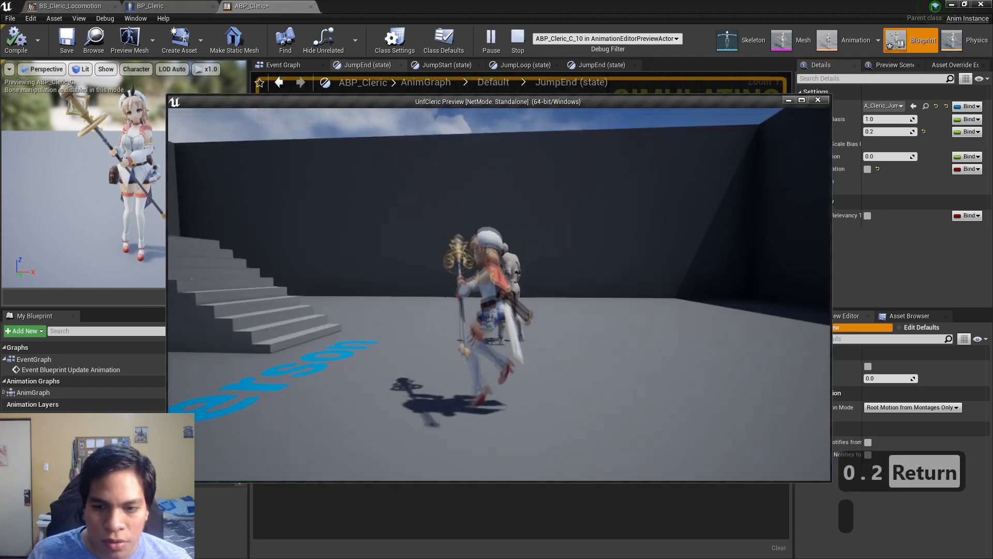
# Step: Move the Cleric sideways and jump to examine the slowed landing animation
pyautogui.press('a')
pyautogui.press('a')
pyautogui.press('a')
pyautogui.press('a')
pyautogui.press('a')
pyautogui.press('a')
pyautogui.press('a')
pyautogui.press('a')
pyautogui.press('a')
pyautogui.press('a')
pyautogui.press('a')
pyautogui.press('a')
pyautogui.press('a')
pyautogui.press('a')
pyautogui.press('a')
pyautogui.press('a')
pyautogui.press('a')
pyautogui.press('a')
pyautogui.press('a')
pyautogui.press('a')
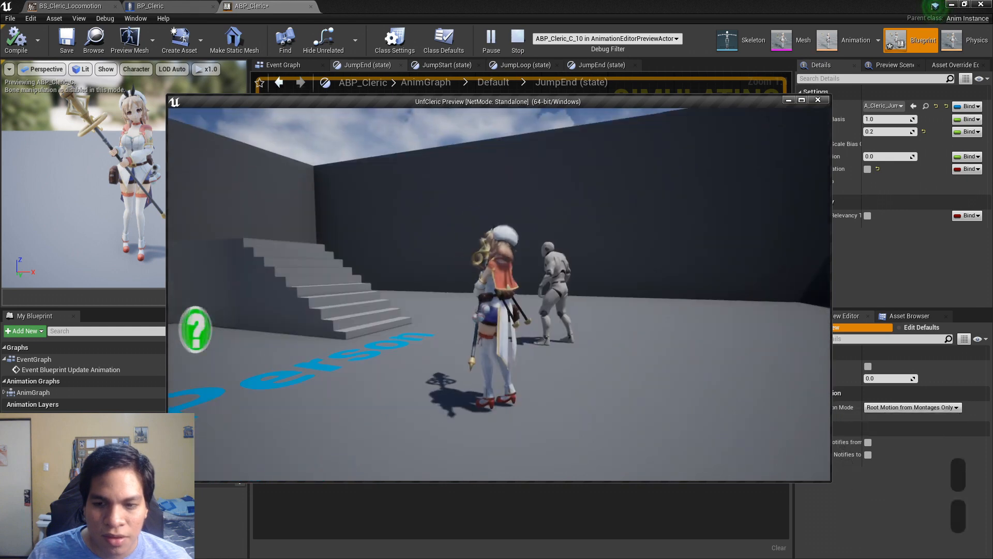
pyautogui.press('w')
pyautogui.press('a')
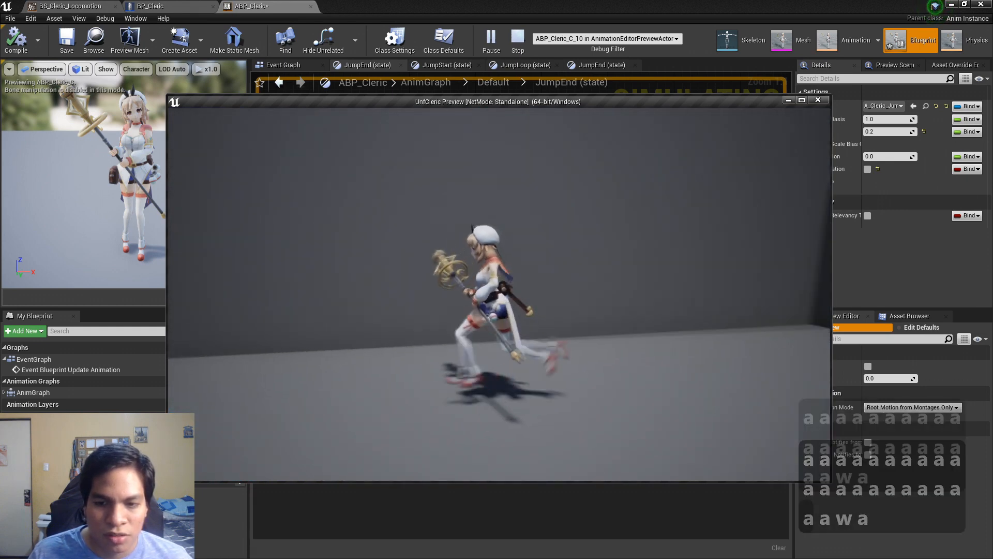
pyautogui.press('space')
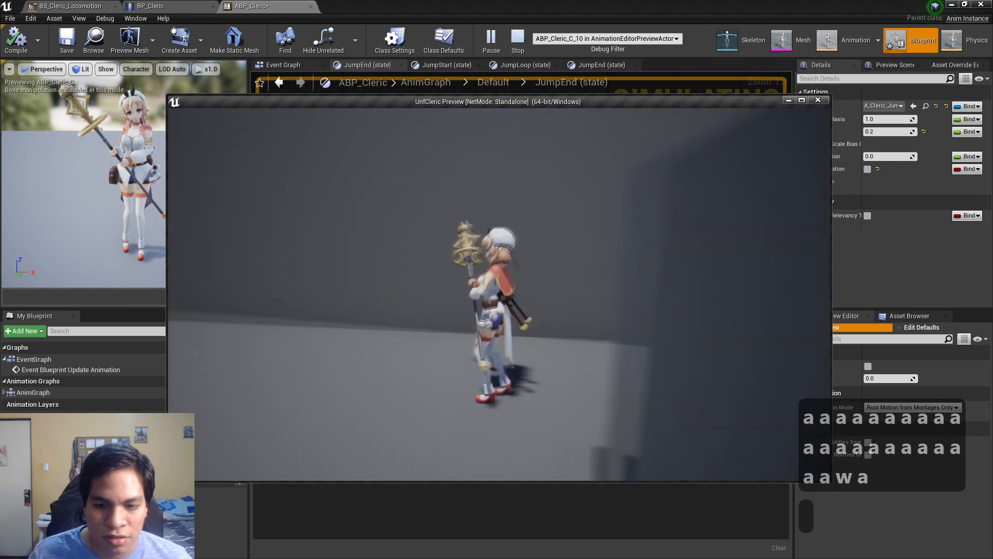
# Step: Run the Cleric forward past the blocks with jumps and direction changes to examine how the slowed landing behaves
pyautogui.press('w')
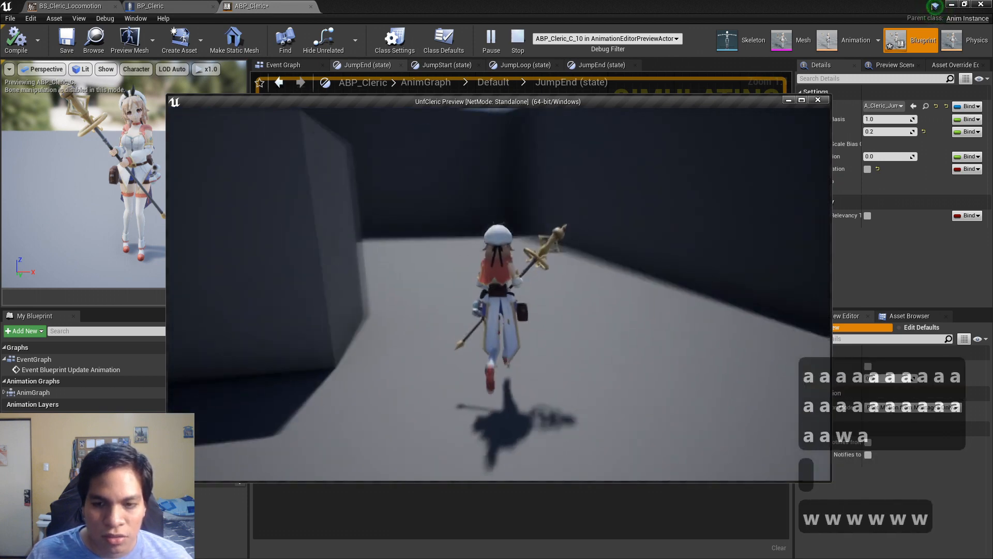
pyautogui.press('a')
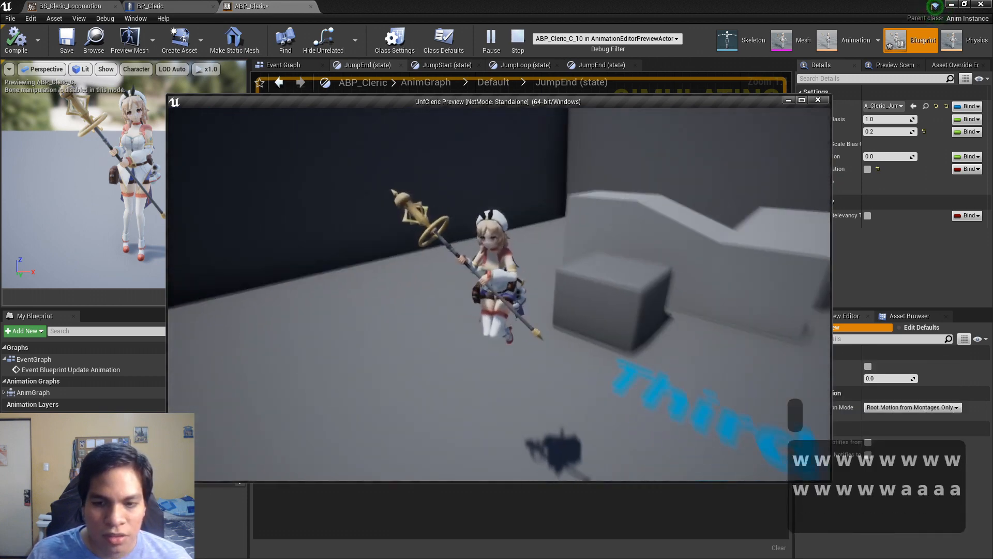
pyautogui.press('a')
pyautogui.press('s')
pyautogui.press('w')
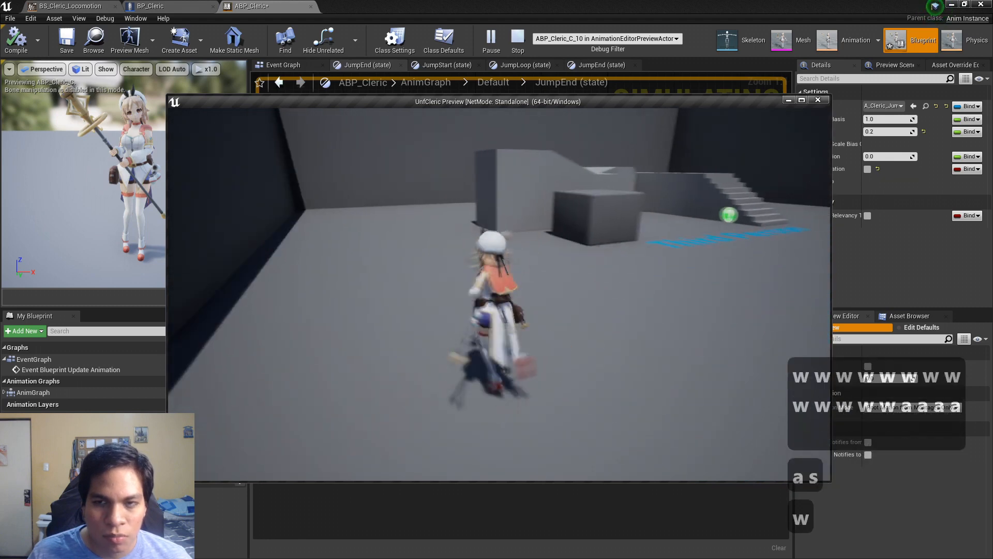
pyautogui.press('s')
pyautogui.press('d')
pyautogui.press('d')
pyautogui.press('w')
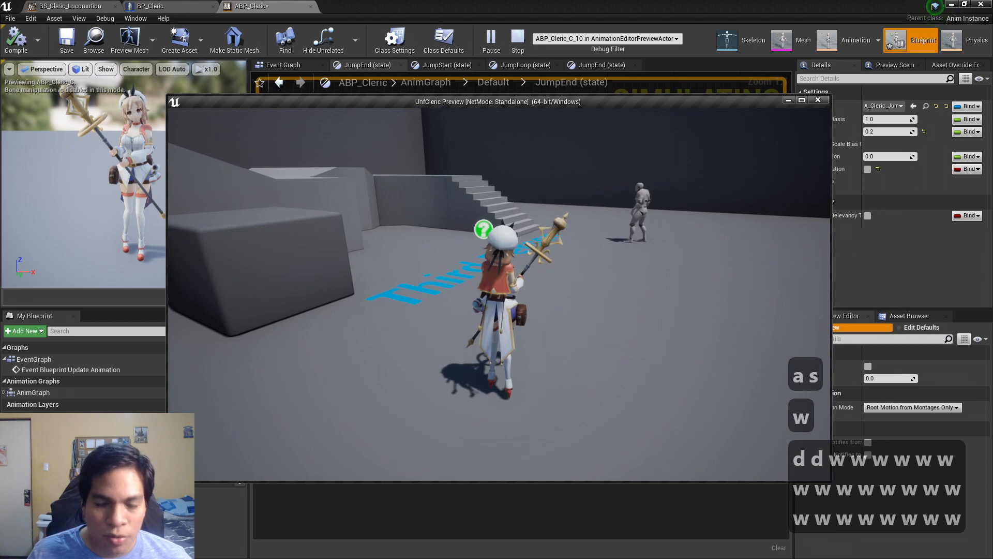
# Step: Run the Cleric from side to side to examine the return from landing to Idle/Run, and end the game preview
pyautogui.press('d')
pyautogui.press('d')
pyautogui.press('d')
pyautogui.press('d')
pyautogui.press('d')
pyautogui.press('d')
pyautogui.press('d')
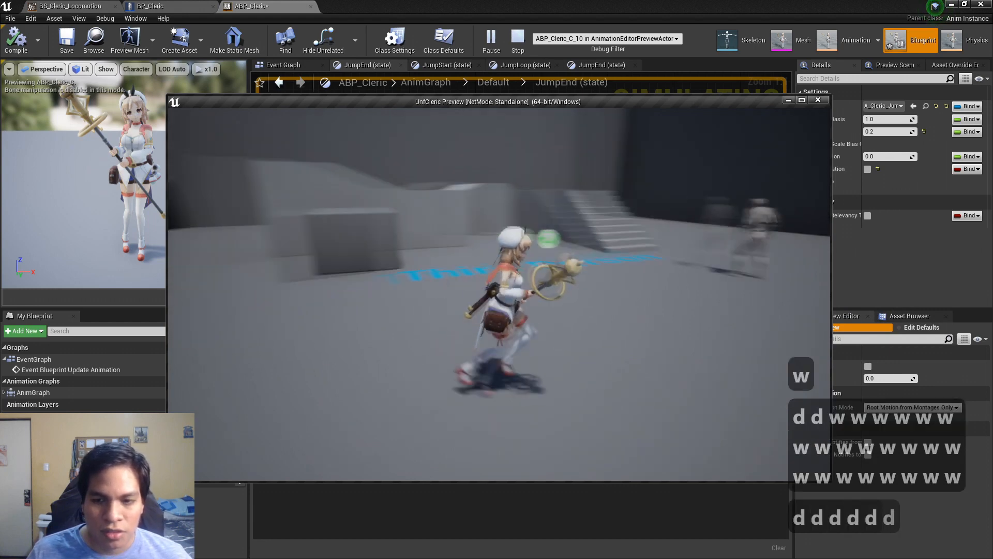
pyautogui.press('d')
pyautogui.press('d')
pyautogui.press('d')
pyautogui.press('d')
pyautogui.press('d')
pyautogui.press('d')
pyautogui.press('d')
pyautogui.press('d')
pyautogui.press('d')
pyautogui.press('d')
pyautogui.press('d')
pyautogui.press('d')
pyautogui.press('d')
pyautogui.press('d')
pyautogui.press('d')
pyautogui.press('d')
pyautogui.press('d')
pyautogui.press('d')
pyautogui.press('d')
pyautogui.press('d')
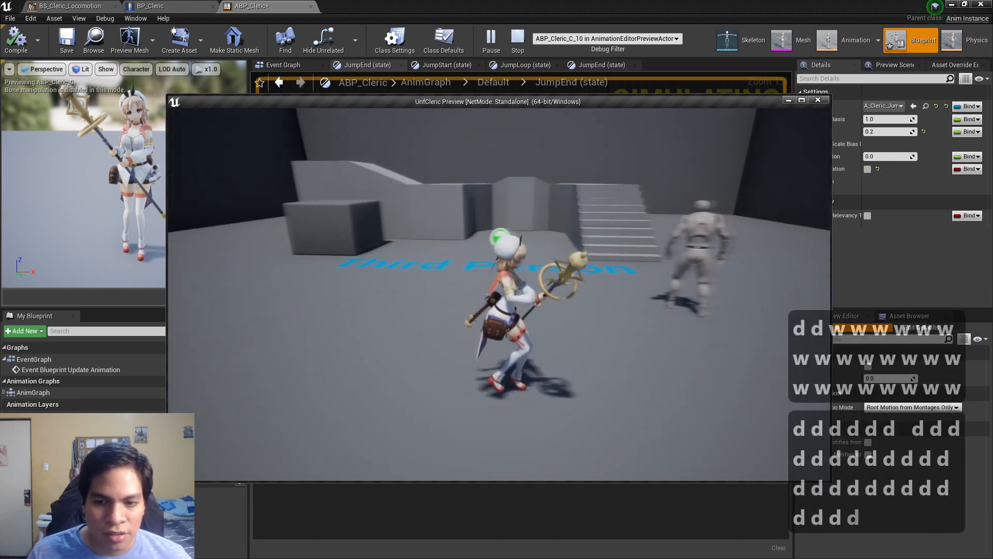
pyautogui.press('a')
pyautogui.press('a')
pyautogui.press('a')
pyautogui.press('a')
pyautogui.press('a')
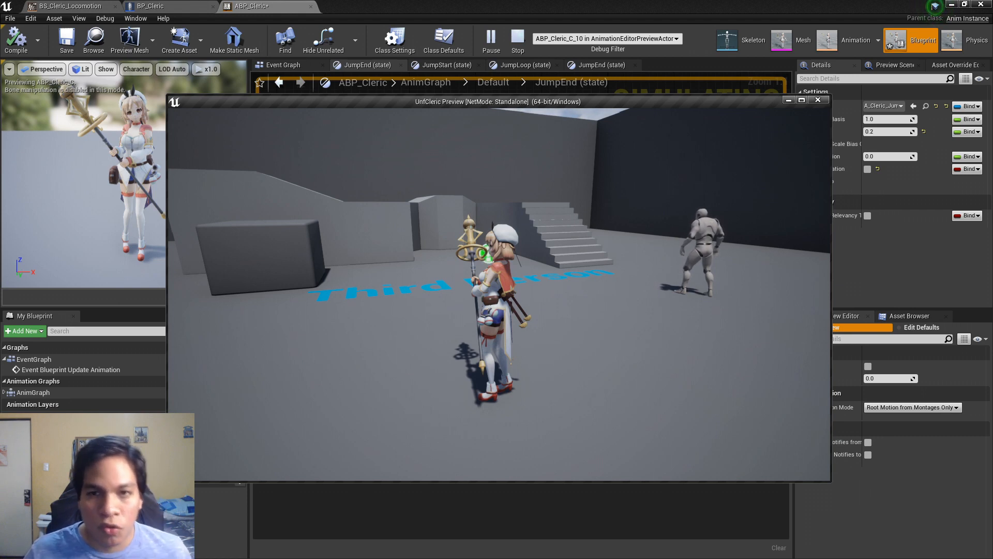
pyautogui.press('Escape')
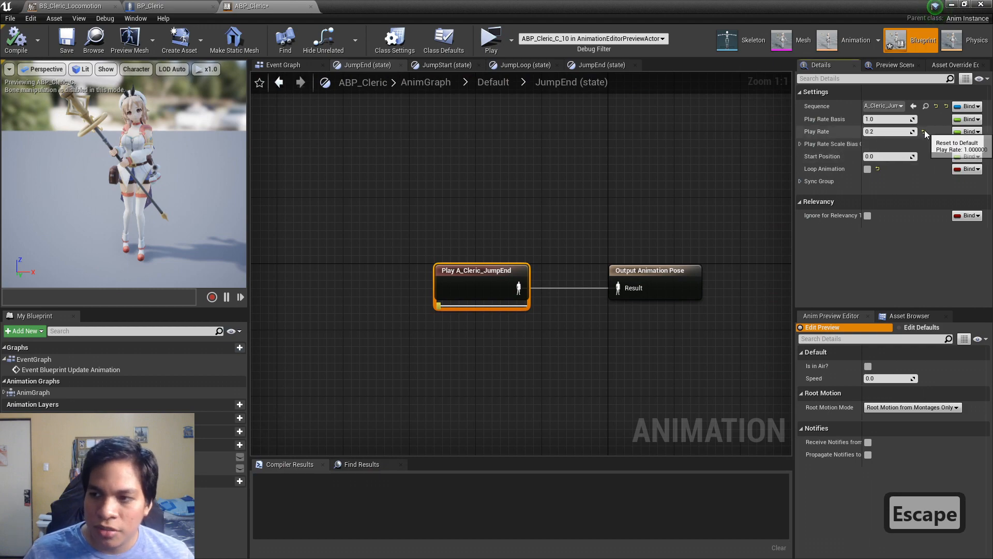
# Step: Launch the game preview and run the Cleric around the blocks and walls with repeated jumps to examine the landing animation
pyautogui.click(630, 154)
pyautogui.click(491, 44)
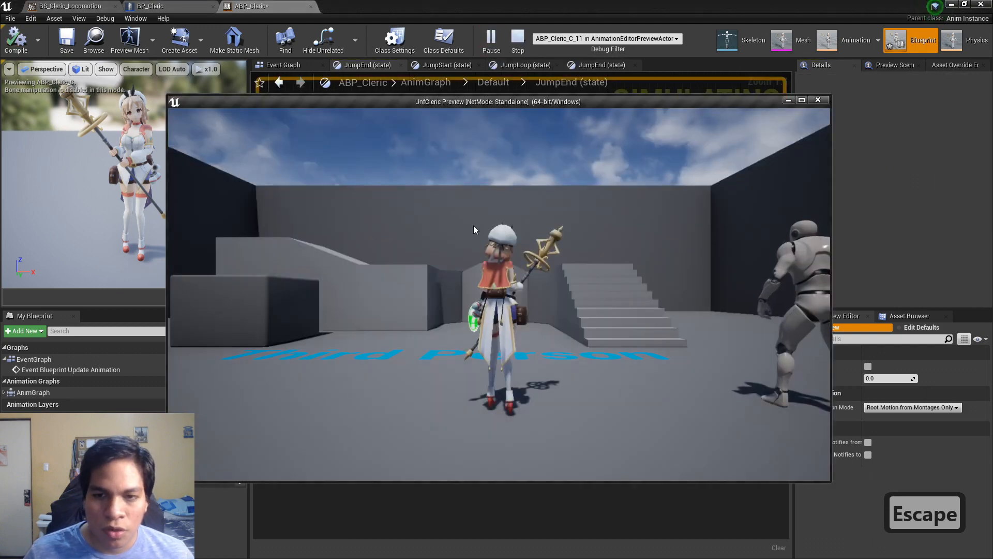
pyautogui.press('a')
pyautogui.press('w')
pyautogui.press('w')
pyautogui.press('a')
pyautogui.press('a')
pyautogui.press('a')
pyautogui.press('a')
pyautogui.press('a')
pyautogui.press('a')
pyautogui.press('a')
pyautogui.press('a')
pyautogui.press('a')
pyautogui.press('a')
pyautogui.press('a')
pyautogui.press('a')
pyautogui.press('a')
pyautogui.press('a')
pyautogui.press('a')
pyautogui.press('a')
pyautogui.press('a')
pyautogui.press('a')
pyautogui.press('a')
pyautogui.press('a')
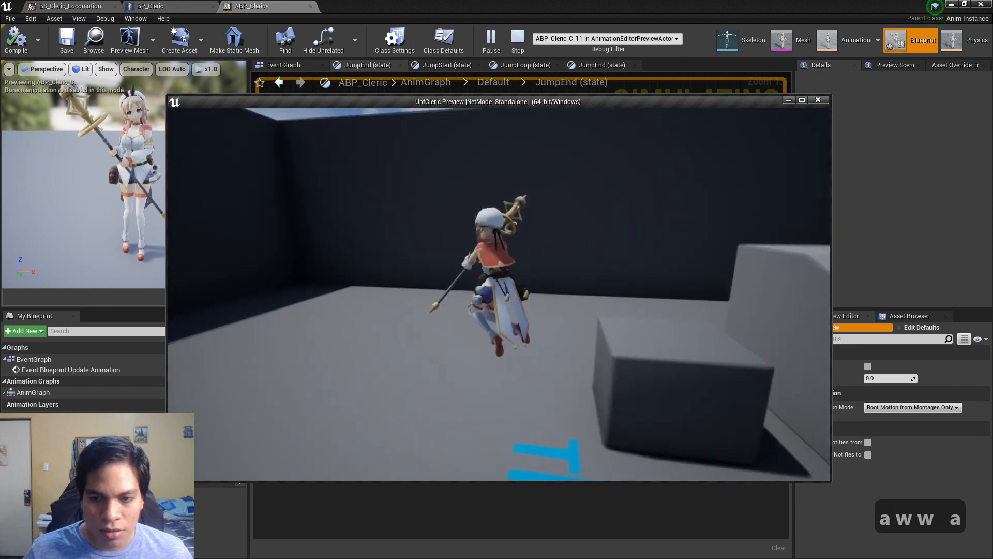
pyautogui.press('space')
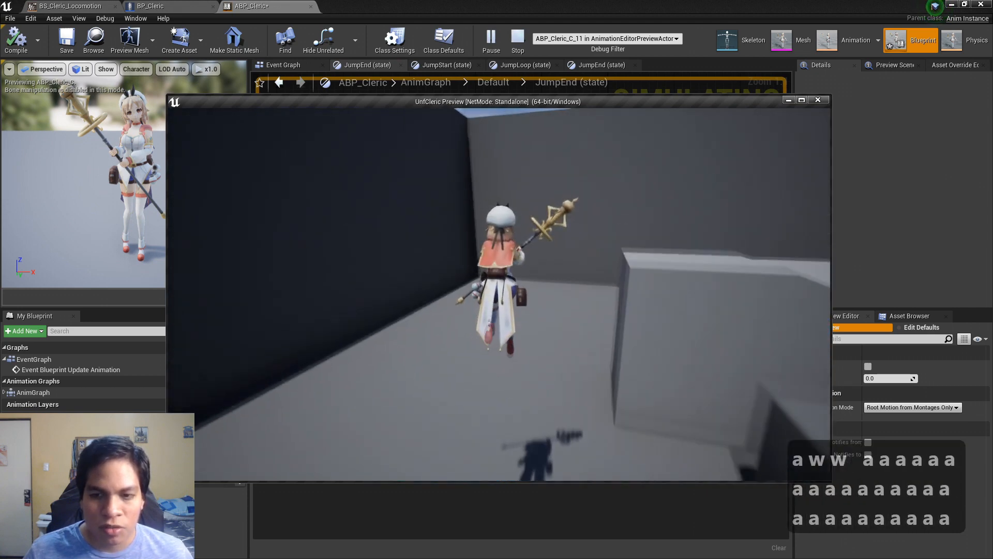
pyautogui.press('space')
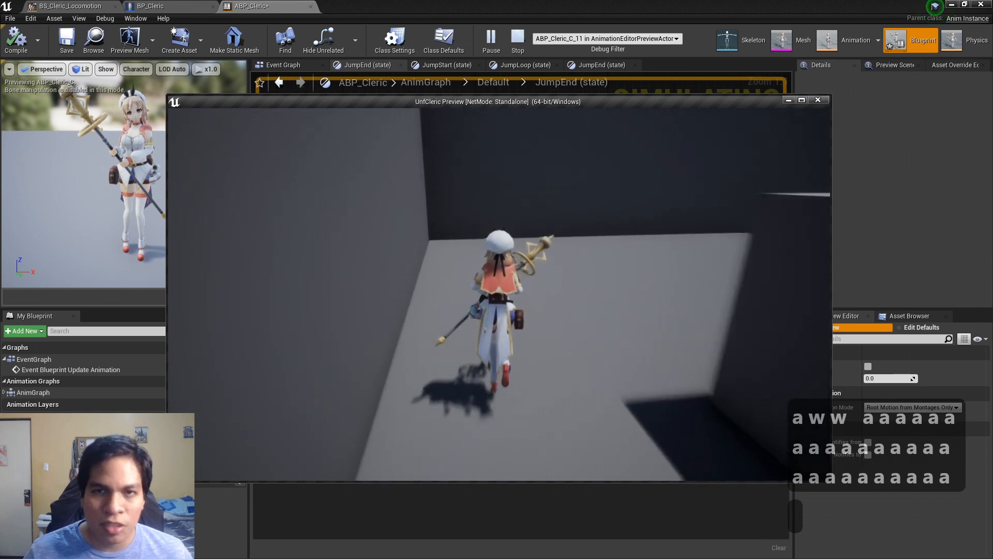
pyautogui.press('space')
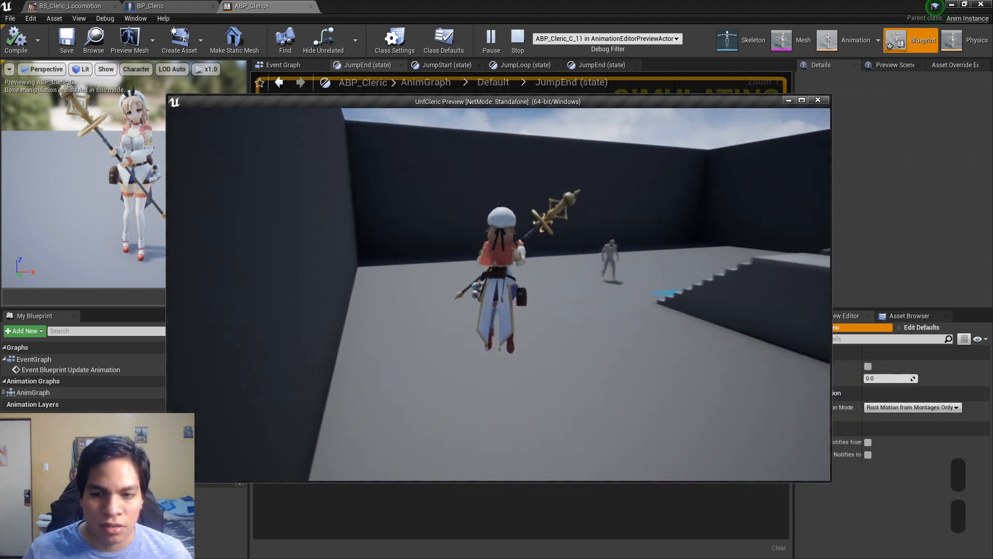
# Step: Run the Cleric through quick direction changes in the open area to examine how the jump and landing blend into running
pyautogui.press('d')
pyautogui.press('s')
pyautogui.press('a')
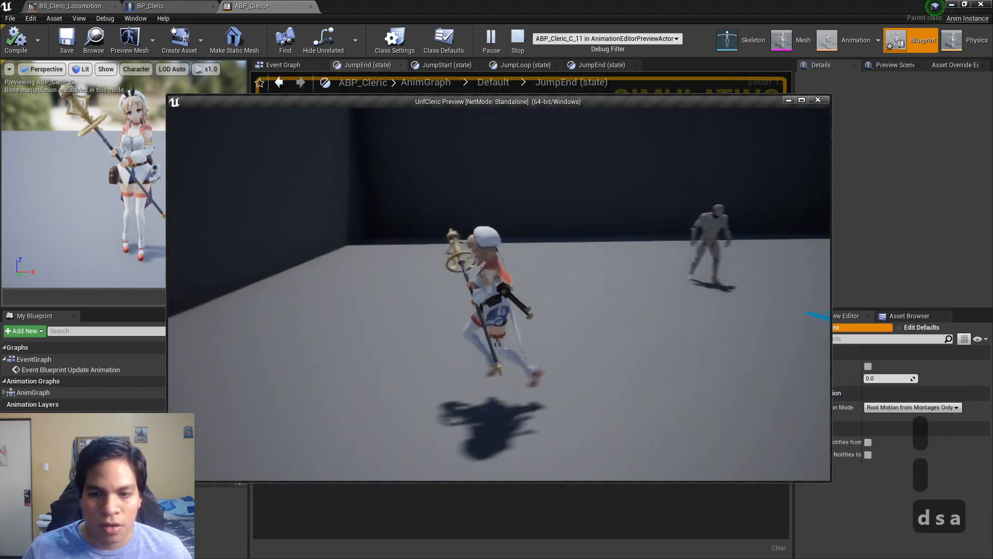
pyautogui.press('w')
pyautogui.press('d')
pyautogui.press('s')
pyautogui.press('a')
pyautogui.press('w')
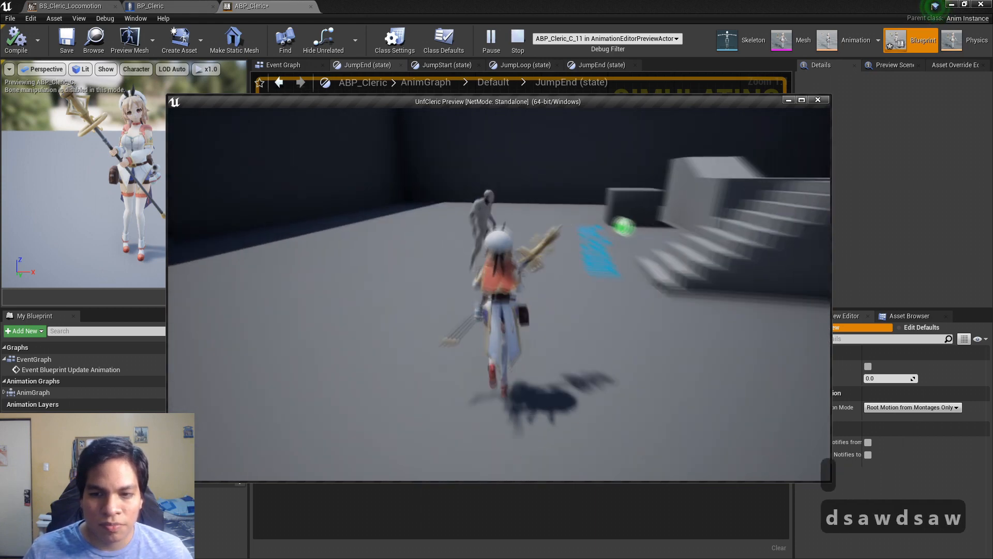
pyautogui.press('w')
pyautogui.press('w')
pyautogui.press('w')
pyautogui.press('w')
pyautogui.press('a')
pyautogui.press('s')
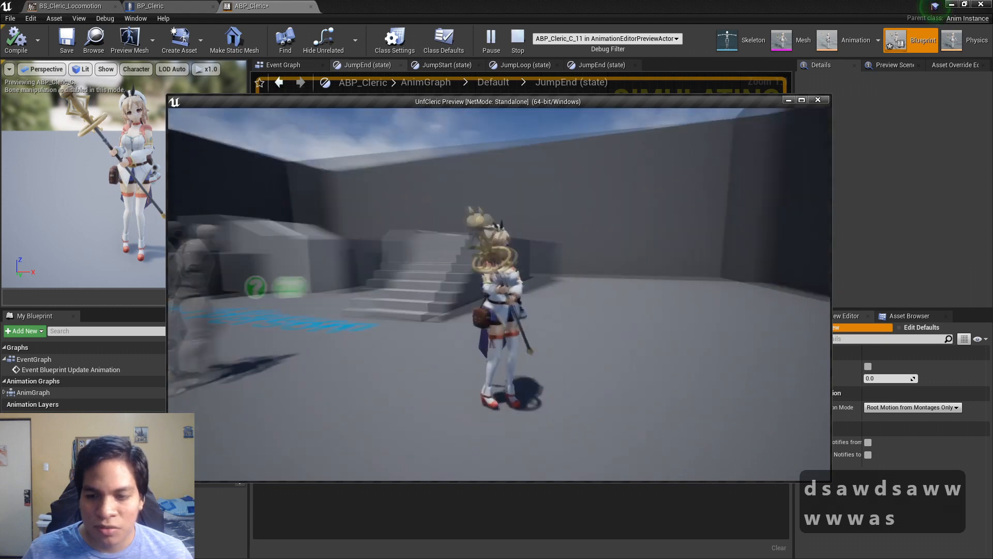
pyautogui.press('w')
pyautogui.press('a')
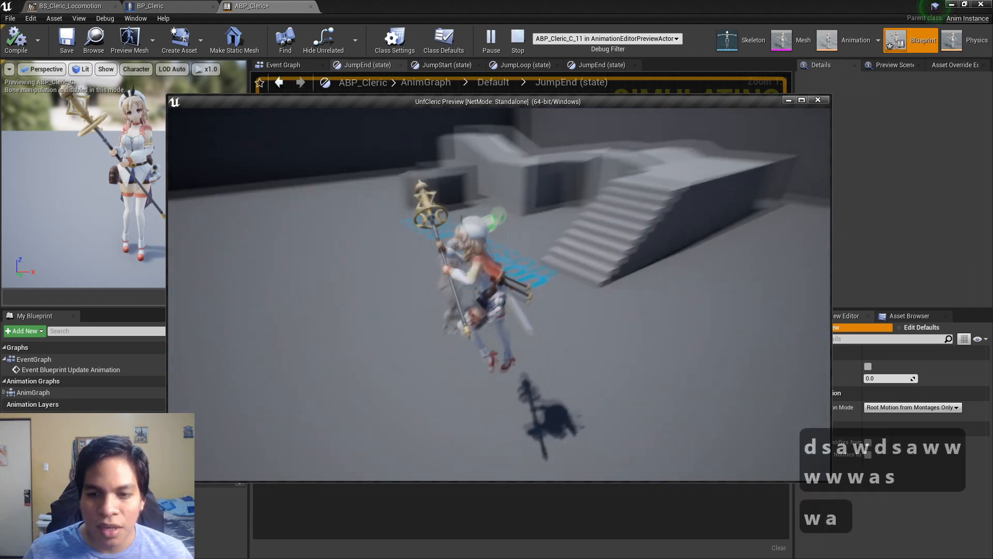
# Step: Run the Cleric forward, turn back and jump repeatedly to examine landings while moving toward and away from the camera
pyautogui.press('w')
pyautogui.press('w')
pyautogui.press('w')
pyautogui.press('w')
pyautogui.press('w')
pyautogui.press('w')
pyautogui.press('w')
pyautogui.press('w')
pyautogui.press('w')
pyautogui.press('w')
pyautogui.press('w')
pyautogui.press('w')
pyautogui.press('w')
pyautogui.press('w')
pyautogui.press('w')
pyautogui.press('w')
pyautogui.press('w')
pyautogui.press('w')
pyautogui.press('w')
pyautogui.press('w')
pyautogui.press('d')
pyautogui.press('s')
pyautogui.press('a')
pyautogui.press('s')
pyautogui.press('s')
pyautogui.press('s')
pyautogui.press('s')
pyautogui.press('s')
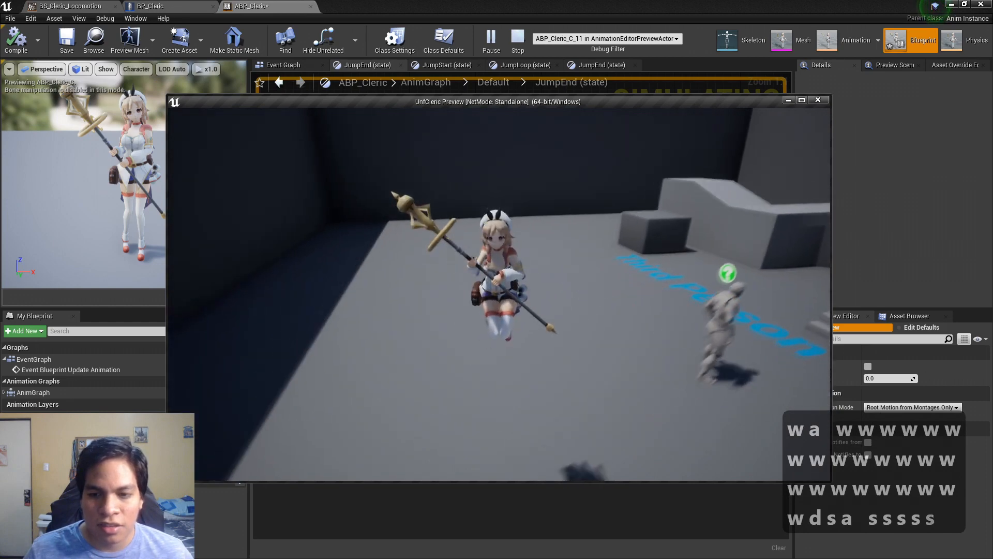
pyautogui.press('s')
pyautogui.press('s')
pyautogui.press('s')
pyautogui.press('w')
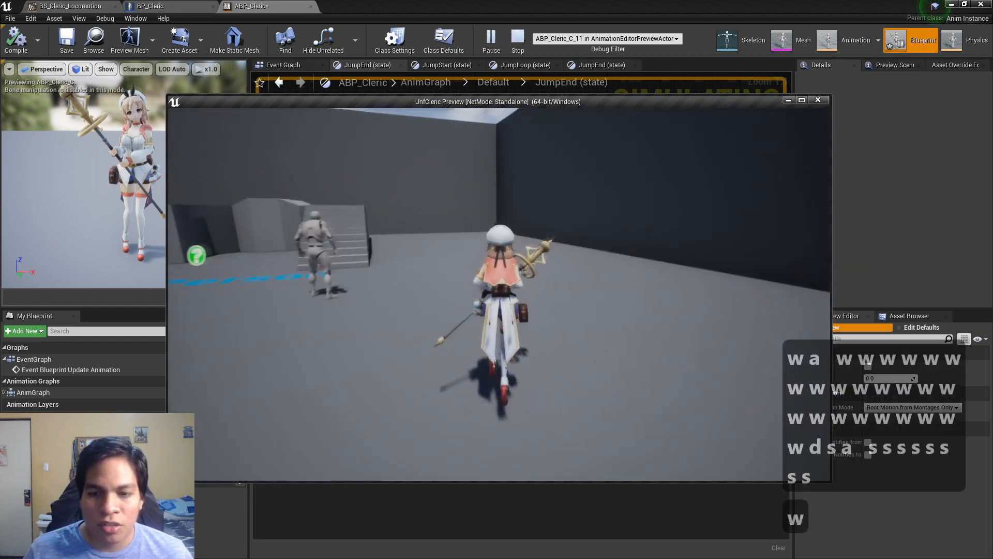
pyautogui.press('w')
pyautogui.press('w')
pyautogui.press('w')
pyautogui.press('w')
pyautogui.press('w')
pyautogui.press('a')
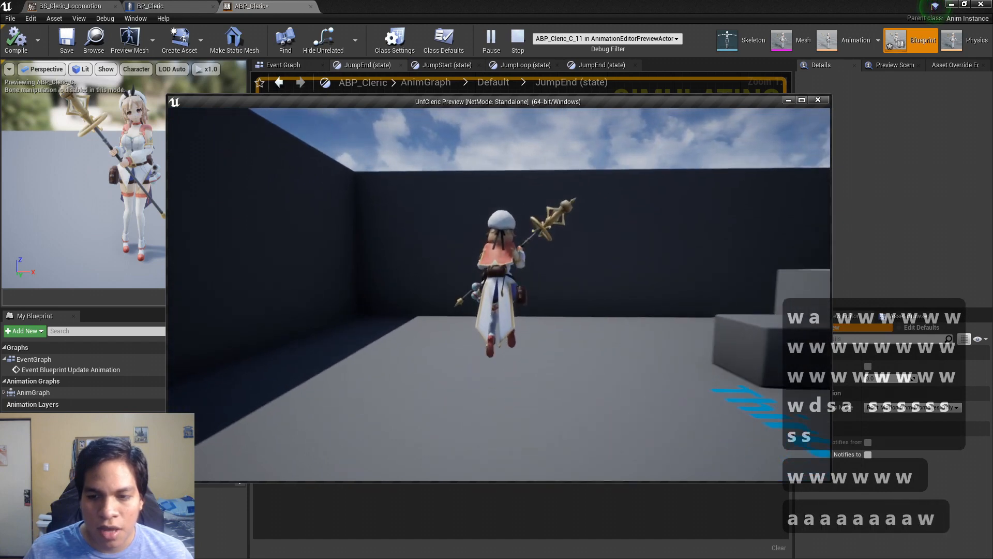
pyautogui.press('a')
pyautogui.press('s')
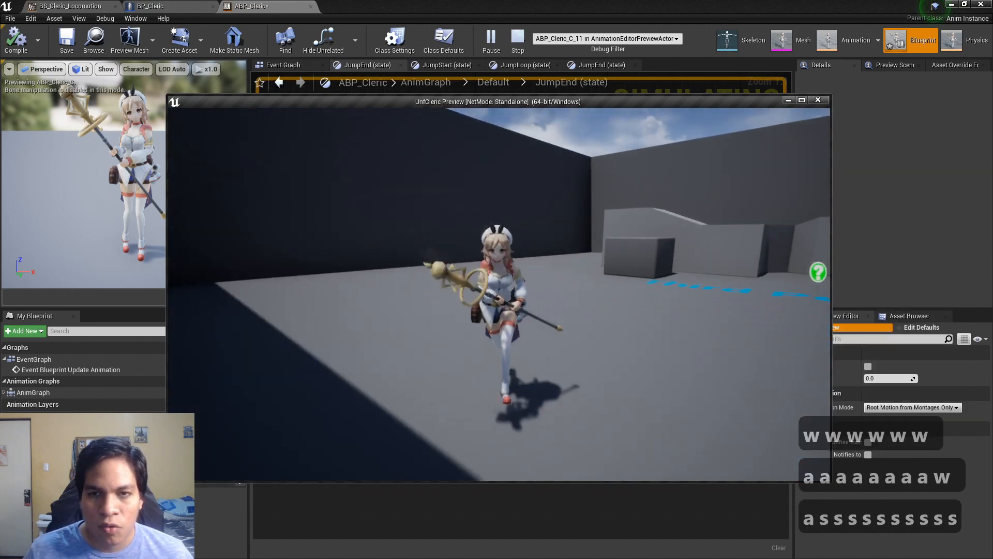
# Step: Run the Cleric from side to side near the blocks to examine the locomotion once more, and end the game preview
pyautogui.press('d')
pyautogui.press('w')
pyautogui.press('d')
pyautogui.press('a')
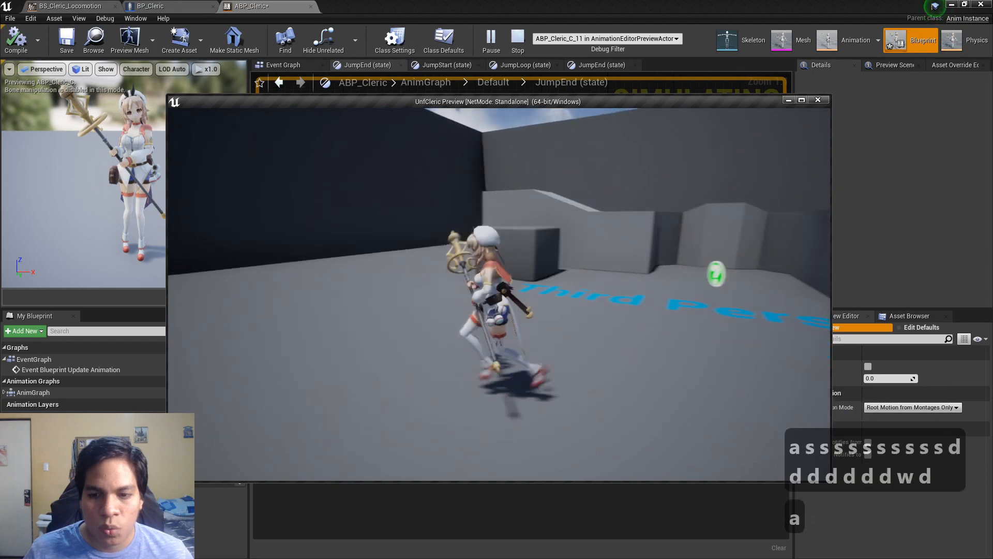
pyautogui.press('w')
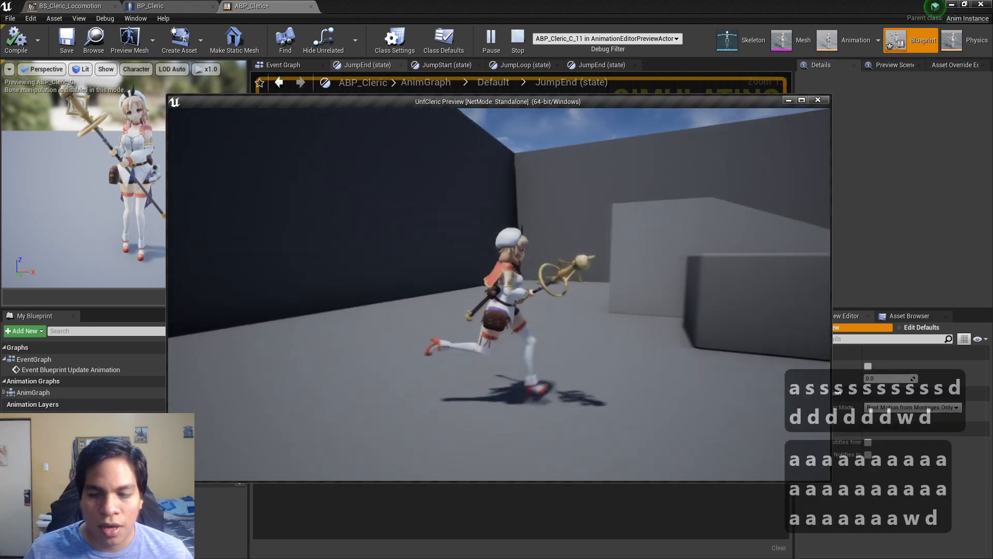
pyautogui.press('d')
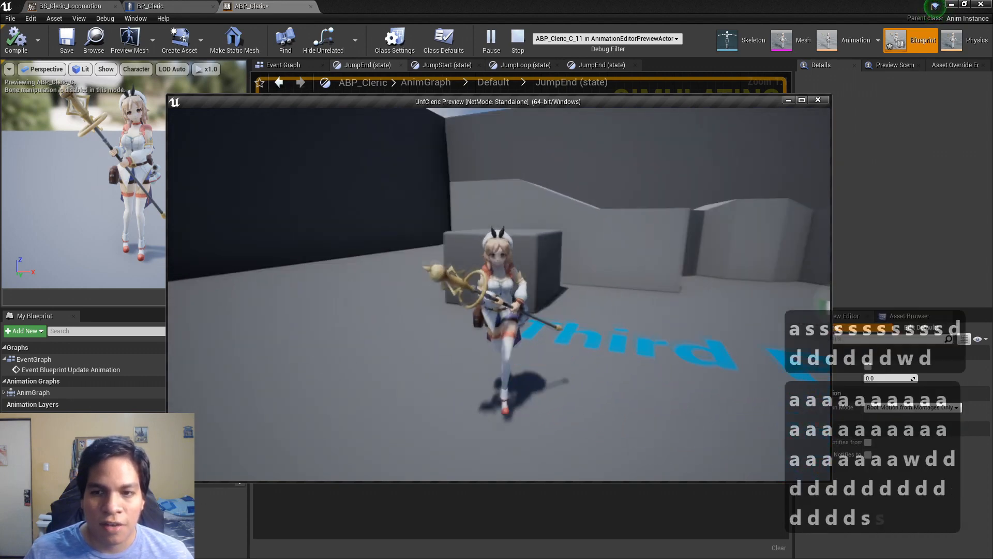
pyautogui.press('s')
pyautogui.press('d')
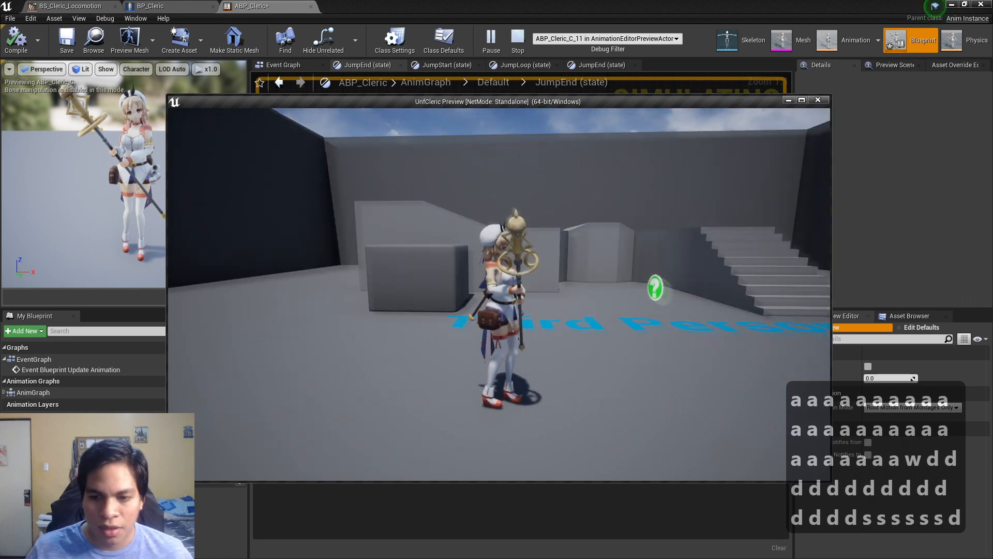
pyautogui.press('Escape')
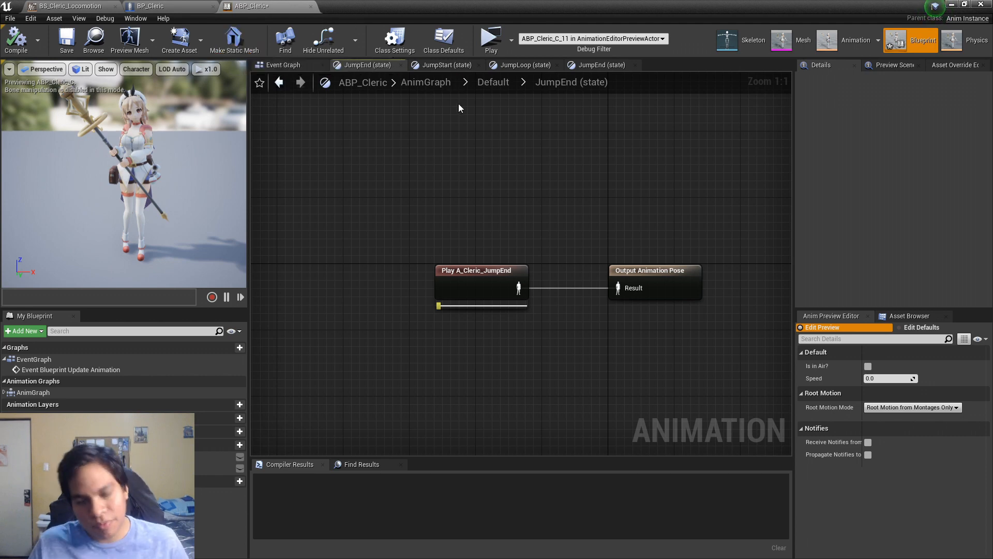
pyautogui.press('super')
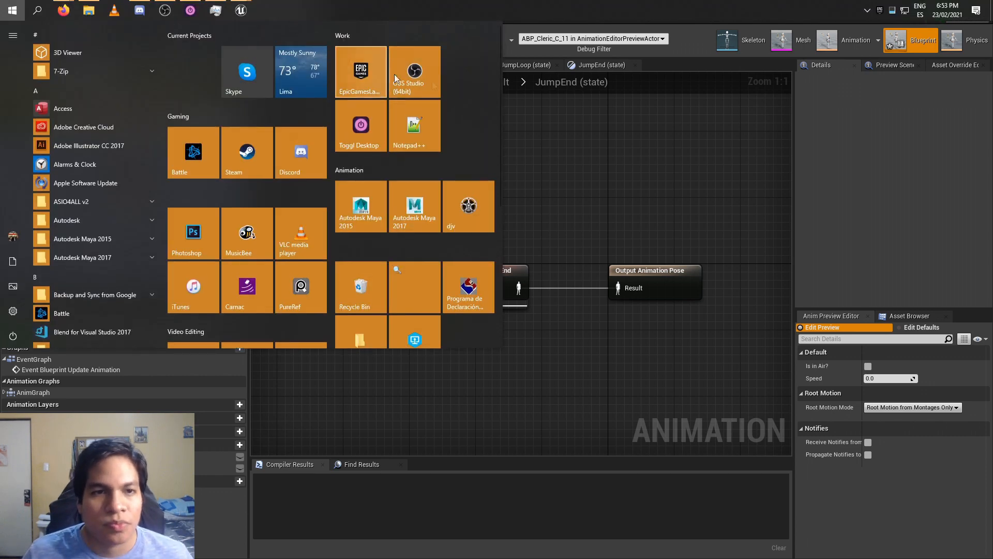
pyautogui.click(540, 147)
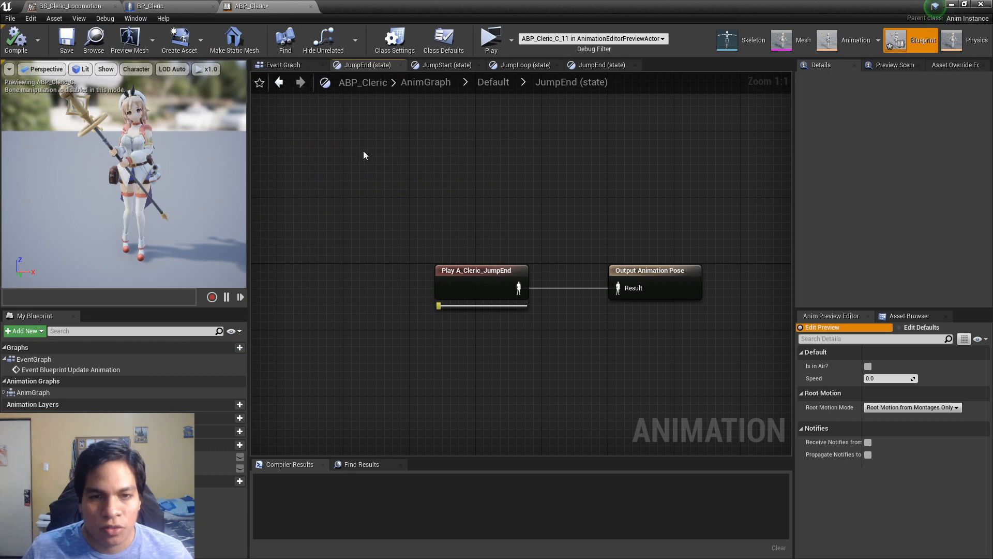
# Step: Open the SK_Cleric skeletal mesh from the UnfCleric/SkeletalMeshes folder
pyautogui.hotkey('ctrl', 'b')
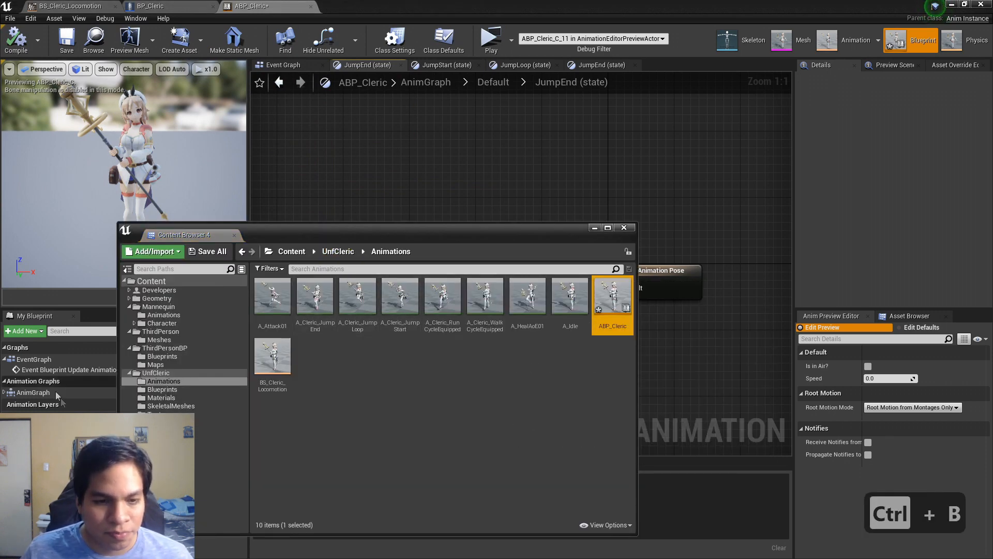
pyautogui.click(187, 389)
pyautogui.click(194, 397)
pyautogui.click(223, 406)
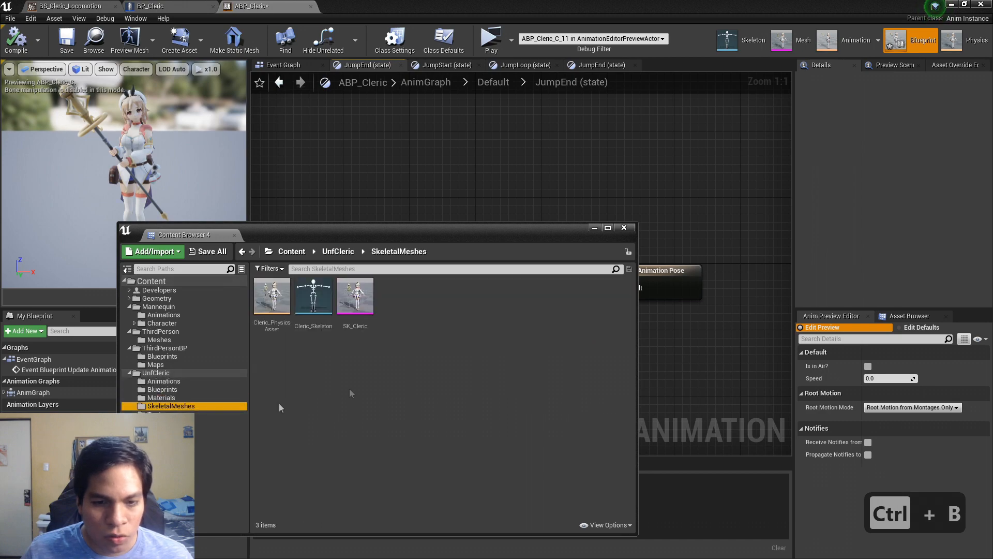
pyautogui.doubleClick(355, 296)
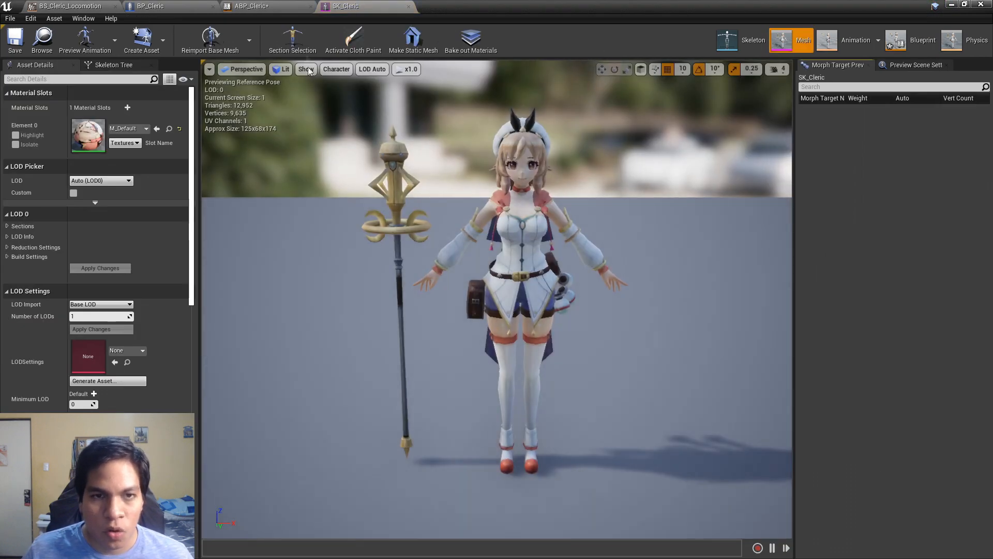
# Step: Close the ABP_Cleric, BP_Cleric and BS_Cleric_Locomotion editors, leaving only SK_Cleric open
pyautogui.click(264, 7)
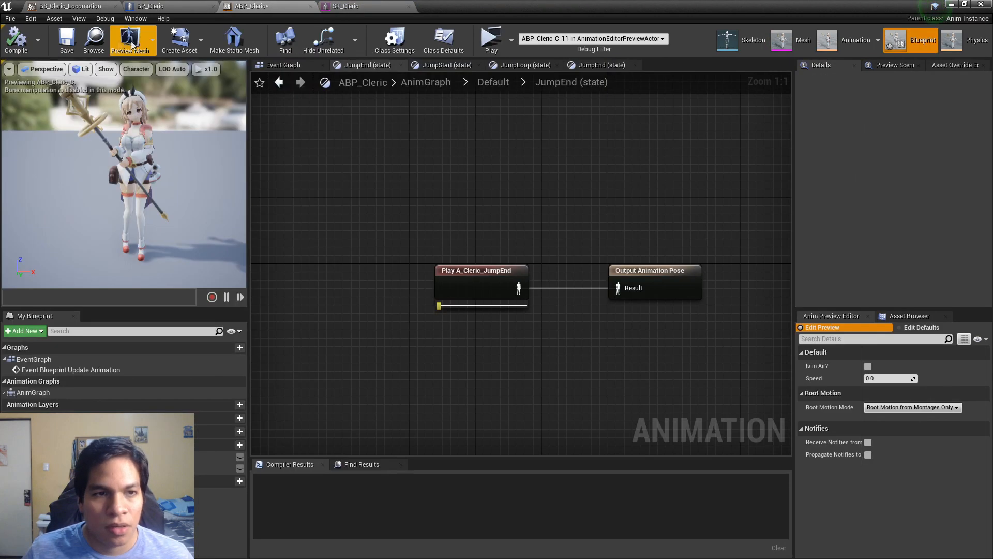
pyautogui.middleClick(265, 9)
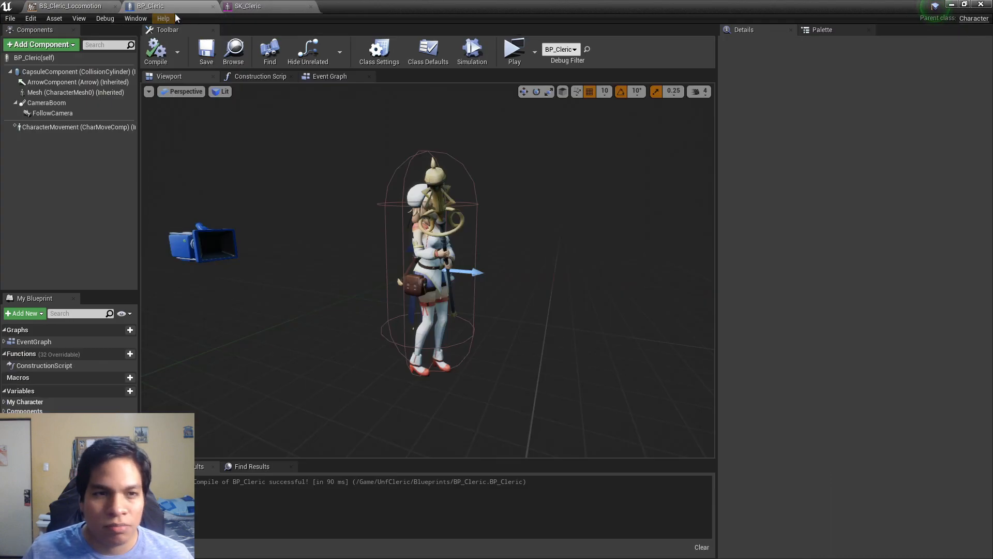
pyautogui.middleClick(174, 7)
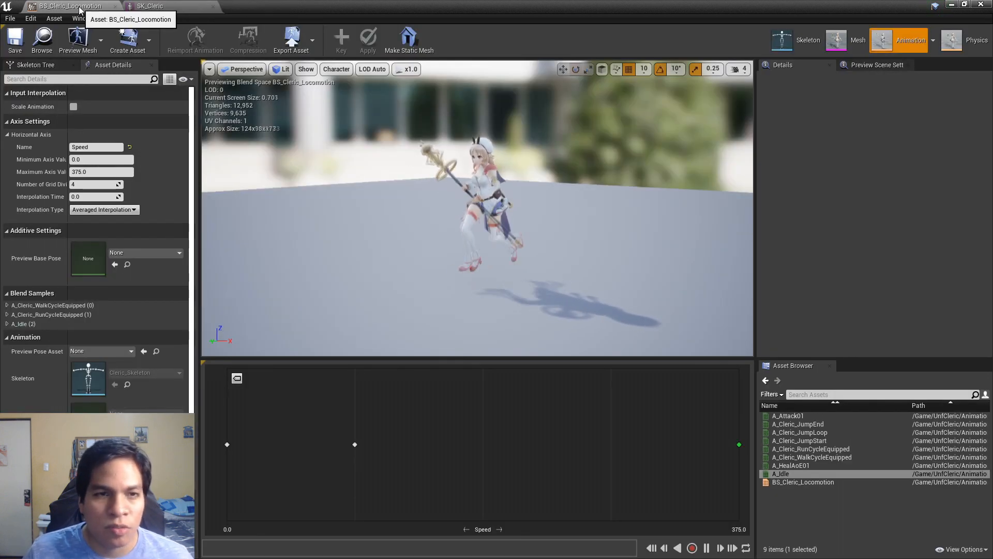
pyautogui.middleClick(80, 7)
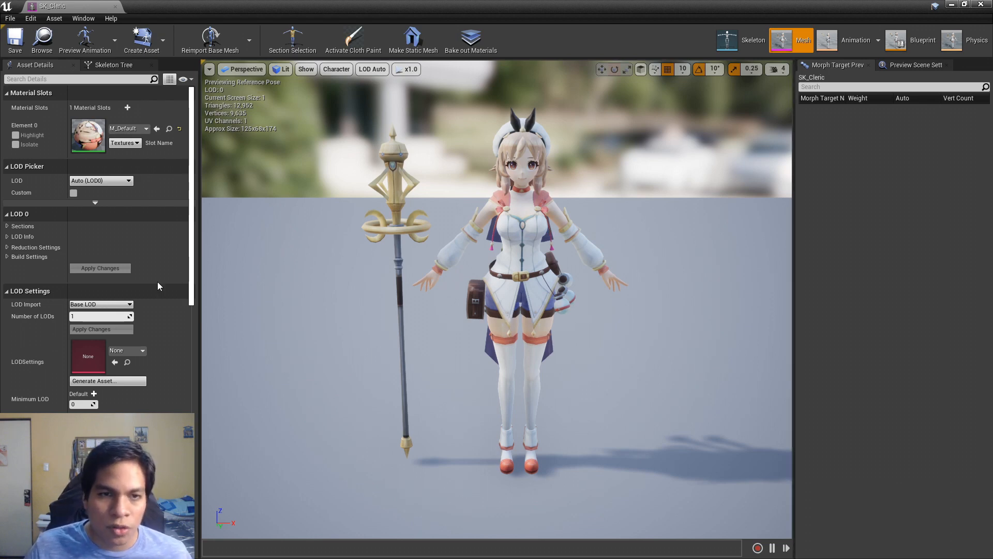
# Step: Enable section selection and create clothing data SK_Cleric_Clothing from the Cleric mesh's section 0, using Cleric_PhysicsAsset for collision
pyautogui.click(302, 44)
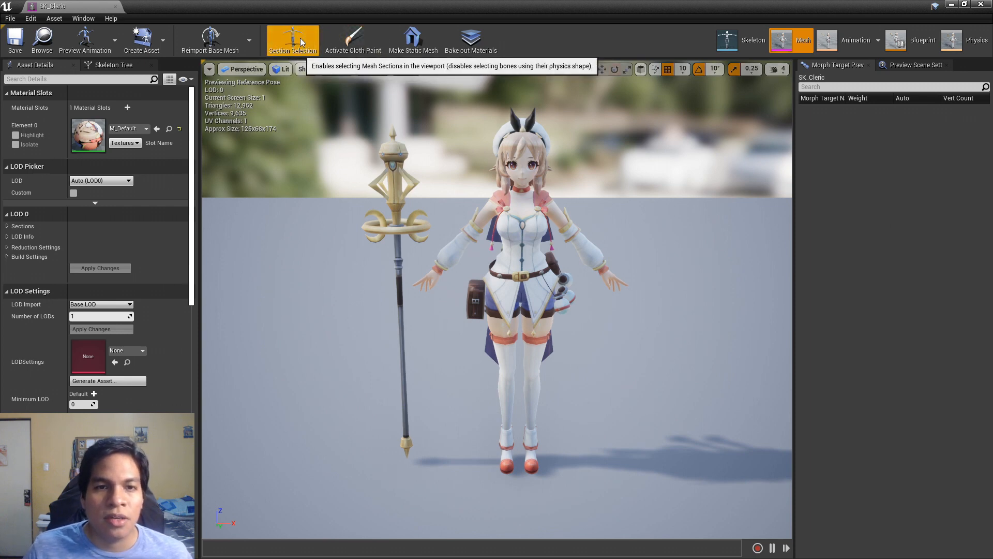
pyautogui.click(522, 206)
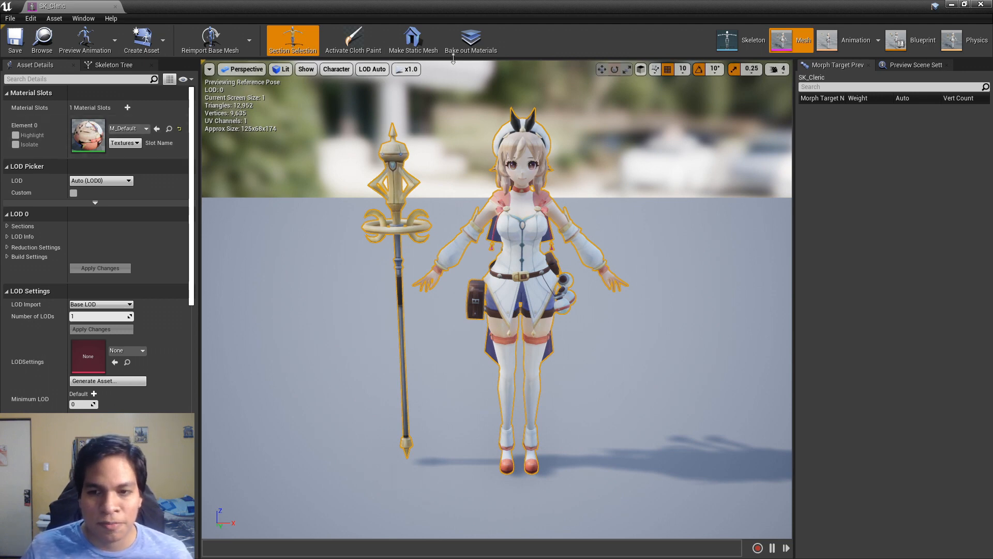
pyautogui.moveTo(569, 211)
pyautogui.keyDown('alt'); pyautogui.mouseDown()
pyautogui.moveTo(492, 194)
pyautogui.moveTo(528, 175)
pyautogui.moveTo(566, 191)
pyautogui.mouseUp(); pyautogui.keyUp('alt')
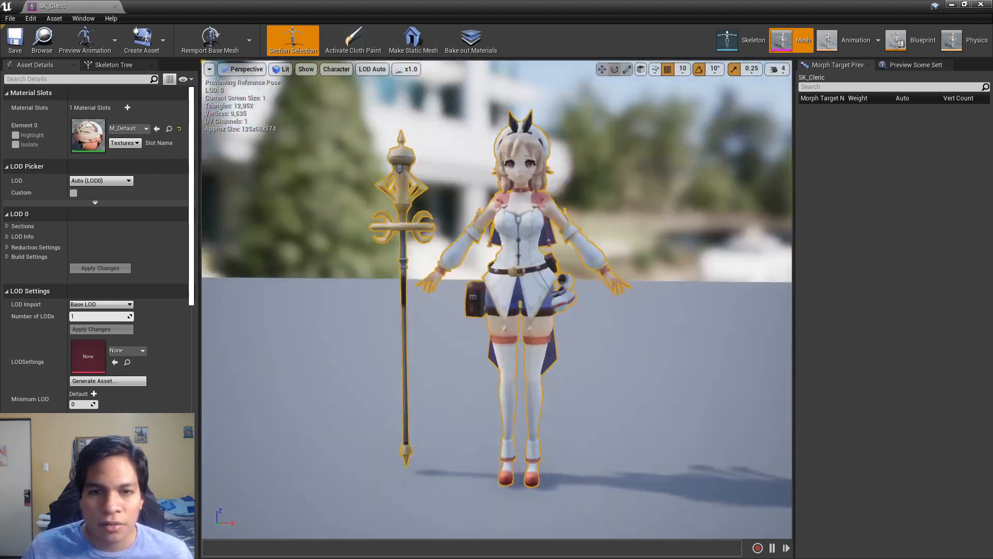
pyautogui.rightClick(517, 202)
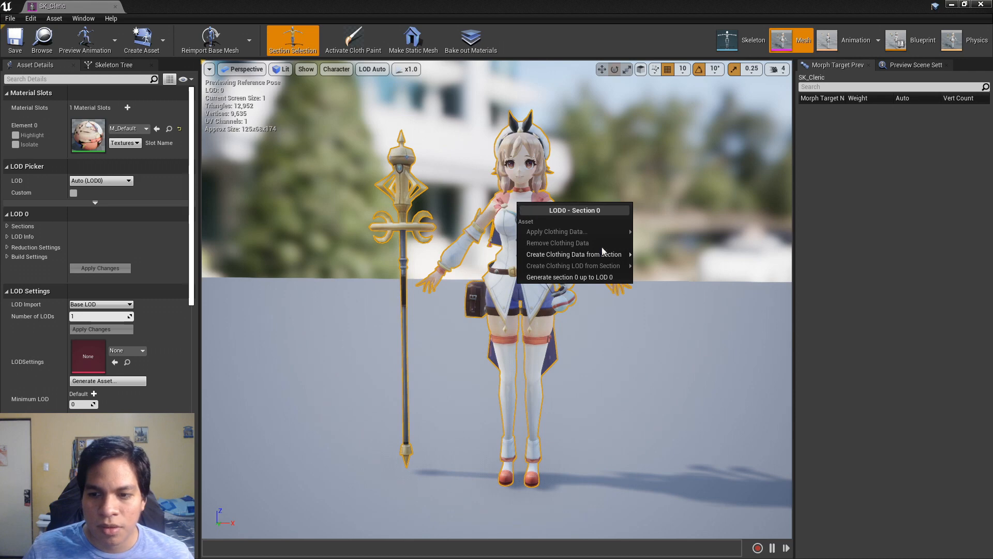
pyautogui.moveTo(550, 256)
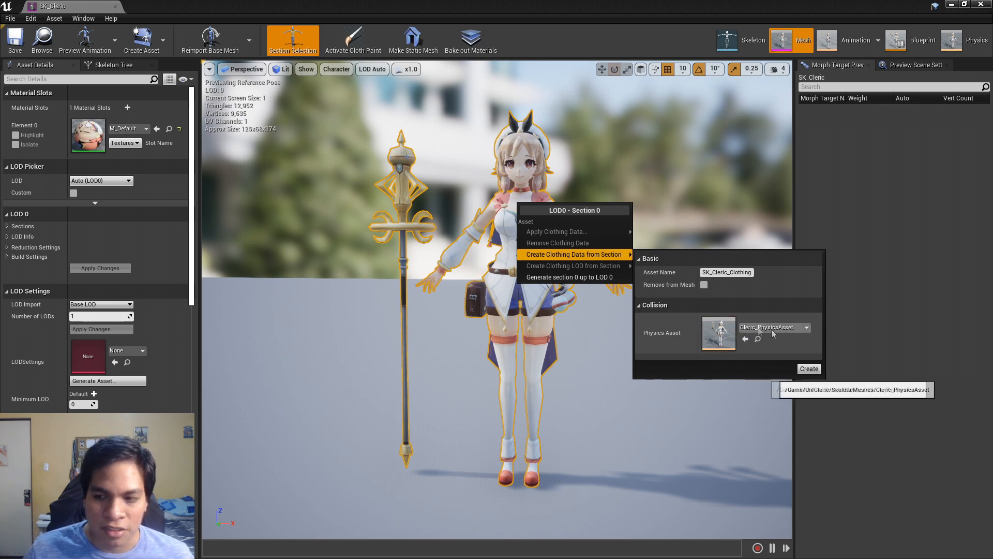
pyautogui.click(807, 369)
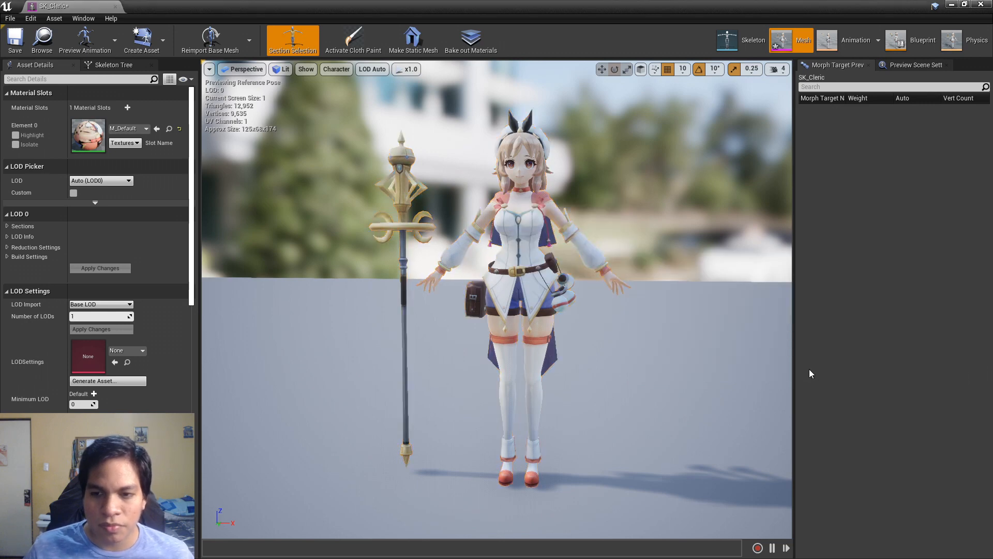
pyautogui.click(306, 69)
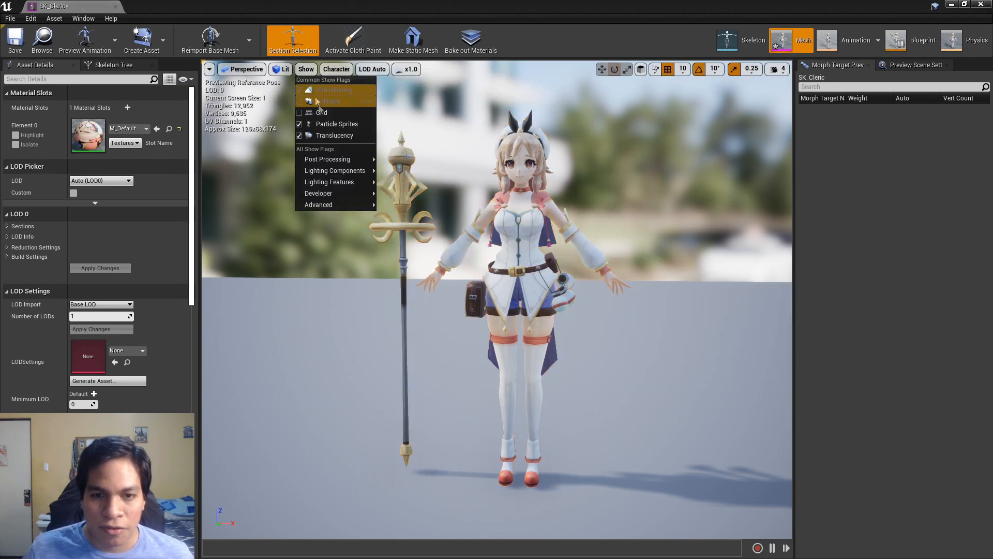
pyautogui.moveTo(339, 161)
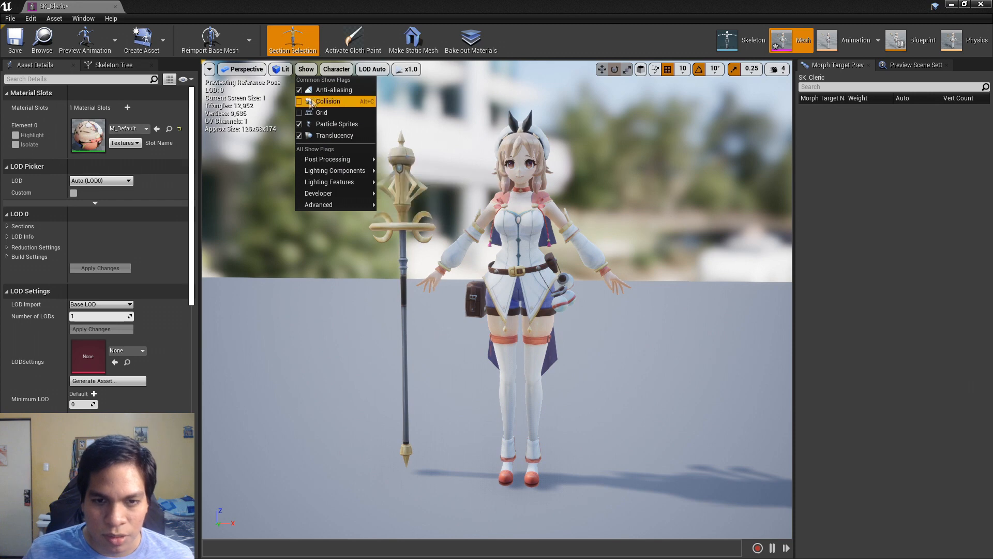
pyautogui.click(336, 68)
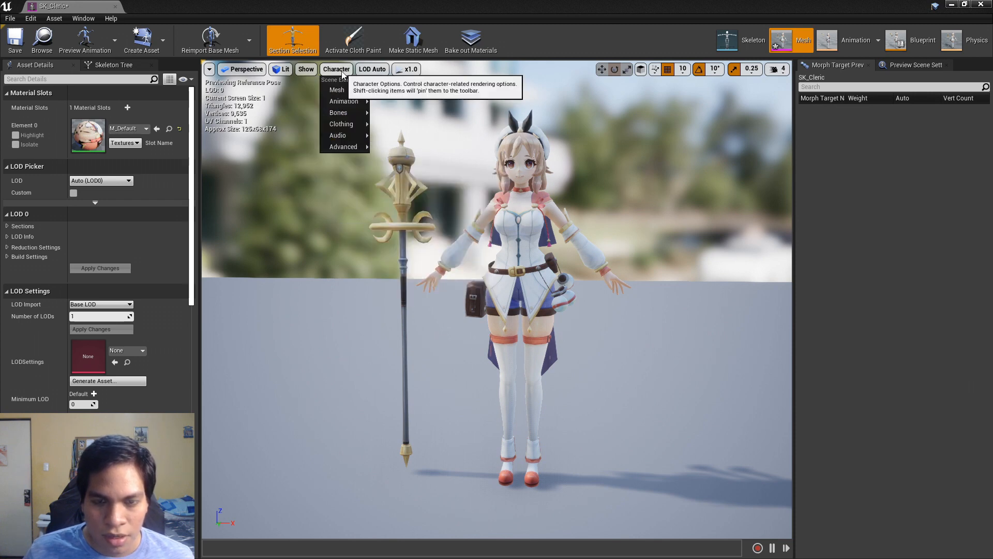
pyautogui.moveTo(349, 149)
pyautogui.moveTo(351, 97)
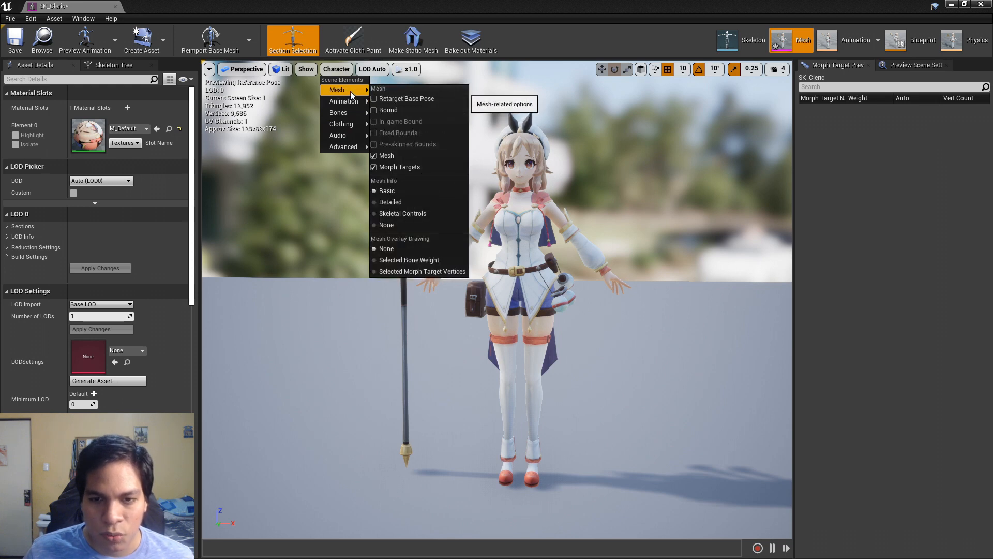
pyautogui.click(305, 69)
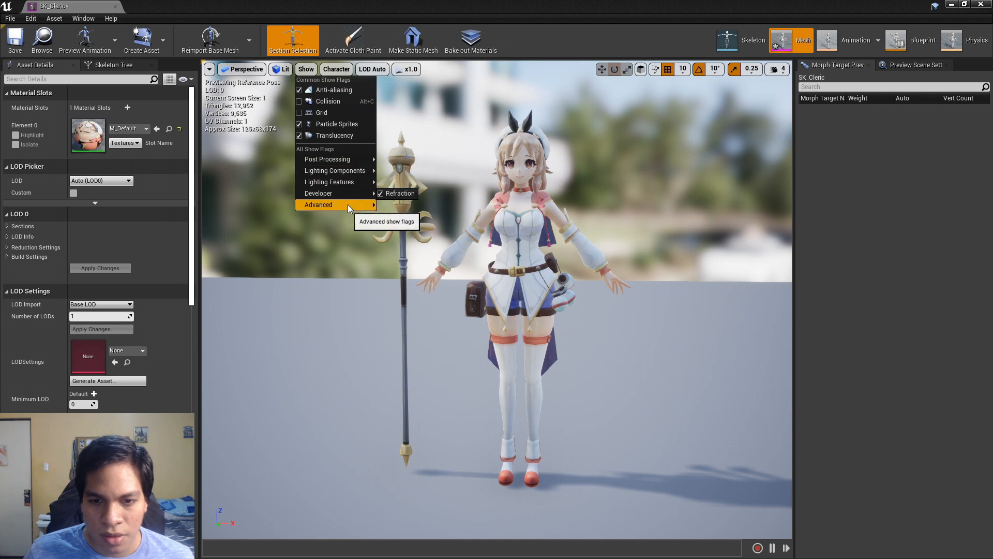
pyautogui.click(336, 69)
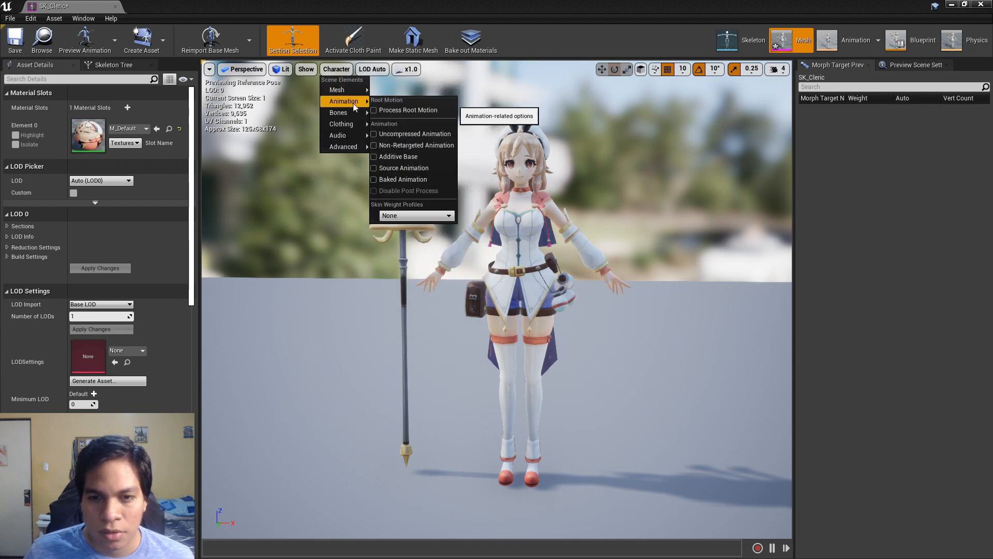
pyautogui.moveTo(356, 115)
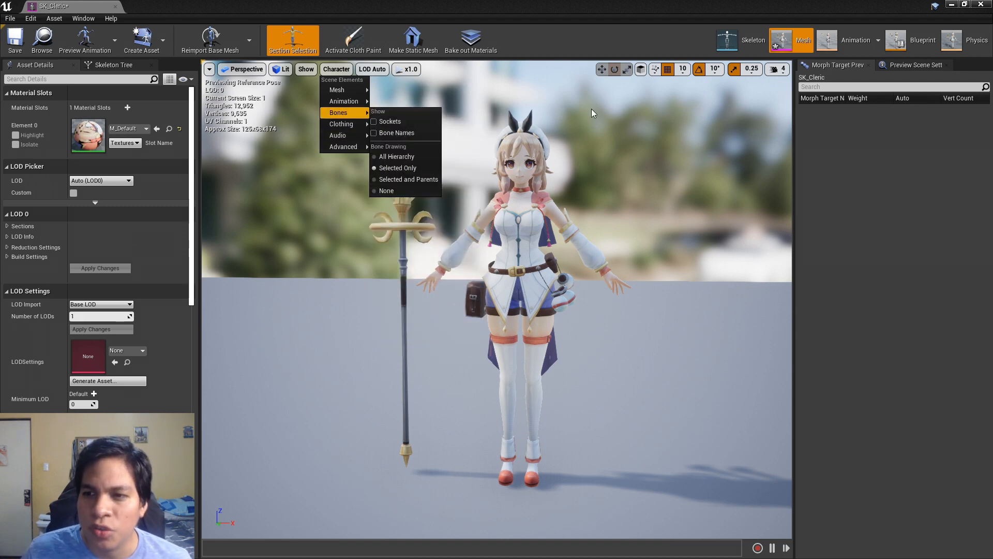
pyautogui.moveTo(347, 90)
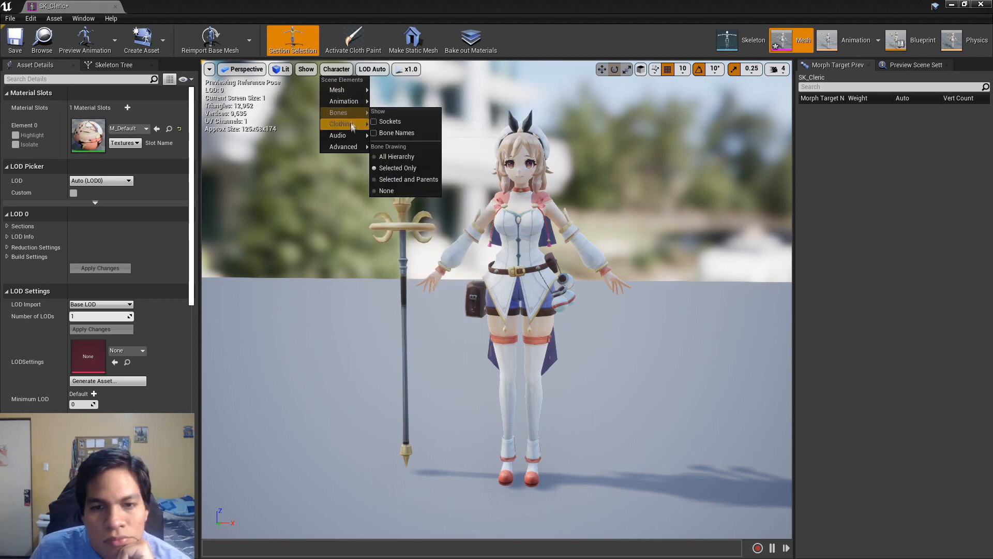
pyautogui.moveTo(230, 73)
pyautogui.moveTo(345, 70)
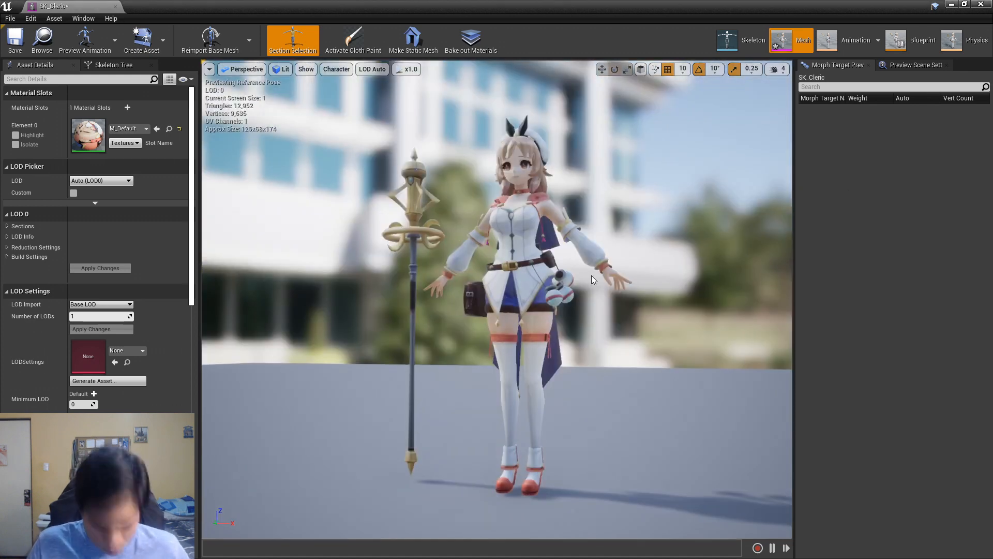
# Step: Show the collision shapes in the mesh preview and toggle the clothing Collisions visualization
pyautogui.hotkey('alt', 'c')
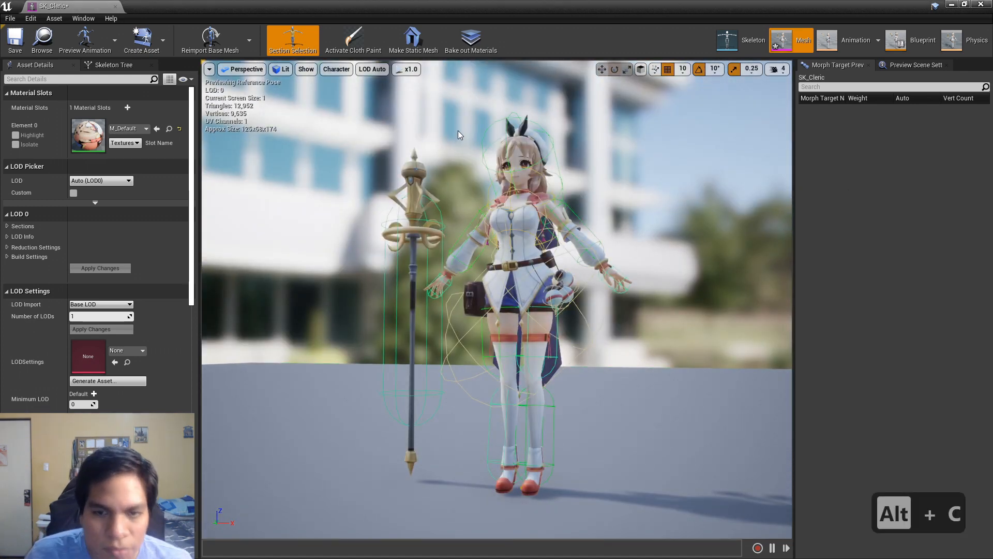
pyautogui.click(300, 72)
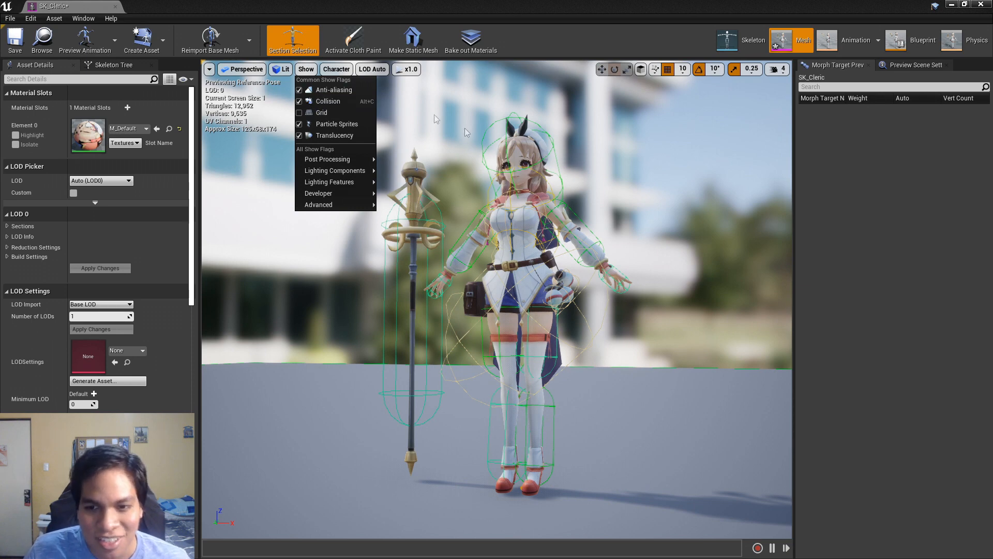
pyautogui.click(323, 71)
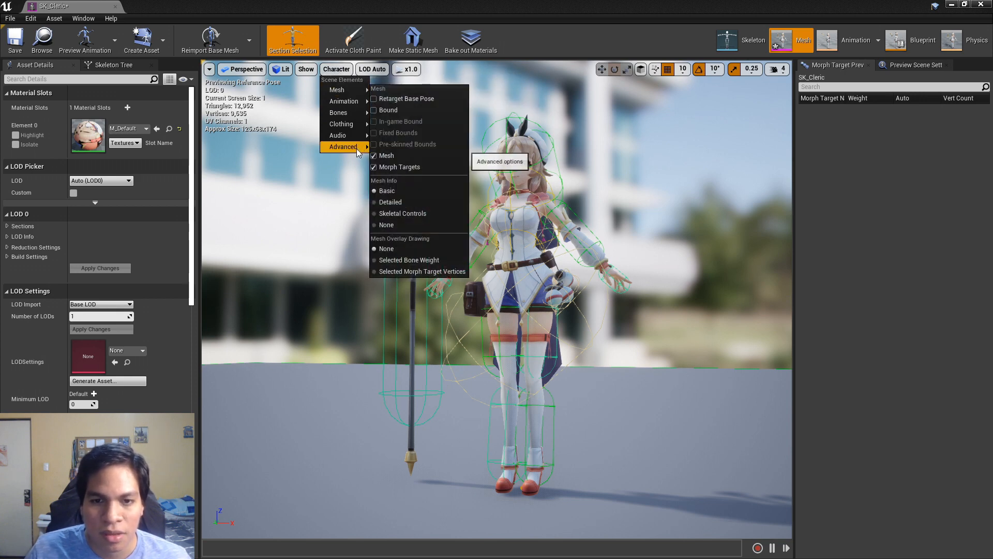
pyautogui.moveTo(355, 123)
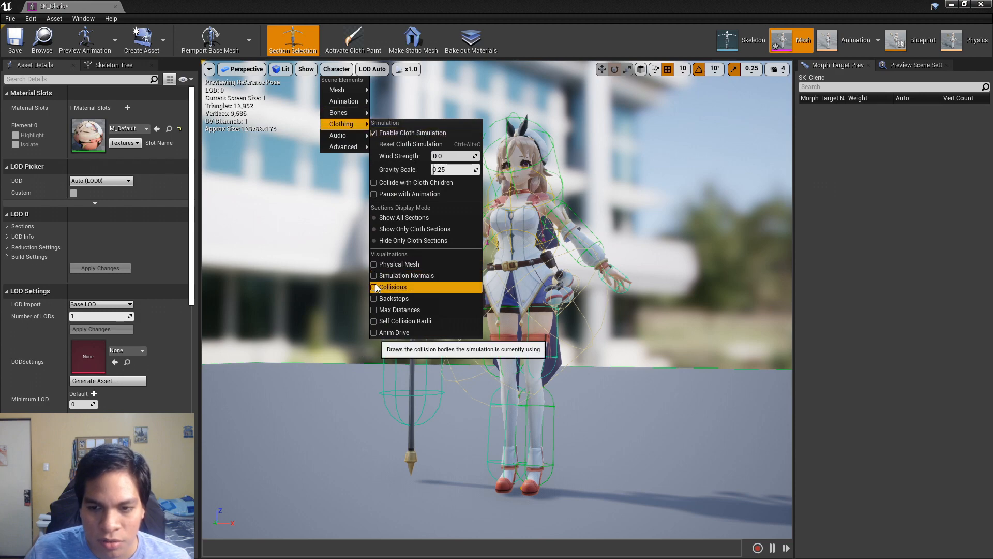
pyautogui.click(393, 286)
pyautogui.click(573, 265)
# Step: Examine the collision shapes around the Cleric's body, hips and staff from close up and from the front
pyautogui.scroll(5, 452, 198)
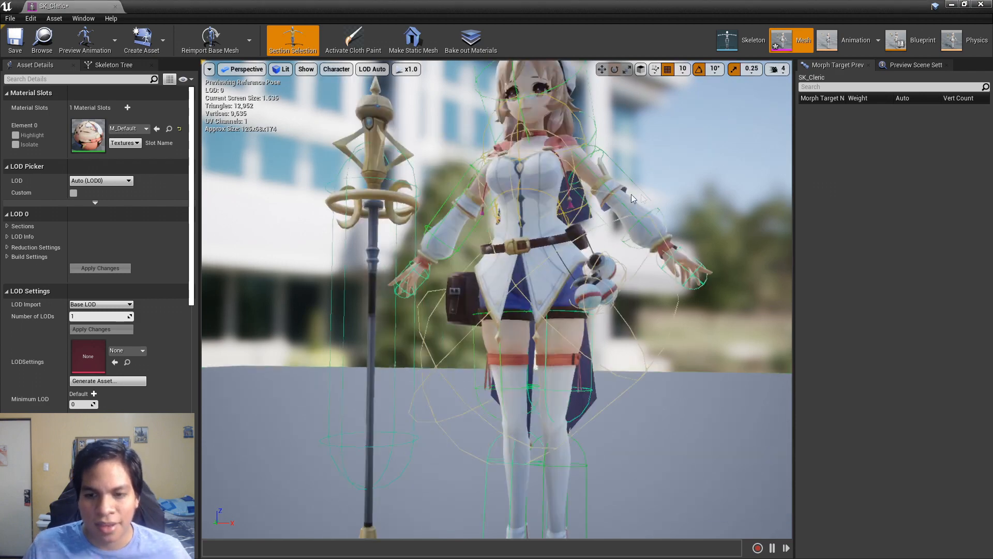
pyautogui.scroll(-4, 452, 198)
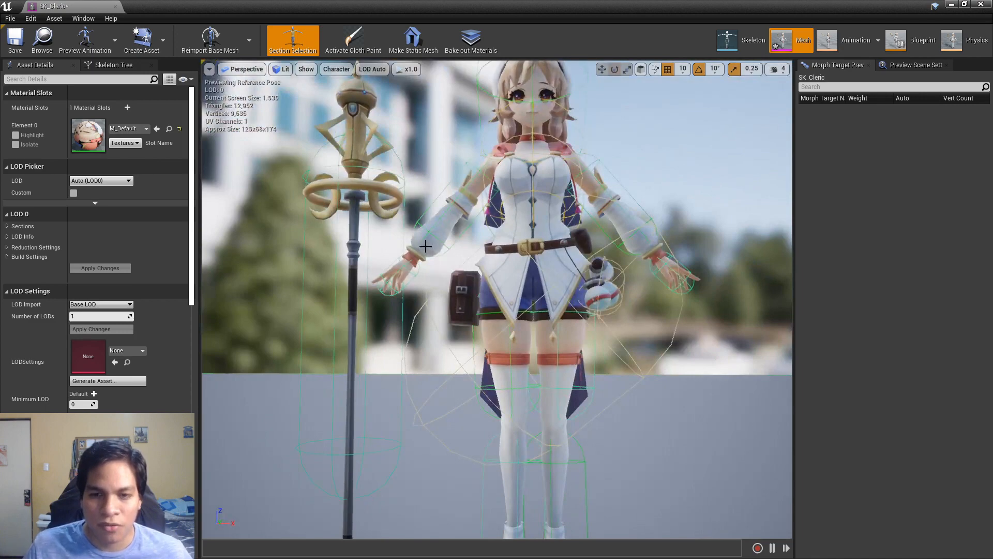
pyautogui.scroll(-2, 425, 247)
pyautogui.scroll(2, 559, 308)
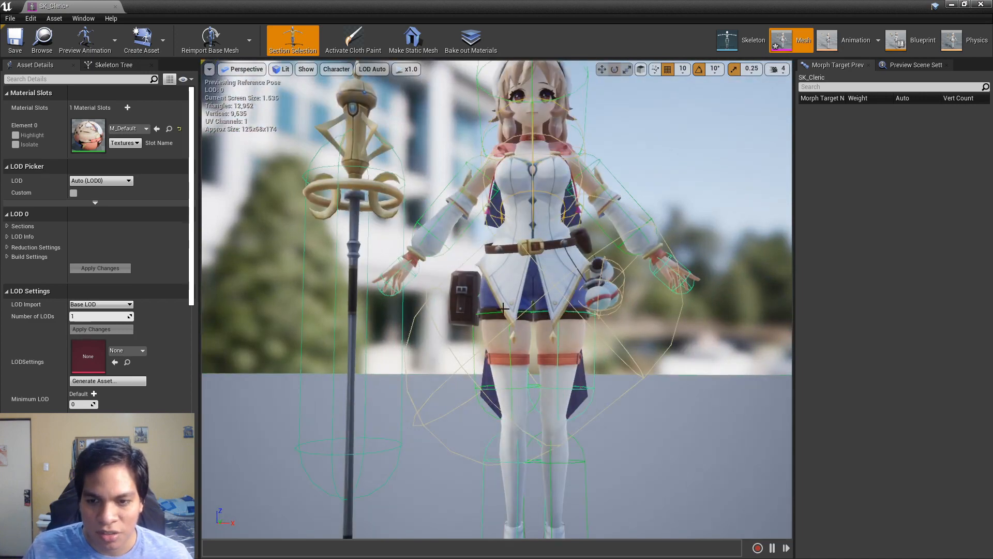
pyautogui.moveTo(656, 312); pyautogui.dragTo(569, 269)
pyautogui.scroll(-2, 569, 269)
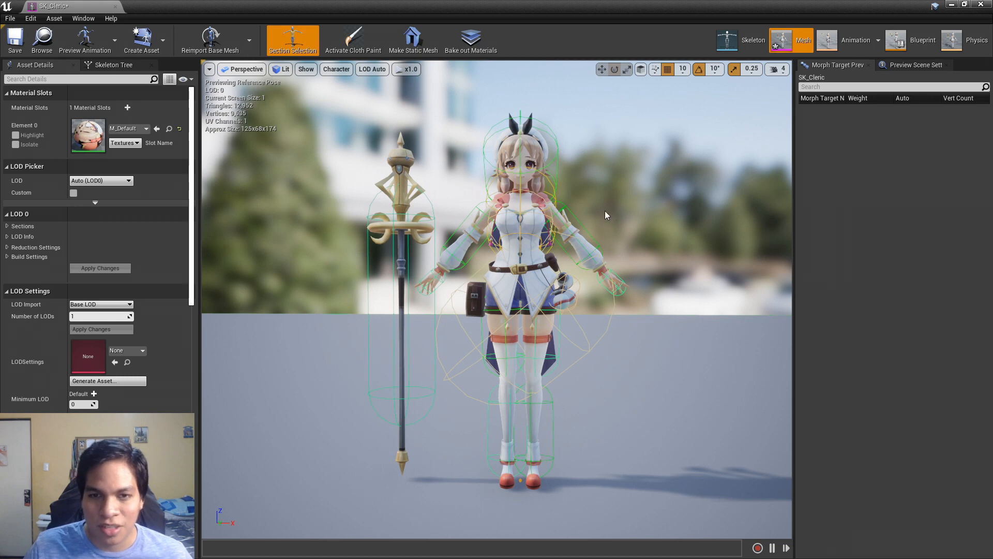
# Step: Save the SK_Cleric mesh and open its physics asset, Cleric_PhysicsAsset
pyautogui.click(11, 40)
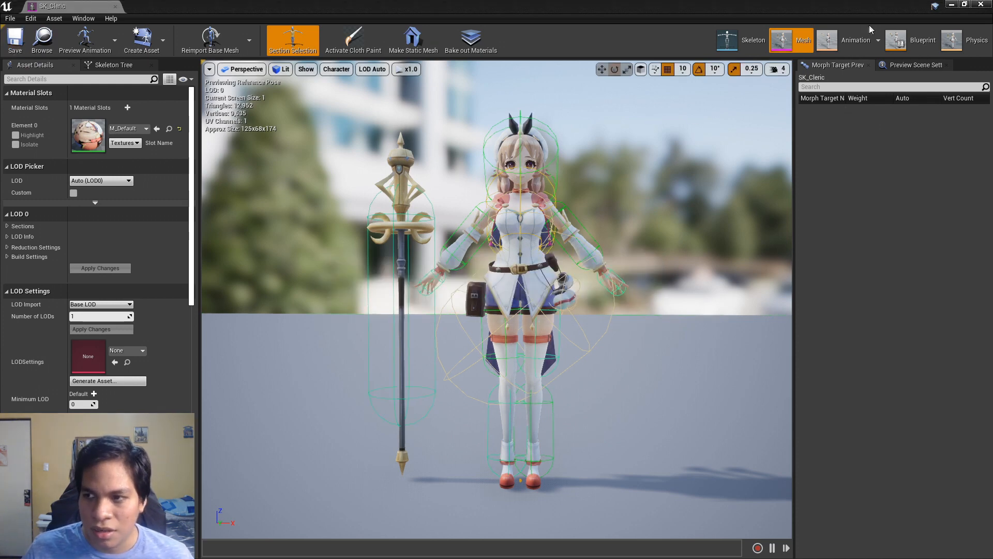
pyautogui.click(974, 43)
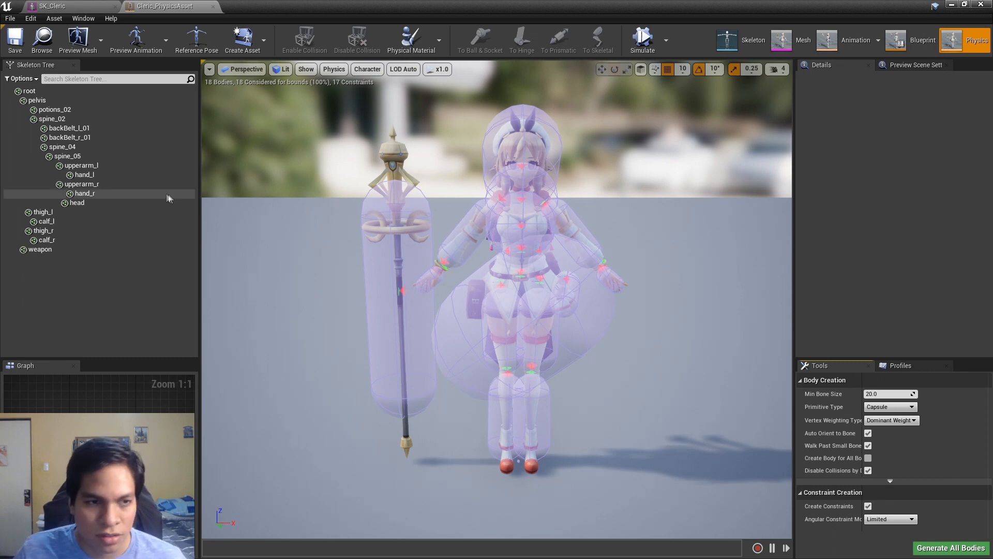
# Step: Delete the root body from Cleric_PhysicsAsset, keeping constraints hidden in the skeleton tree
pyautogui.click(76, 92)
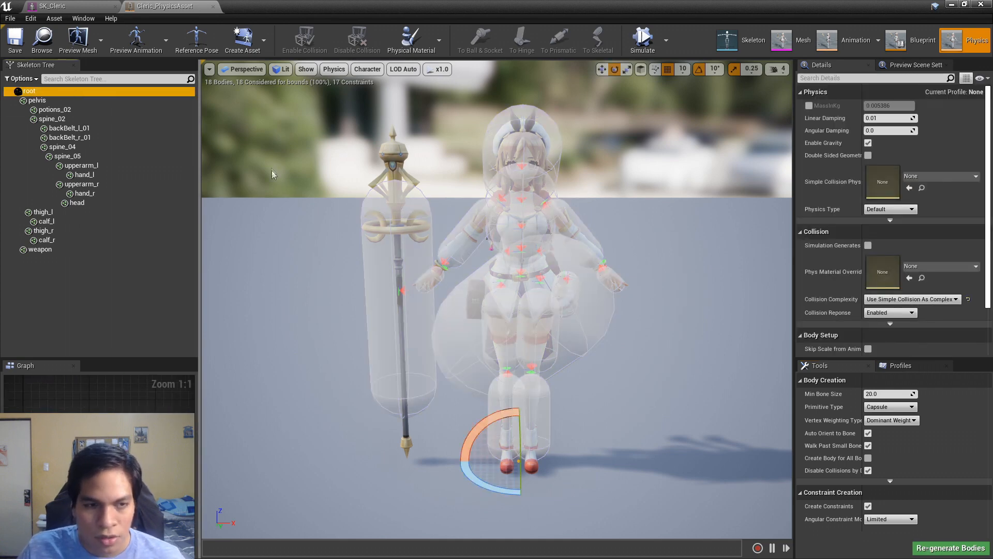
pyautogui.moveTo(520, 356); pyautogui.dragTo(520, 393, button='middle')
pyautogui.scroll(-2, 520, 355)
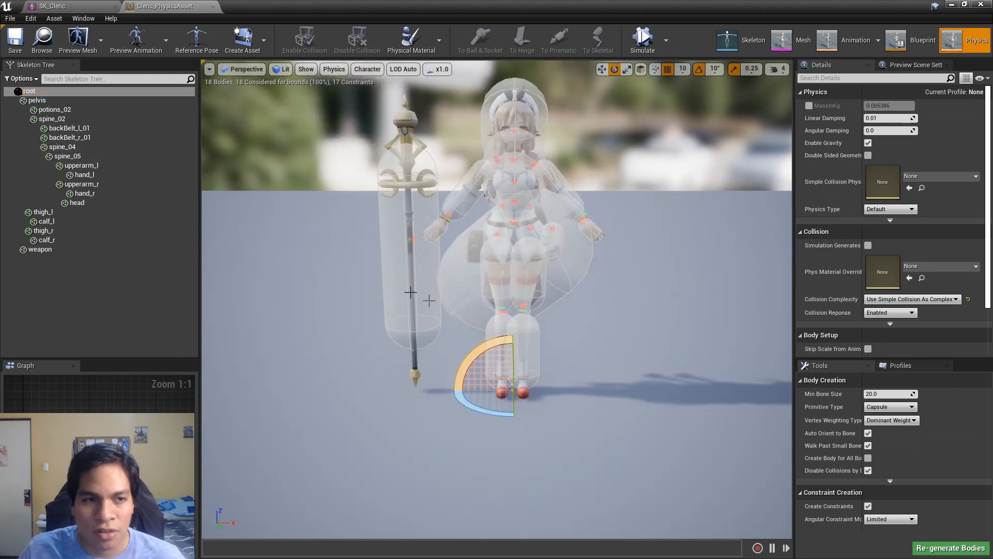
pyautogui.click(22, 78)
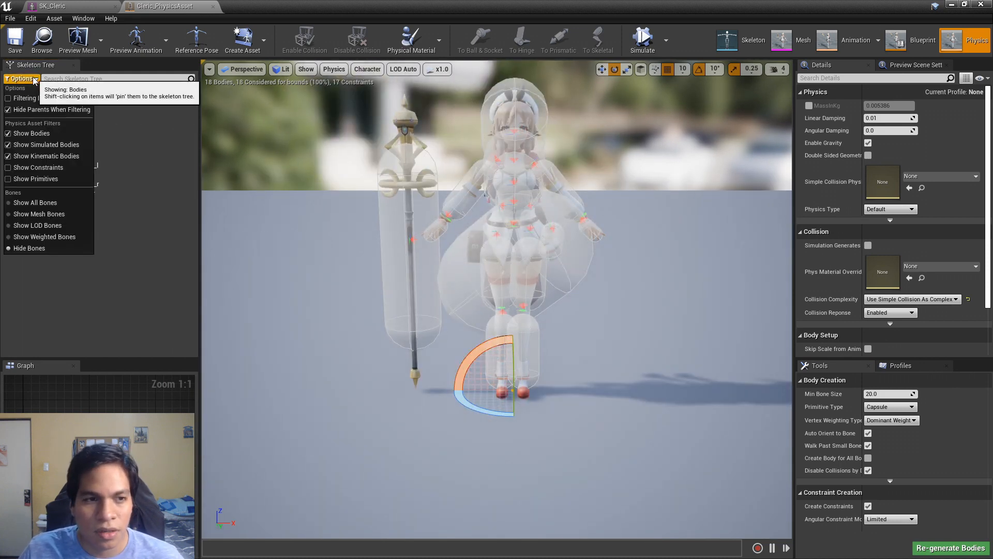
pyautogui.click(11, 167)
pyautogui.click(11, 168)
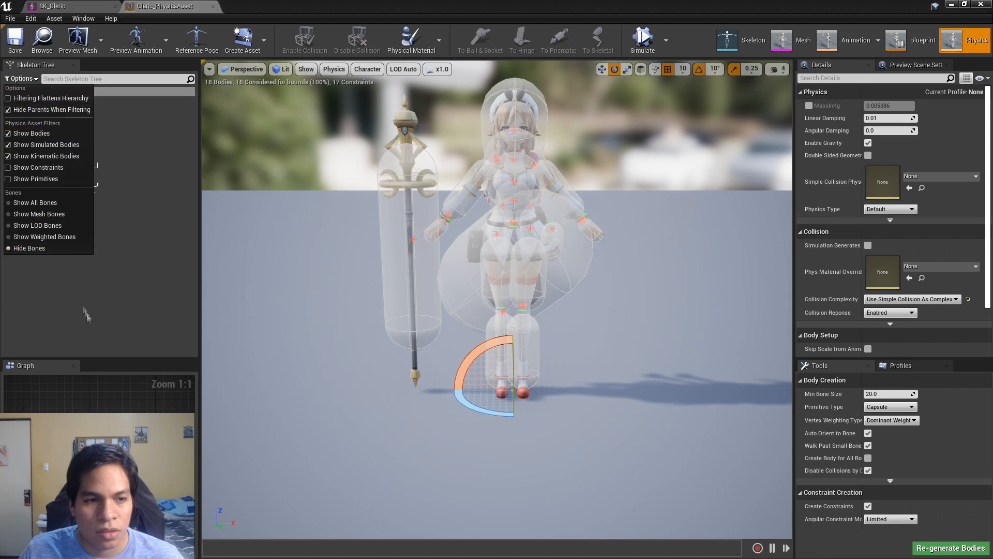
pyautogui.click(161, 212)
pyautogui.press('Delete')
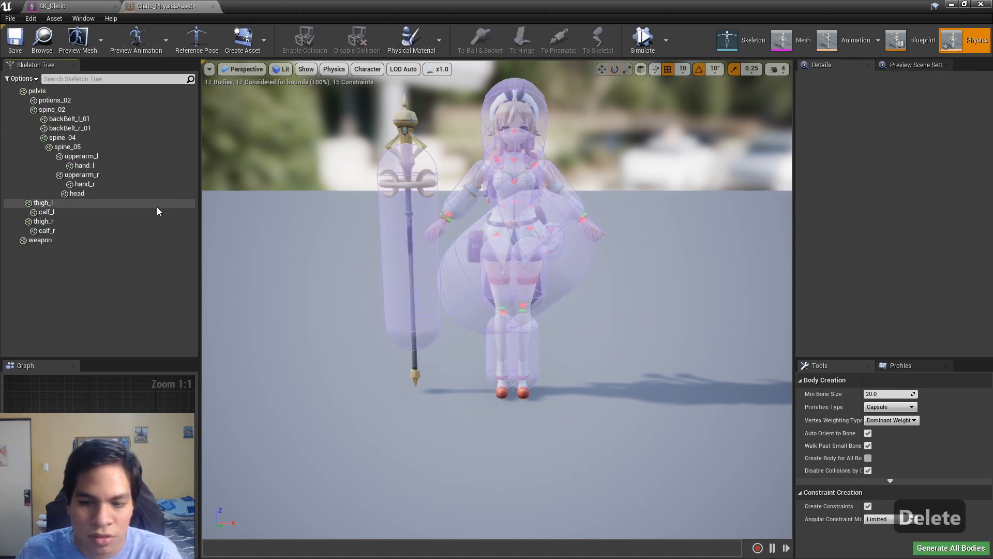
# Step: Simulate the physics asset, pull on the Cleric's fallen body to test it, and stop the simulation
pyautogui.click(294, 113)
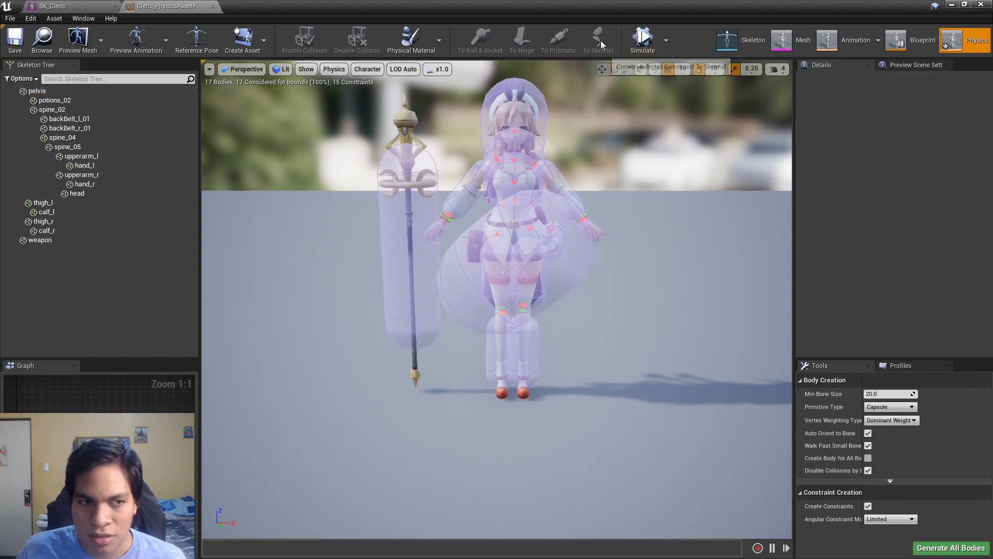
pyautogui.click(643, 38)
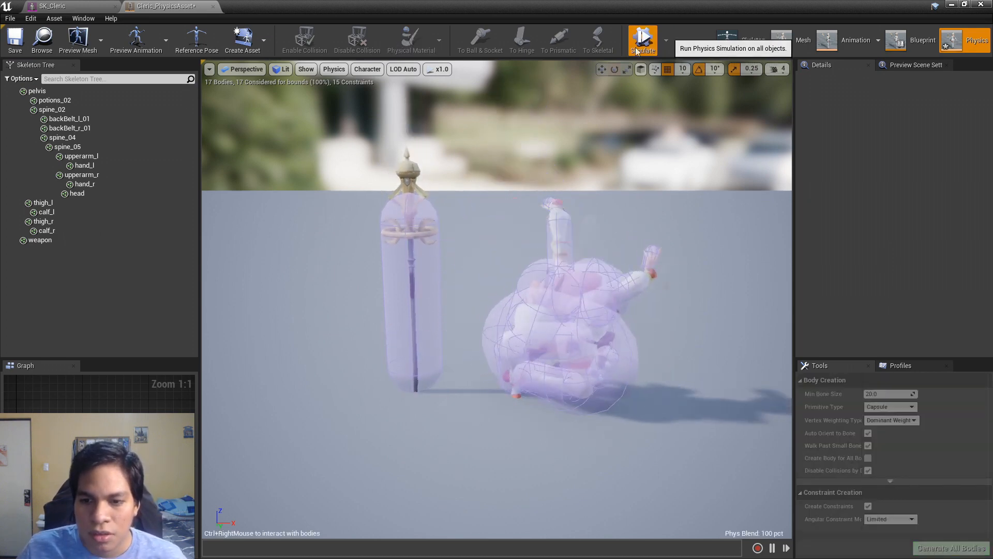
pyautogui.keyDown('ctrl'); pyautogui.moveTo(652, 322); pyautogui.dragTo(450, 300, button='right'); pyautogui.keyUp('ctrl')
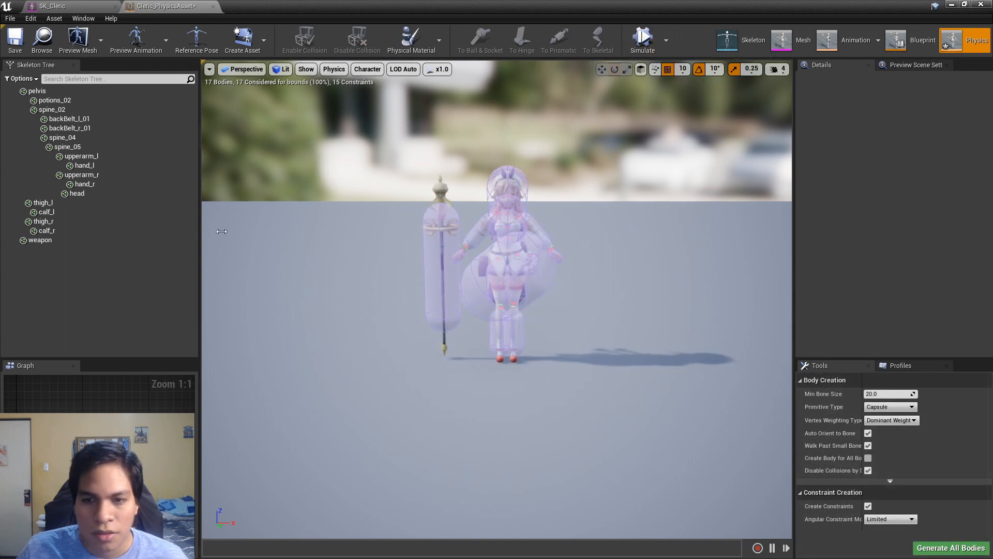
# Step: Select the pelvis body and rotate its tilted capsule until it lies roughly horizontal around the hips
pyautogui.click(75, 93)
pyautogui.scroll(5, 559, 292)
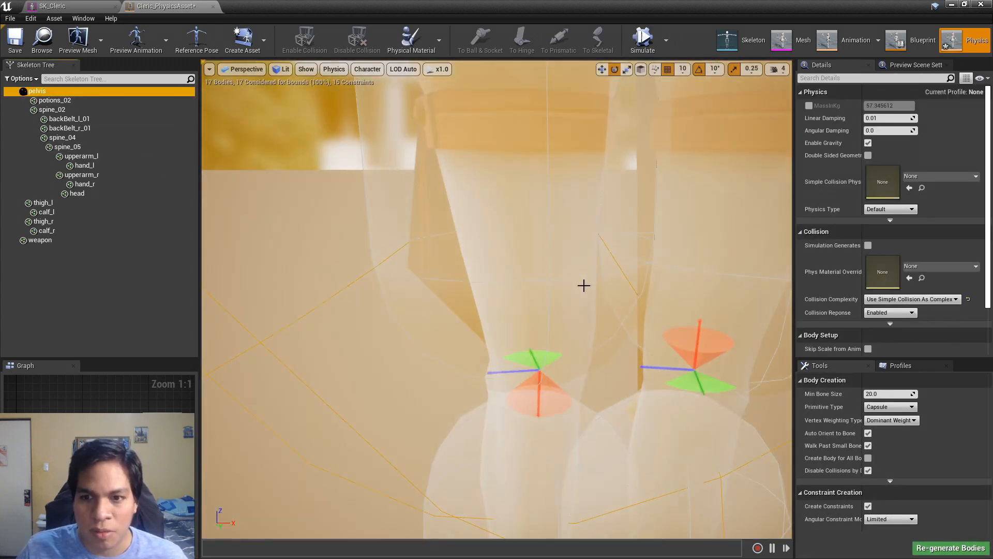
pyautogui.scroll(-3, 585, 284)
pyautogui.scroll(1, 594, 288)
pyautogui.moveTo(595, 288); pyautogui.dragTo(602, 288, button='right')
pyautogui.moveTo(602, 288); pyautogui.dragTo(623, 318, button='middle')
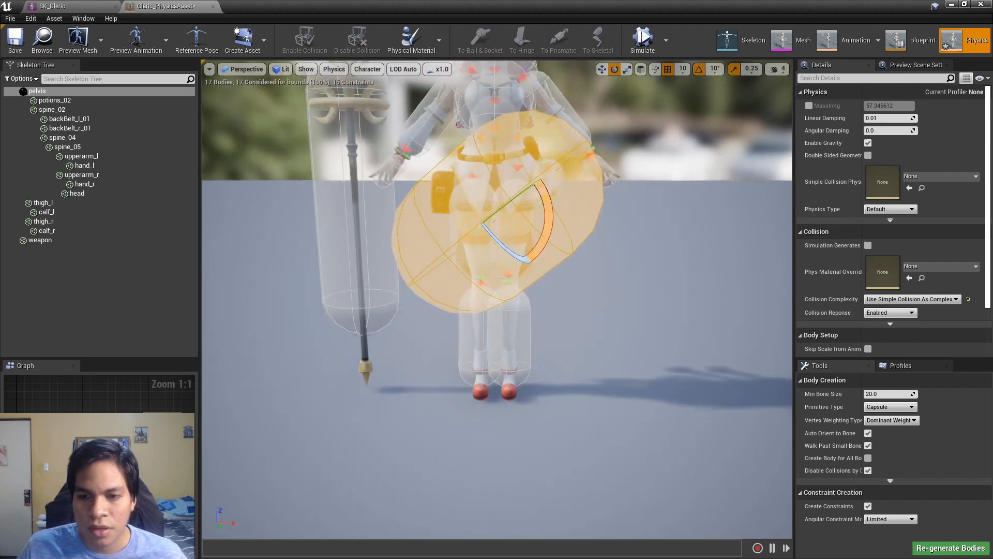
pyautogui.scroll(2, 634, 284)
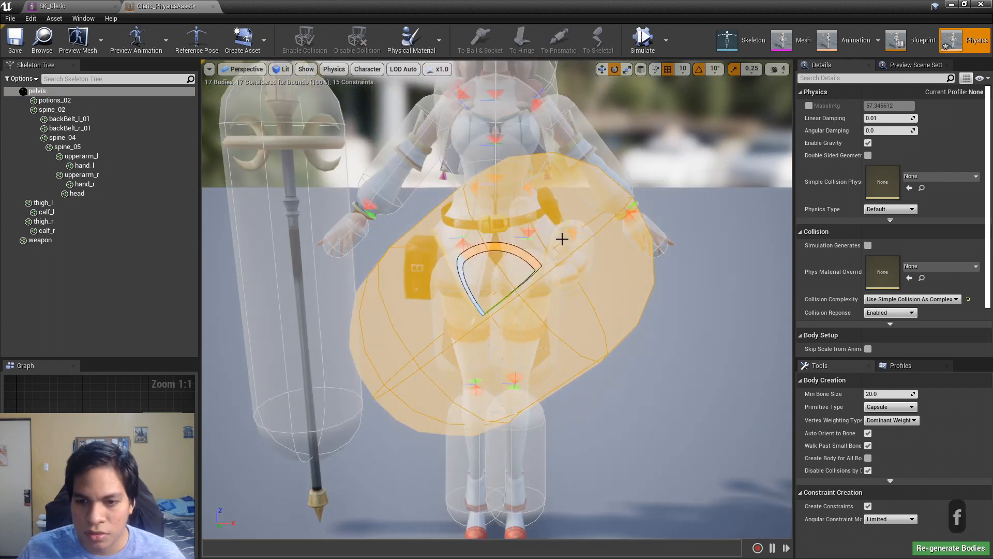
pyautogui.moveTo(500, 245); pyautogui.dragTo(413, 344)
pyautogui.keyDown('alt'); pyautogui.moveTo(432, 290); pyautogui.dragTo(584, 191); pyautogui.keyUp('alt')
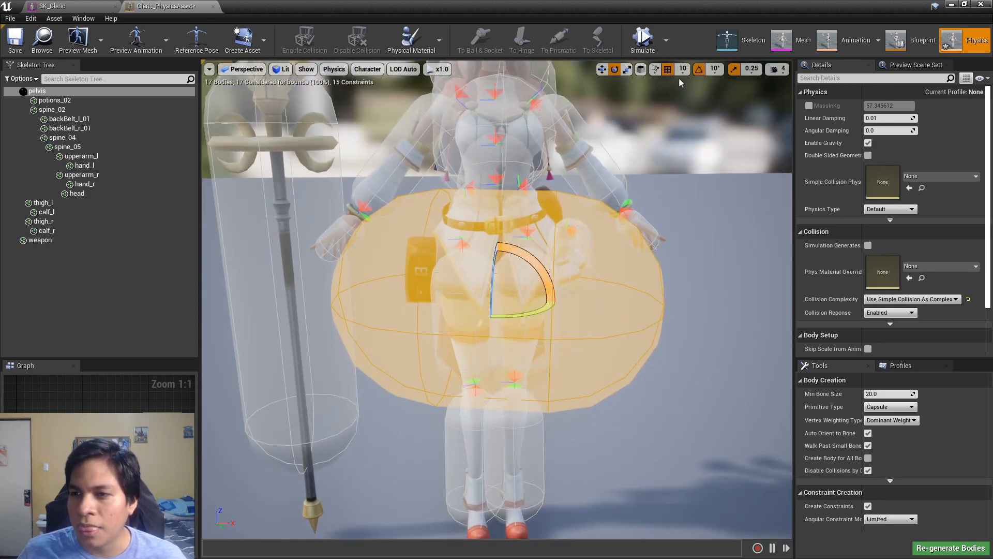
# Step: Switch the transform gizmo to world space with rotation snapping off, and undo the trial rotation of the pelvis body
pyautogui.click(640, 69)
pyautogui.moveTo(558, 300); pyautogui.dragTo(621, 207)
pyautogui.hotkey('ctrl', 'z')
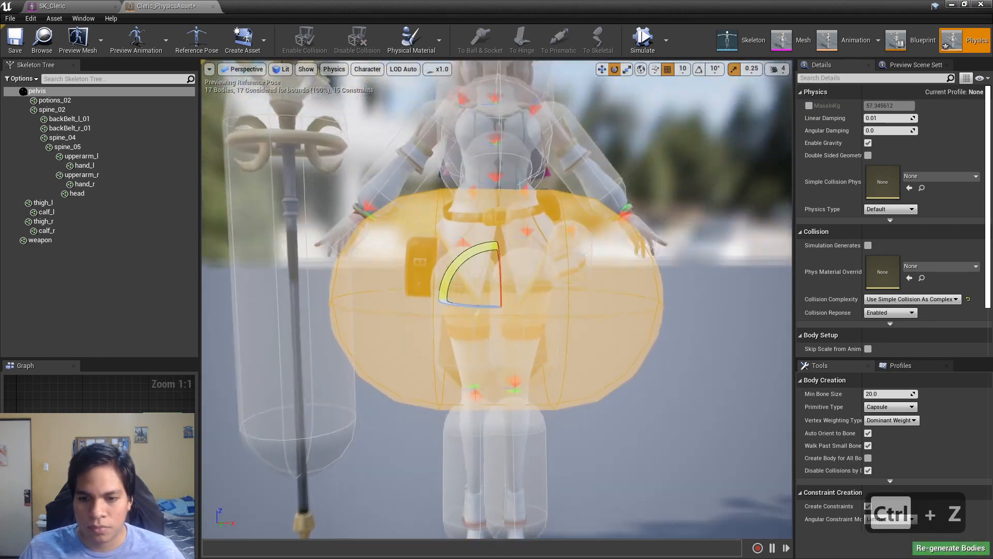
# Step: Fine-tune the pelvis body's rotation in the Front wireframe view, and return to the perspective view
pyautogui.click(306, 69)
pyautogui.moveTo(243, 69)
pyautogui.click(246, 135)
pyautogui.scroll(3, 518, 296)
pyautogui.click(235, 69)
pyautogui.click(247, 146)
pyautogui.scroll(3, 529, 311)
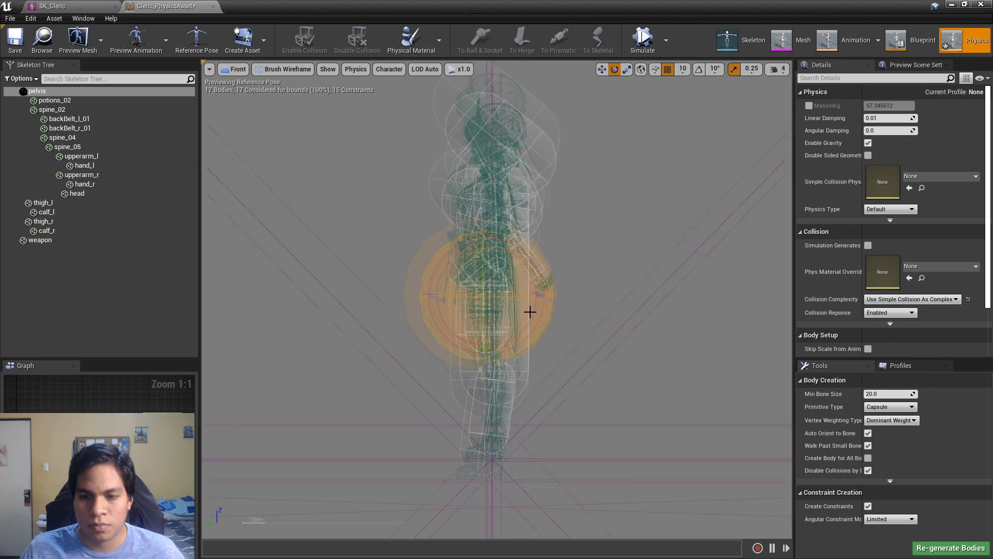
pyautogui.scroll(3, 529, 311)
pyautogui.moveTo(433, 277); pyautogui.dragTo(437, 277)
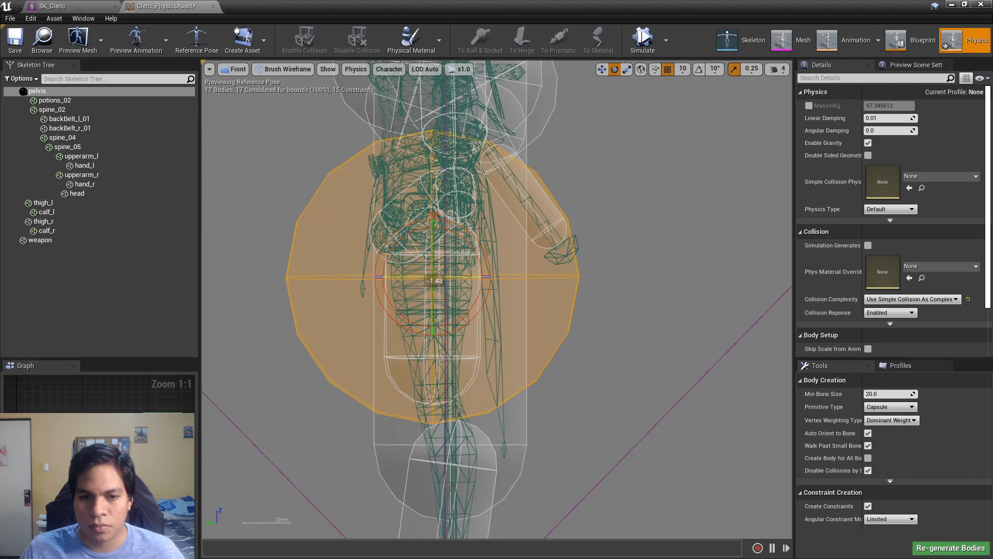
pyautogui.moveTo(433, 234); pyautogui.dragTo(433, 241)
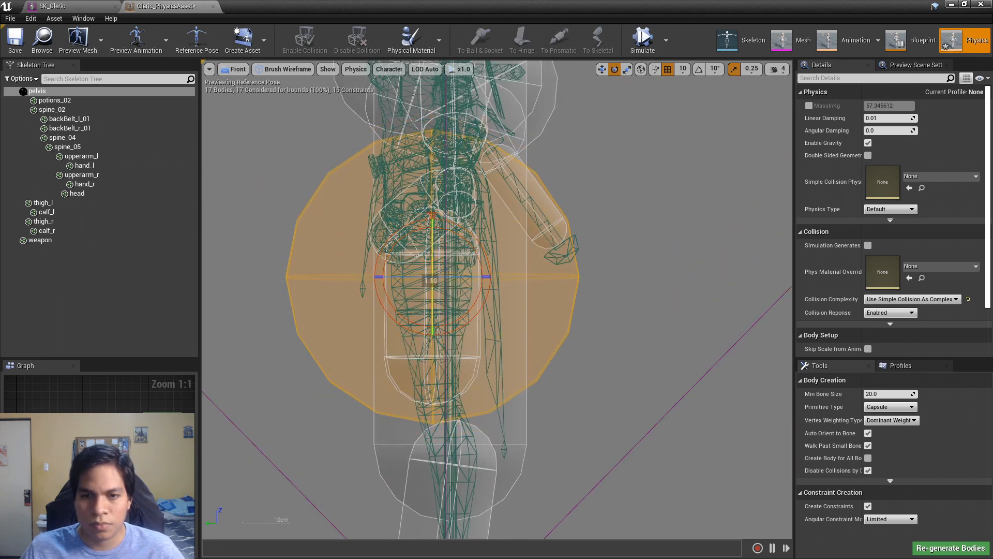
pyautogui.click(285, 198)
pyautogui.click(235, 69)
pyautogui.click(254, 82)
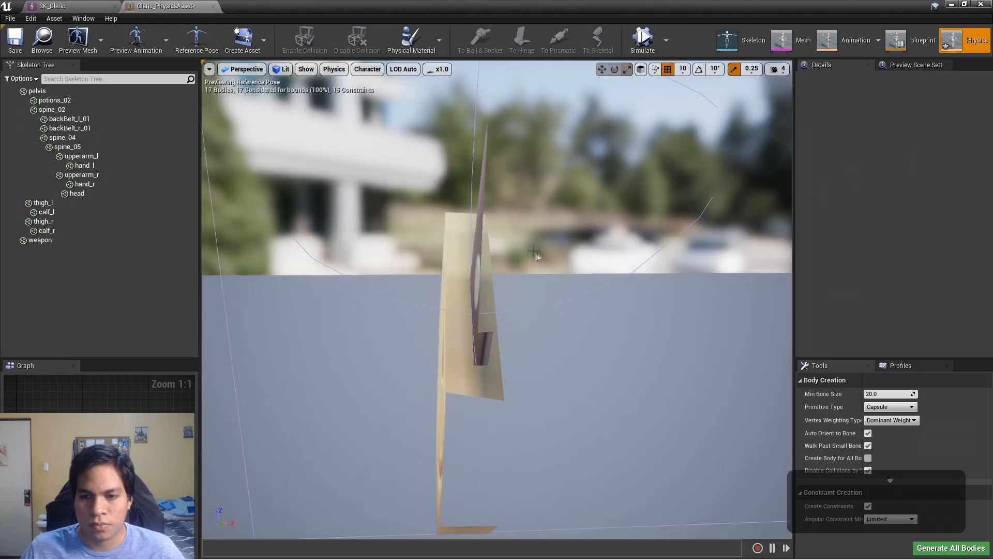
# Step: Shrink the pelvis body in the Front view with Lit shading, and move it up to hip height
pyautogui.click(241, 68)
pyautogui.click(246, 147)
pyautogui.scroll(5, 572, 275)
pyautogui.click(550, 281)
pyautogui.moveTo(466, 272); pyautogui.dragTo(454, 246)
pyautogui.scroll(4, 454, 245)
pyautogui.moveTo(475, 292); pyautogui.dragTo(470, 291)
pyautogui.click(288, 69)
pyautogui.click(307, 91)
pyautogui.press('w')
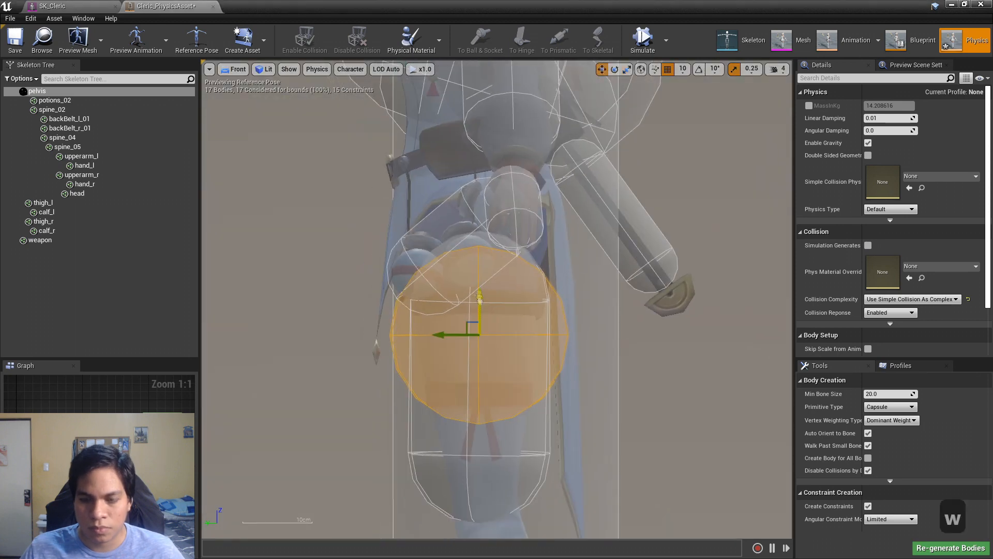
pyautogui.moveTo(480, 232); pyautogui.dragTo(480, 201)
# Step: Scale the pelvis body down to the width of the hips in the Right view, and check the fit in perspective
pyautogui.press('e')
pyautogui.press('e')
pyautogui.click(236, 70)
pyautogui.click(254, 137)
pyautogui.press('w')
pyautogui.press('e')
pyautogui.press('r')
pyautogui.moveTo(405, 353); pyautogui.dragTo(443, 317)
pyautogui.press('w')
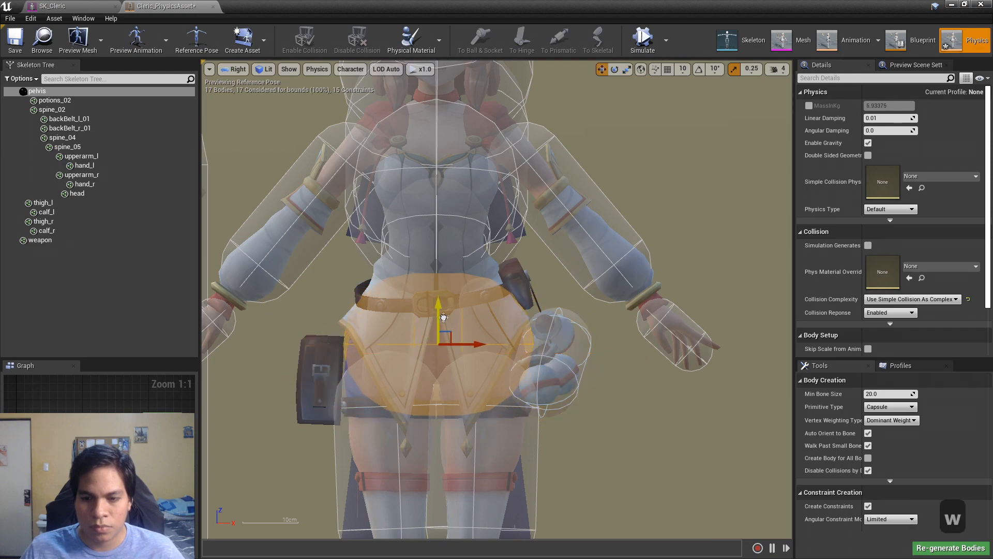
pyautogui.click(236, 69)
pyautogui.click(250, 85)
pyautogui.press('f')
pyautogui.keyDown('alt'); pyautogui.moveTo(393, 217); pyautogui.dragTo(730, 219); pyautogui.keyUp('alt')
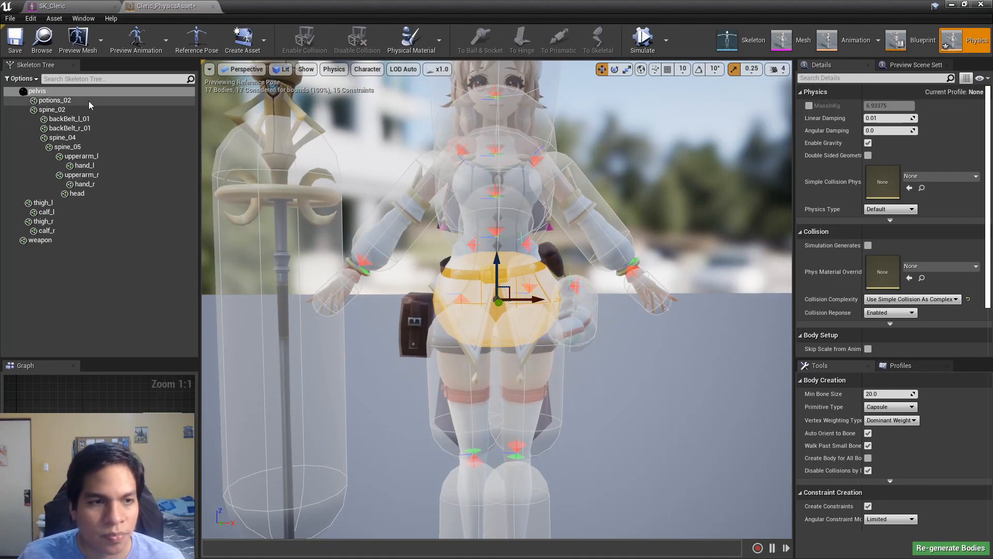
# Step: Show the constraints in the skeleton tree for a check, and hide them again
pyautogui.click(21, 79)
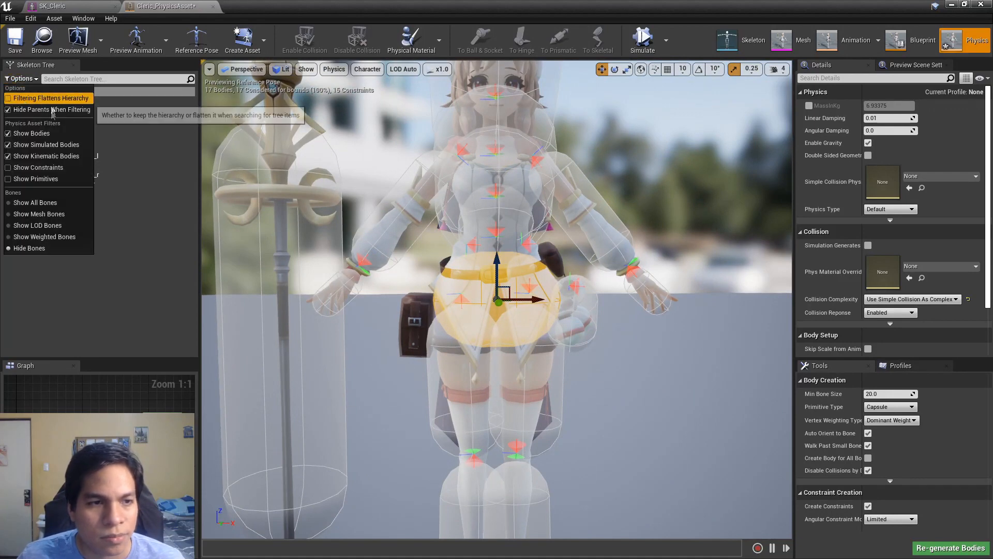
pyautogui.click(80, 168)
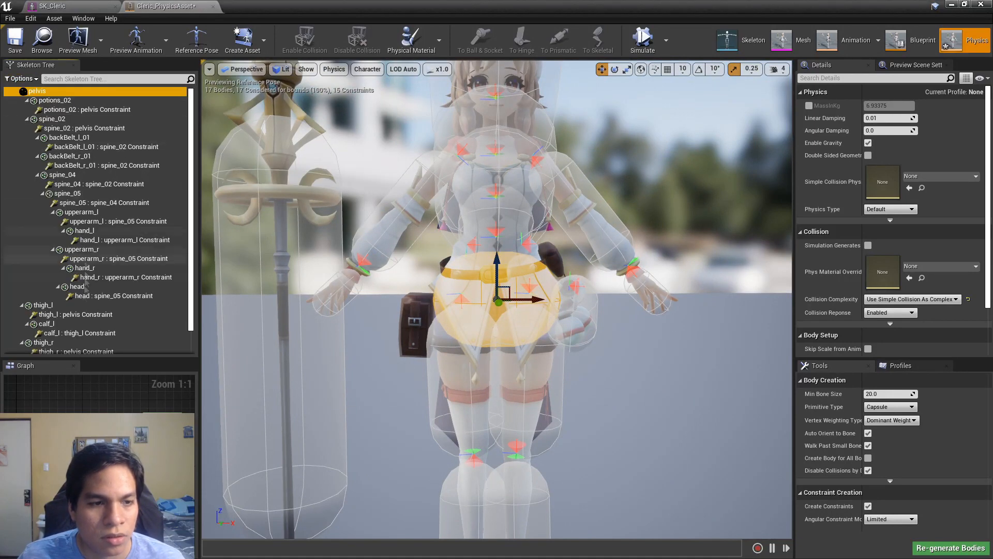
pyautogui.click(22, 80)
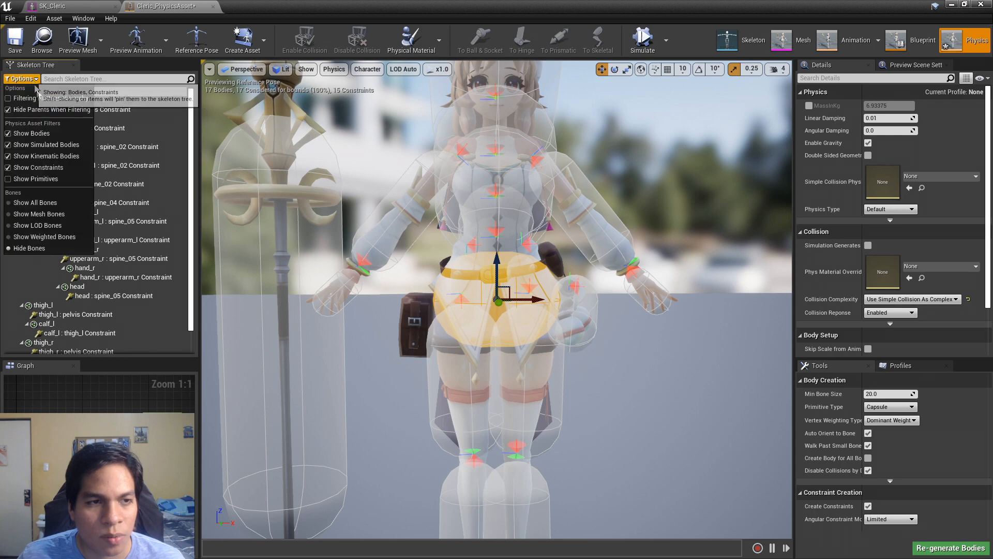
pyautogui.click(26, 170)
# Step: Select the potions_02 body and examine how its capsule fits around the potion flasks
pyautogui.click(54, 100)
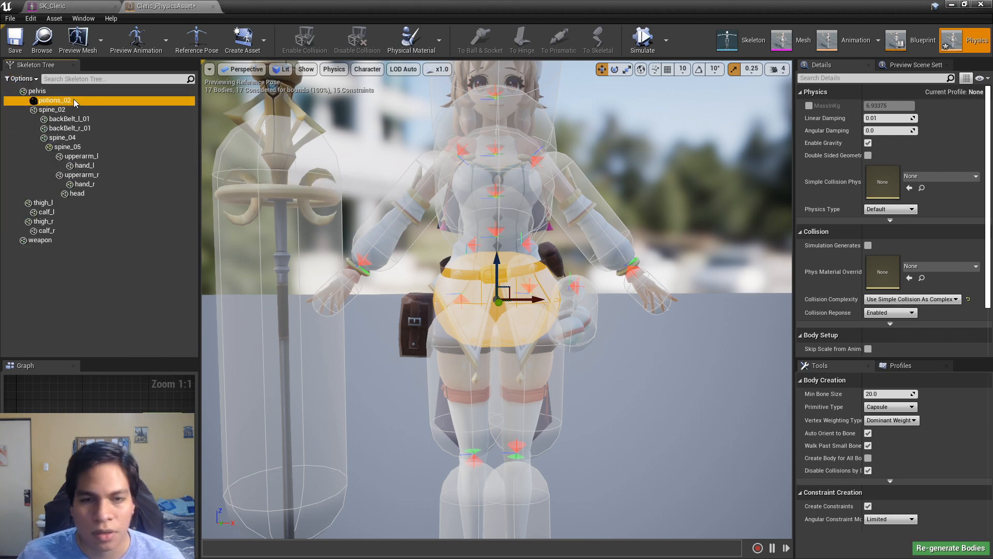
pyautogui.press('f')
pyautogui.scroll(-3, 500, 250)
pyautogui.scroll(3, 545, 264)
pyautogui.keyDown('alt'); pyautogui.moveTo(545, 264); pyautogui.dragTo(503, 259); pyautogui.keyUp('alt')
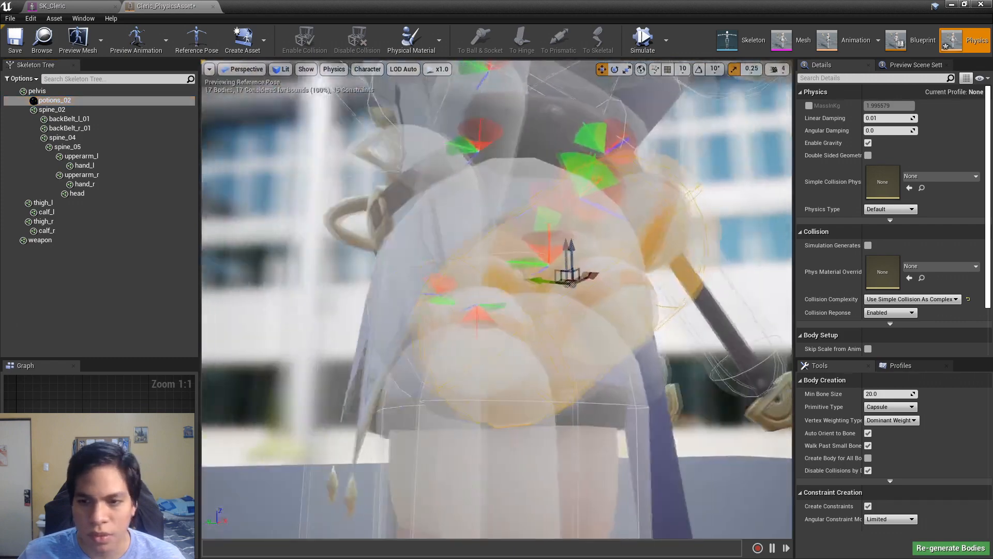
pyautogui.scroll(-5, 550, 244)
pyautogui.scroll(5, 584, 250)
pyautogui.keyDown('alt'); pyautogui.moveTo(463, 209); pyautogui.dragTo(488, 212); pyautogui.keyUp('alt')
pyautogui.moveTo(550, 222); pyautogui.dragTo(414, 222, button='middle')
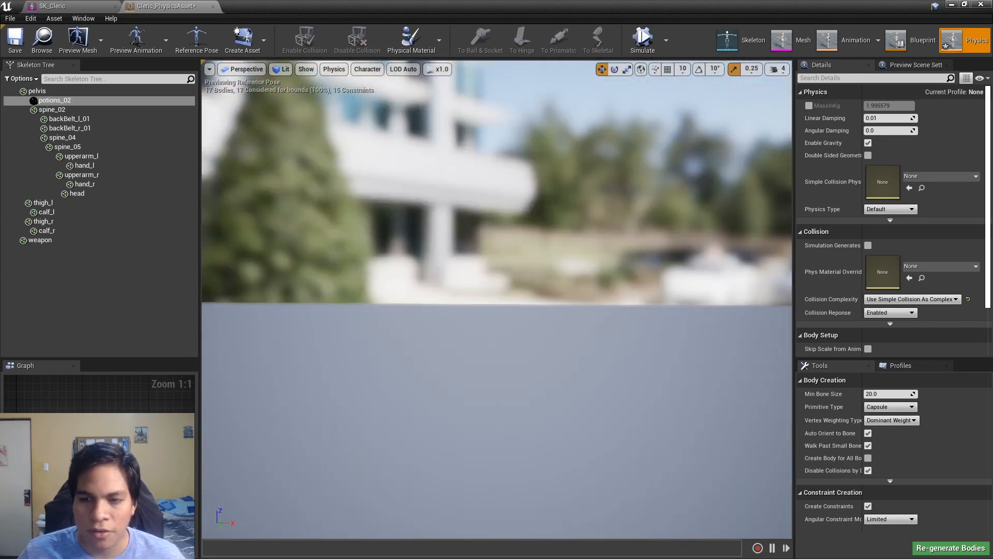
pyautogui.press('f')
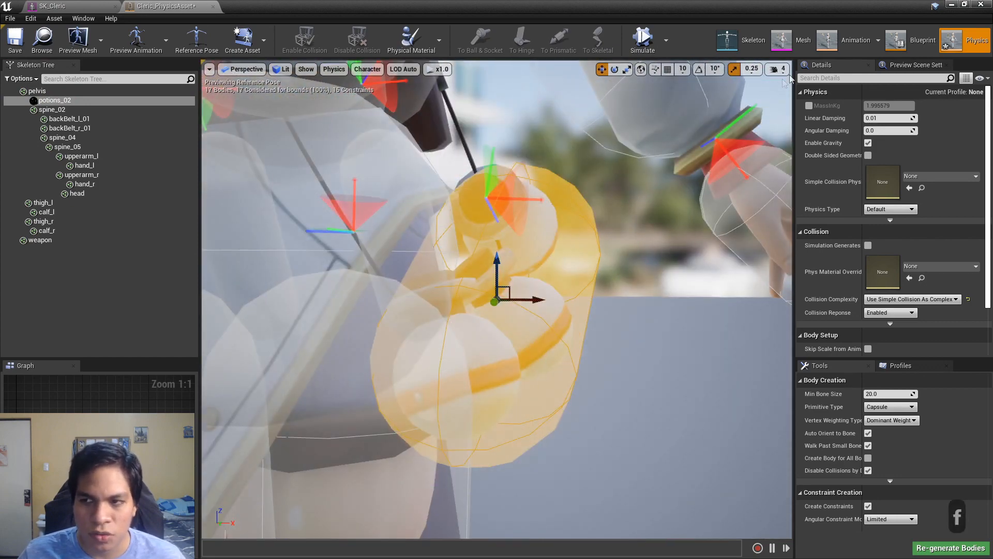
# Step: Set the viewport camera speed to 2 for closer navigation around the potions
pyautogui.click(777, 68)
pyautogui.moveTo(794, 94); pyautogui.dragTo(790, 94)
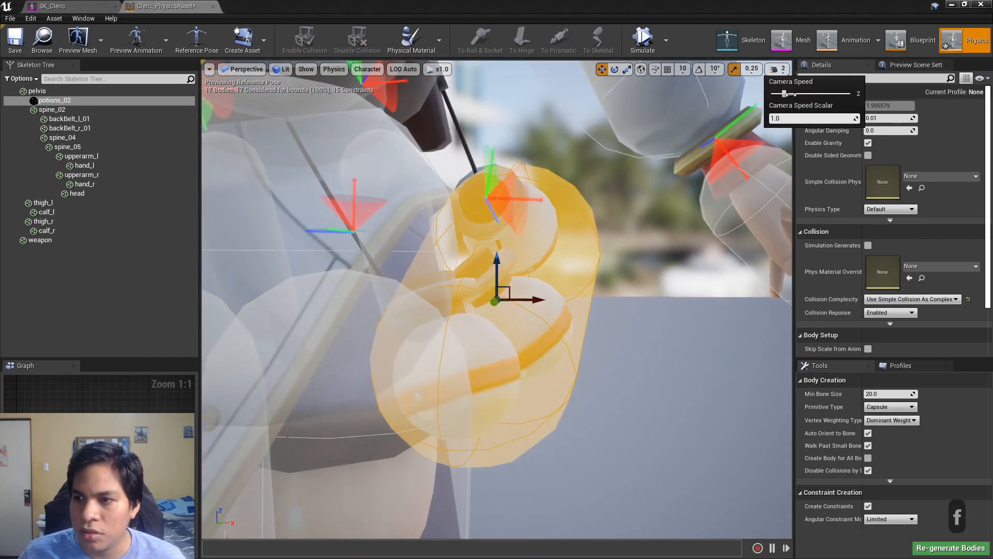
pyautogui.click(545, 296)
pyautogui.moveTo(620, 263); pyautogui.dragTo(563, 233, button='right')
pyautogui.keyDown('alt'); pyautogui.moveTo(563, 258); pyautogui.dragTo(481, 222); pyautogui.keyUp('alt')
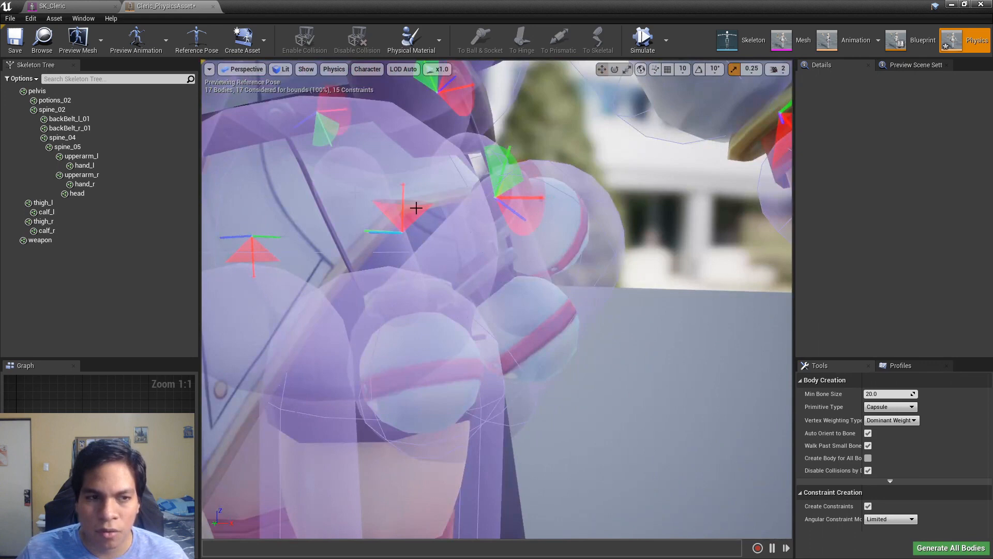
# Step: Show all bones in the skeleton tree and locate the potions_01 bone on the belt
pyautogui.click(60, 100)
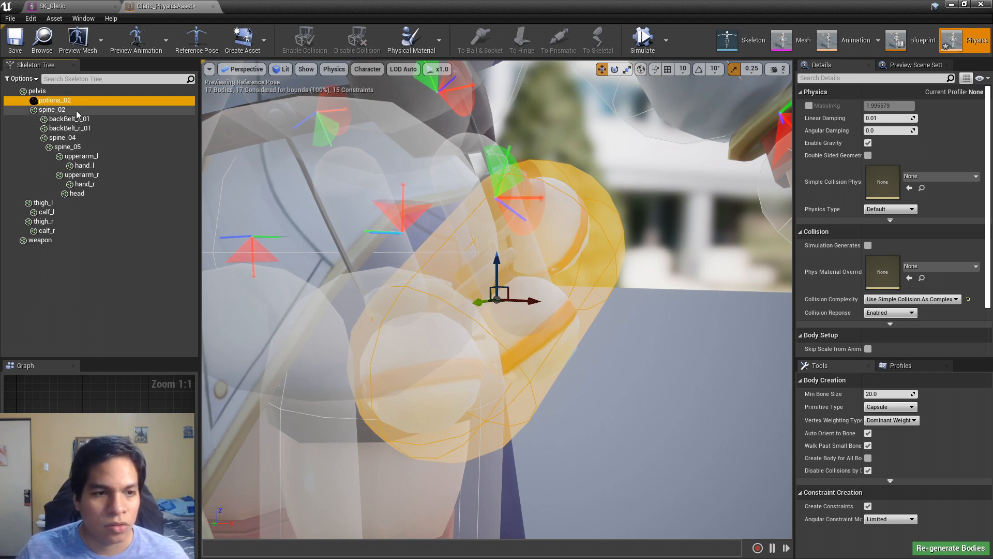
pyautogui.click(20, 79)
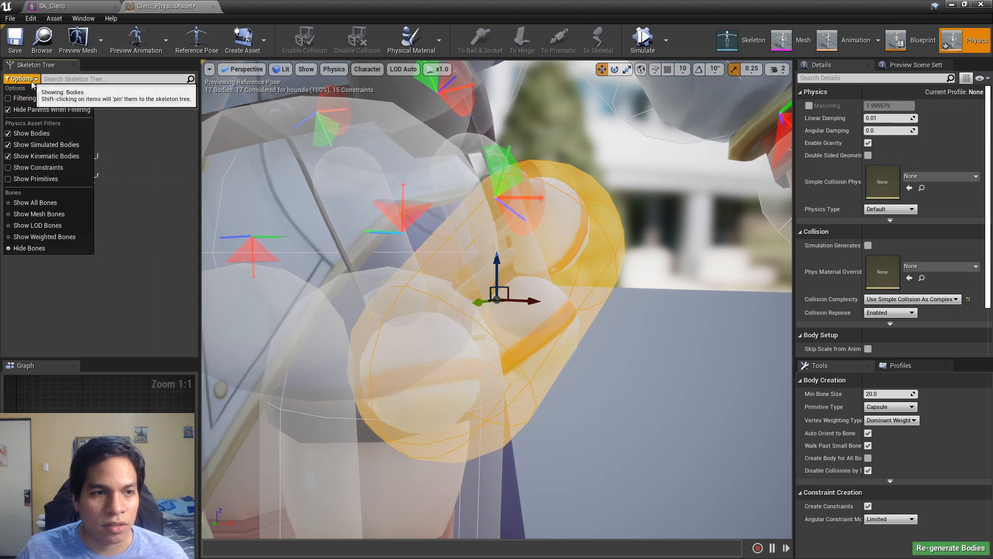
pyautogui.click(31, 202)
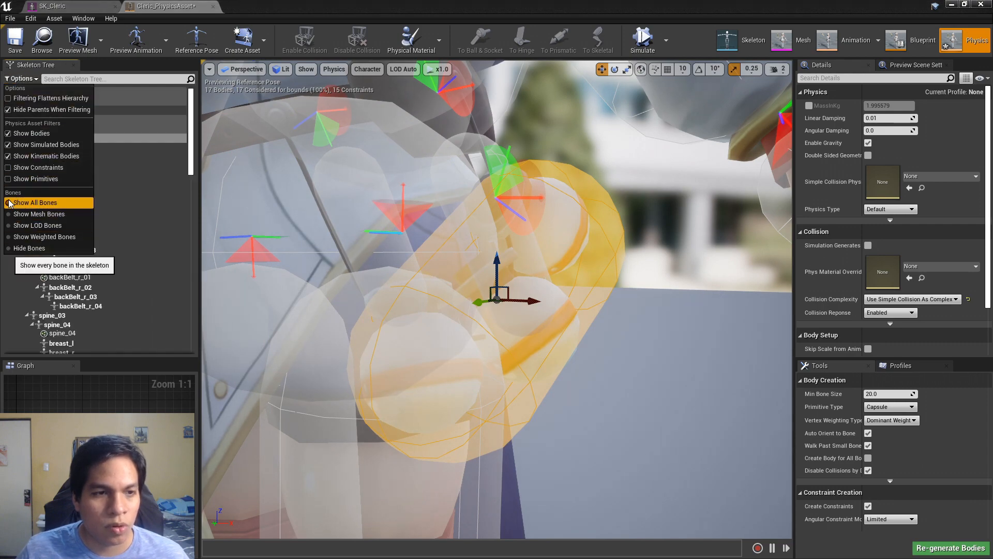
pyautogui.click(44, 120)
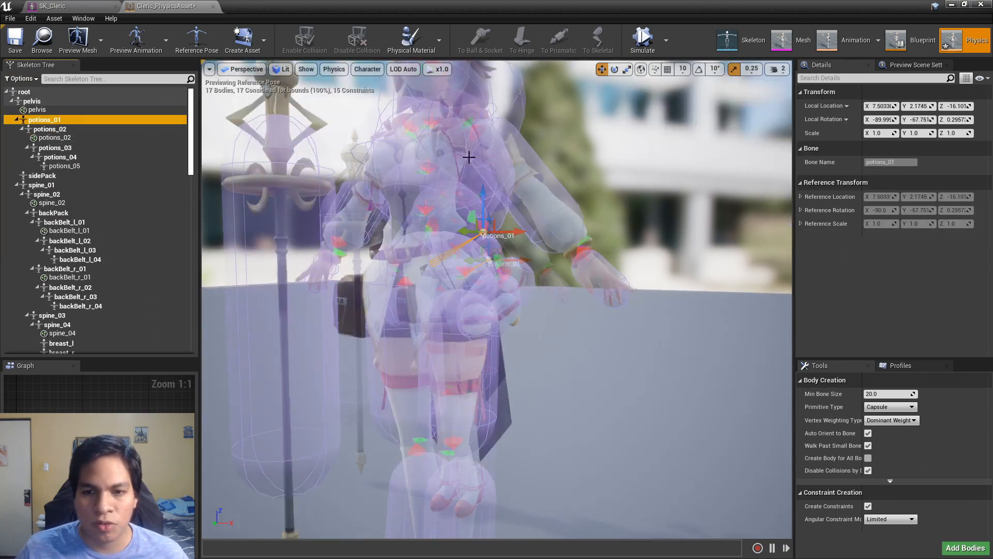
pyautogui.moveTo(505, 223)
pyautogui.mouseDown(button='right')
pyautogui.moveTo(486, 228)
pyautogui.moveTo(522, 207)
pyautogui.moveTo(491, 212)
pyautogui.moveTo(504, 206)
pyautogui.mouseUp(button='right')
pyautogui.keyDown('alt'); pyautogui.moveTo(531, 236); pyautogui.dragTo(530, 250); pyautogui.keyUp('alt')
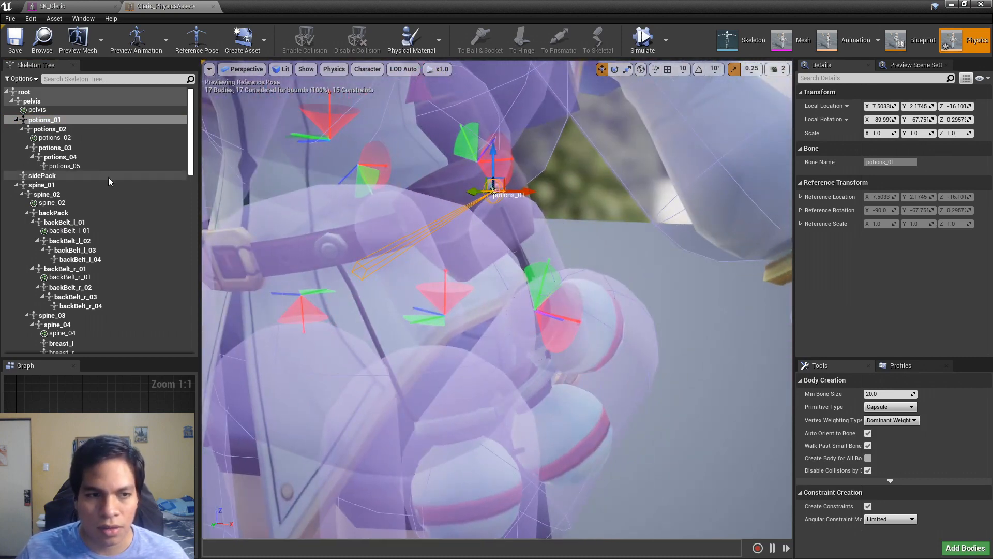
# Step: Examine the potions_02 bone's position relative to the potion flasks and its collision body
pyautogui.click(67, 126)
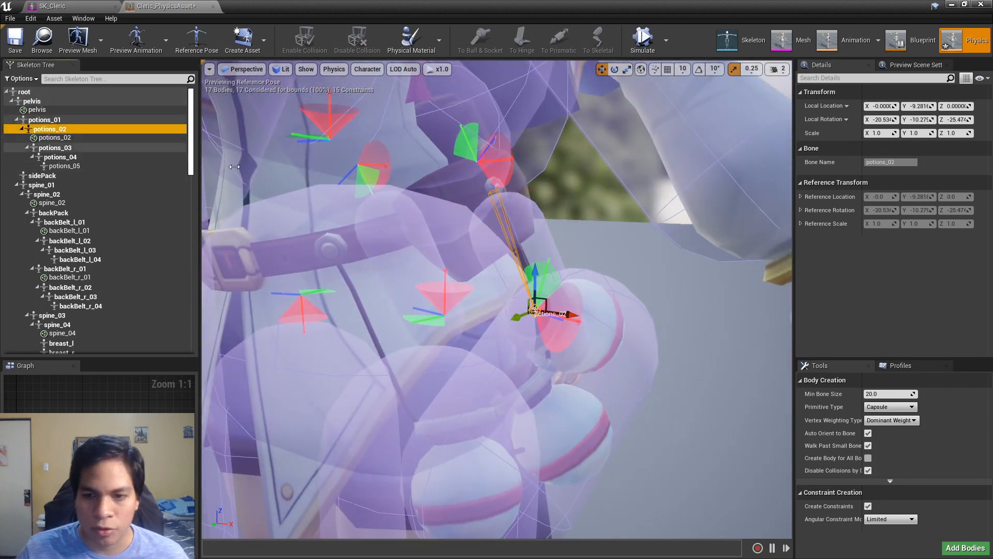
pyautogui.scroll(-5, 550, 299)
pyautogui.scroll(5, 563, 315)
pyautogui.click(526, 304)
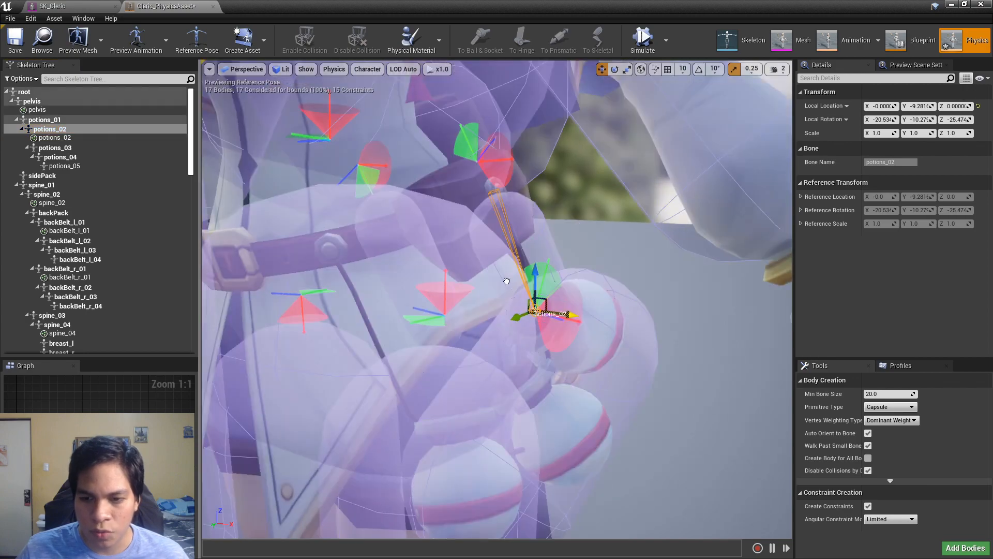
pyautogui.keyDown('alt'); pyautogui.moveTo(507, 281); pyautogui.dragTo(489, 249); pyautogui.keyUp('alt')
pyautogui.moveTo(607, 370); pyautogui.dragTo(568, 350, button='middle')
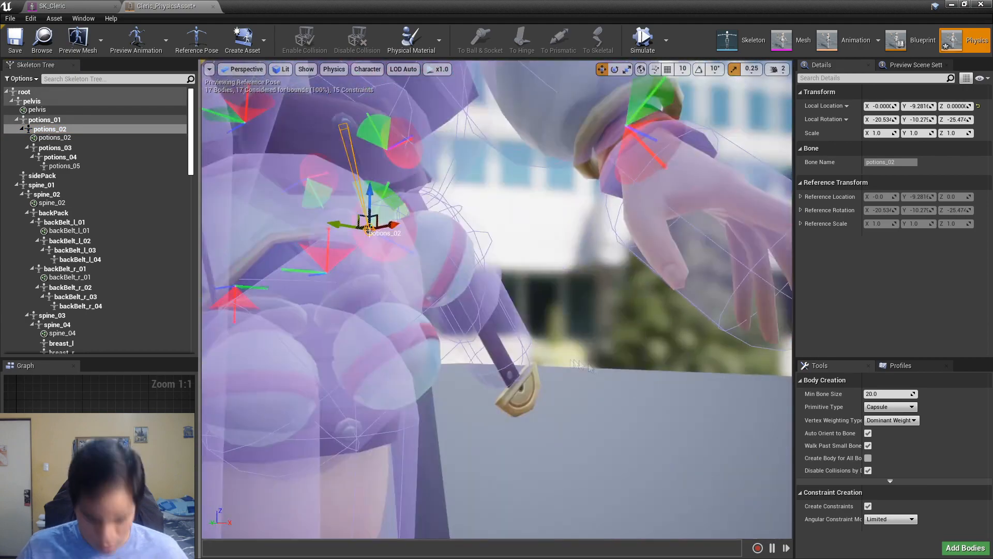
pyautogui.press('f')
pyautogui.keyDown('alt'); pyautogui.moveTo(570, 350); pyautogui.dragTo(542, 370); pyautogui.keyUp('alt')
pyautogui.keyDown('alt'); pyautogui.moveTo(540, 321); pyautogui.dragTo(564, 331, button='right'); pyautogui.keyUp('alt')
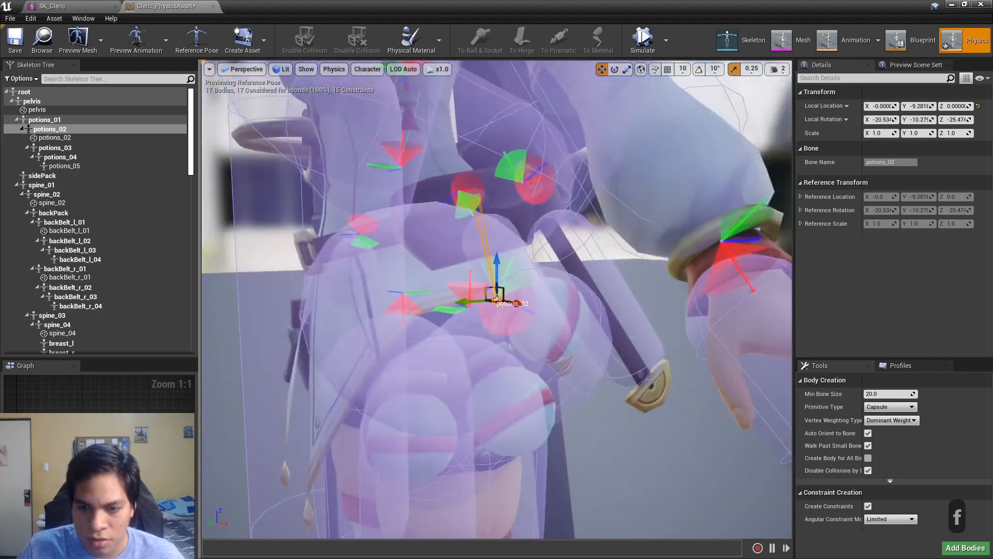
# Step: Select the potions_02 body and scale its capsule down to roughly the size of a single flask
pyautogui.click(562, 322)
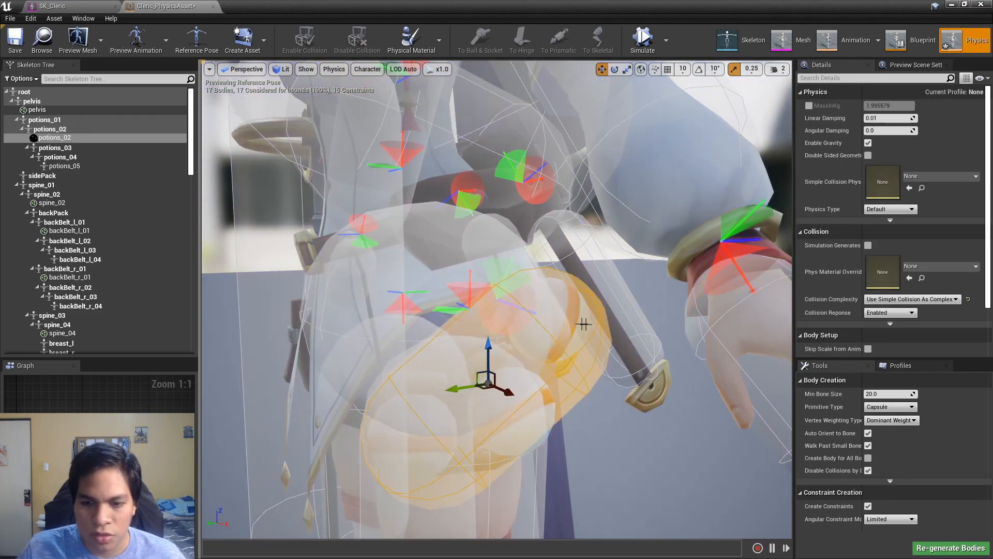
pyautogui.press('e')
pyautogui.press('r')
pyautogui.moveTo(512, 361); pyautogui.dragTo(434, 383)
pyautogui.moveTo(510, 405); pyautogui.dragTo(476, 411)
pyautogui.moveTo(514, 361); pyautogui.dragTo(522, 373)
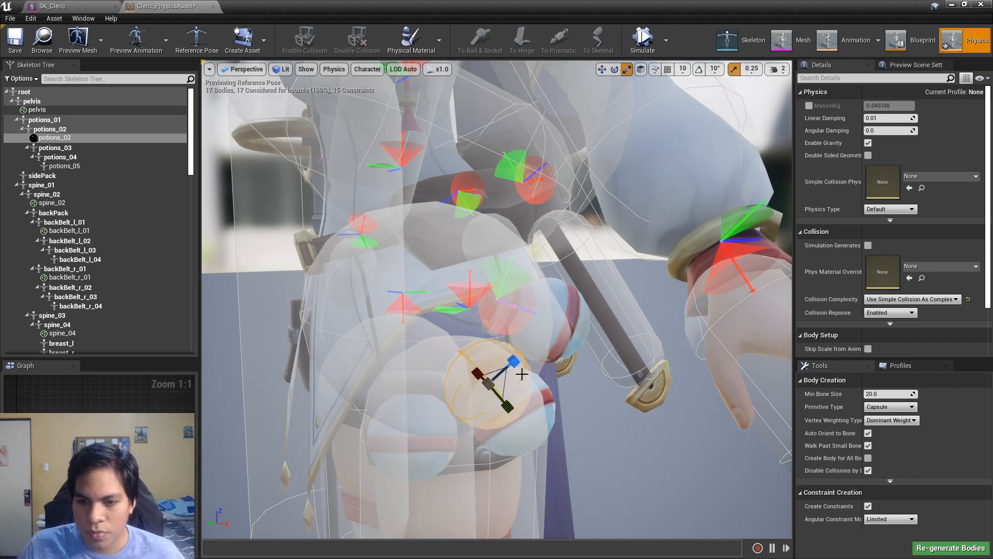
pyautogui.moveTo(509, 410)
pyautogui.mouseDown()
pyautogui.moveTo(543, 440)
pyautogui.moveTo(522, 422)
pyautogui.mouseUp()
pyautogui.moveTo(513, 361); pyautogui.dragTo(521, 363)
pyautogui.click(512, 358)
pyautogui.click(510, 365)
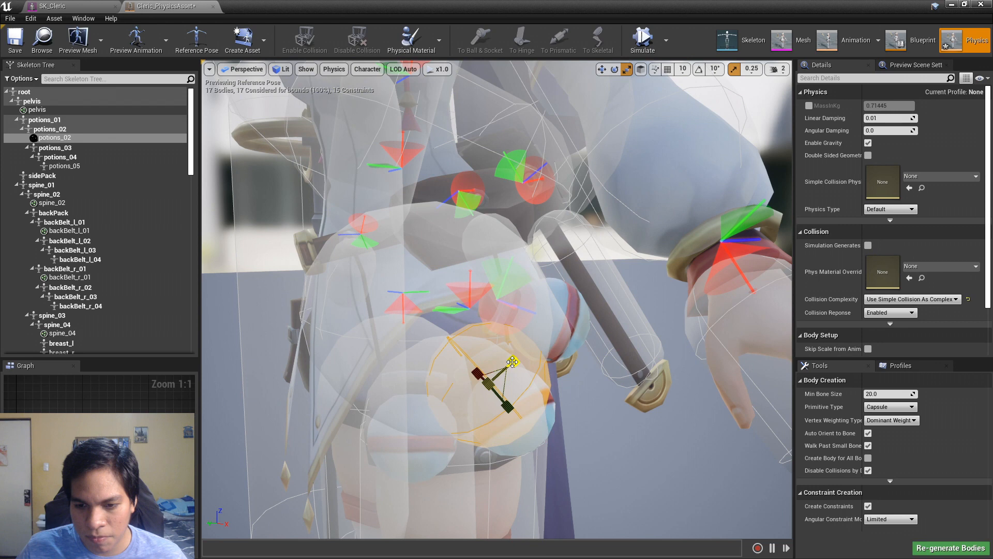
# Step: Switch the transform gizmo to local space and move the potions_02 body onto the uppermost potion flask
pyautogui.press('w')
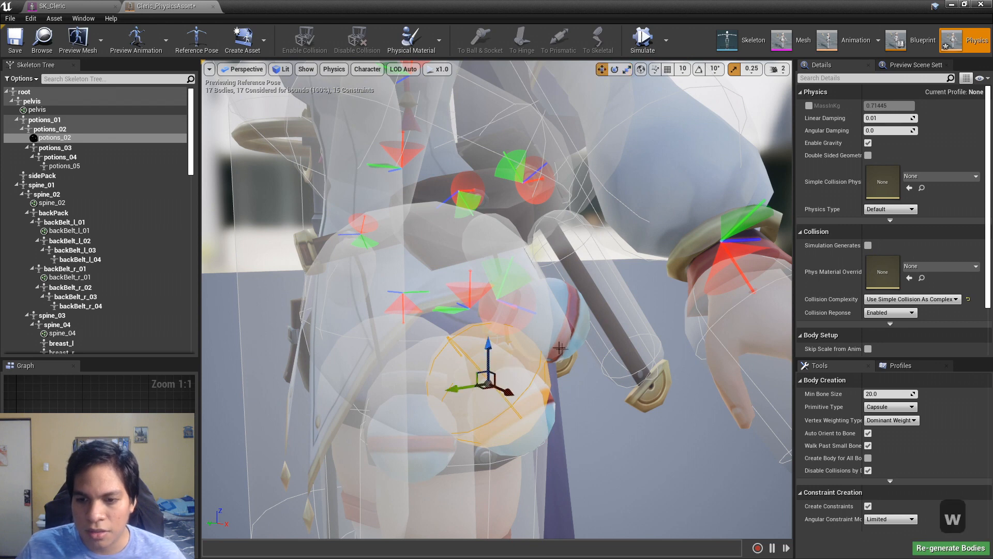
pyautogui.keyDown('alt'); pyautogui.moveTo(560, 348); pyautogui.dragTo(535, 328); pyautogui.keyUp('alt')
pyautogui.hotkey('ctrl', '`')
pyautogui.moveTo(501, 384); pyautogui.dragTo(579, 325)
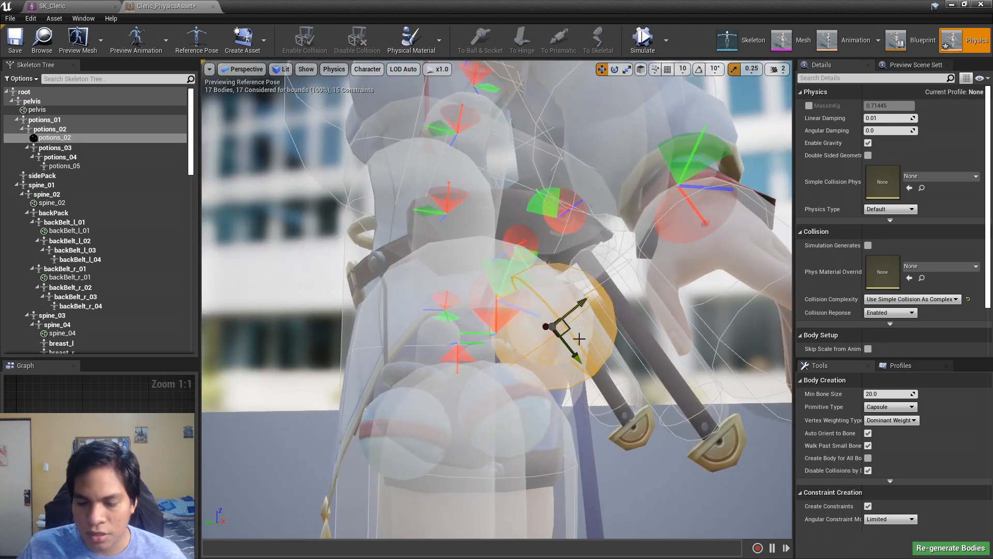
pyautogui.press('e')
pyautogui.press('w')
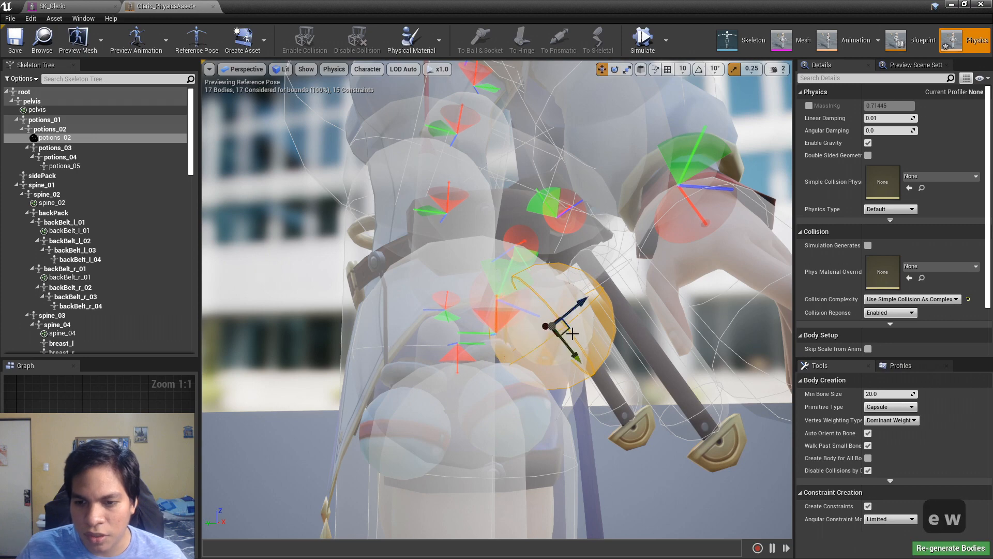
# Step: Shrink the potions_02 body further and rotate it about 26° to follow the flask's tilt
pyautogui.press('e')
pyautogui.press('r')
pyautogui.moveTo(584, 309)
pyautogui.mouseDown()
pyautogui.moveTo(533, 315)
pyautogui.moveTo(583, 308)
pyautogui.mouseUp()
pyautogui.press('e')
pyautogui.press('r')
pyautogui.press('e')
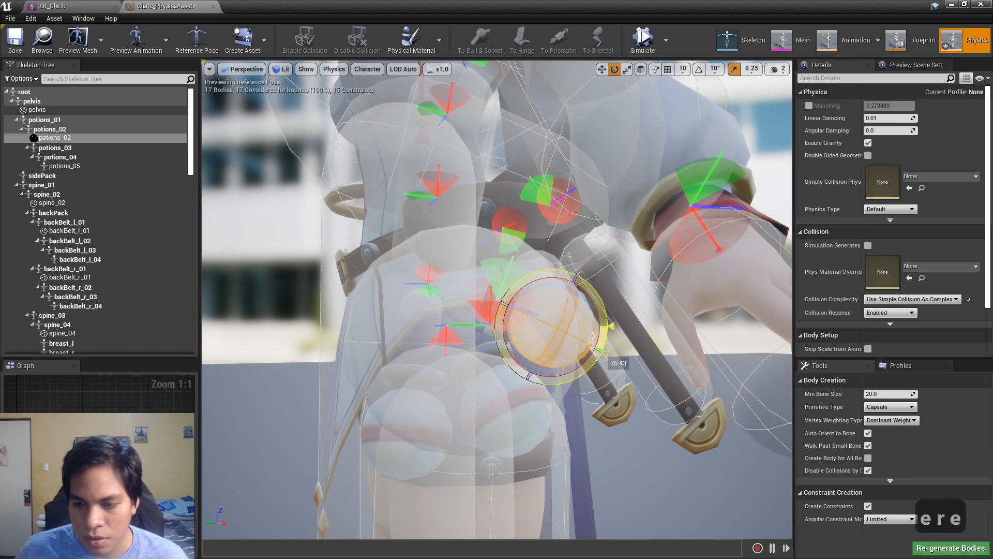
# Step: Resize the potions_02 body and shift it so it covers the tilted upper potion flask
pyautogui.press('e')
pyautogui.press('r')
pyautogui.moveTo(578, 340); pyautogui.dragTo(582, 340)
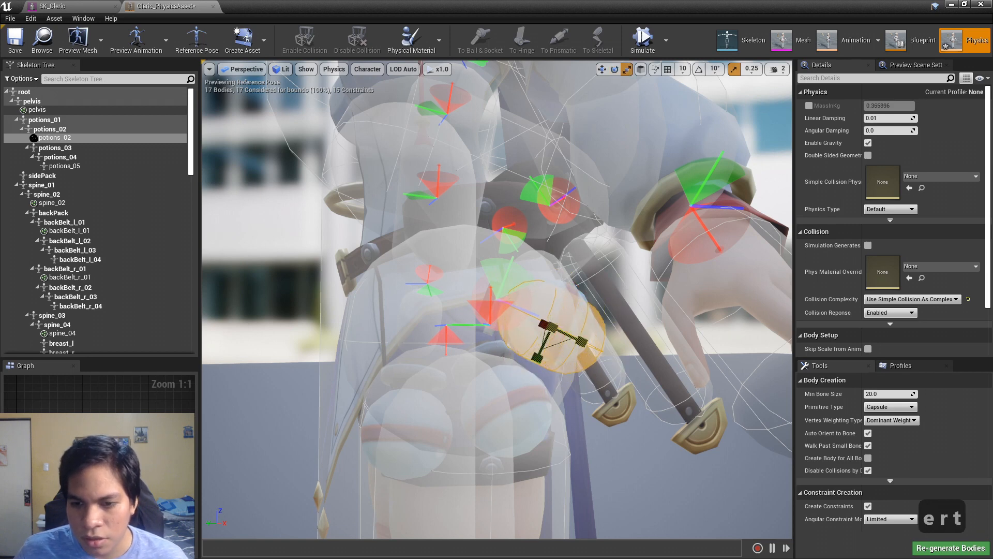
pyautogui.press('w')
pyautogui.press('e')
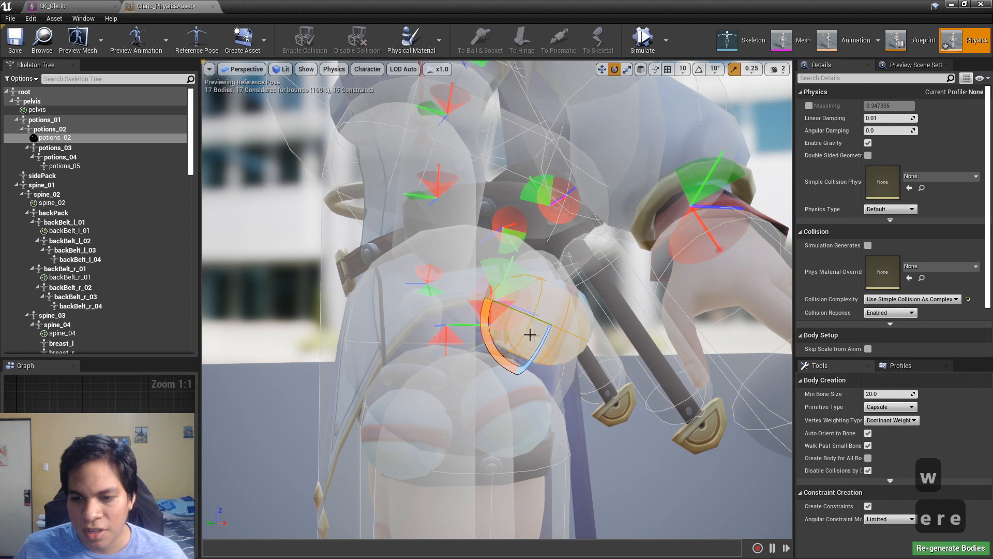
pyautogui.press('w')
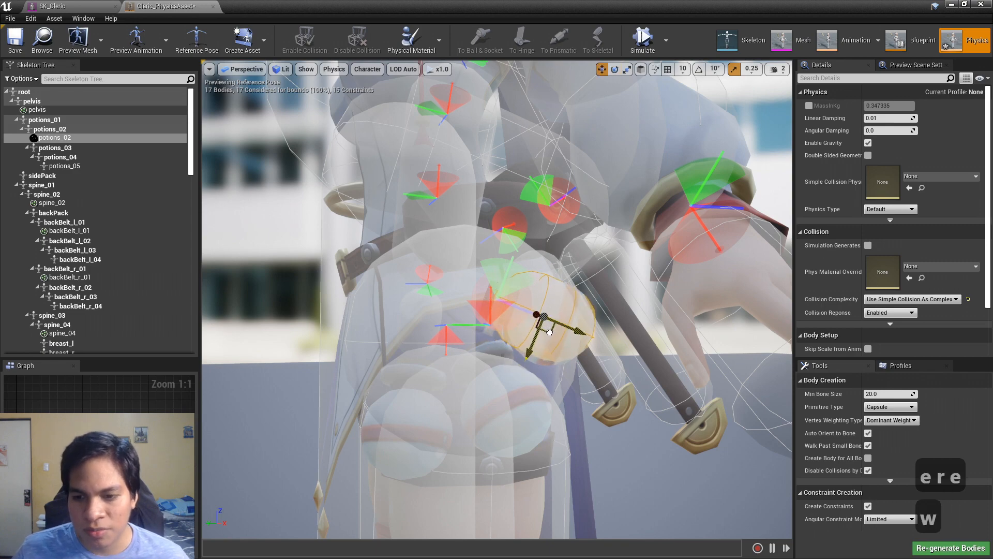
# Step: Check the potions_02 body from another angle and adjust its position and rotation to line up with the flask
pyautogui.keyDown('alt'); pyautogui.moveTo(558, 379); pyautogui.dragTo(305, 424); pyautogui.keyUp('alt')
pyautogui.moveTo(519, 339); pyautogui.dragTo(530, 339)
pyautogui.press('e')
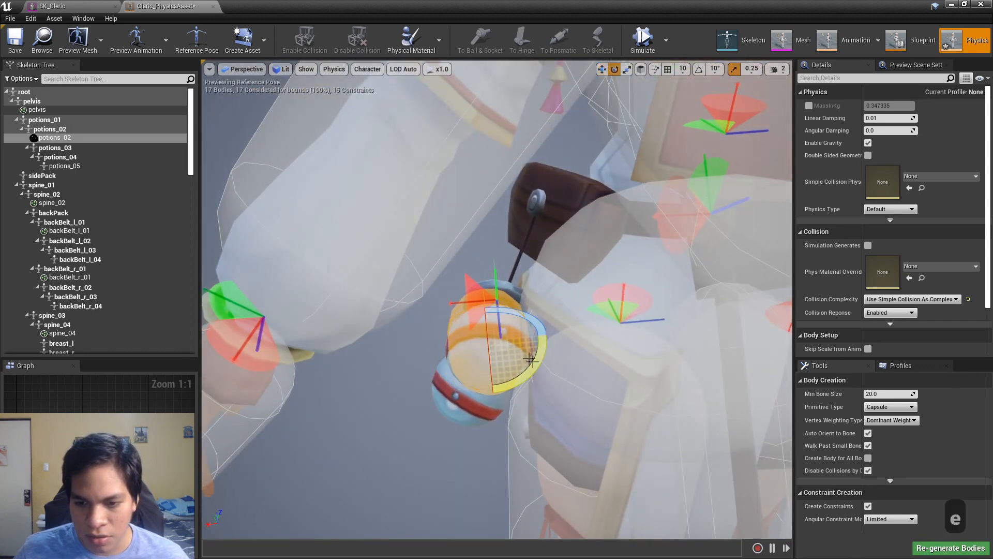
pyautogui.moveTo(548, 337); pyautogui.dragTo(552, 354)
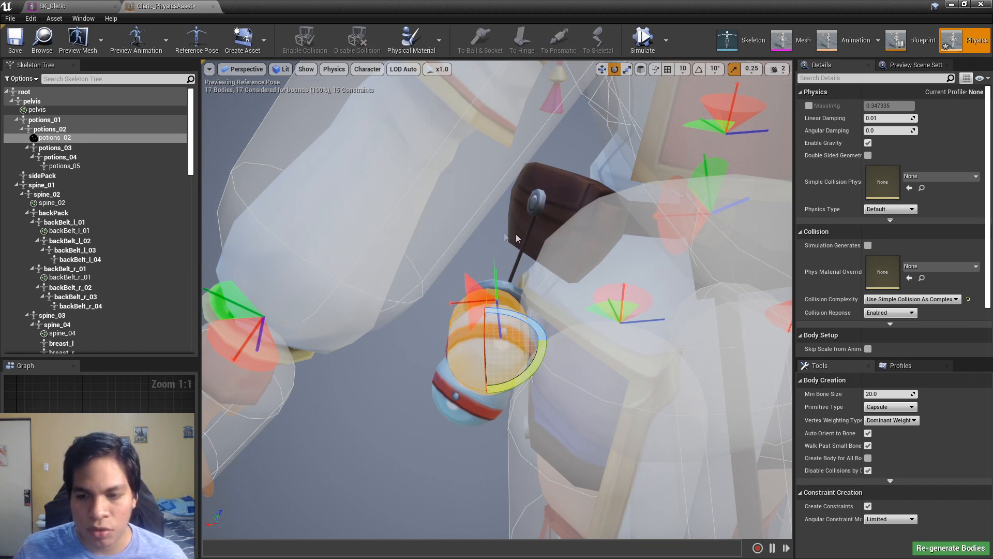
pyautogui.moveTo(407, 254); pyautogui.dragTo(406, 254, button='right')
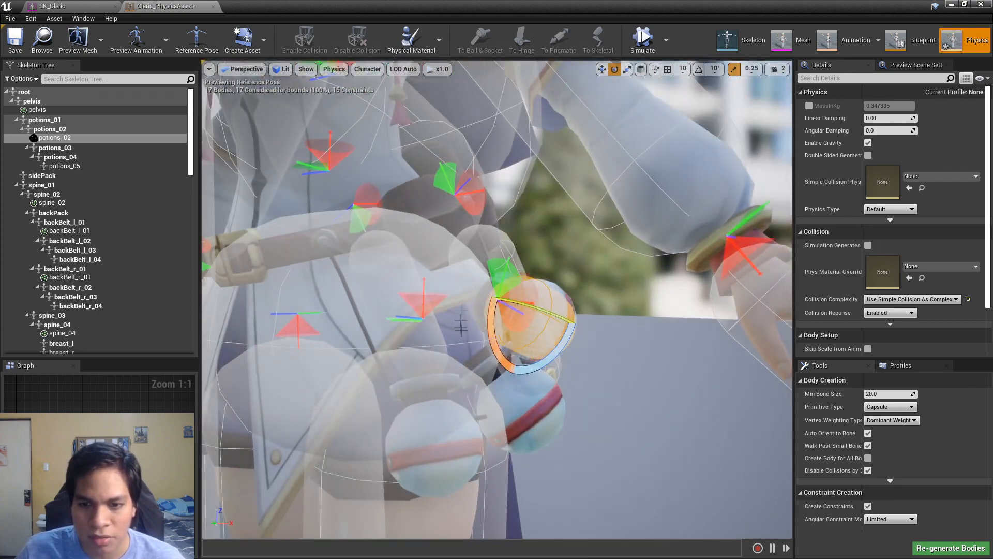
# Step: Add a capsule collision shape to the potions_03 bone
pyautogui.click(95, 147)
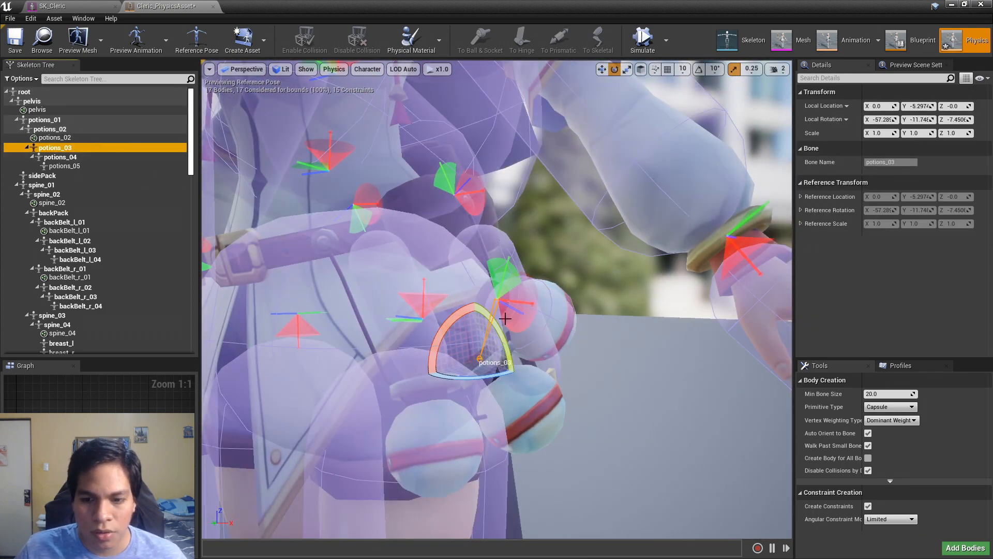
pyautogui.moveTo(547, 414); pyautogui.dragTo(547, 414, button='right')
pyautogui.keyDown('alt'); pyautogui.moveTo(497, 310); pyautogui.dragTo(501, 357); pyautogui.keyUp('alt')
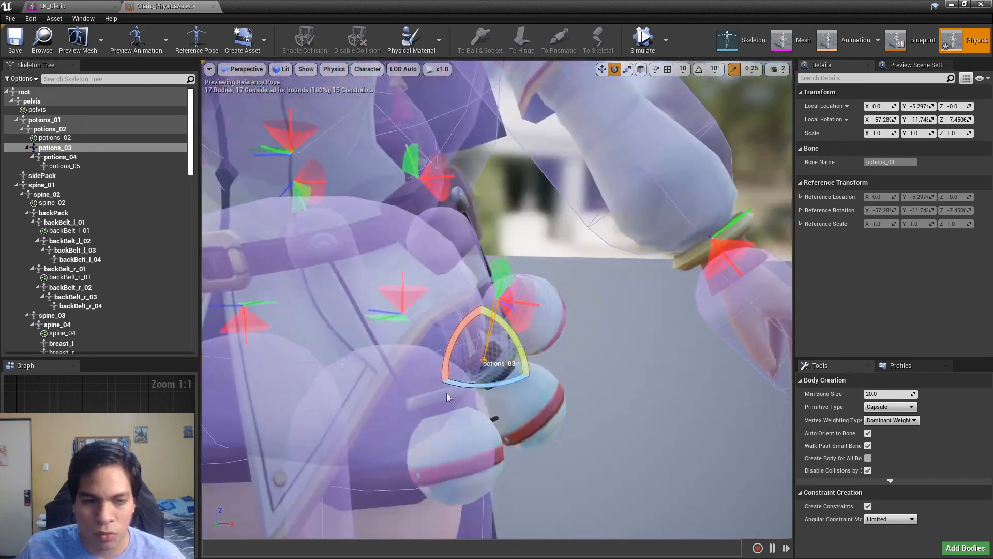
pyautogui.rightClick(68, 150)
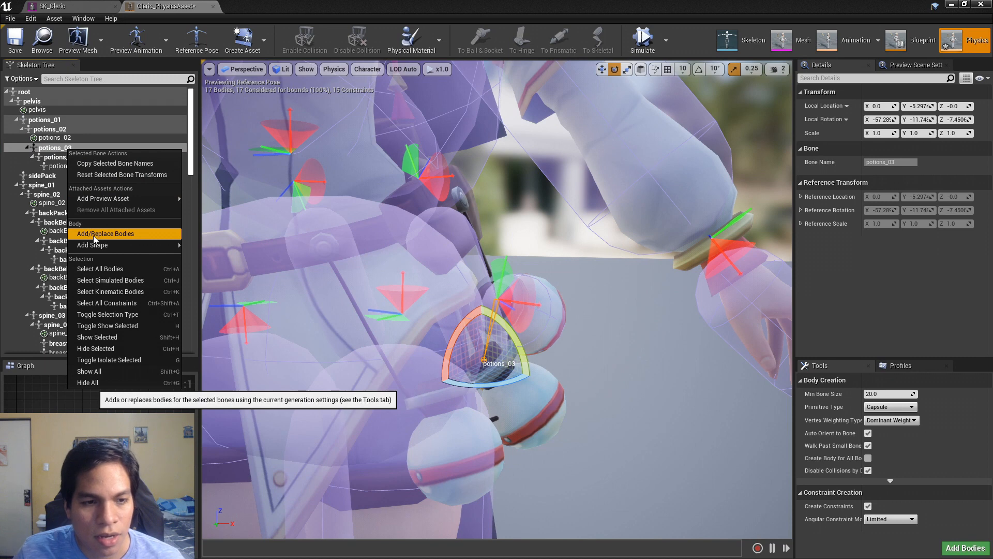
pyautogui.moveTo(118, 244)
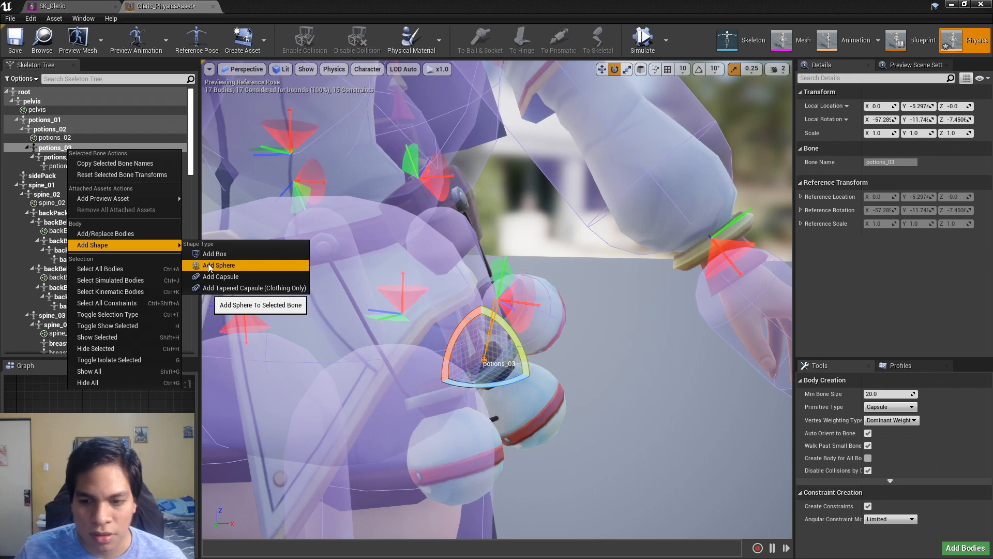
pyautogui.keyDown('alt'); pyautogui.moveTo(427, 300); pyautogui.dragTo(380, 270); pyautogui.keyUp('alt')
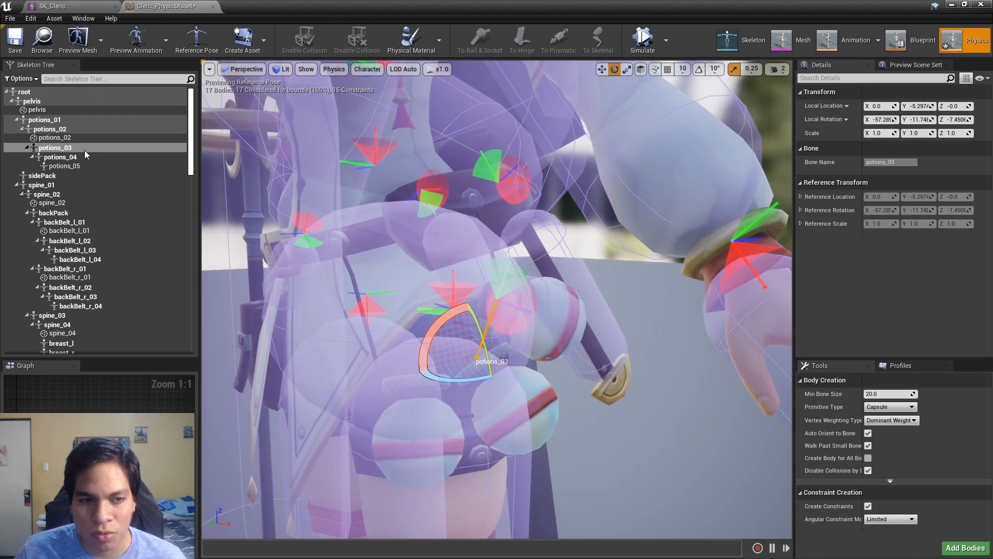
pyautogui.rightClick(60, 150)
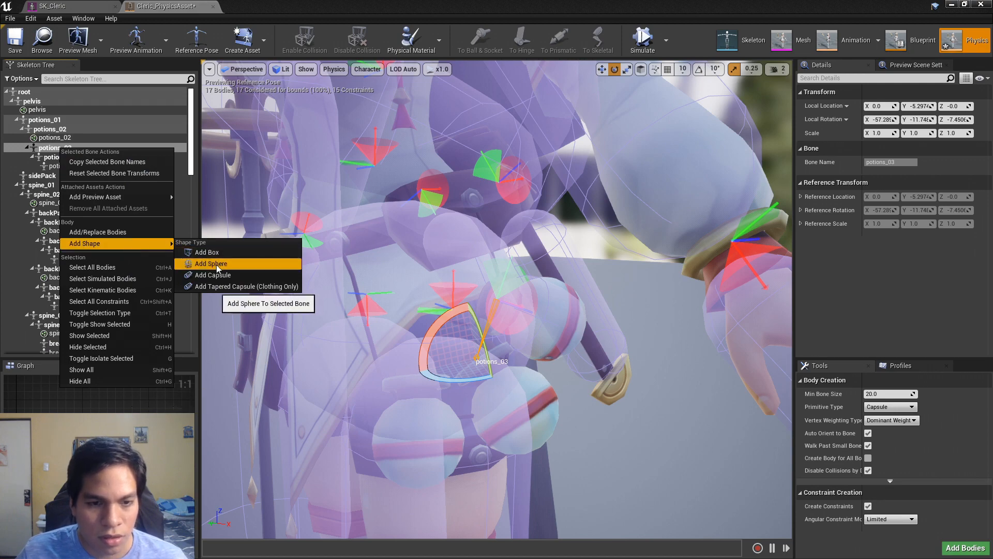
pyautogui.click(222, 276)
# Step: Scale the new potions_03 capsule down in length and radius to roughly the size of a potion flask
pyautogui.scroll(-1, 458, 271)
pyautogui.scroll(1, 470, 289)
pyautogui.scroll(-1, 505, 285)
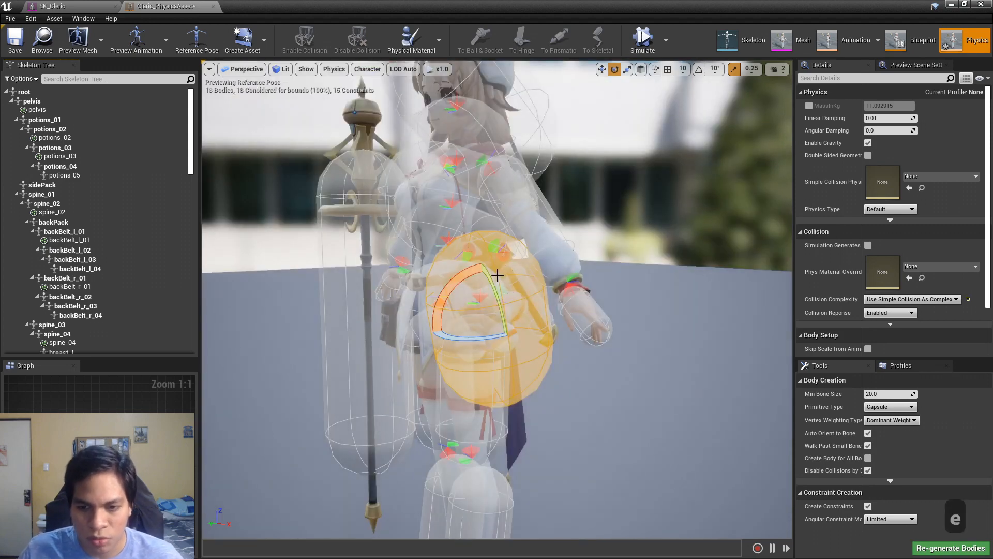
pyautogui.scroll(-1, 499, 309)
pyautogui.scroll(1, 497, 307)
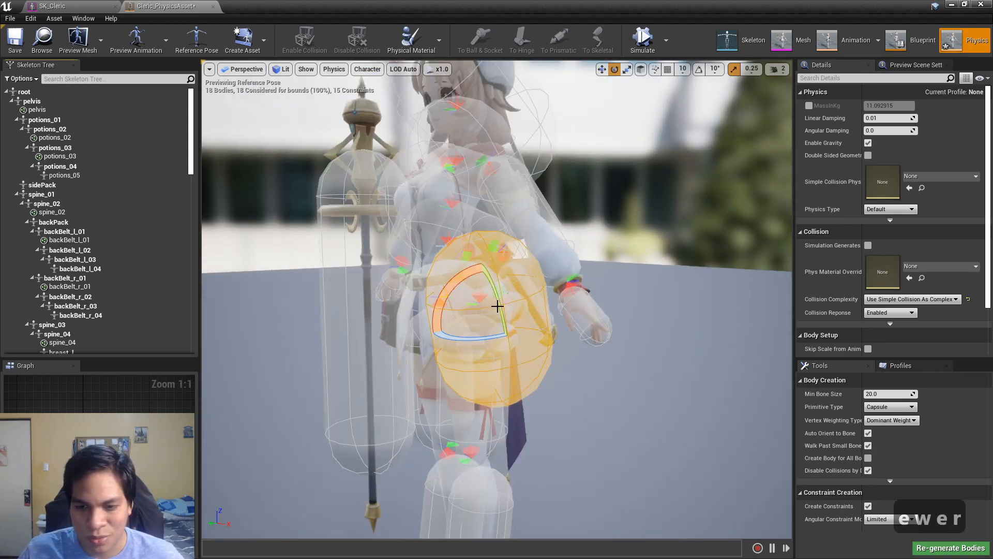
pyautogui.moveTo(453, 295)
pyautogui.keyDown('alt'); pyautogui.mouseDown()
pyautogui.moveTo(432, 288)
pyautogui.moveTo(454, 295)
pyautogui.mouseUp(); pyautogui.keyUp('alt')
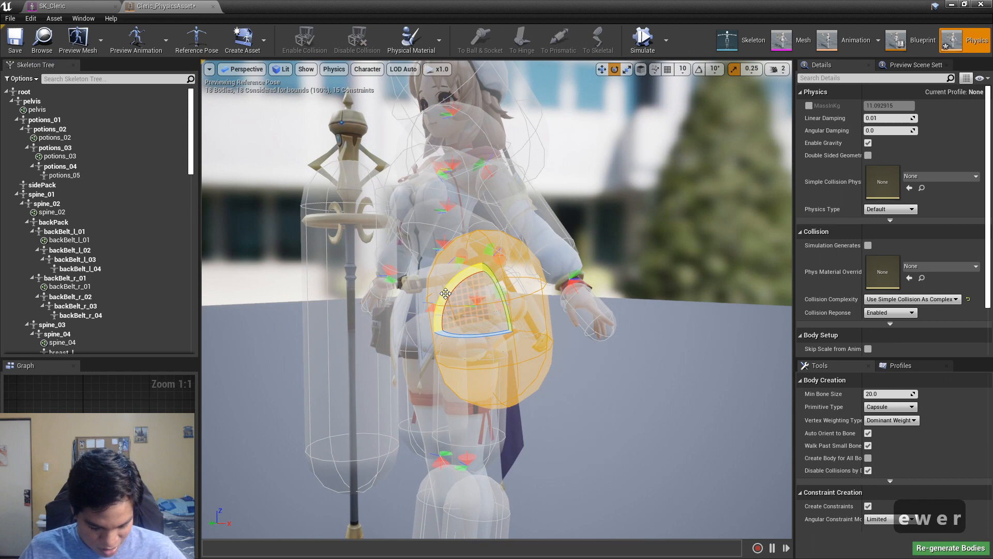
pyautogui.press('e')
pyautogui.press('r')
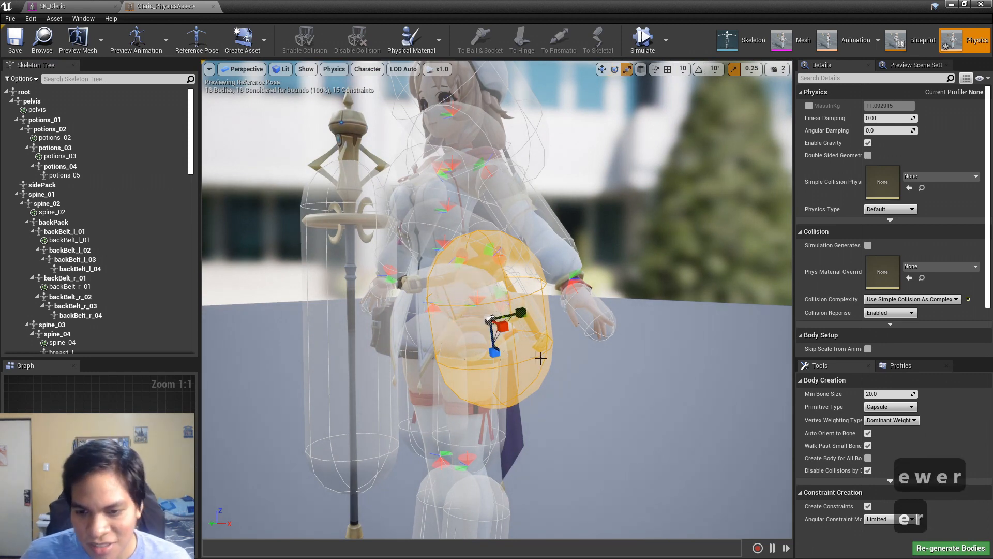
pyautogui.moveTo(499, 351); pyautogui.dragTo(495, 353)
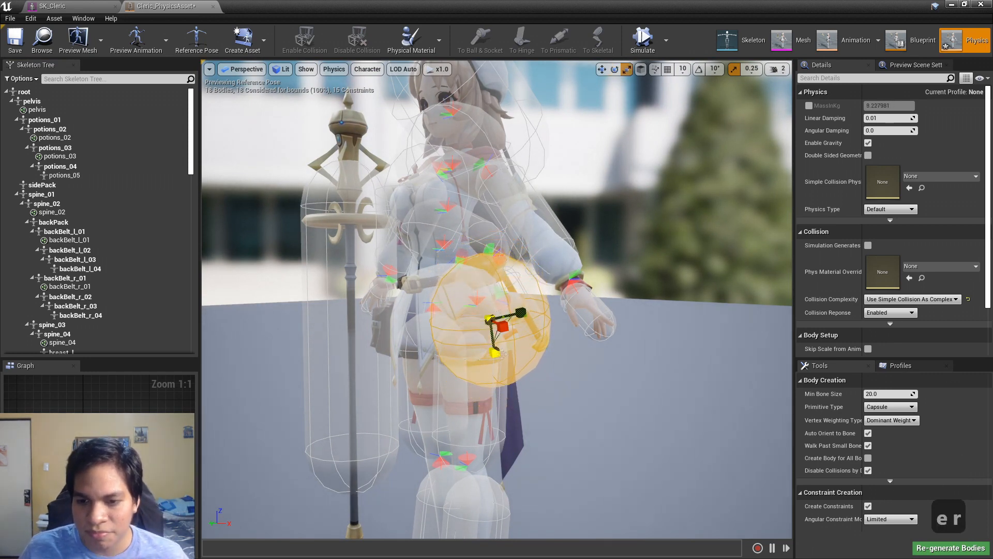
pyautogui.moveTo(526, 321); pyautogui.dragTo(515, 318)
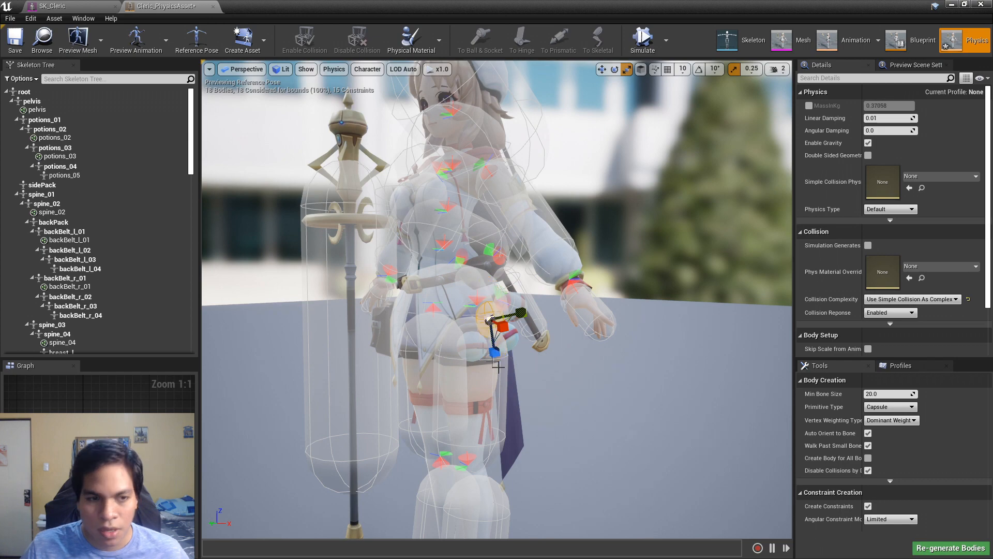
pyautogui.scroll(4, 498, 367)
pyautogui.moveTo(543, 365)
pyautogui.keyDown('alt'); pyautogui.mouseDown()
pyautogui.moveTo(636, 362)
pyautogui.moveTo(512, 364)
pyautogui.moveTo(551, 362)
pyautogui.mouseUp(); pyautogui.keyUp('alt')
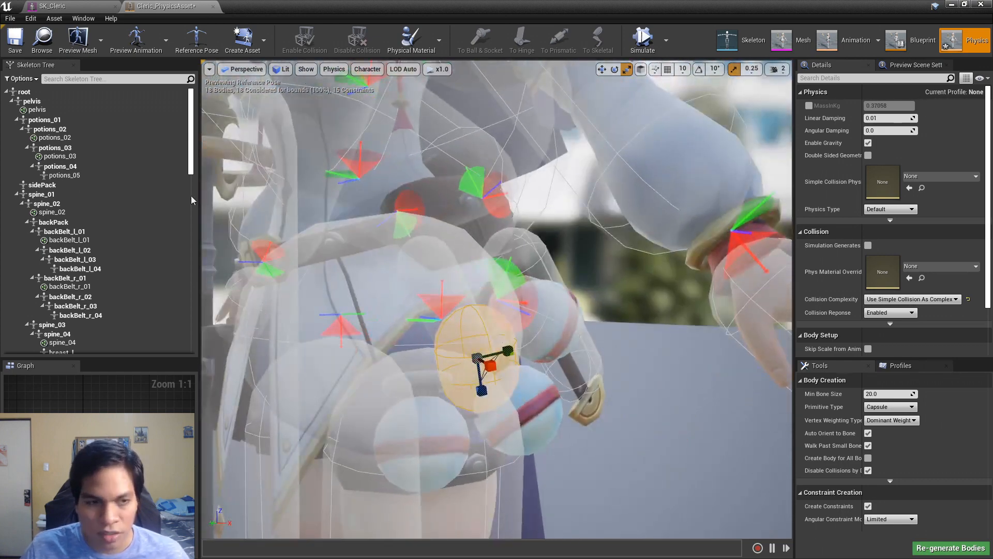
# Step: Show the constraints in the skeleton tree and select the potions_03 body
pyautogui.click(56, 150)
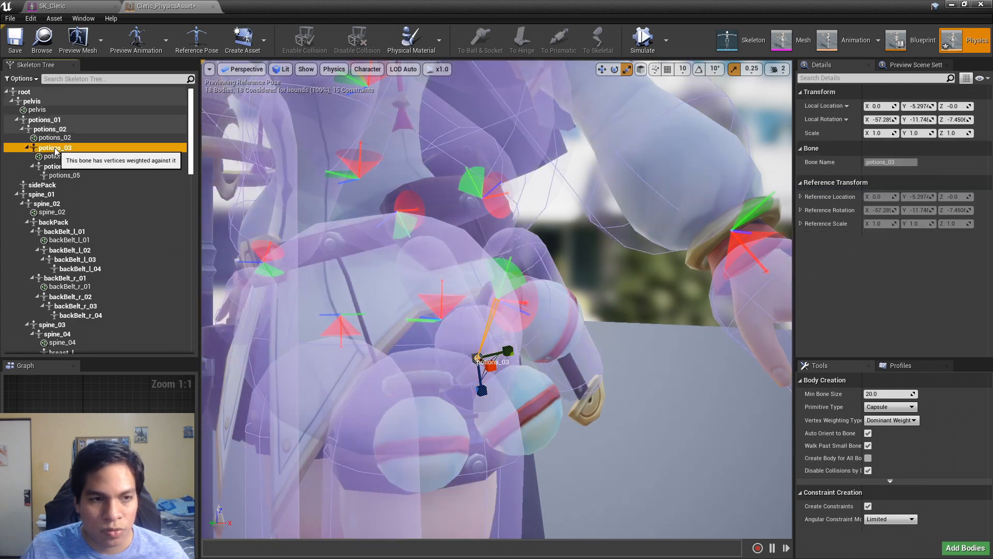
pyautogui.click(21, 79)
pyautogui.click(65, 175)
pyautogui.click(64, 166)
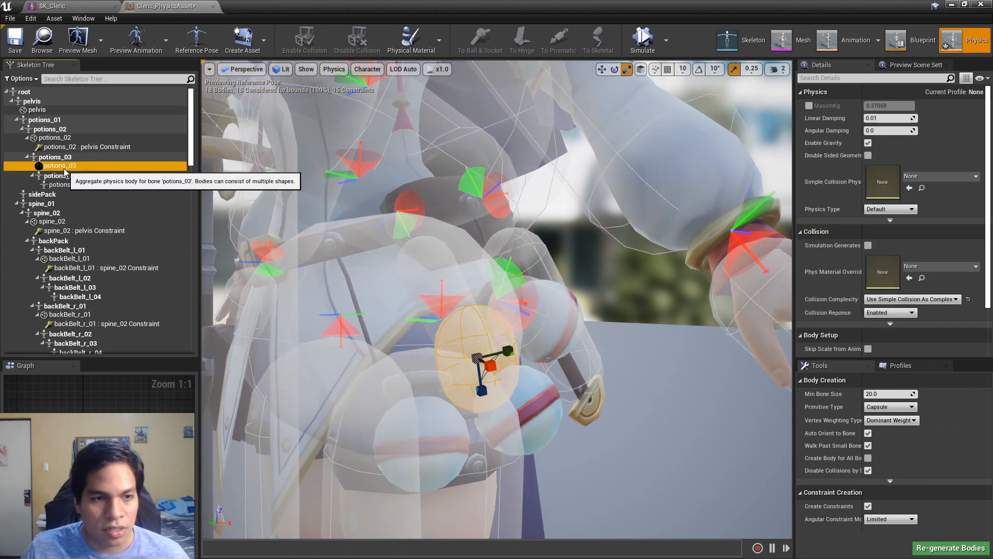
# Step: Create a new constraint between the potions_03 body and the potions_02 body
pyautogui.rightClick(65, 168)
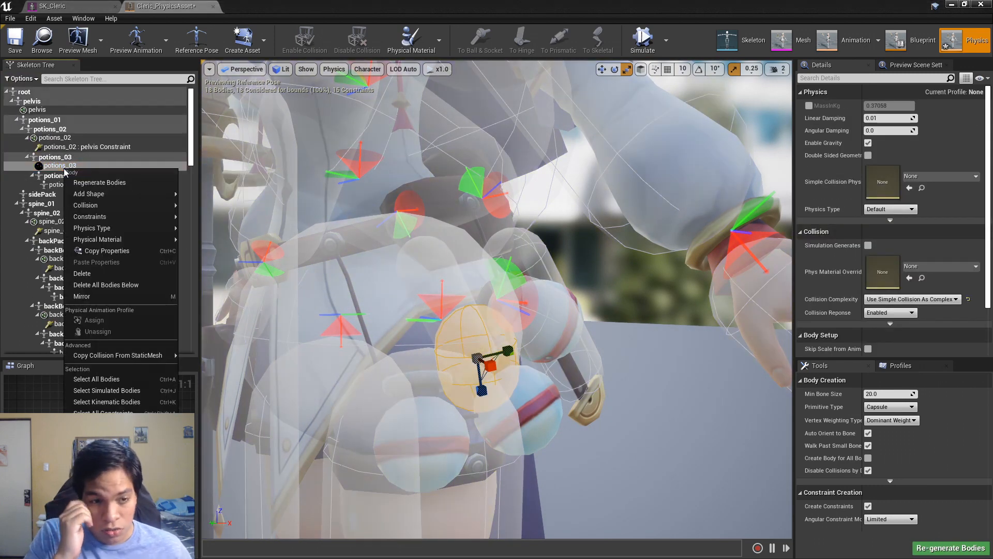
pyautogui.moveTo(128, 215)
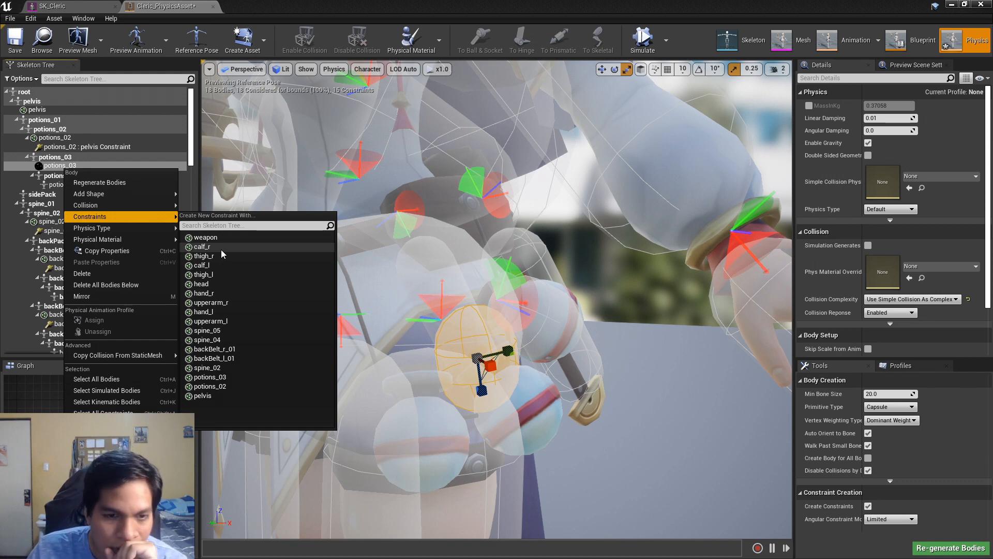
pyautogui.click(225, 378)
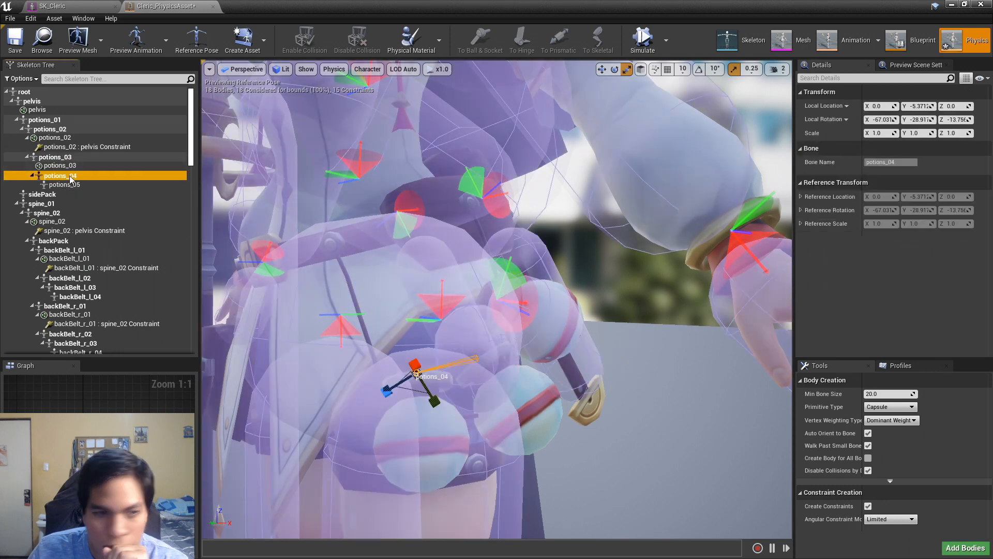
pyautogui.rightClick(69, 166)
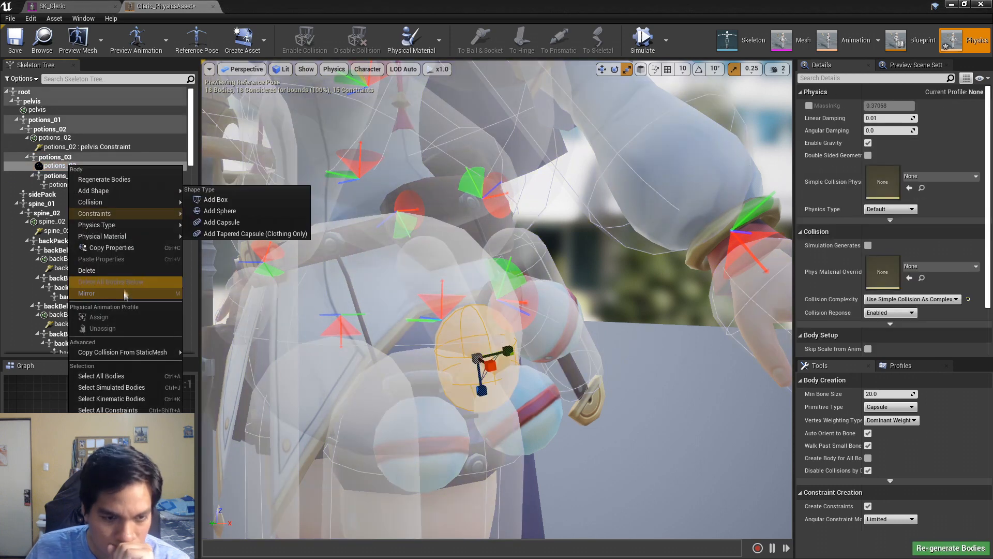
pyautogui.moveTo(172, 213)
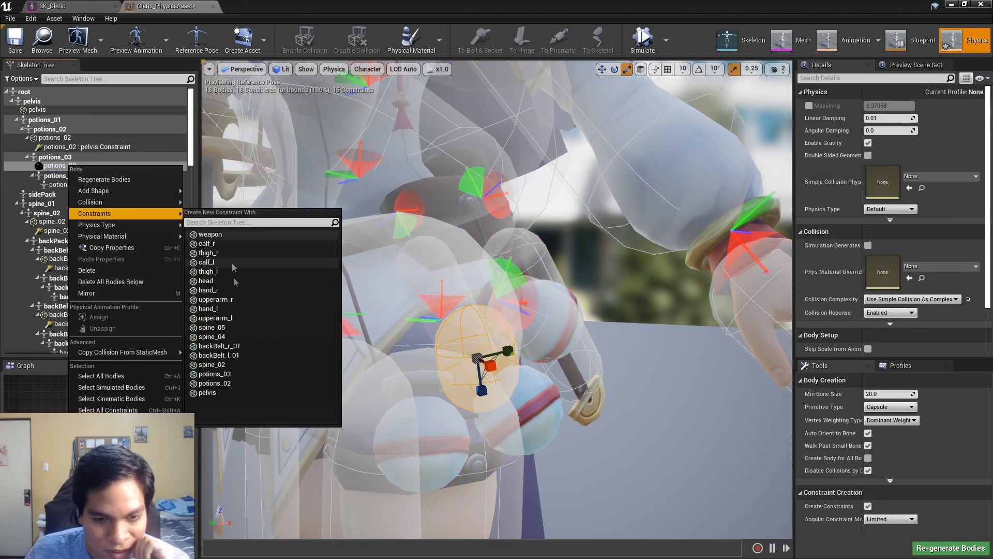
pyautogui.click(228, 383)
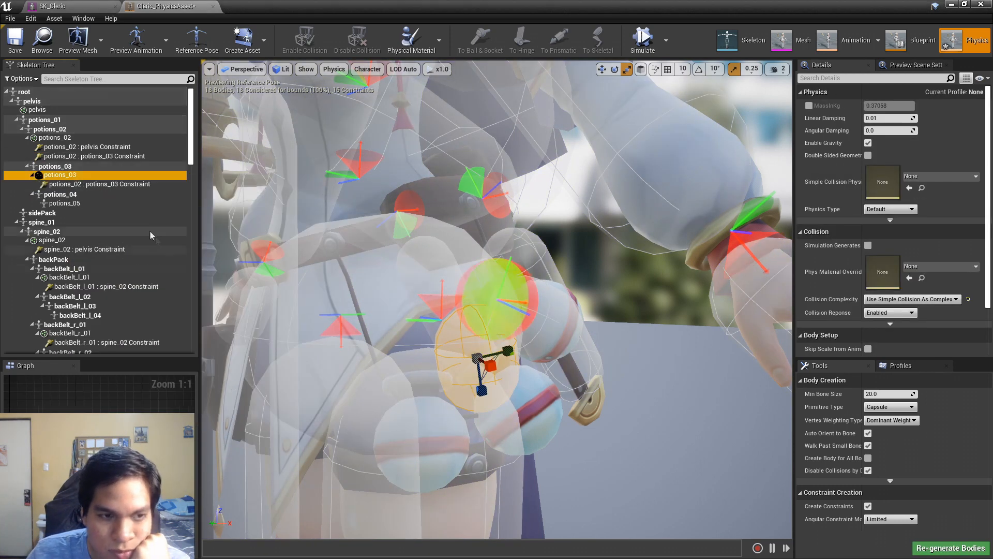
# Step: Select the potions_02 : pelvis constraint, undo the latest body scaling edits and redo them
pyautogui.click(101, 149)
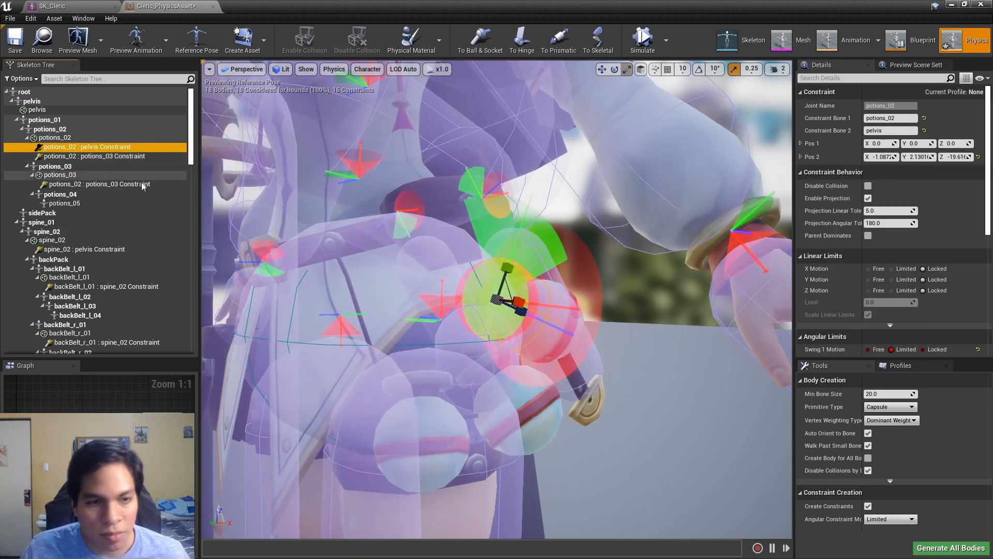
pyautogui.hotkey('ctrl', 'z')
pyautogui.hotkey('ctrl', 'z')
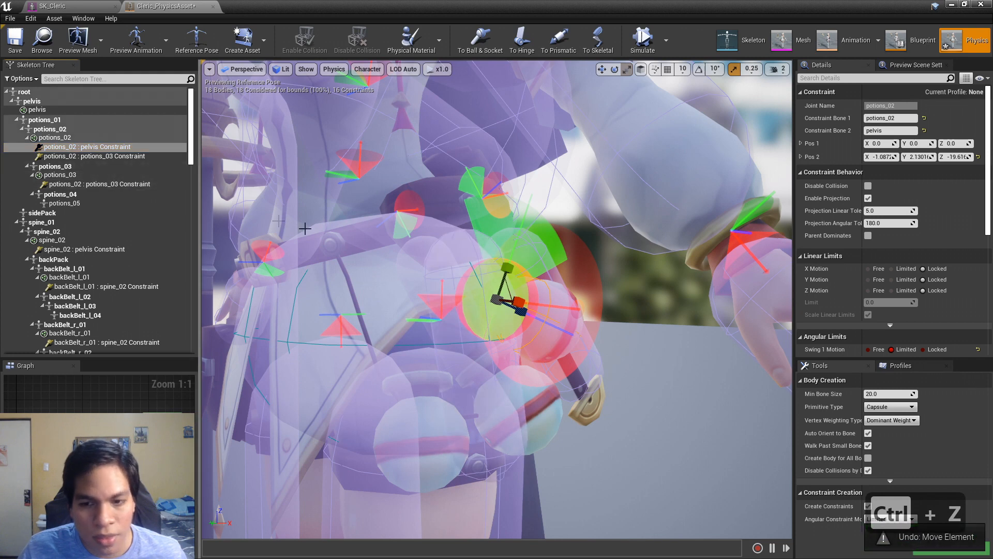
pyautogui.hotkey('ctrl', 'z')
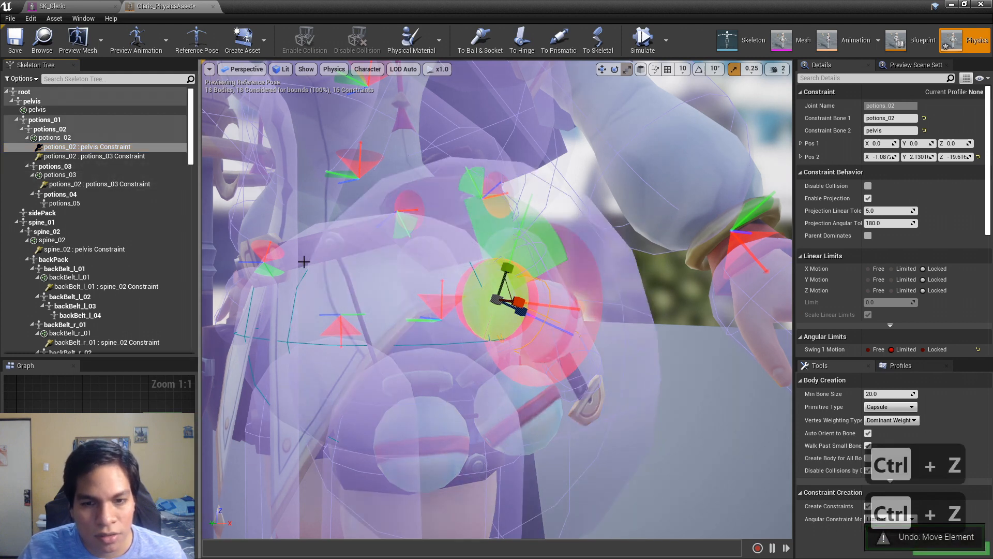
pyautogui.hotkey('ctrl', 'y')
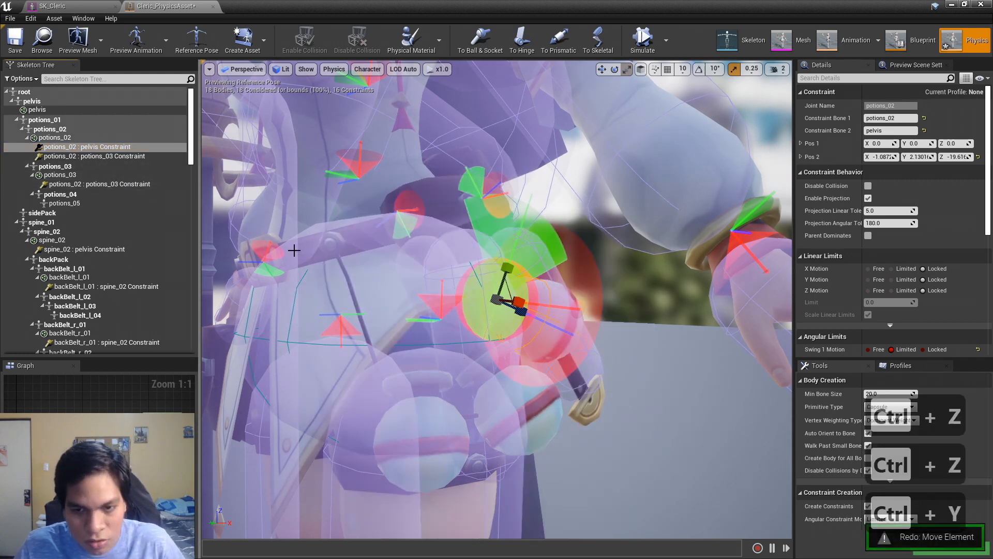
pyautogui.hotkey('ctrl', 'y')
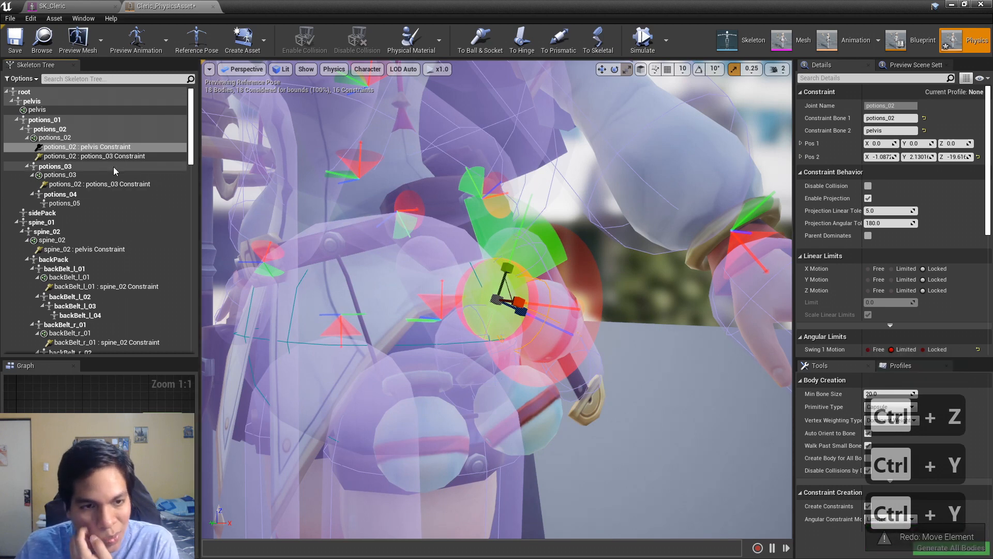
# Step: Delete the potions_02 : potions_03 constraint and select the potions_02 : pelvis constraint
pyautogui.click(117, 185)
pyautogui.press('Delete')
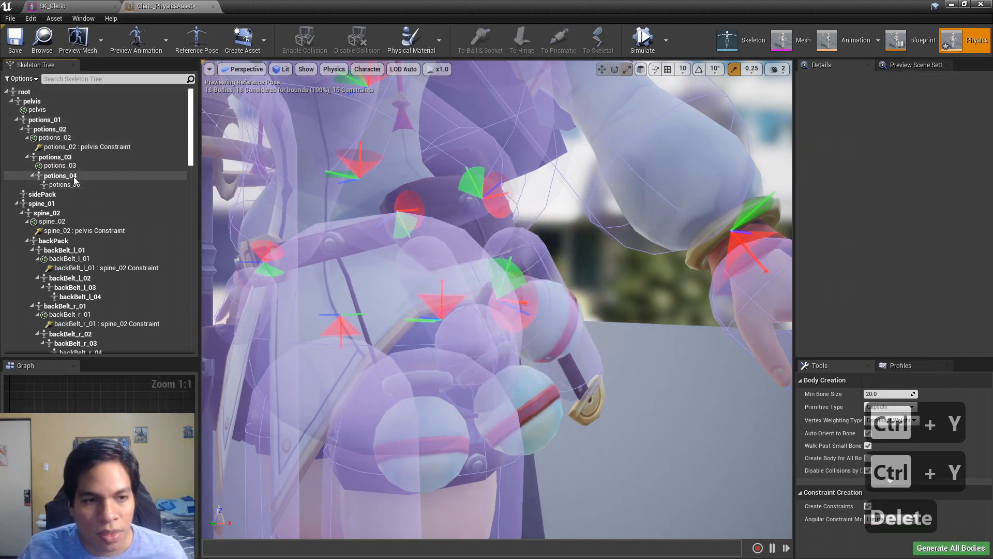
pyautogui.click(106, 148)
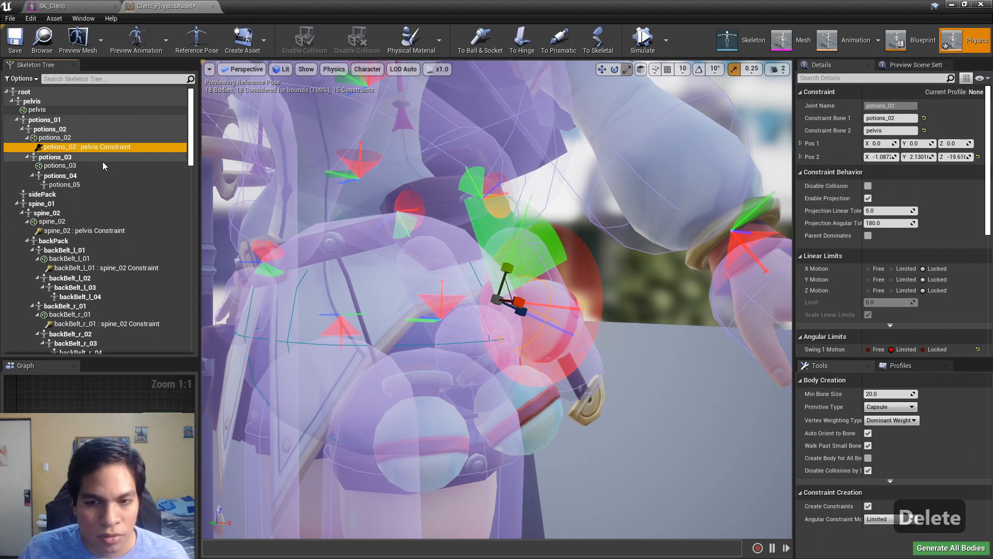
pyautogui.scroll(-6, 494, 303)
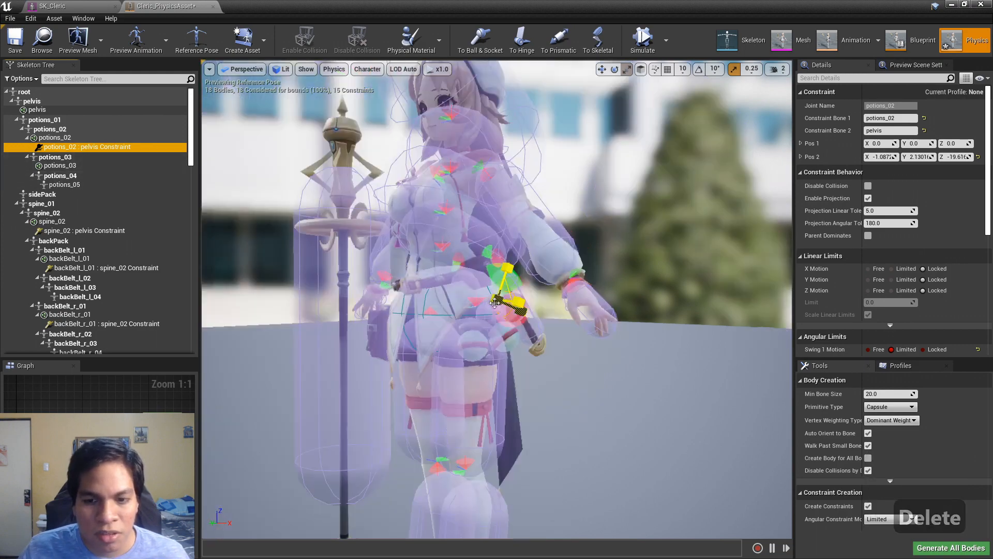
# Step: Create a new constraint between the potions_03 body and the pelvis body
pyautogui.scroll(5, 494, 303)
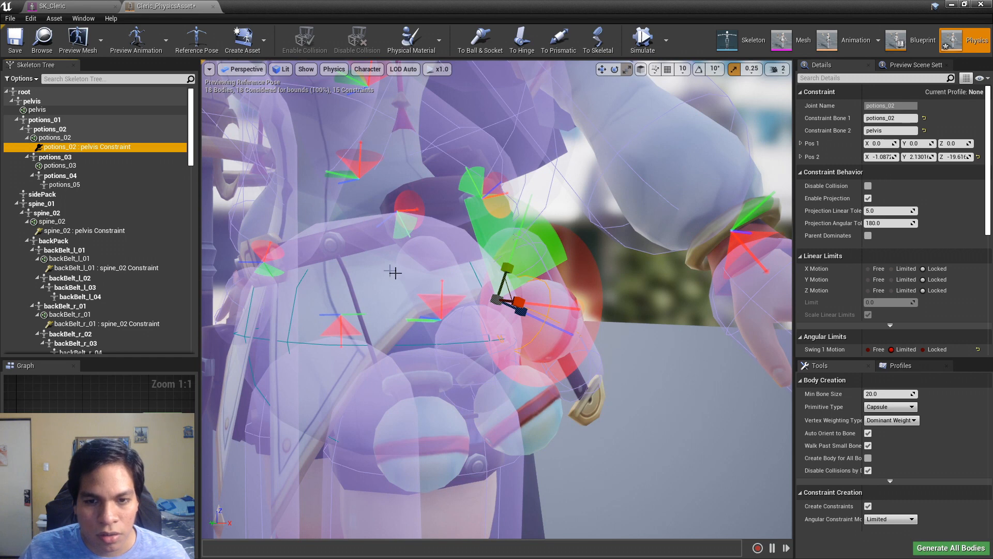
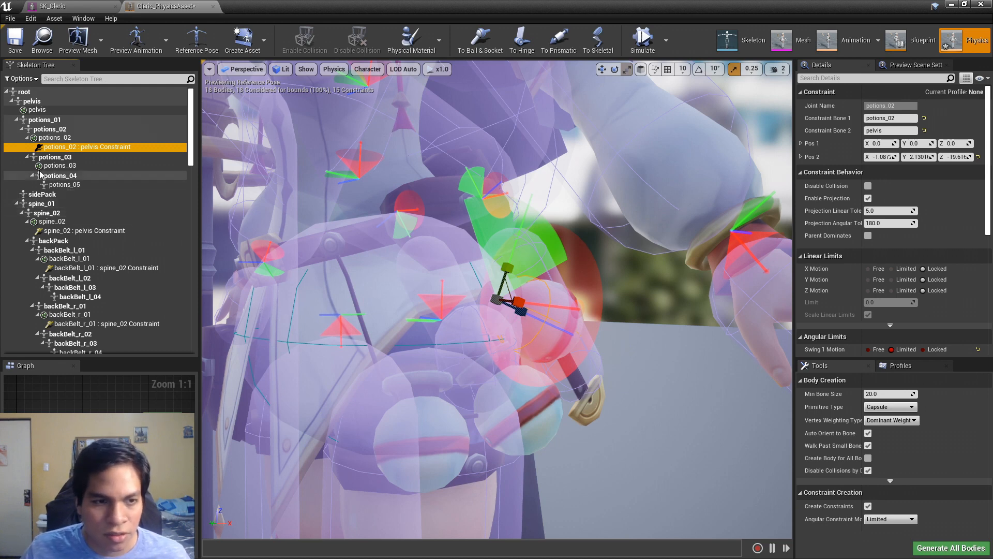
pyautogui.click(73, 165)
pyautogui.rightClick(73, 166)
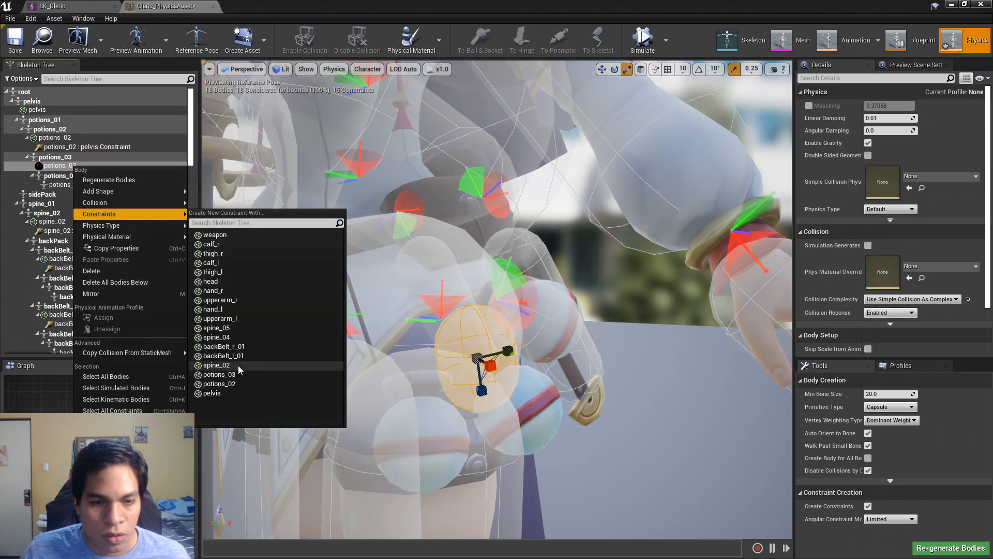
pyautogui.click(212, 393)
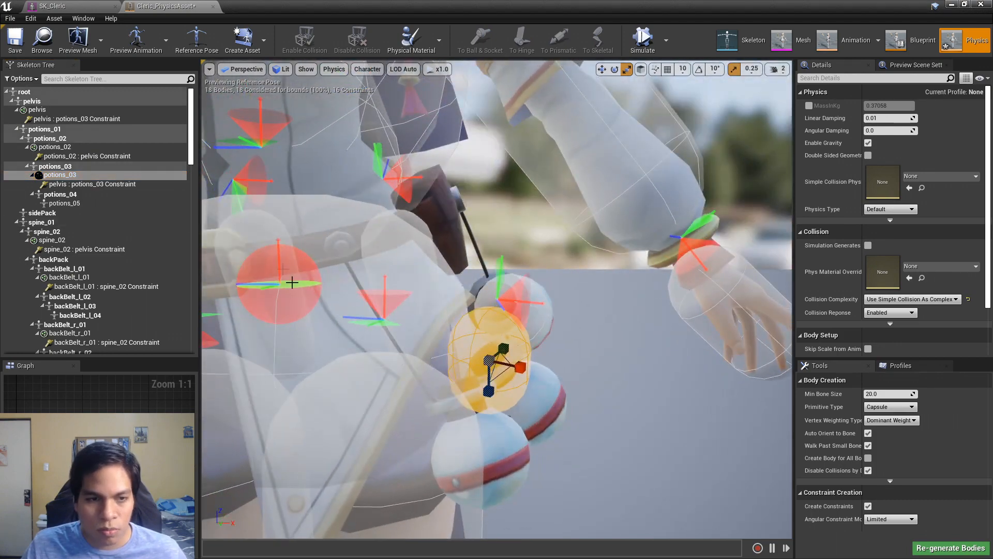
# Step: Select the pelvis : potions_03 constraint and try to move it onto the potions_03 body
pyautogui.click(89, 188)
pyautogui.press('w')
pyautogui.press('e')
pyautogui.press('w')
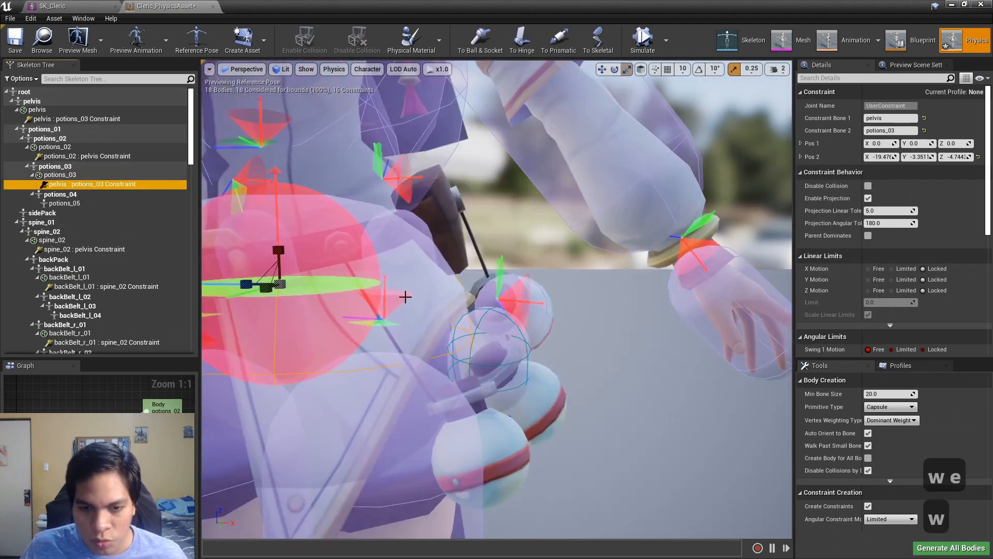
pyautogui.keyDown('alt'); pyautogui.moveTo(406, 297); pyautogui.dragTo(393, 296); pyautogui.keyUp('alt')
pyautogui.press('w')
pyautogui.press('e')
pyautogui.press('w')
pyautogui.moveTo(262, 283); pyautogui.dragTo(474, 310)
pyautogui.moveTo(456, 257); pyautogui.dragTo(458, 260, button='right')
pyautogui.moveTo(442, 241); pyautogui.dragTo(427, 201)
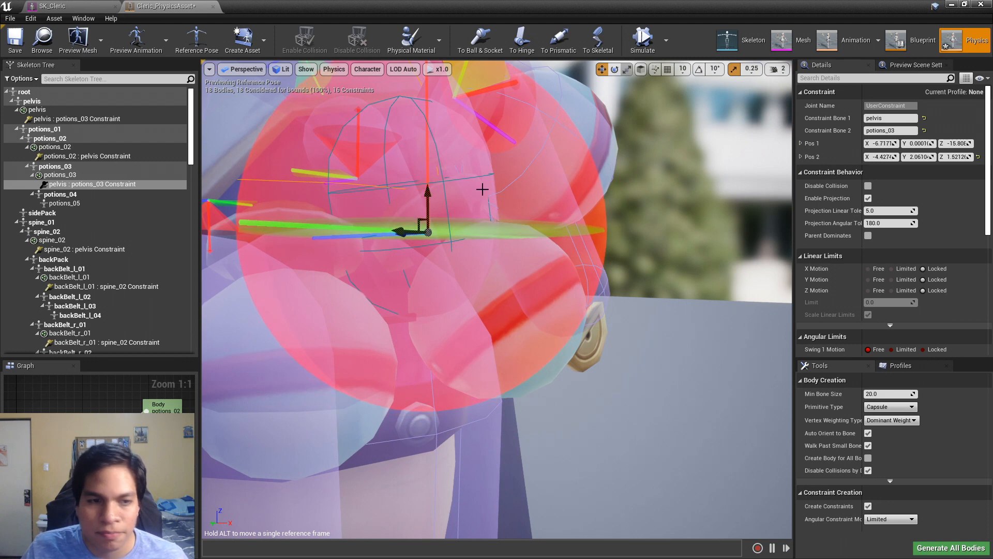
# Step: Snap the pelvis : potions_03 constraint to its default placement
pyautogui.rightClick(118, 187)
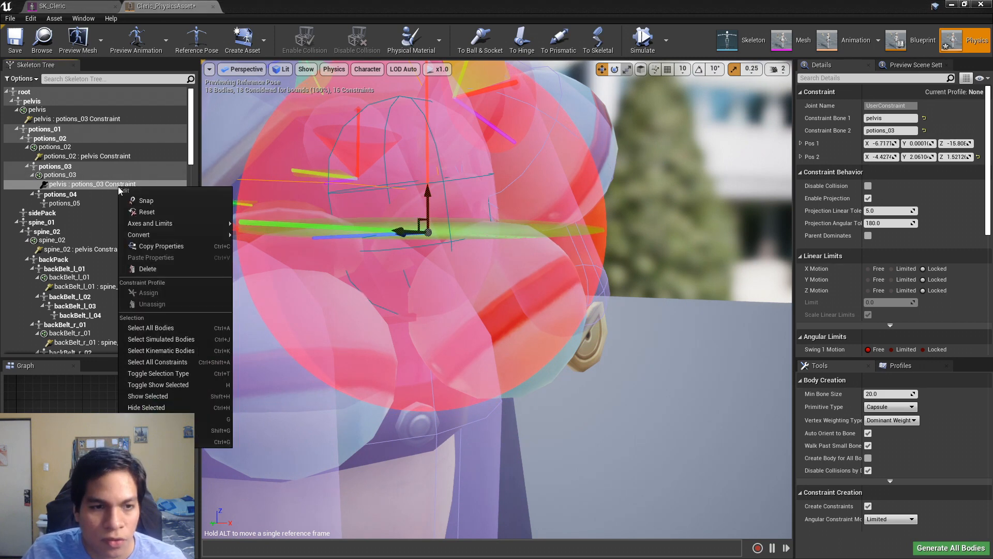
pyautogui.click(153, 202)
pyautogui.scroll(5, 406, 238)
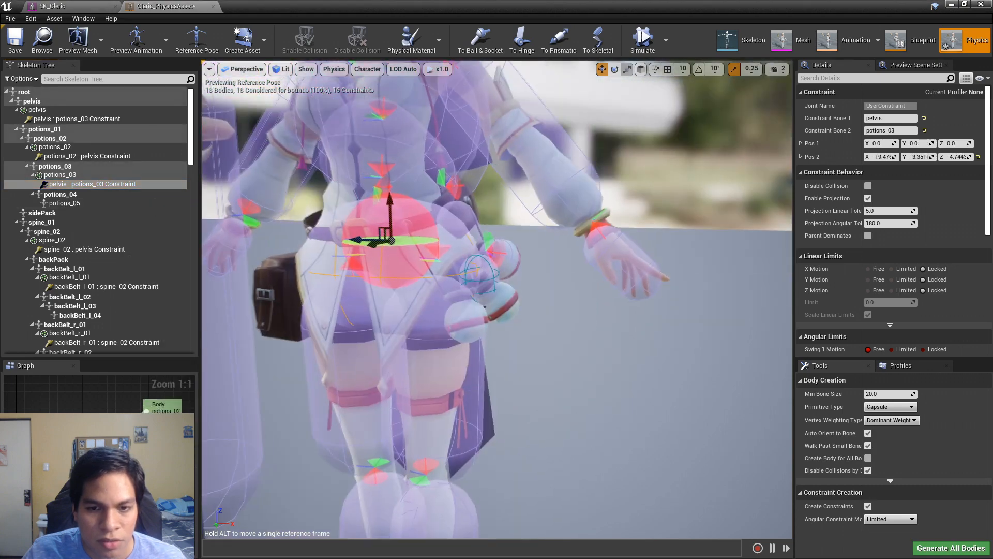
pyautogui.rightClick(100, 187)
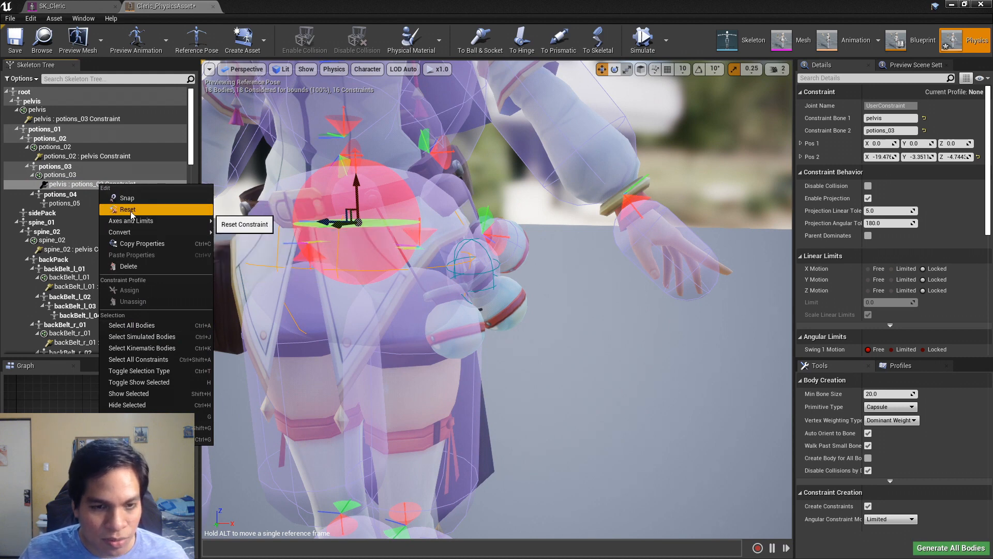
# Step: Move the pelvis : potions_03 constraint sideways and down to the potions_03 body
pyautogui.moveTo(334, 218); pyautogui.dragTo(463, 219)
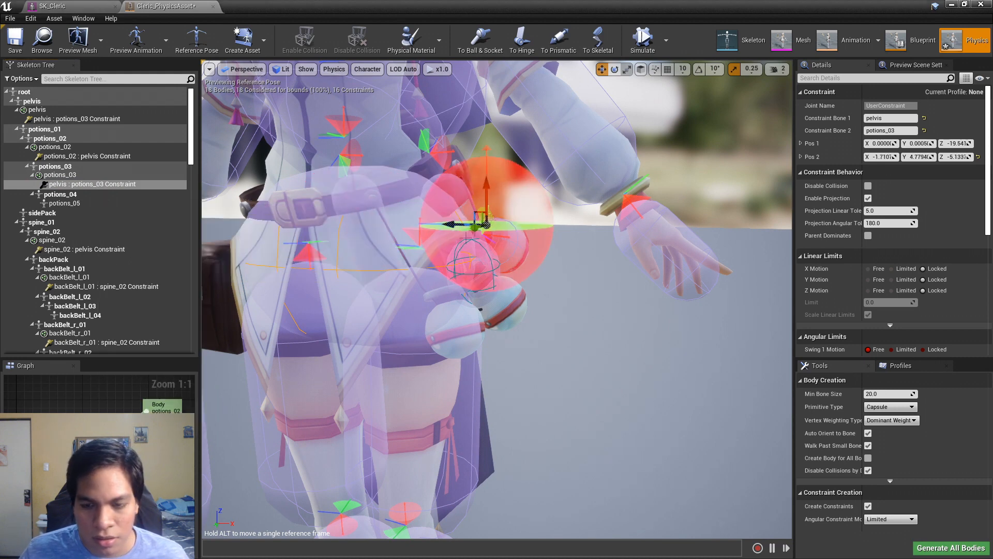
pyautogui.moveTo(487, 182); pyautogui.dragTo(486, 223)
pyautogui.keyDown('ctrl'); pyautogui.click(79, 174); pyautogui.keyUp('ctrl')
pyautogui.click(62, 183)
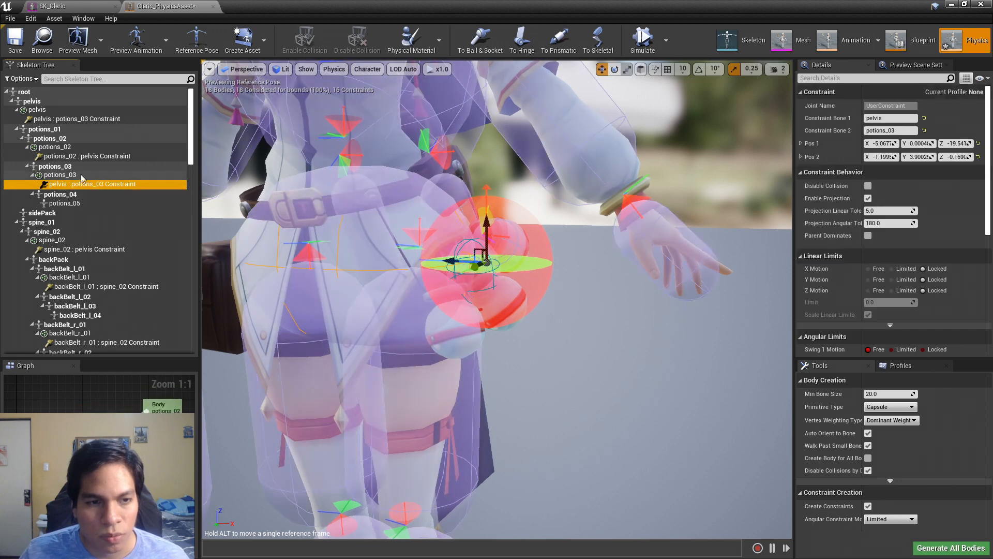
# Step: Try snapping the pelvis : potions_03 constraint with the potions_03 bone also selected, and undo the latest edits
pyautogui.keyDown('ctrl'); pyautogui.click(78, 169); pyautogui.keyUp('ctrl')
pyautogui.rightClick(82, 188)
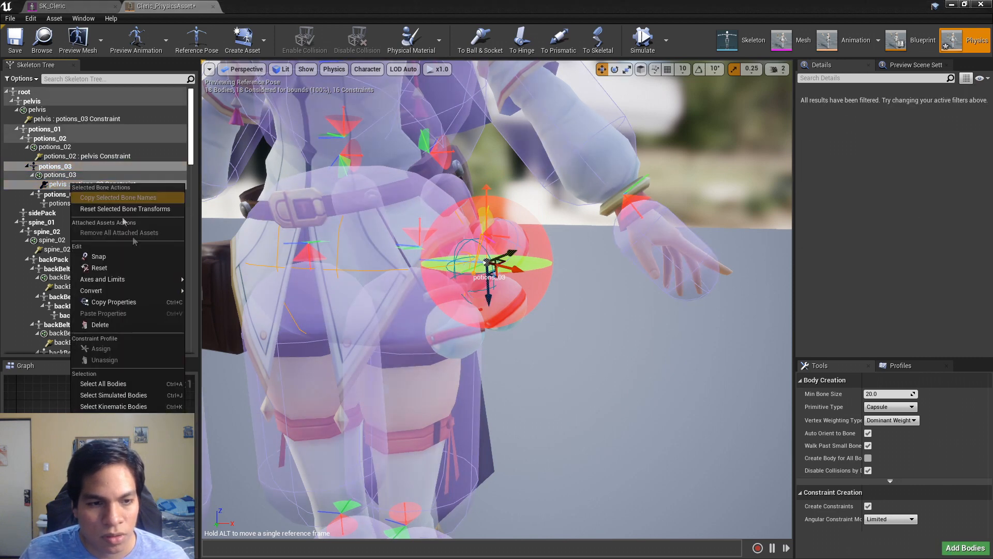
pyautogui.click(125, 257)
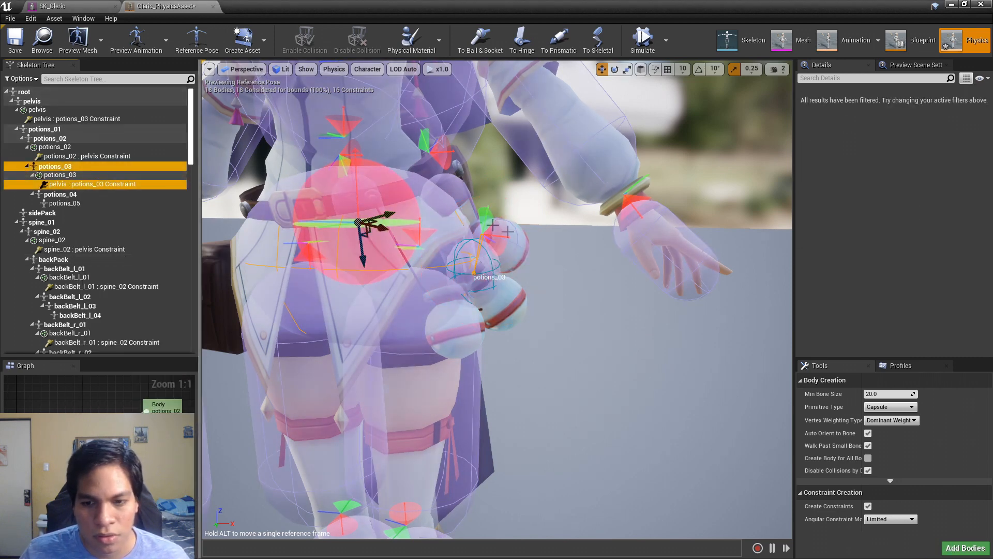
pyautogui.rightClick(93, 184)
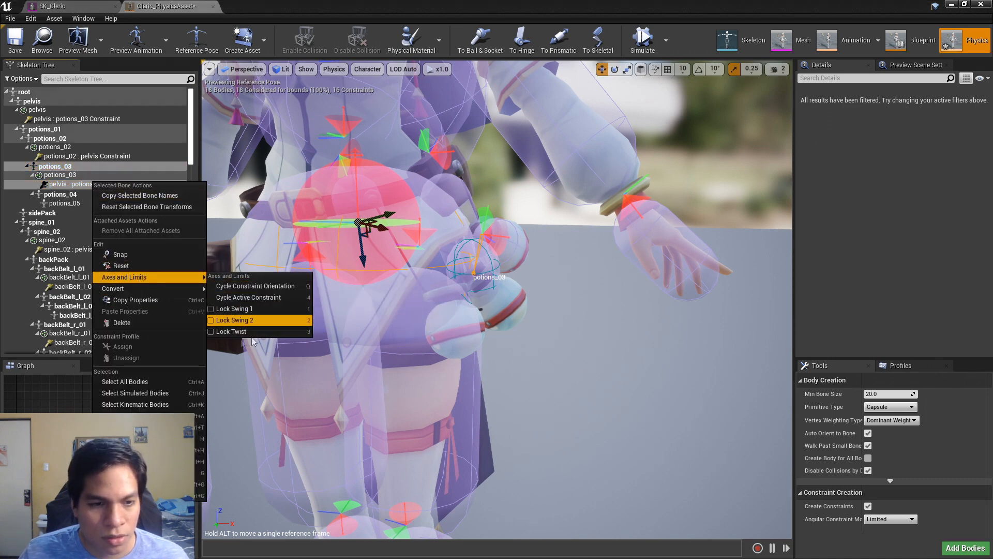
pyautogui.moveTo(171, 291)
pyautogui.click(83, 175)
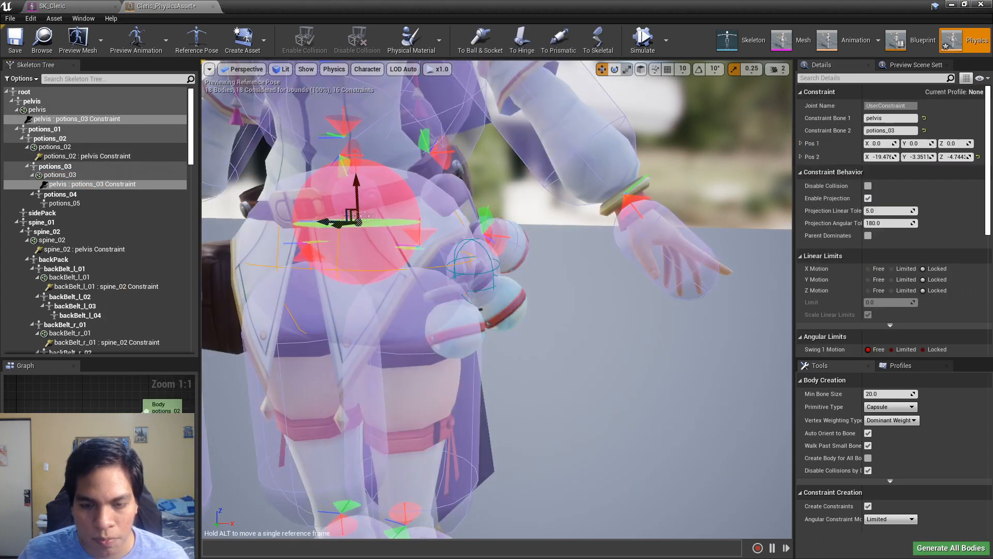
pyautogui.hotkey('ctrl', 'z')
pyautogui.hotkey('ctrl', 'z')
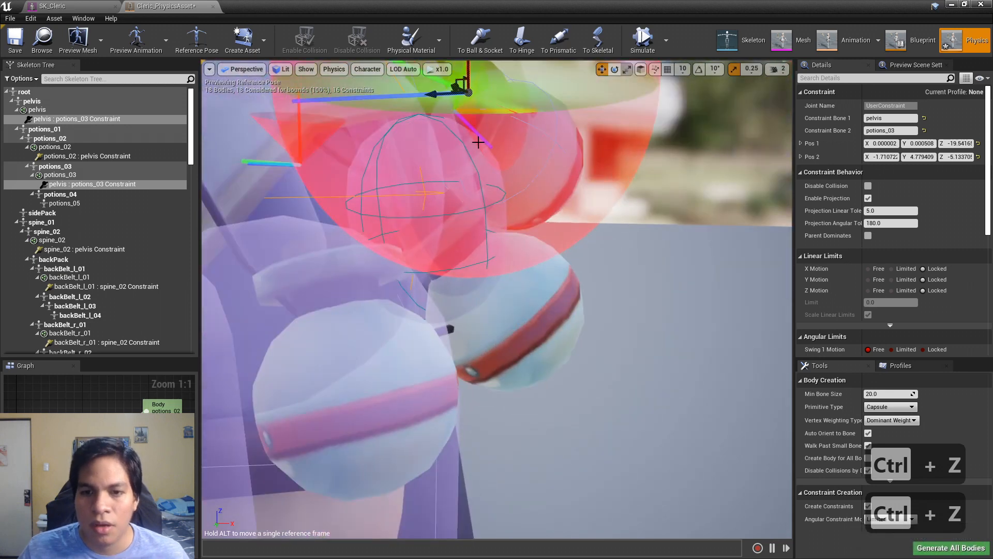
# Step: Display the bones of the whole skeleton by setting bone drawing to All Hierarchy
pyautogui.click(306, 68)
pyautogui.click(333, 69)
pyautogui.click(367, 69)
pyautogui.moveTo(389, 113)
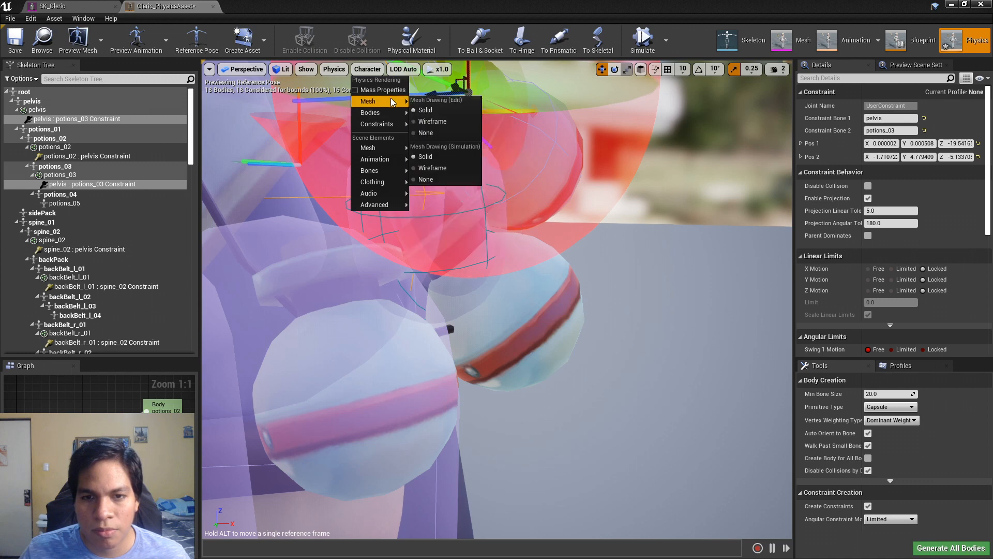
pyautogui.moveTo(370, 170)
pyautogui.click(436, 214)
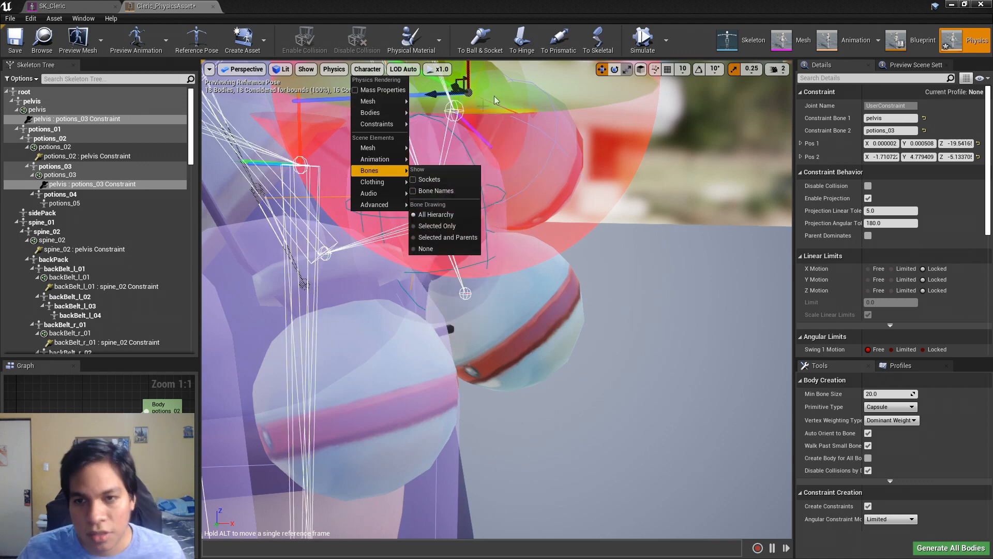
# Step: Reselect the pelvis : potions_03 constraint, try shifting it toward the potions bones, and undo the recent moves
pyautogui.click(457, 287)
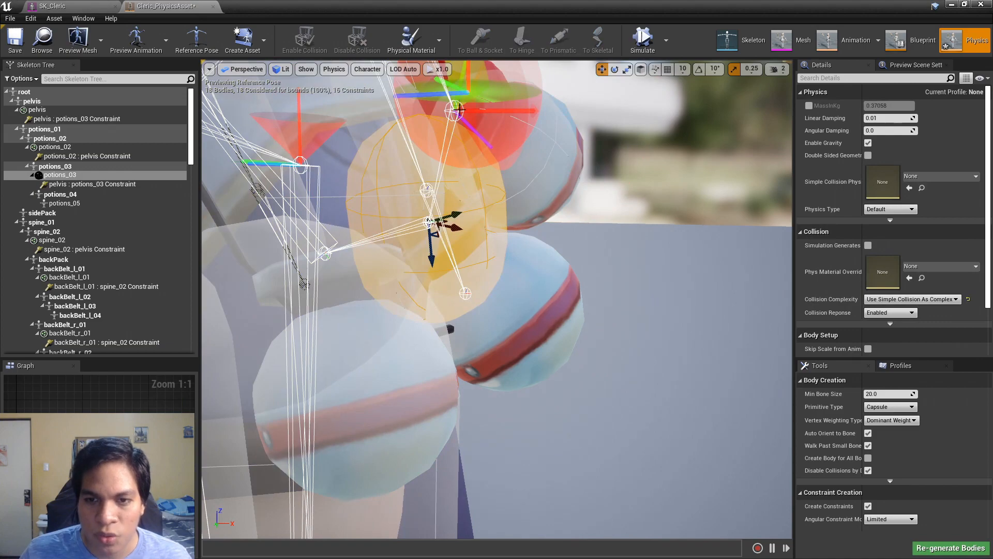
pyautogui.click(96, 184)
pyautogui.moveTo(467, 106)
pyautogui.mouseDown(button='middle')
pyautogui.moveTo(465, 150)
pyautogui.moveTo(470, 99)
pyautogui.mouseUp(button='middle')
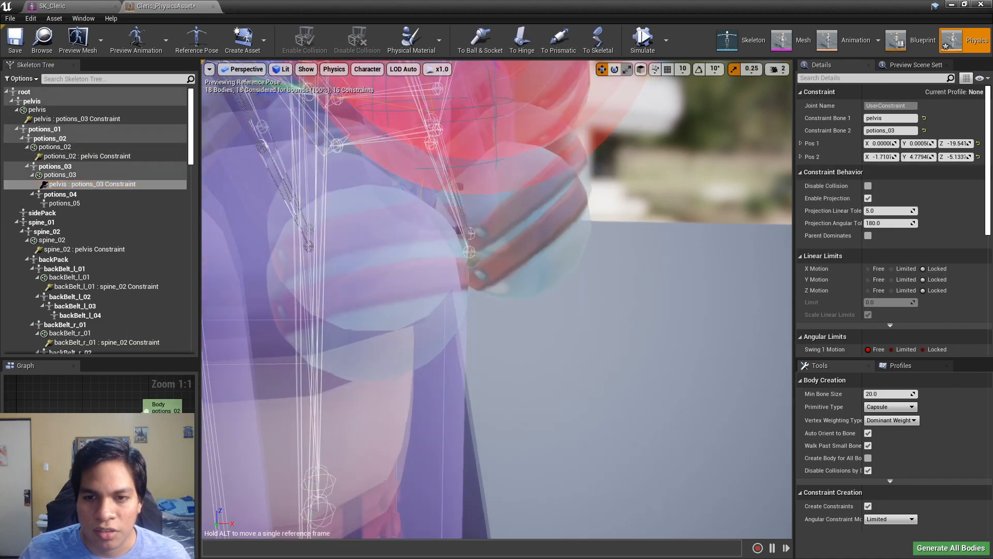
pyautogui.moveTo(413, 260); pyautogui.dragTo(440, 258)
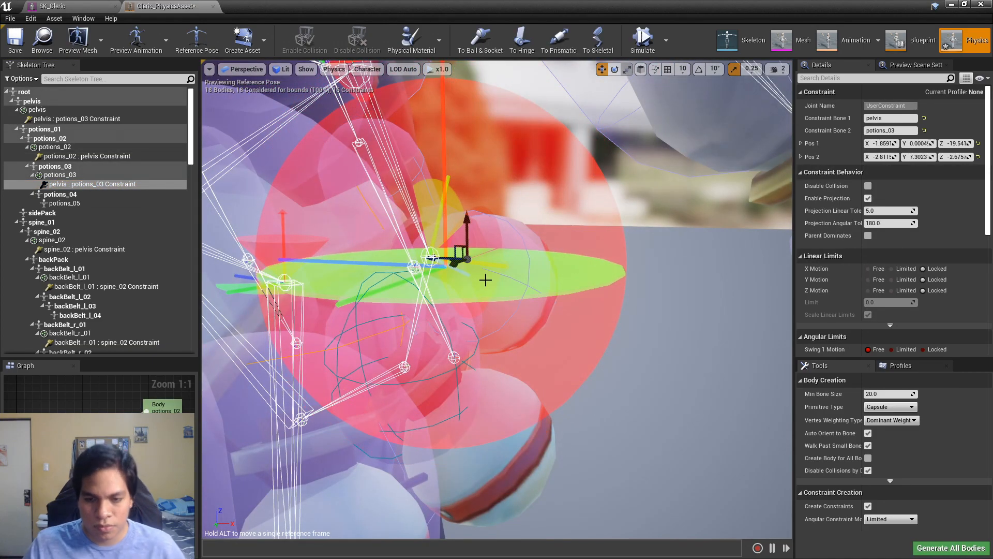
pyautogui.hotkey('ctrl', 'z')
pyautogui.hotkey('ctrl', 'z')
pyautogui.hotkey('ctrl', 'z')
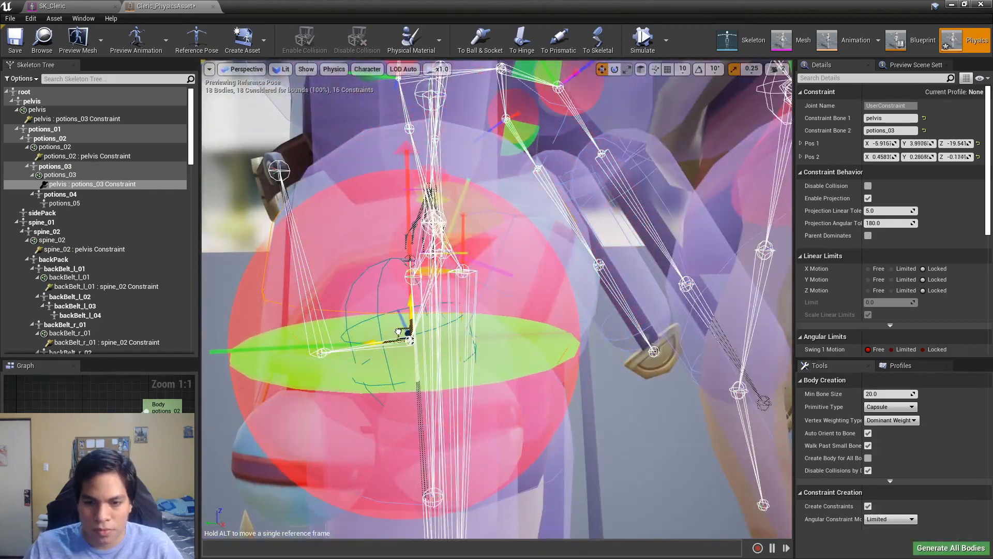
# Step: Move the pelvis : potions_03 constraint onto the potions_03 bone joint, with Pos 1 at about -6.0, 4.0, -19.0
pyautogui.keyDown('alt'); pyautogui.moveTo(398, 331); pyautogui.dragTo(533, 328); pyautogui.keyUp('alt')
pyautogui.moveTo(425, 343); pyautogui.dragTo(295, 336)
pyautogui.moveTo(440, 374)
pyautogui.mouseDown(button='right')
pyautogui.moveTo(517, 370)
pyautogui.moveTo(439, 362)
pyautogui.moveTo(497, 357)
pyautogui.moveTo(445, 362)
pyautogui.mouseUp(button='right')
pyautogui.moveTo(366, 365); pyautogui.dragTo(370, 364, button='right')
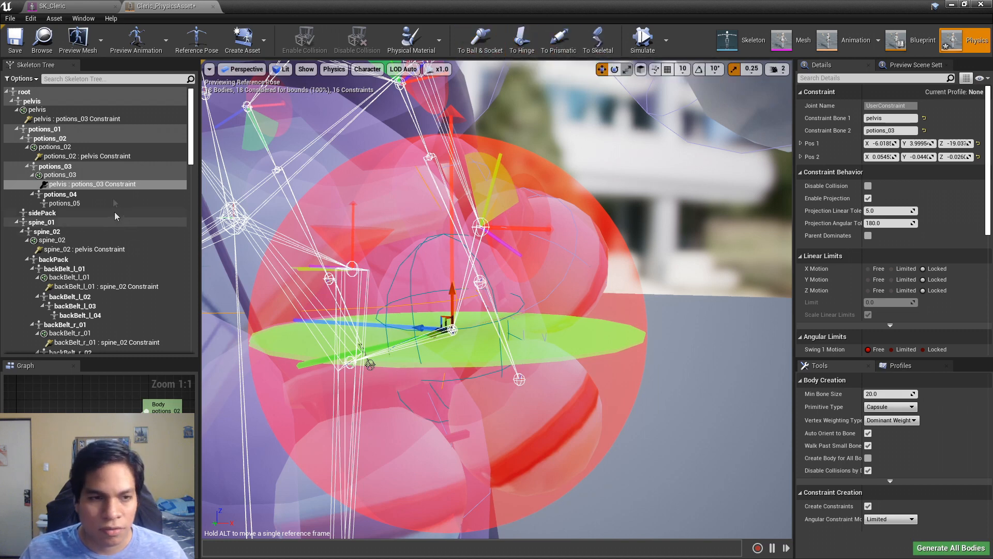
# Step: Convert the pelvis : potions_03 constraint to Ball & Socket
pyautogui.click(110, 186)
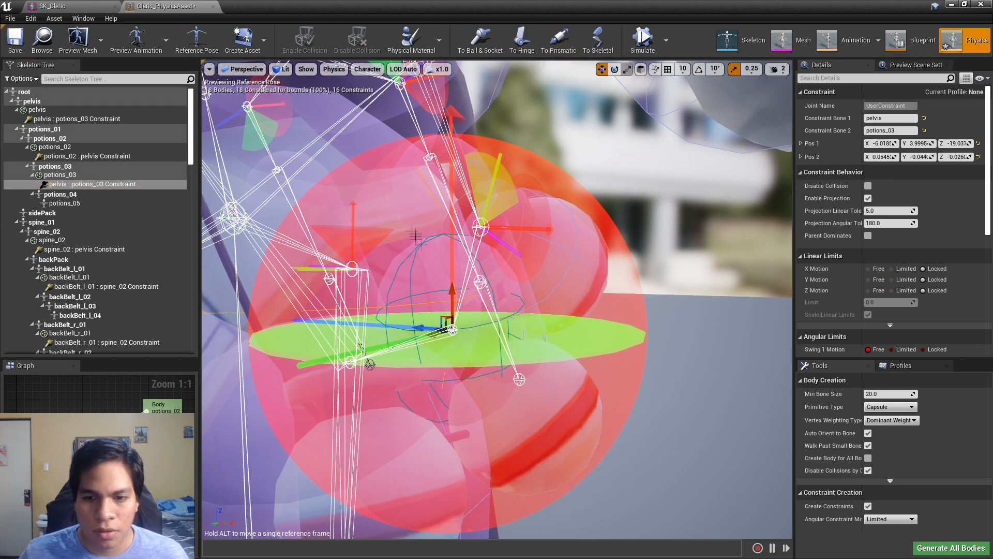
pyautogui.rightClick(75, 186)
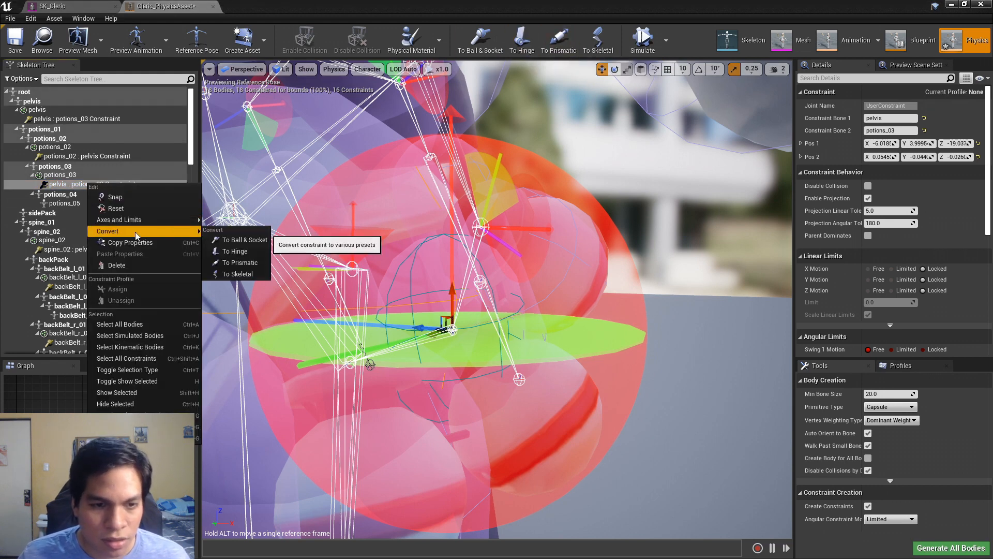
pyautogui.click(231, 239)
# Step: Try limiting the constraint's Swing 1 and Swing 2 motion, and set both back to Free
pyautogui.scroll(-3, 851, 286)
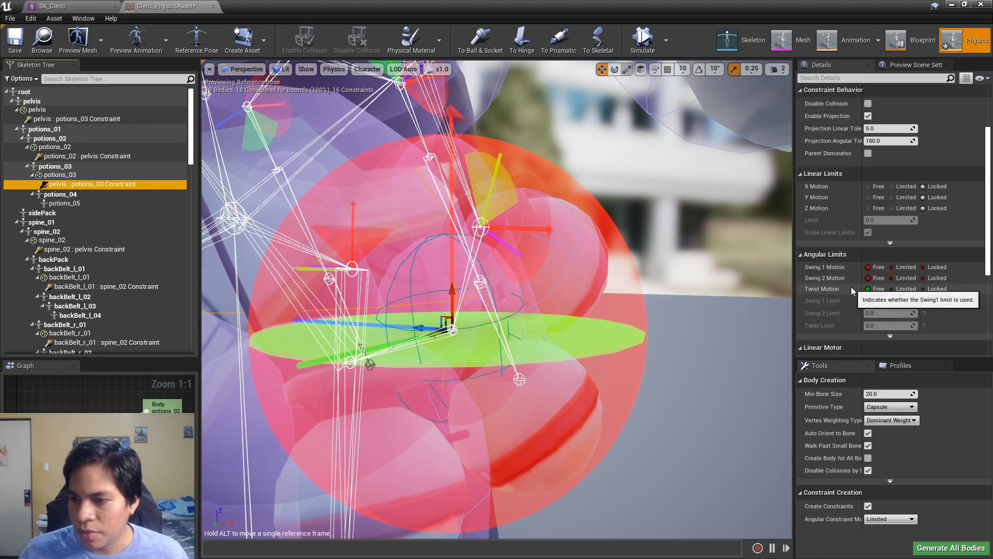
pyautogui.click(900, 267)
pyautogui.click(896, 278)
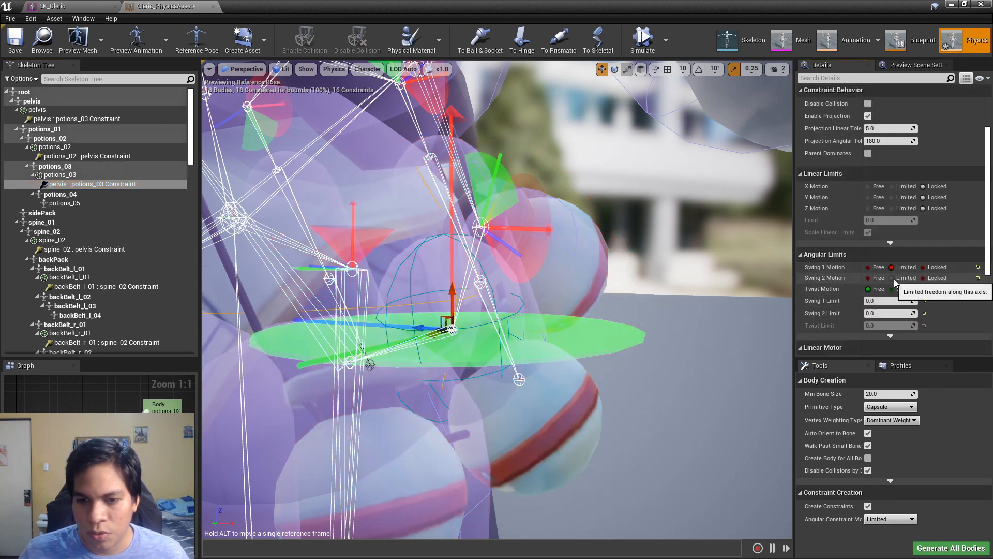
pyautogui.click(868, 267)
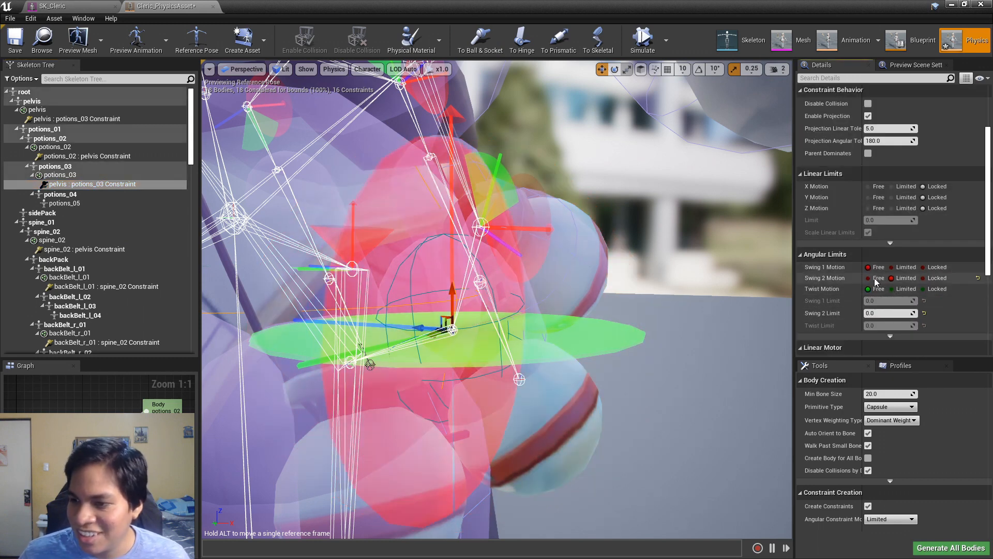
pyautogui.click(867, 278)
pyautogui.click(900, 278)
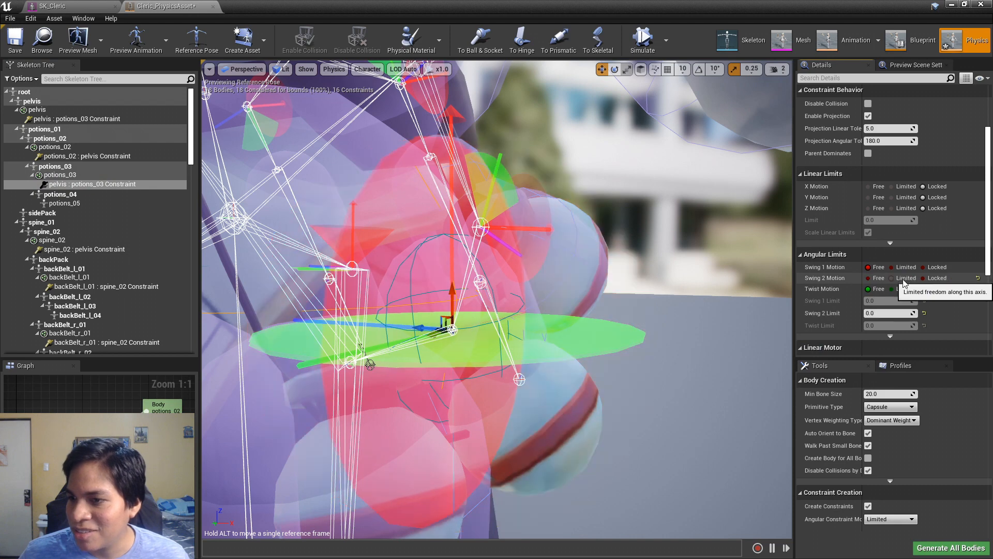
pyautogui.click(870, 277)
pyautogui.scroll(1, 817, 180)
pyautogui.scroll(2, 817, 176)
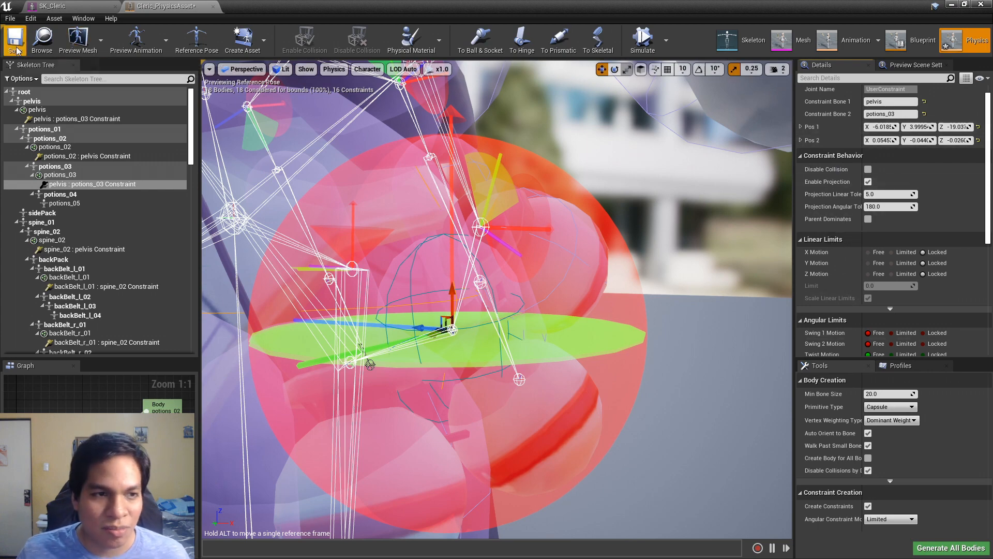
# Step: Try the Prismatic, Ball & Socket and Skeletal presets on the pelvis : potions_03 constraint and finish by converting it to Hinge
pyautogui.click(558, 39)
pyautogui.click(480, 39)
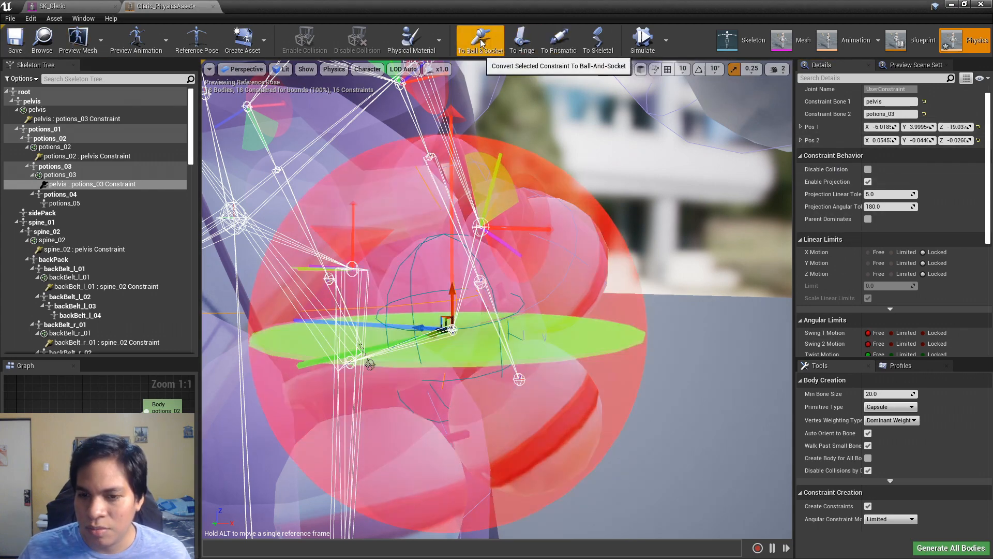
pyautogui.scroll(-8, 550, 227)
pyautogui.keyDown('alt'); pyautogui.moveTo(535, 238); pyautogui.dragTo(600, 274); pyautogui.keyUp('alt')
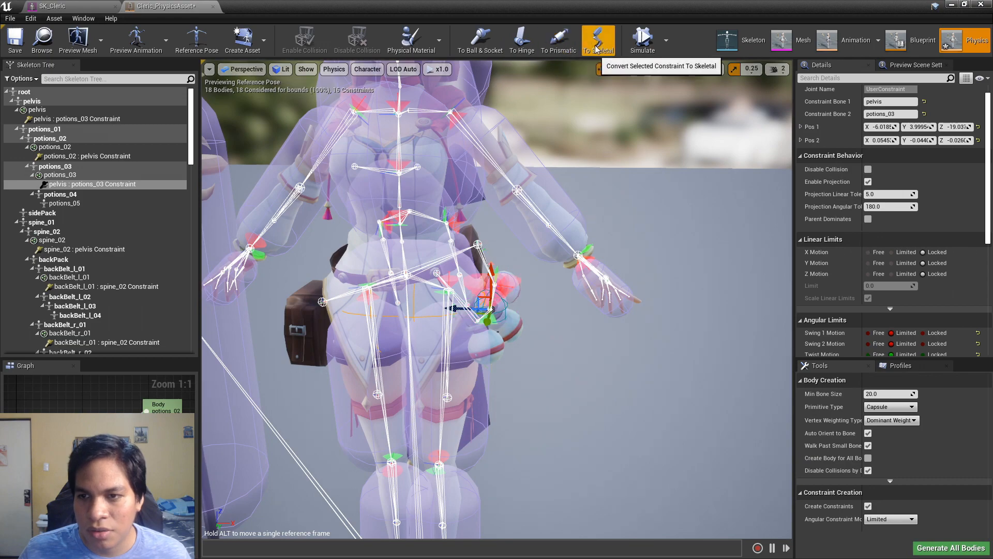
pyautogui.scroll(5, 550, 317)
pyautogui.scroll(-5, 550, 316)
pyautogui.scroll(5, 550, 316)
pyautogui.moveTo(551, 316)
pyautogui.keyDown('alt'); pyautogui.mouseDown()
pyautogui.moveTo(600, 311)
pyautogui.moveTo(580, 346)
pyautogui.moveTo(564, 321)
pyautogui.mouseUp(); pyautogui.keyUp('alt')
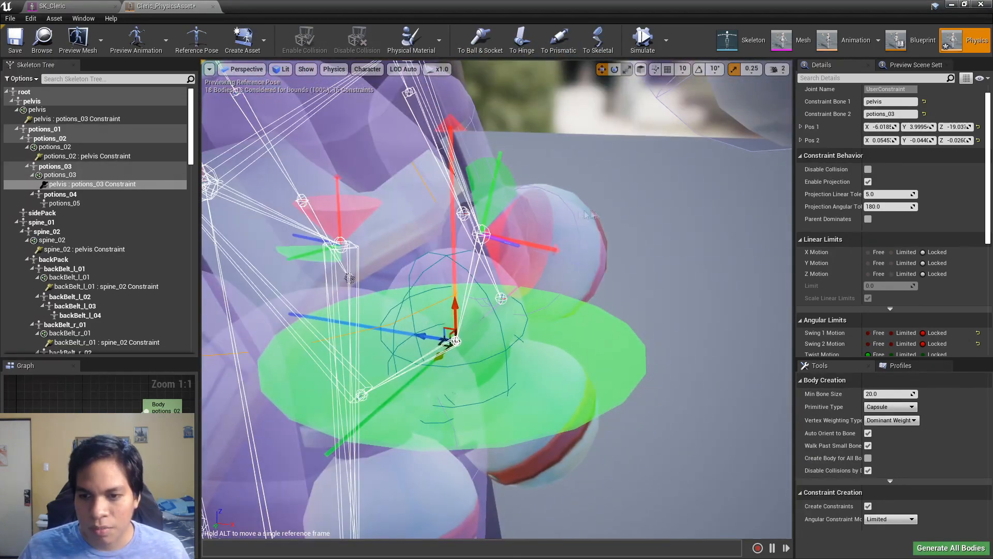
# Step: Select the potions_02 body and inspect how it and the nearby potion constraints are placed
pyautogui.click(573, 212)
pyautogui.scroll(-5, 554, 244)
pyautogui.scroll(5, 561, 263)
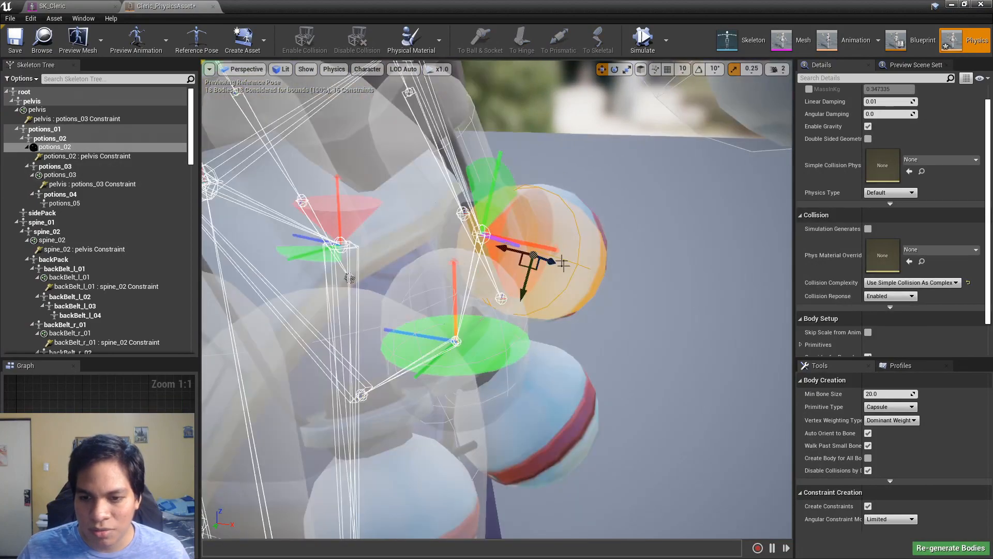
pyautogui.scroll(-3, 563, 263)
pyautogui.scroll(2, 580, 274)
pyautogui.moveTo(615, 316)
pyautogui.keyDown('alt'); pyautogui.mouseDown()
pyautogui.moveTo(677, 302)
pyautogui.moveTo(608, 299)
pyautogui.mouseUp(); pyautogui.keyUp('alt')
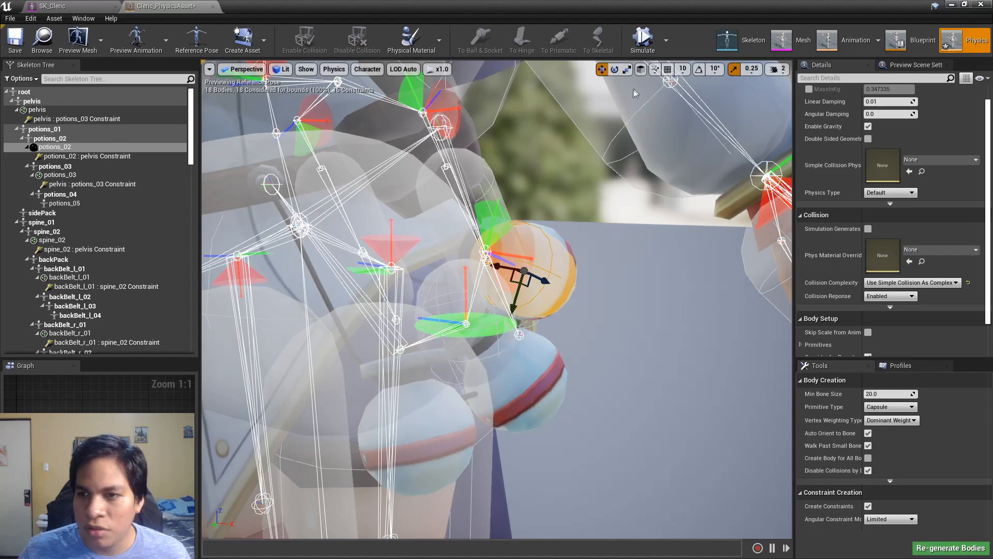
# Step: Switch the simulation mode to Simulate Selected and briefly run it on the potions_02 body
pyautogui.click(669, 40)
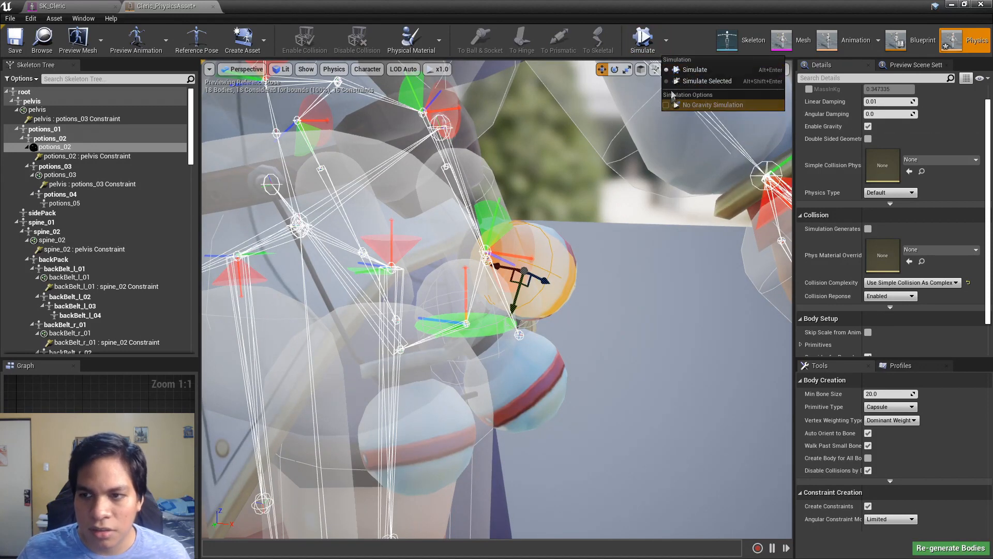
pyautogui.click(707, 80)
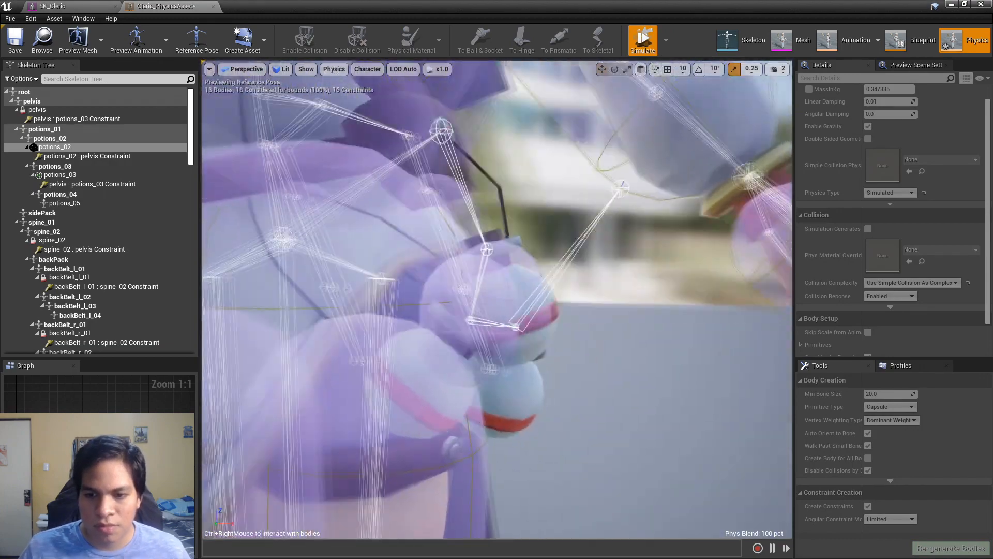
pyautogui.click(635, 47)
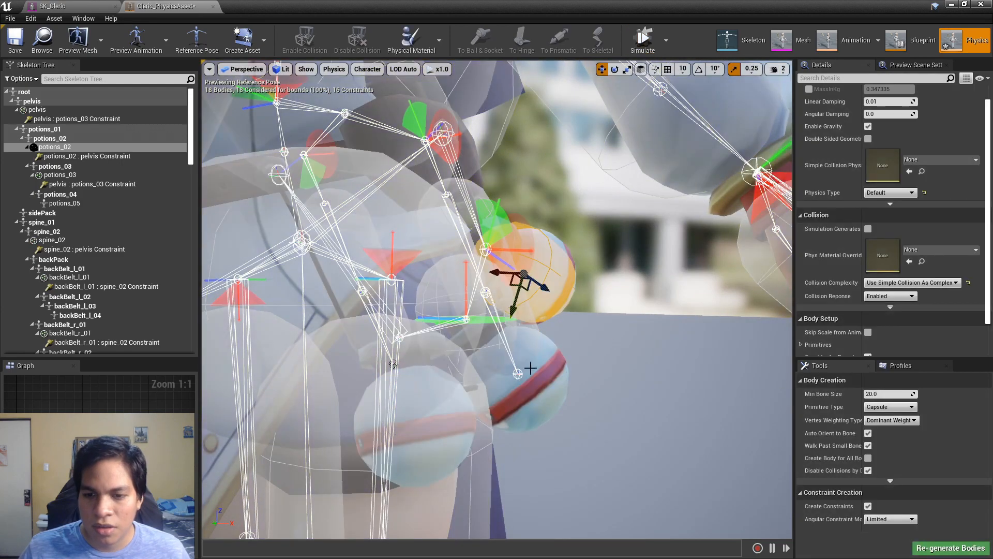
# Step: Select the potions_03 body and simulate it alone, tugging the body to test its movement
pyautogui.click(470, 341)
pyautogui.moveTo(595, 373)
pyautogui.keyDown('alt'); pyautogui.mouseDown()
pyautogui.moveTo(466, 378)
pyautogui.moveTo(584, 373)
pyautogui.mouseUp(); pyautogui.keyUp('alt')
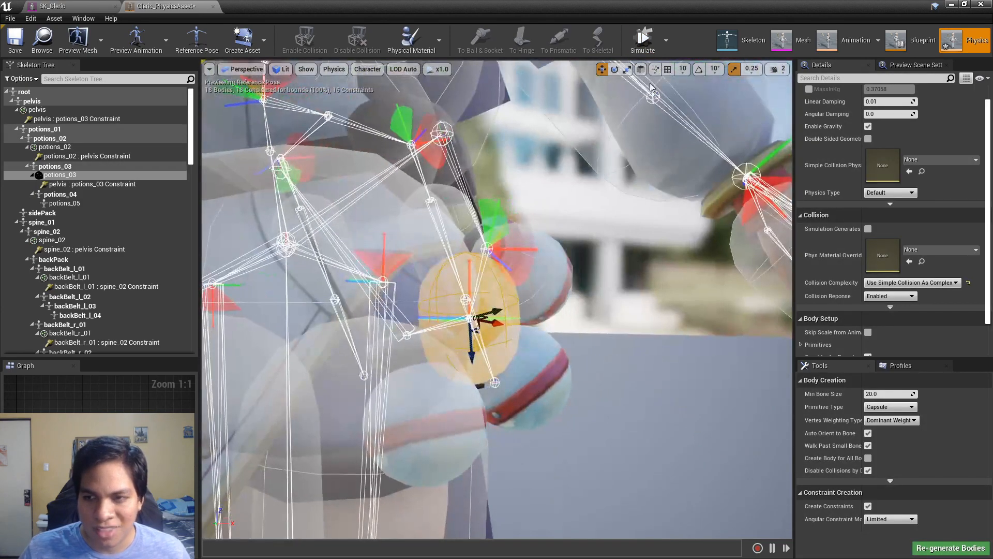
pyautogui.click(648, 36)
pyautogui.keyDown('ctrl'); pyautogui.moveTo(497, 350); pyautogui.dragTo(525, 350, button='right'); pyautogui.keyUp('ctrl')
pyautogui.click(643, 41)
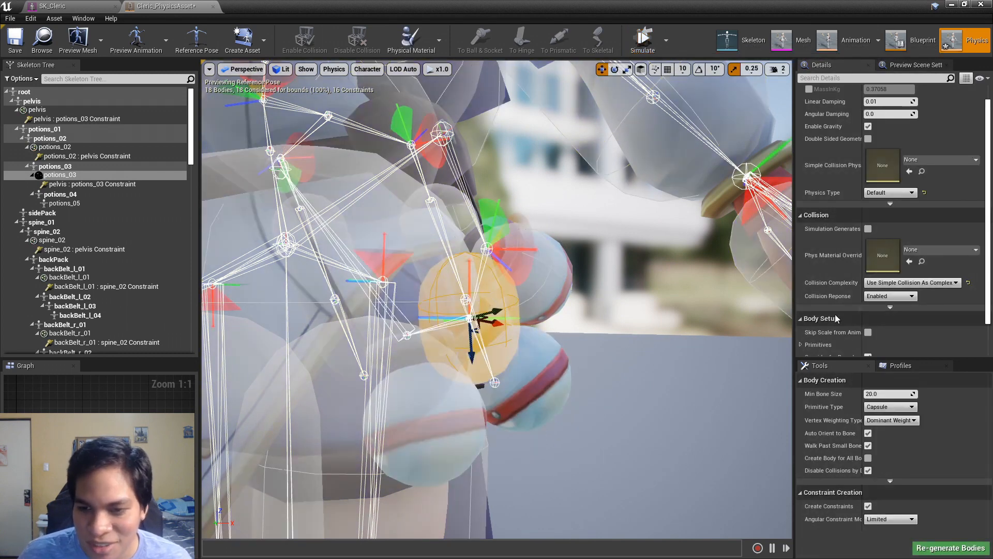
# Step: Convert the pelvis : potions_03 constraint to Skeletal
pyautogui.click(94, 184)
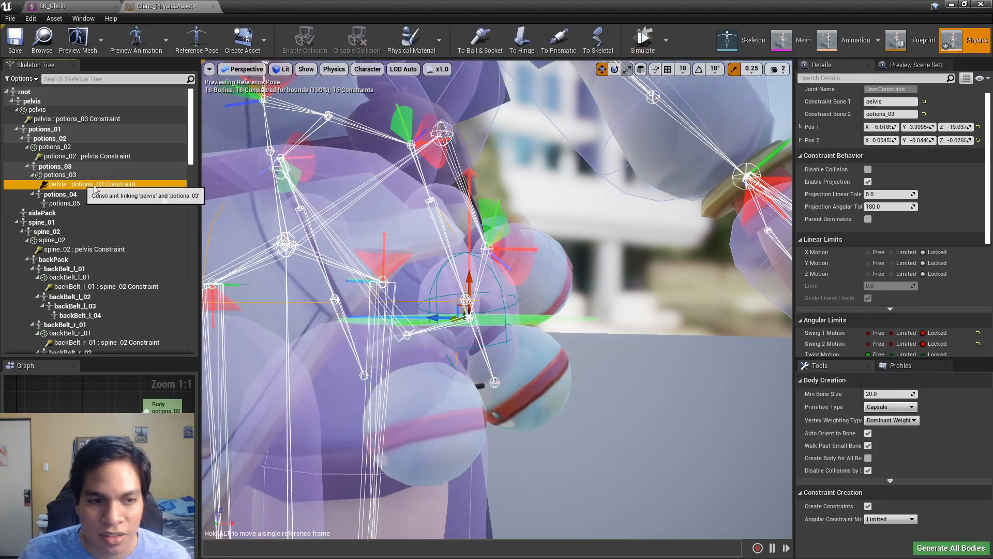
pyautogui.click(605, 43)
pyautogui.keyDown('alt'); pyautogui.moveTo(511, 324); pyautogui.dragTo(536, 316); pyautogui.keyUp('alt')
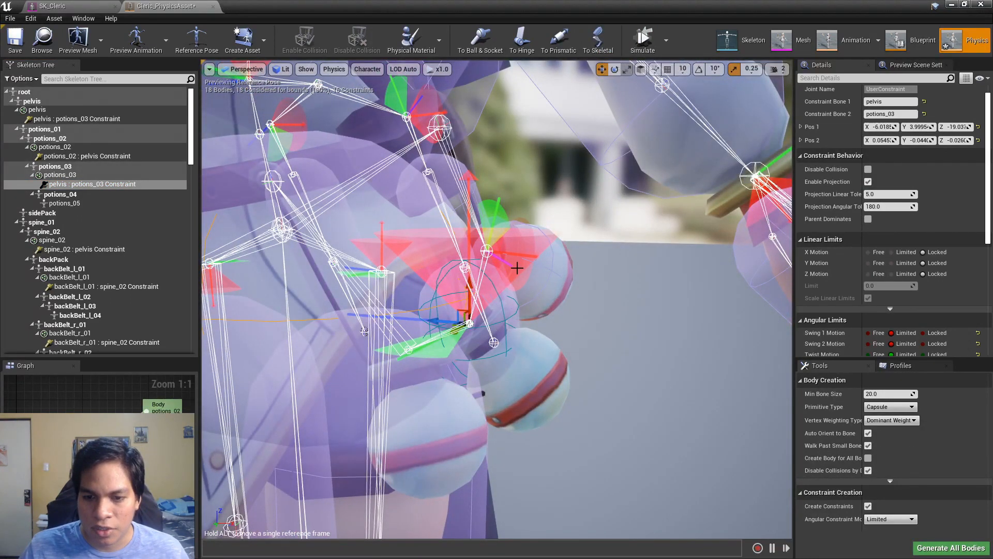
# Step: Simulate the potions_03 body to test the Skeletal constraint, and stop the simulation
pyautogui.click(505, 307)
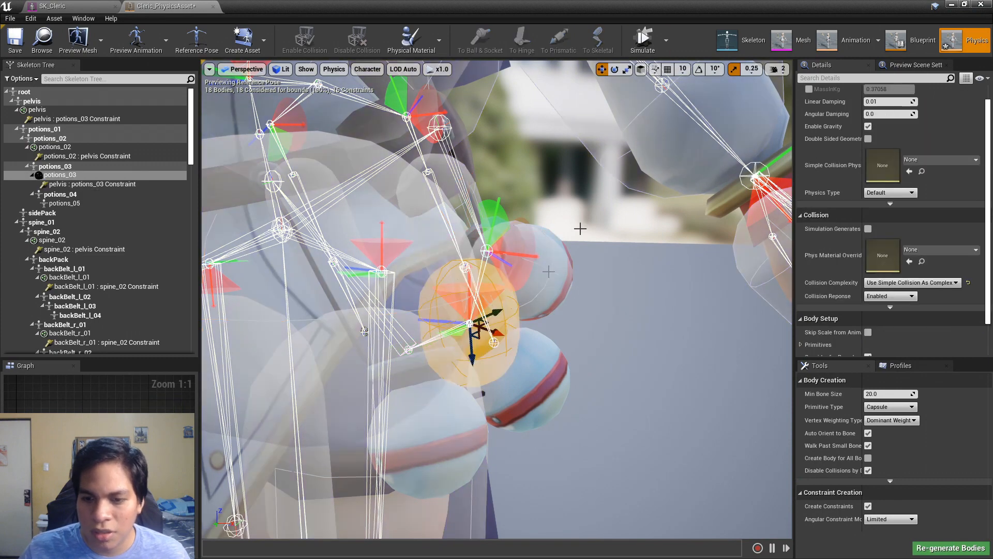
pyautogui.click(653, 50)
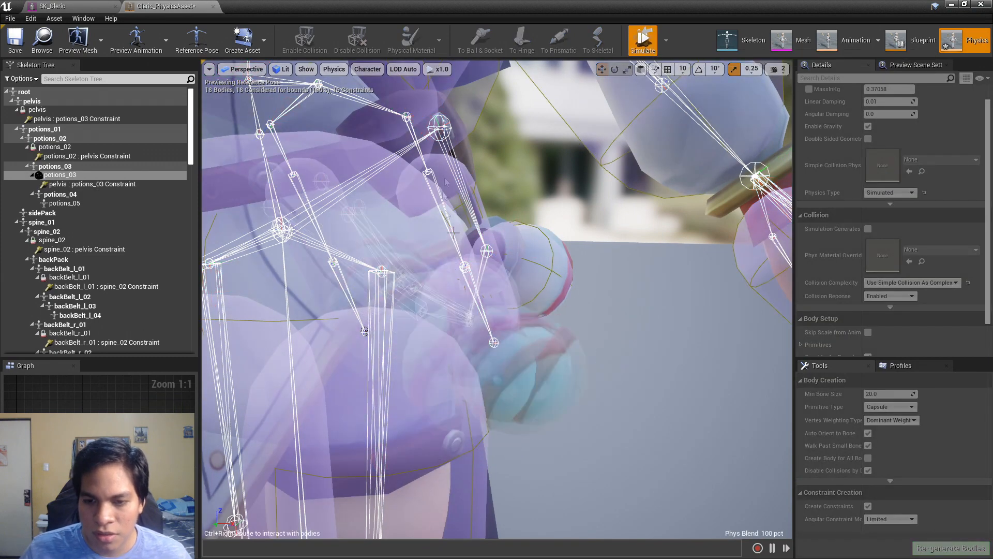
pyautogui.click(645, 51)
pyautogui.scroll(1, 512, 353)
pyautogui.scroll(-1, 513, 352)
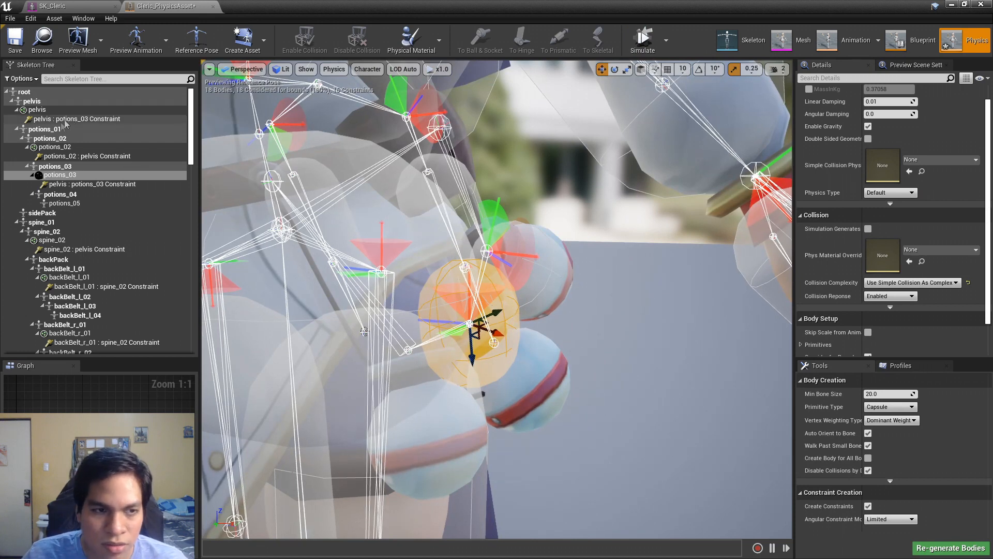
# Step: Move and tilt the potions_03 collision body so that it encloses the middle potion bottle
pyautogui.click(61, 176)
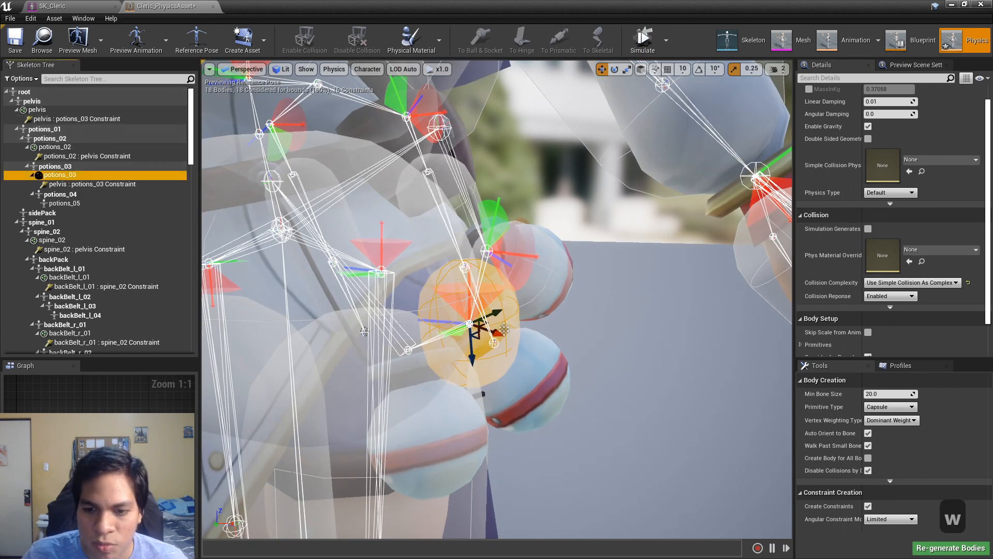
pyautogui.scroll(-2, 504, 331)
pyautogui.scroll(3, 504, 331)
pyautogui.keyDown('alt'); pyautogui.moveTo(508, 341); pyautogui.dragTo(538, 313); pyautogui.keyUp('alt')
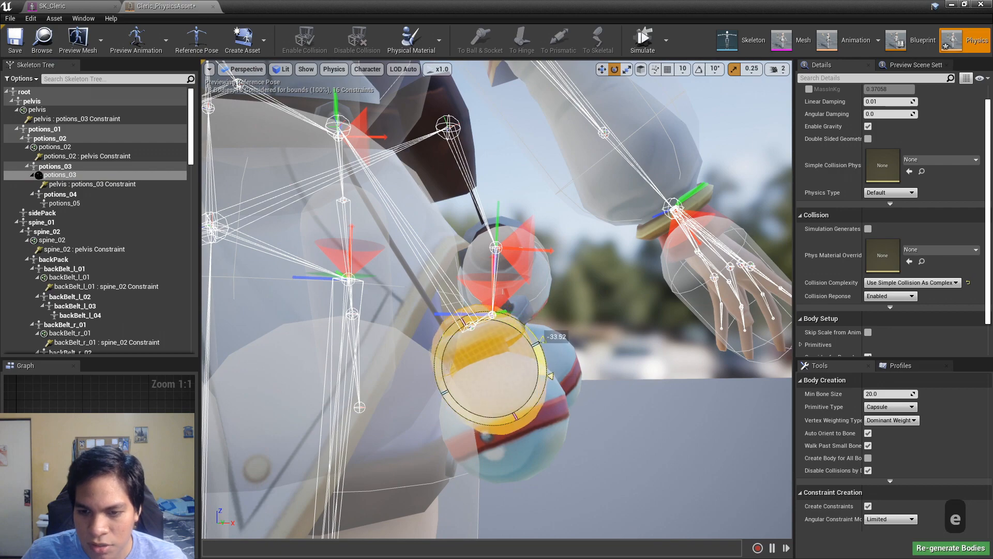
pyautogui.keyDown('alt'); pyautogui.moveTo(506, 375); pyautogui.dragTo(555, 357); pyautogui.keyUp('alt')
pyautogui.press('e')
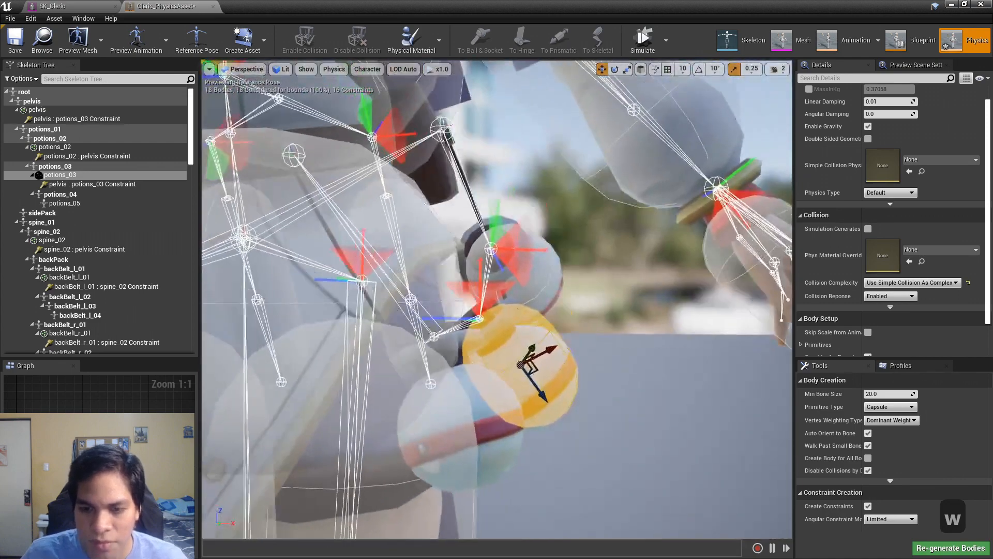
# Step: Compare the orientation of the pelvis : potions_03 and potions_02 : pelvis constraints with the potions_03 body
pyautogui.click(467, 286)
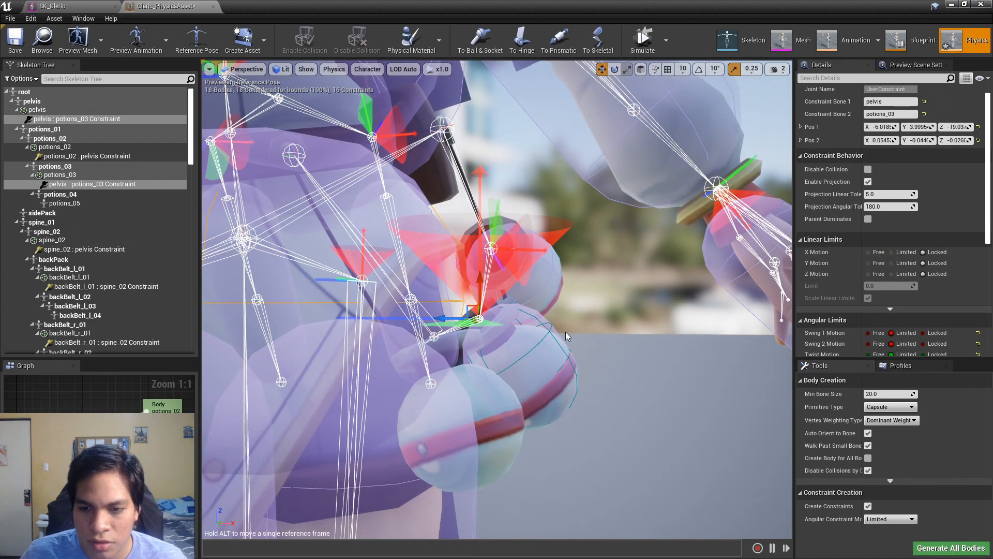
pyautogui.keyDown('alt'); pyautogui.moveTo(526, 342); pyautogui.dragTo(587, 369); pyautogui.keyUp('alt')
pyautogui.click(85, 156)
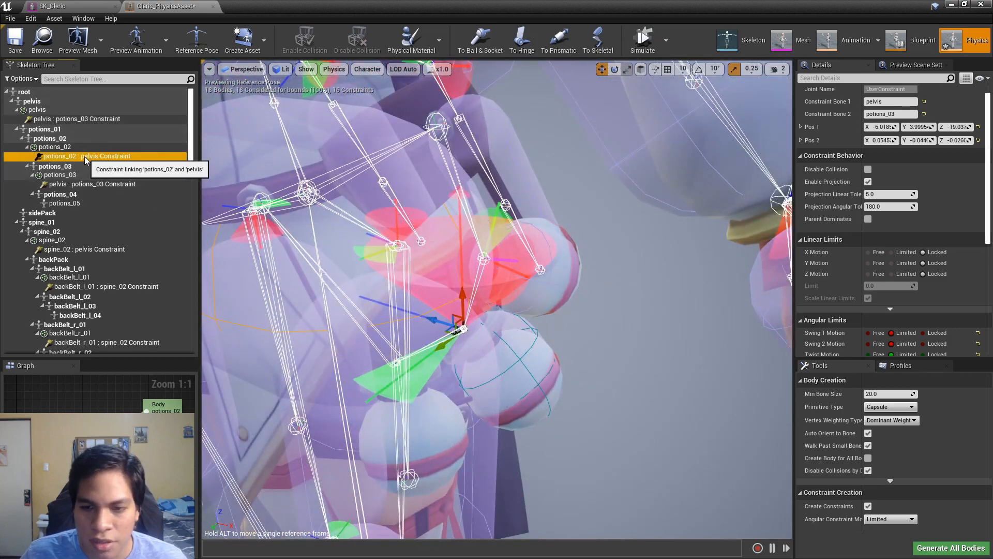
pyautogui.keyDown('alt'); pyautogui.moveTo(358, 220); pyautogui.dragTo(494, 257); pyautogui.keyUp('alt')
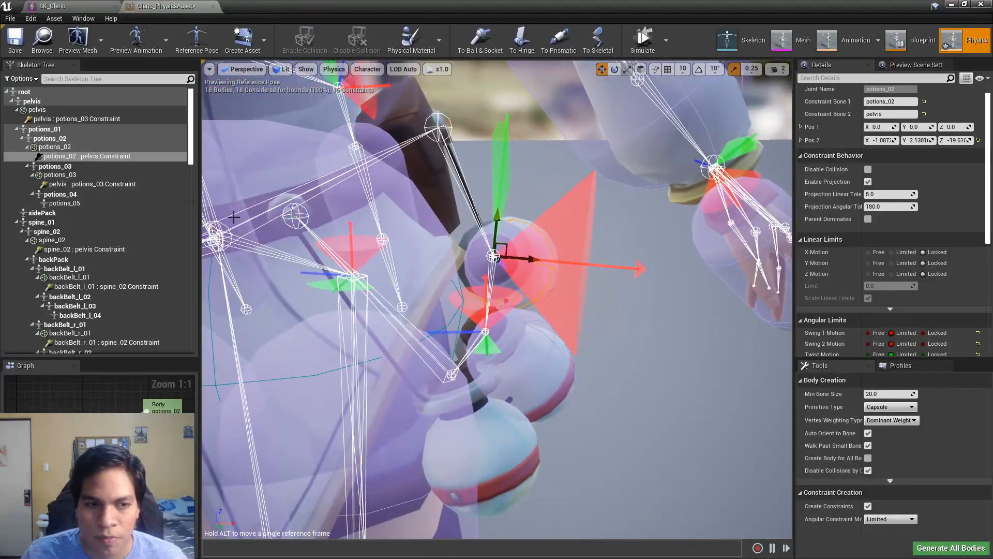
pyautogui.click(72, 175)
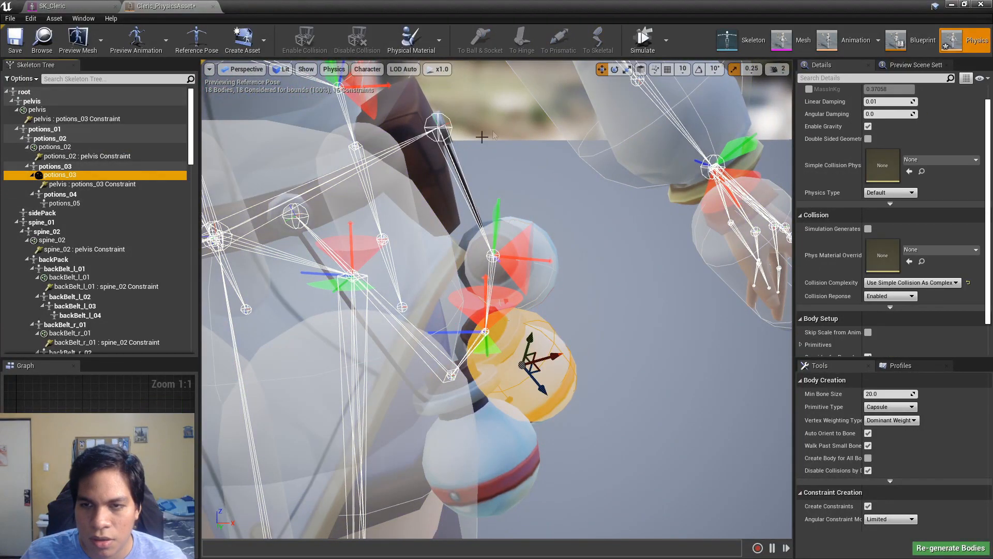
pyautogui.keyDown('alt'); pyautogui.moveTo(592, 291); pyautogui.dragTo(538, 294); pyautogui.keyUp('alt')
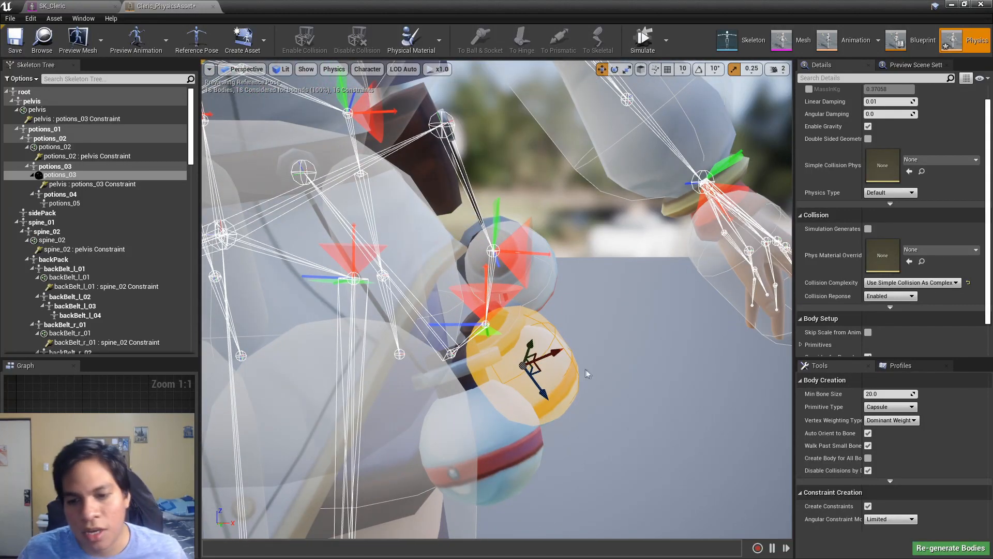
# Step: Rotate the pelvis : potions_03 constraint to line up its swing cone with the tilted potions_03 body
pyautogui.click(112, 185)
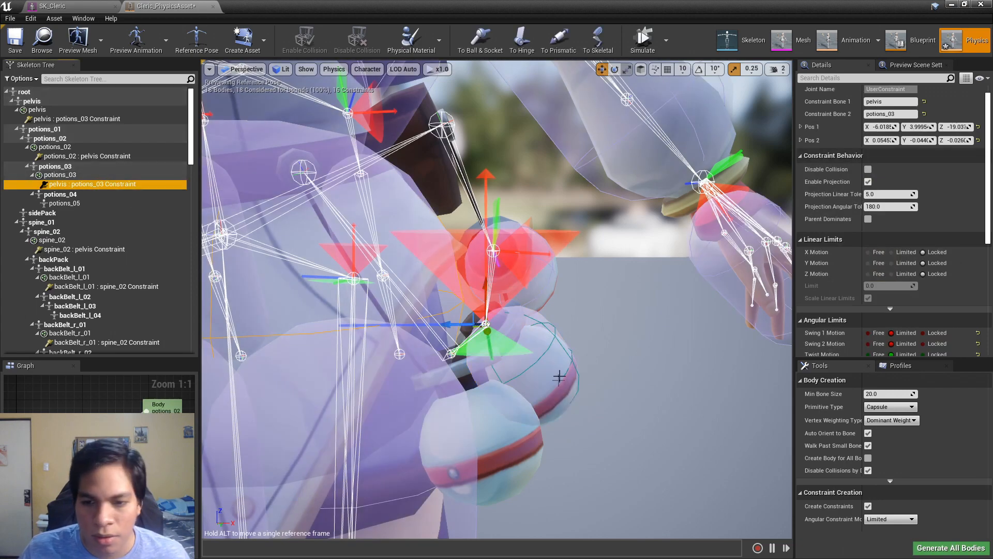
pyautogui.scroll(-1, 539, 314)
pyautogui.keyDown('alt'); pyautogui.moveTo(525, 313); pyautogui.dragTo(535, 295); pyautogui.keyUp('alt')
pyautogui.press('e')
pyautogui.keyDown('alt'); pyautogui.moveTo(535, 296); pyautogui.dragTo(434, 310); pyautogui.keyUp('alt')
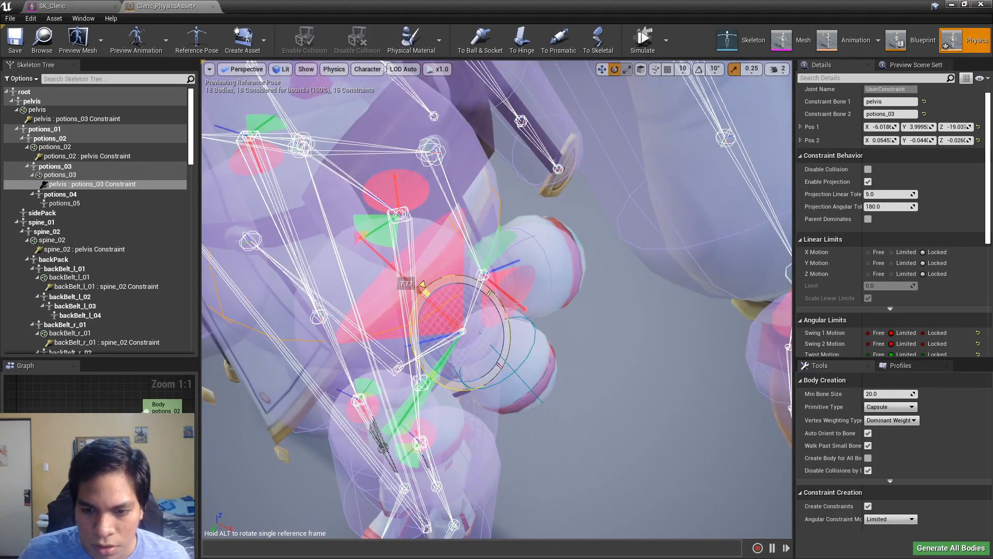
# Step: Simulate the potions_03 body and the potions_02 body one at a time to compare how they swing
pyautogui.keyDown('alt'); pyautogui.moveTo(610, 196); pyautogui.dragTo(627, 144); pyautogui.keyUp('alt')
pyautogui.click(521, 365)
pyautogui.click(642, 40)
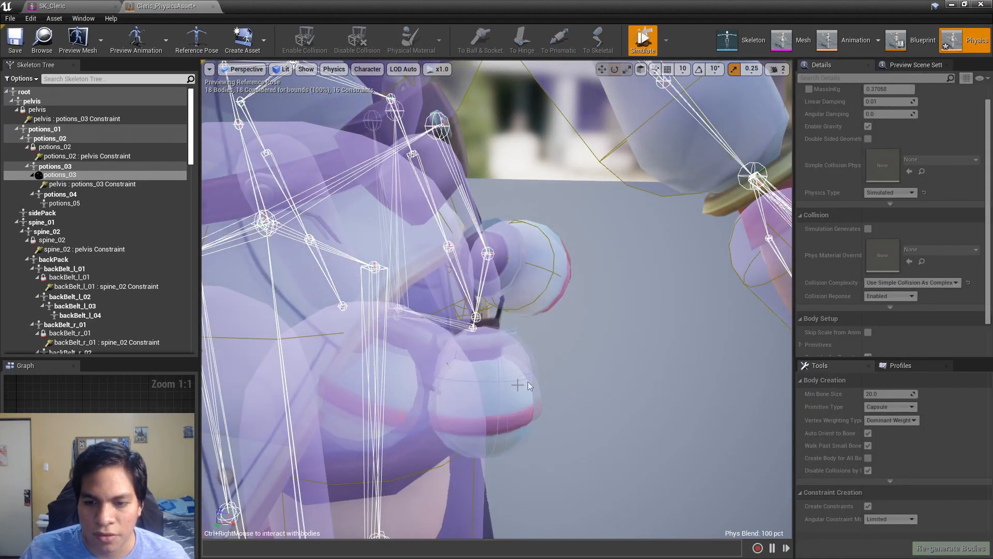
pyautogui.click(642, 46)
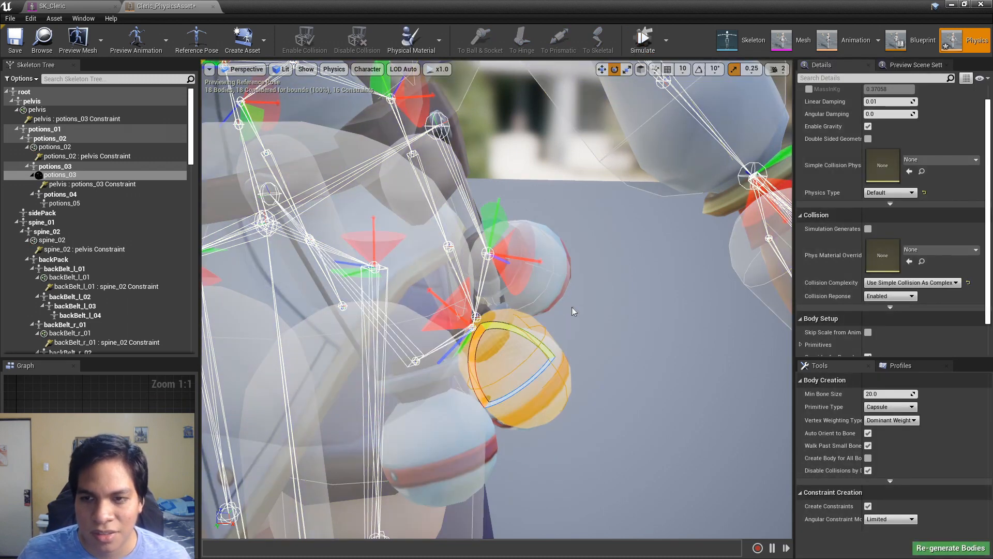
pyautogui.click(567, 271)
pyautogui.click(650, 50)
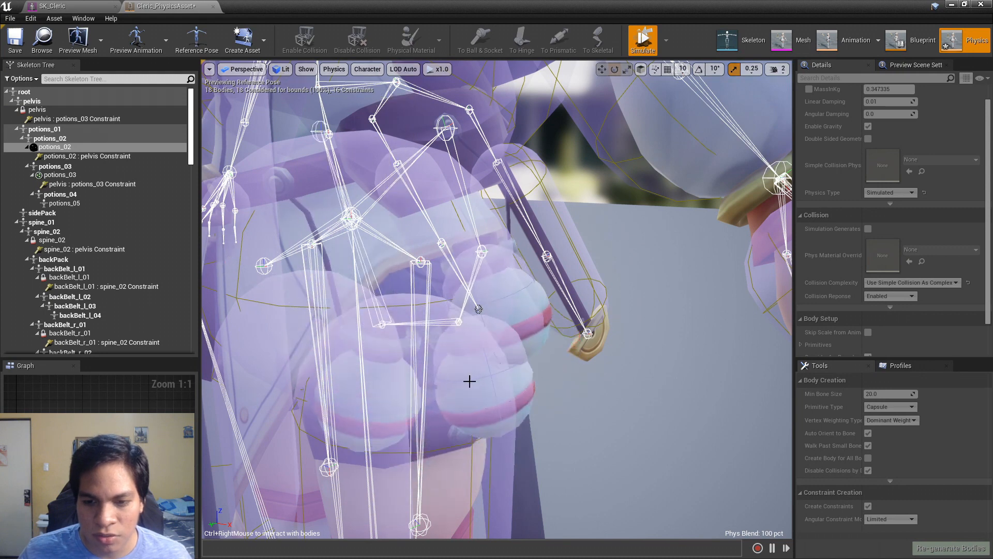
pyautogui.click(643, 40)
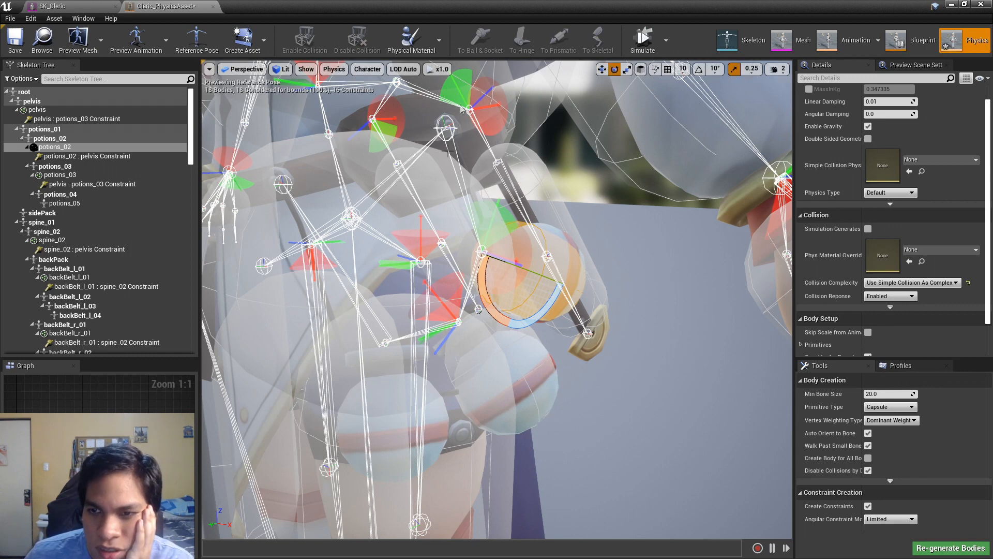
# Step: Convert the pelvis : potions_03 constraint to Hinge and check its rotation range
pyautogui.click(79, 157)
pyautogui.click(512, 384)
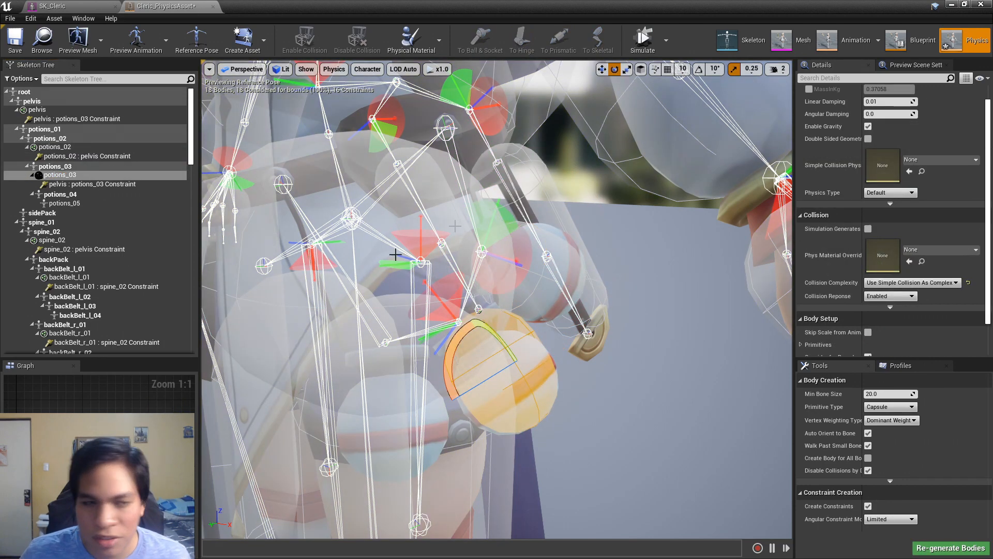
pyautogui.click(92, 184)
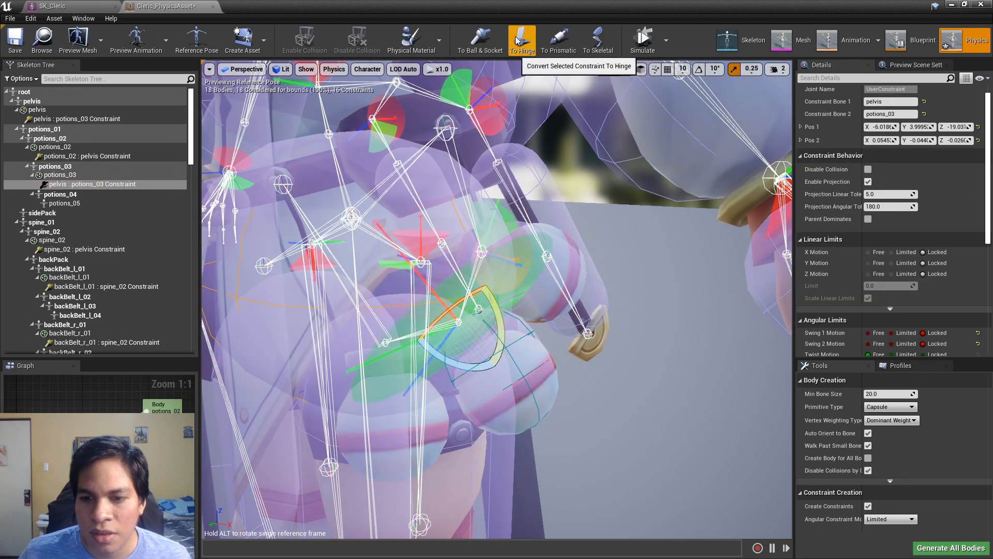
pyautogui.keyDown('alt'); pyautogui.moveTo(546, 317); pyautogui.dragTo(639, 317); pyautogui.keyUp('alt')
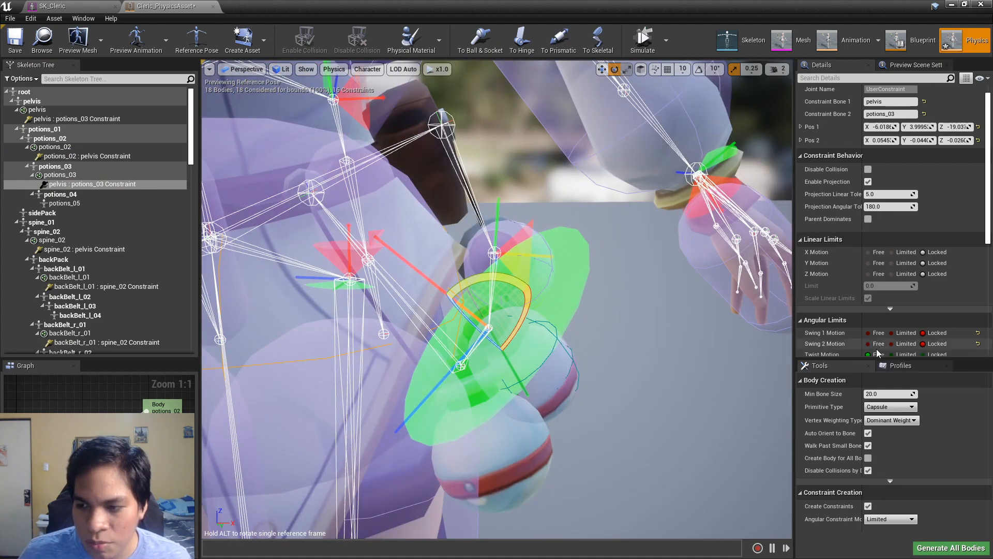
# Step: Set the pelvis : potions_03 constraint's Twist Motion to Locked and its Swing 2 Motion to Limited
pyautogui.click(934, 356)
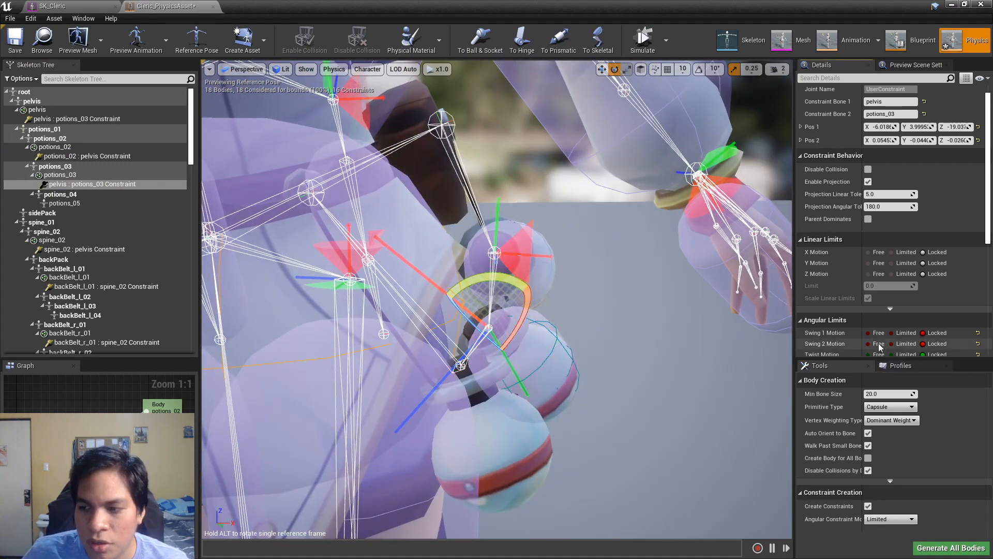
pyautogui.click(875, 344)
pyautogui.keyDown('alt'); pyautogui.moveTo(660, 352); pyautogui.dragTo(621, 362); pyautogui.keyUp('alt')
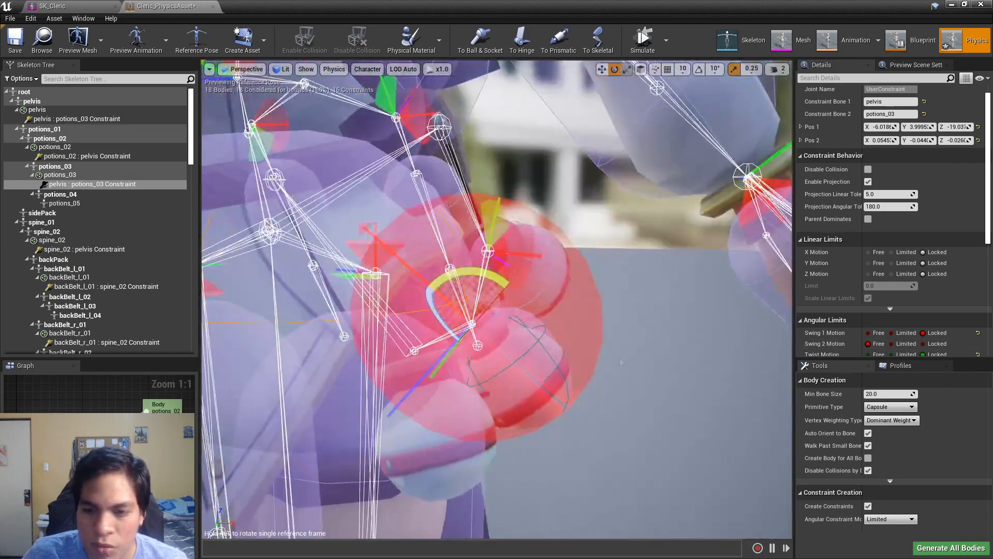
pyautogui.click(891, 343)
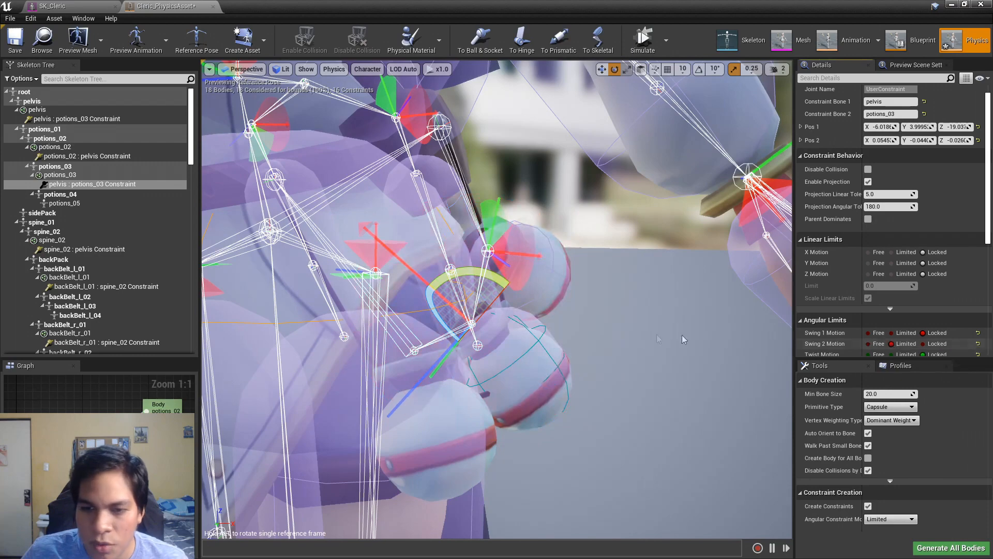
# Step: Set the Swing 2 Limit of the pelvis : potions_03 constraint to about 32.57
pyautogui.keyDown('alt'); pyautogui.moveTo(657, 339); pyautogui.dragTo(543, 334); pyautogui.keyUp('alt')
pyautogui.scroll(-4, 825, 325)
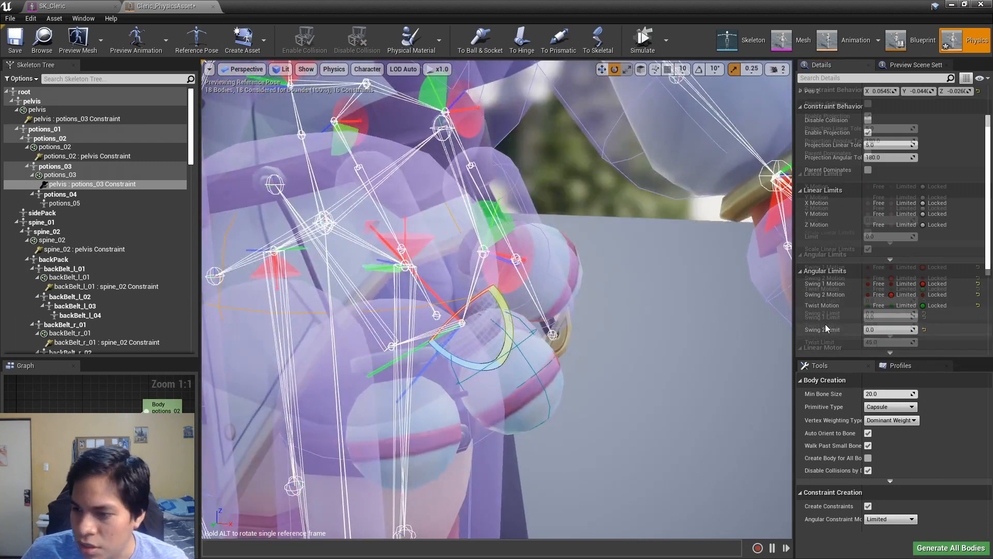
pyautogui.moveTo(867, 313); pyautogui.dragTo(877, 314)
pyautogui.keyDown('alt'); pyautogui.moveTo(765, 319); pyautogui.dragTo(639, 327); pyautogui.keyUp('alt')
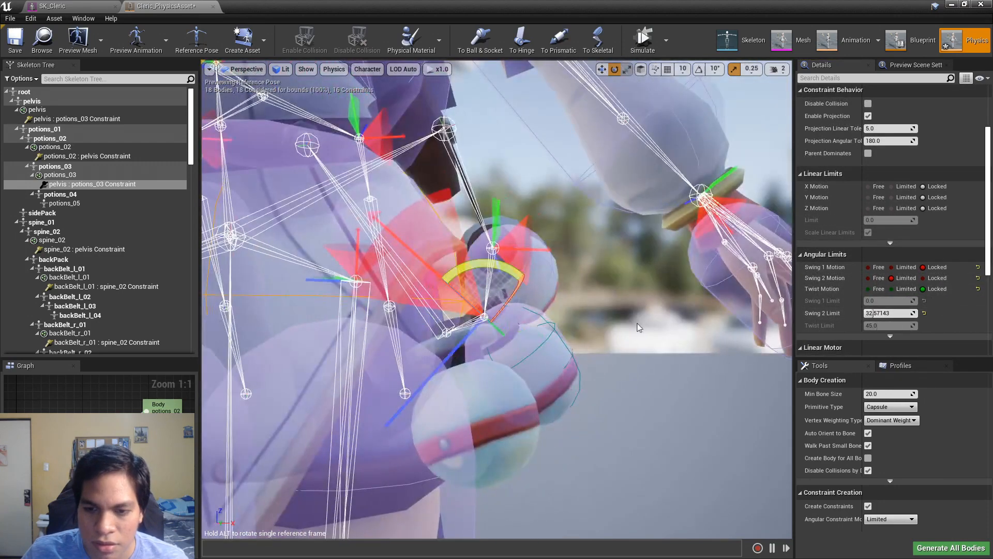
# Step: Select the potions_03 body and simulate it alone to test the limited swing
pyautogui.click(640, 40)
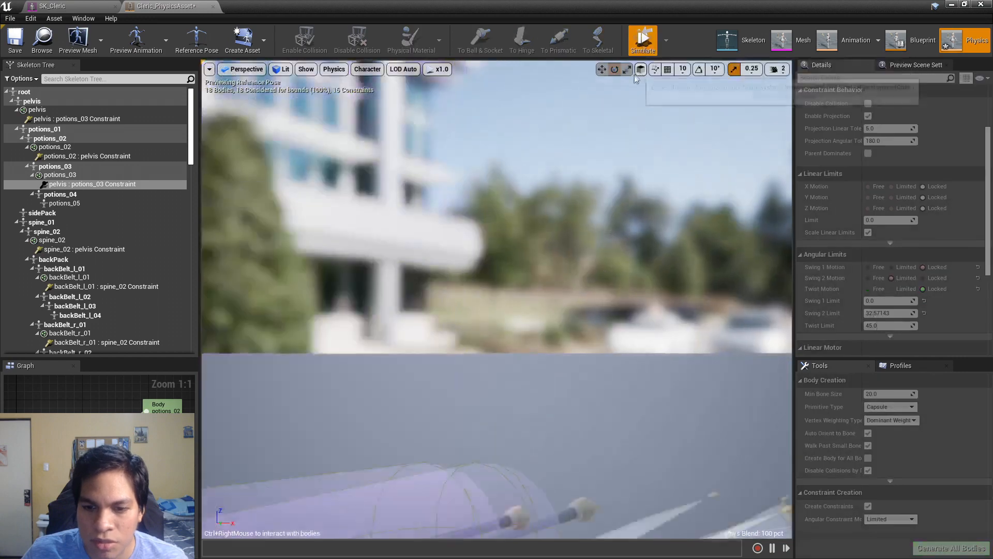
pyautogui.click(641, 40)
pyautogui.click(545, 363)
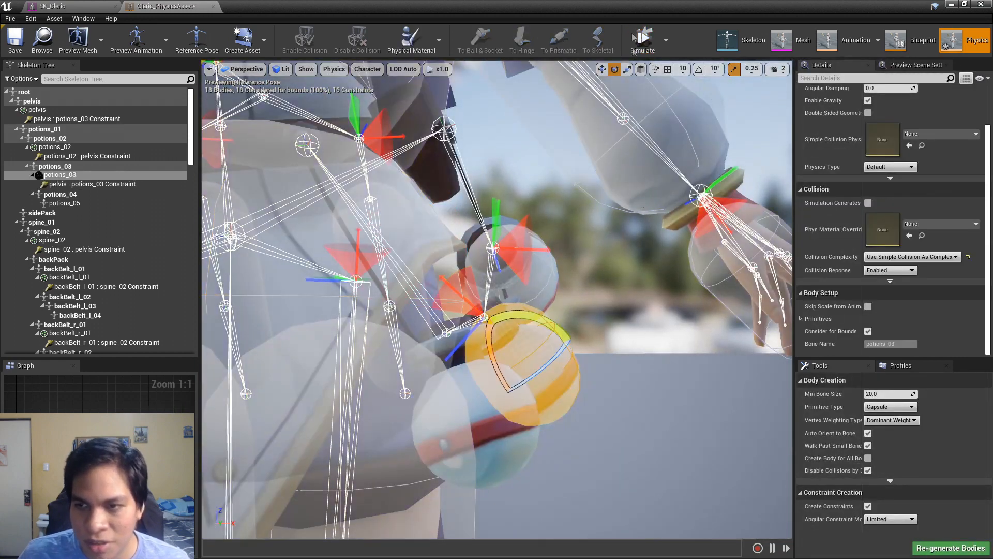
pyautogui.click(643, 50)
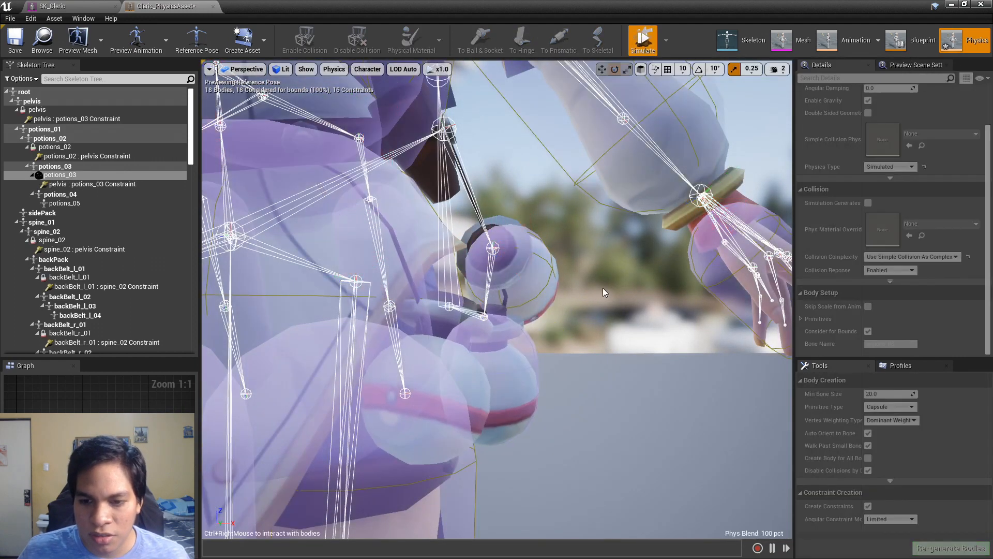
# Step: Pull the simulated potions_03 body, stop the simulation and examine the swing range of the pelvis : potions_03 constraint
pyautogui.moveTo(511, 391)
pyautogui.keyDown('ctrl'); pyautogui.mouseDown(button='right')
pyautogui.moveTo(638, 246)
pyautogui.moveTo(539, 376)
pyautogui.moveTo(604, 313)
pyautogui.moveTo(534, 370)
pyautogui.moveTo(638, 259)
pyautogui.moveTo(517, 381)
pyautogui.moveTo(523, 370)
pyautogui.moveTo(487, 157)
pyautogui.moveTo(495, 376)
pyautogui.mouseUp(button='right'); pyautogui.keyUp('ctrl')
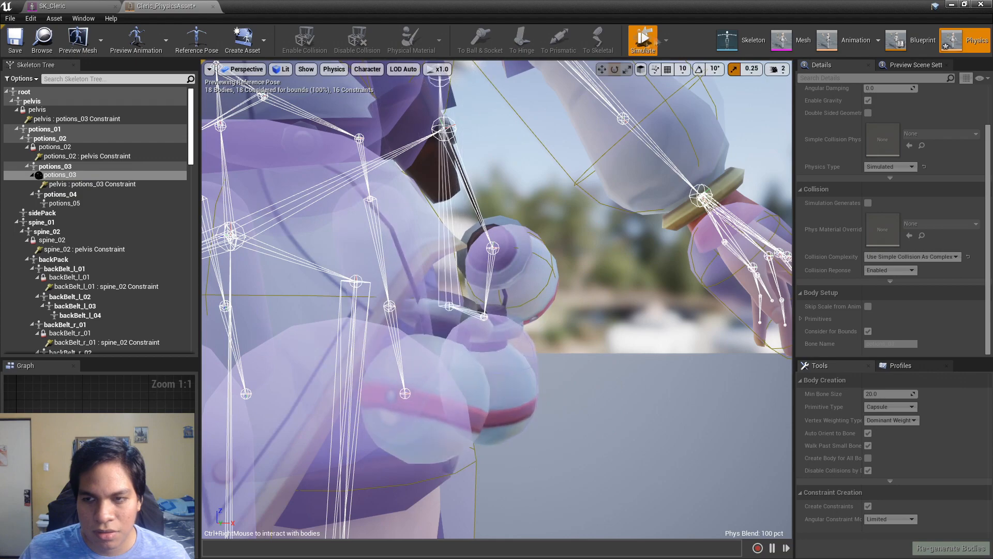
pyautogui.click(643, 40)
pyautogui.click(471, 283)
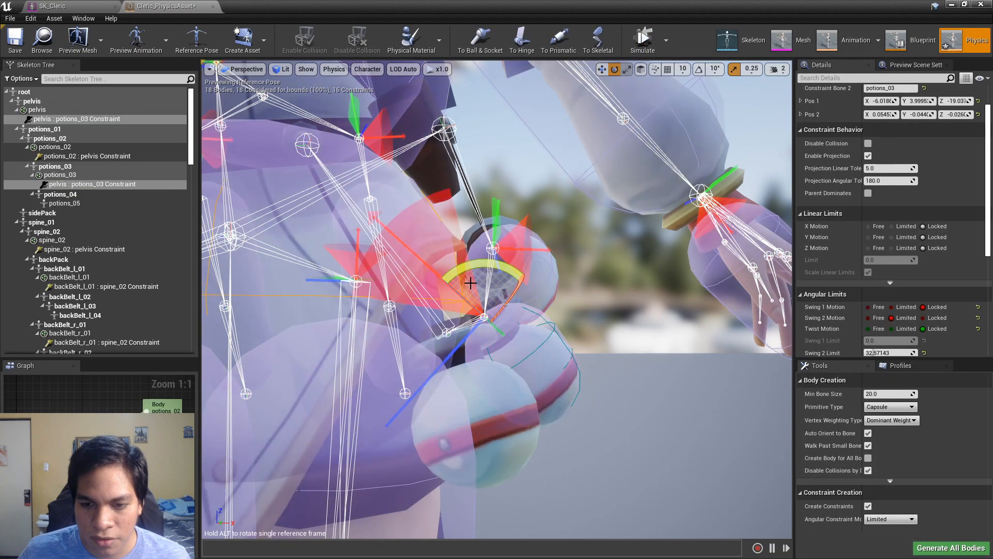
pyautogui.moveTo(536, 305)
pyautogui.keyDown('alt'); pyautogui.mouseDown()
pyautogui.moveTo(584, 300)
pyautogui.moveTo(620, 316)
pyautogui.moveTo(530, 311)
pyautogui.moveTo(535, 323)
pyautogui.mouseUp(); pyautogui.keyUp('alt')
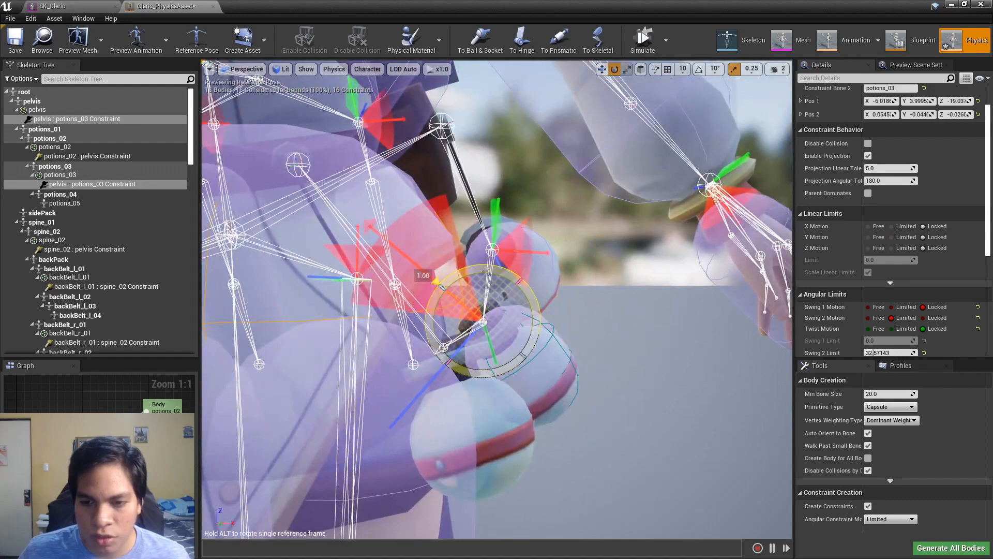
# Step: Select the potions_03 body and simulate it alone to check how it swings against the constraint
pyautogui.click(642, 47)
pyautogui.click(643, 46)
pyautogui.click(535, 361)
pyautogui.click(641, 46)
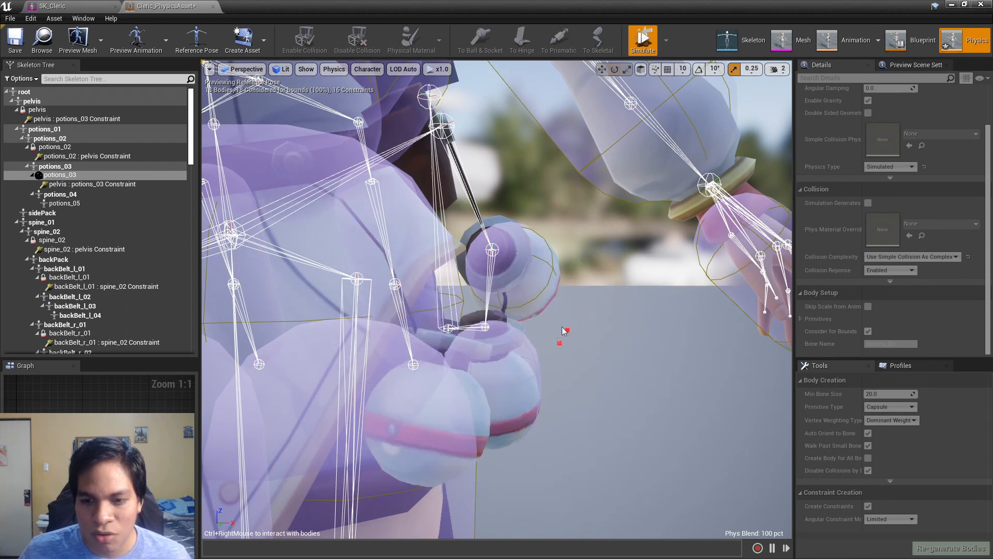
pyautogui.click(642, 44)
# Step: Review the physics simulation settings and rerun the potions_03 simulation, viewing its motion from another angle
pyautogui.click(334, 69)
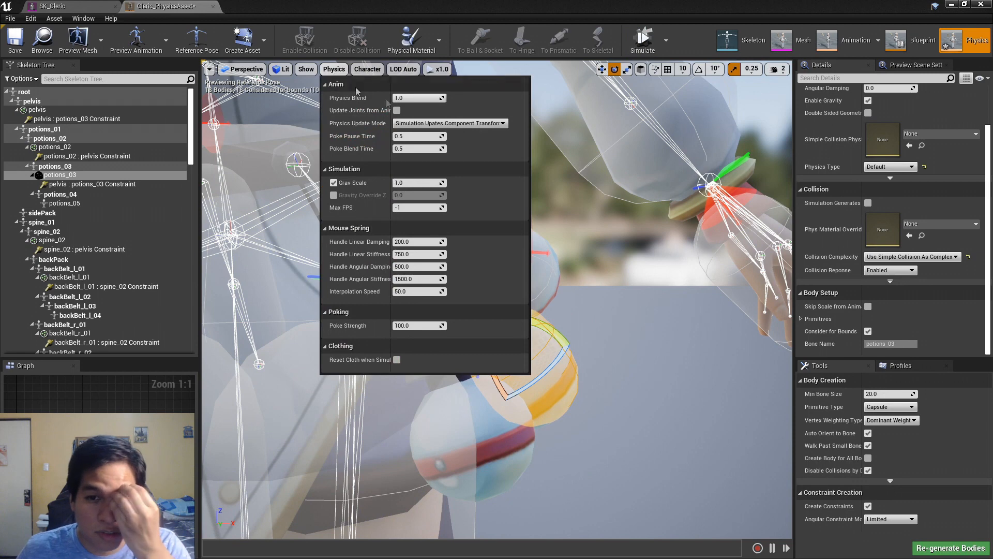
pyautogui.click(637, 44)
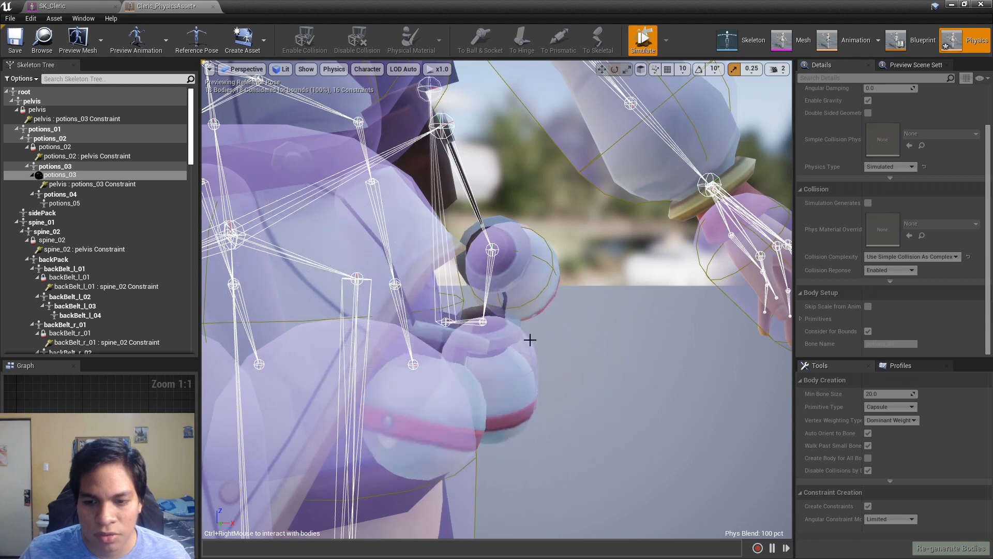
pyautogui.click(648, 48)
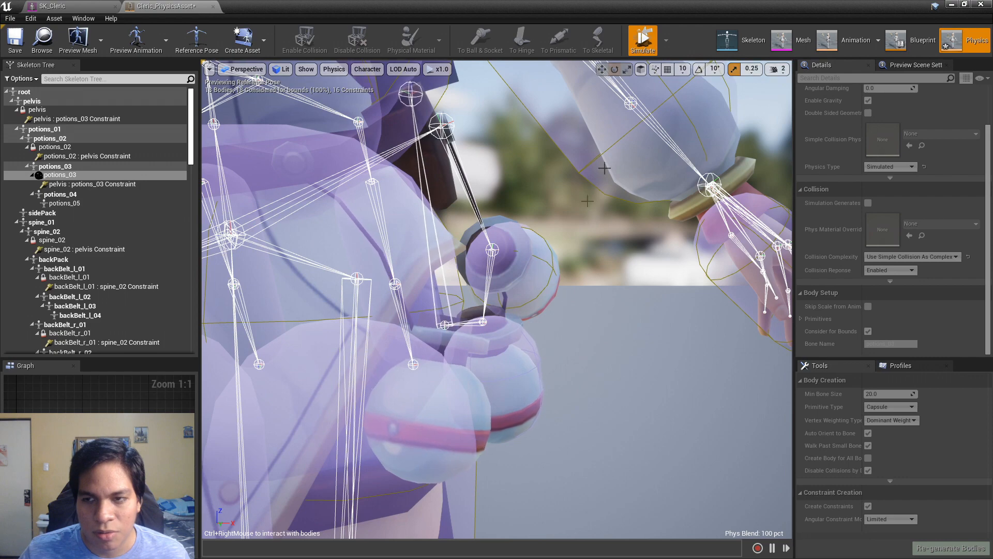
pyautogui.keyDown('alt'); pyautogui.moveTo(577, 344); pyautogui.dragTo(540, 385); pyautogui.keyUp('alt')
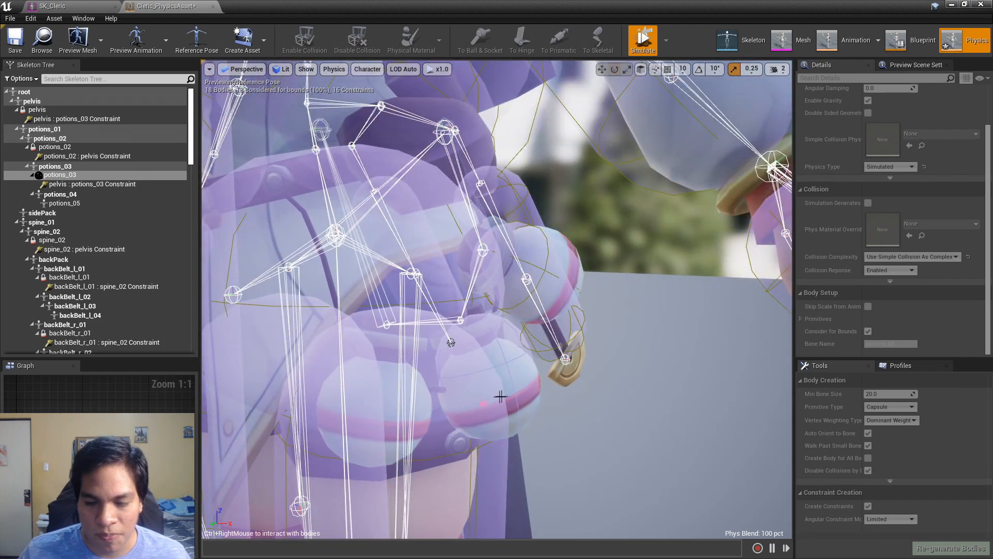
pyautogui.click(642, 39)
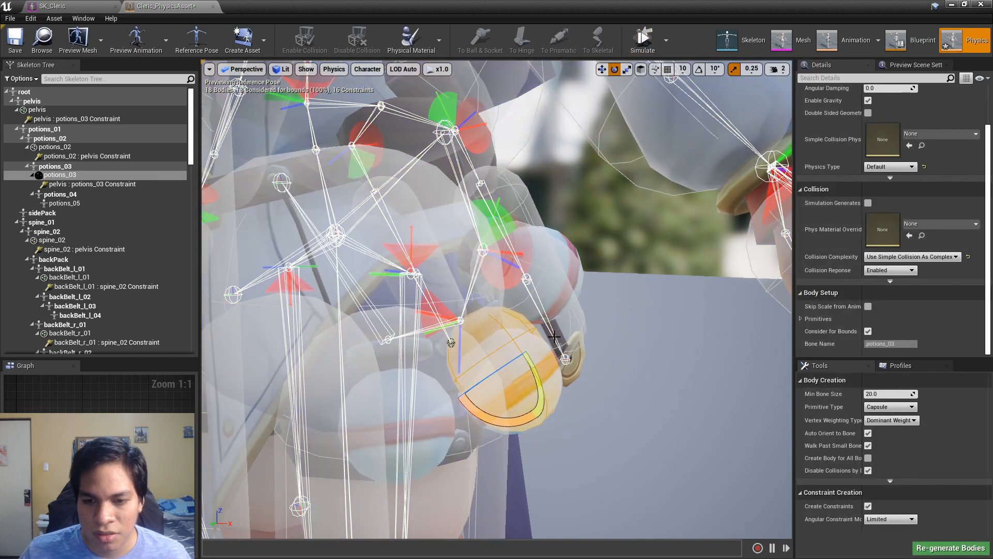
# Step: Select the pelvis : potions_03 constraint and set its Swing 1 Motion to Limited and Twist Motion to Locked
pyautogui.keyDown('alt'); pyautogui.moveTo(525, 305); pyautogui.dragTo(439, 306); pyautogui.keyUp('alt')
pyautogui.click(439, 306)
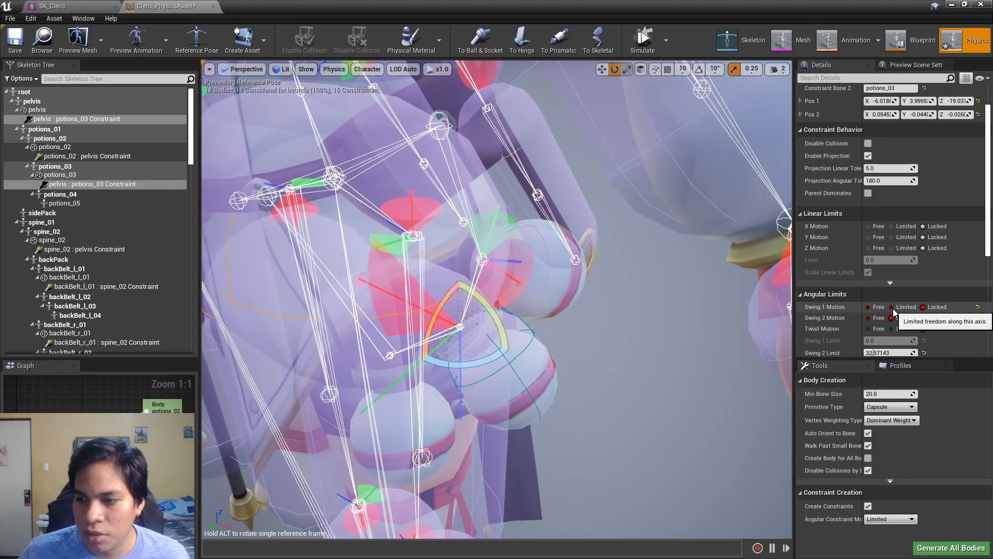
pyautogui.click(868, 308)
pyautogui.click(891, 308)
pyautogui.keyDown('alt'); pyautogui.moveTo(678, 297); pyautogui.dragTo(688, 341); pyautogui.keyUp('alt')
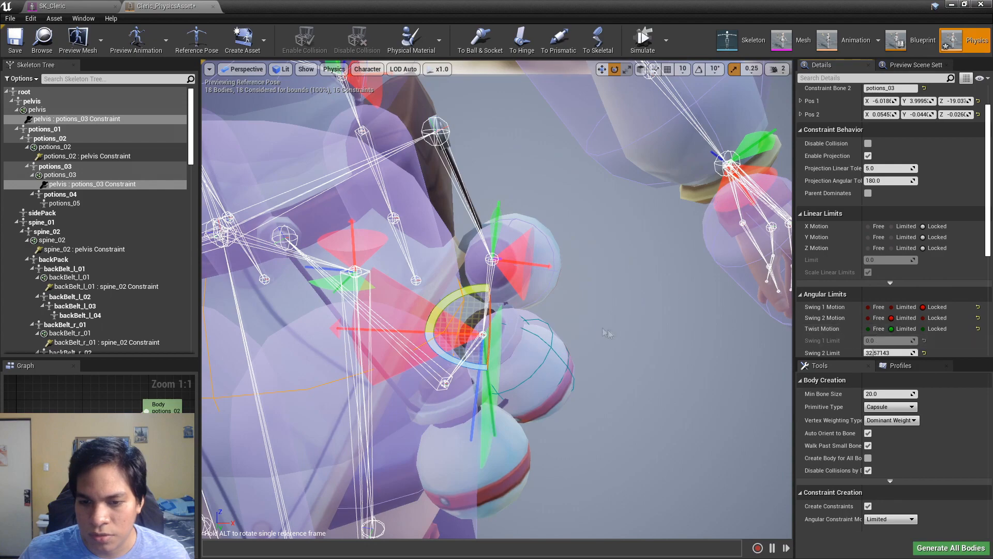
pyautogui.keyDown('alt'); pyautogui.moveTo(607, 333); pyautogui.dragTo(400, 225); pyautogui.keyUp('alt')
pyautogui.click(923, 329)
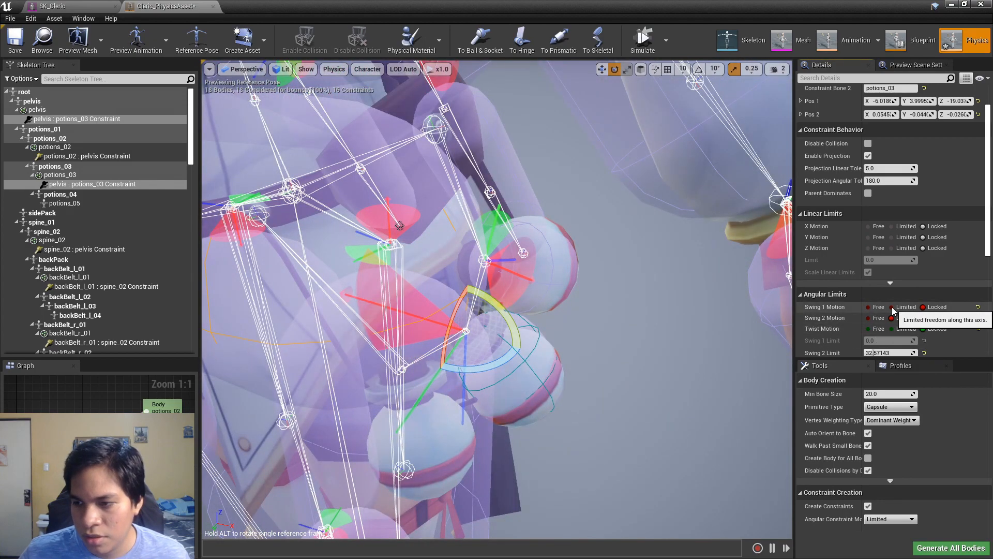
pyautogui.click(868, 307)
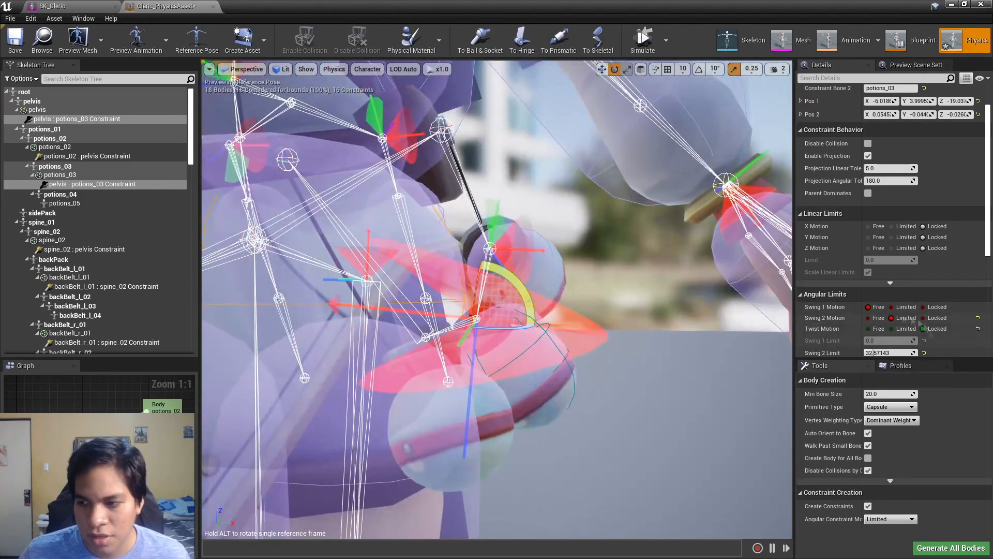
pyautogui.click(895, 308)
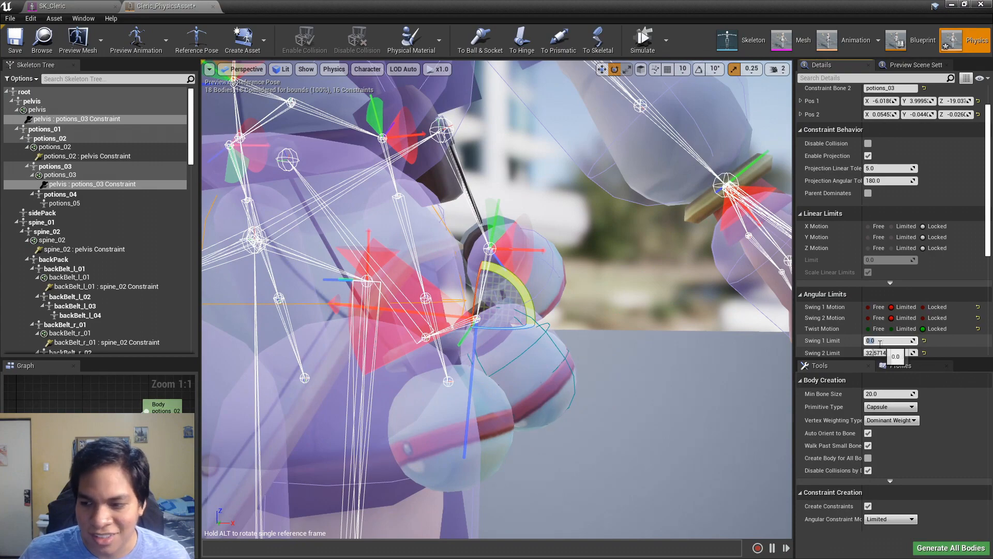
# Step: Try Swing 1 Limit values of 20 and about 37.14 on the pelvis : potions_03 constraint and compare the range
pyautogui.press('Return')
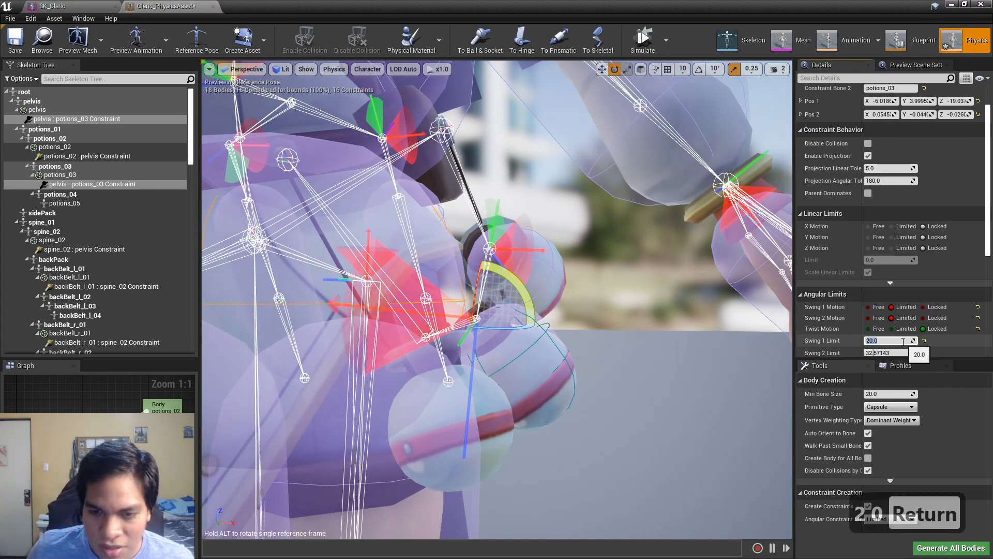
pyautogui.keyDown('alt'); pyautogui.moveTo(553, 358); pyautogui.dragTo(522, 383); pyautogui.keyUp('alt')
pyautogui.keyDown('alt'); pyautogui.moveTo(512, 313); pyautogui.dragTo(336, 323); pyautogui.keyUp('alt')
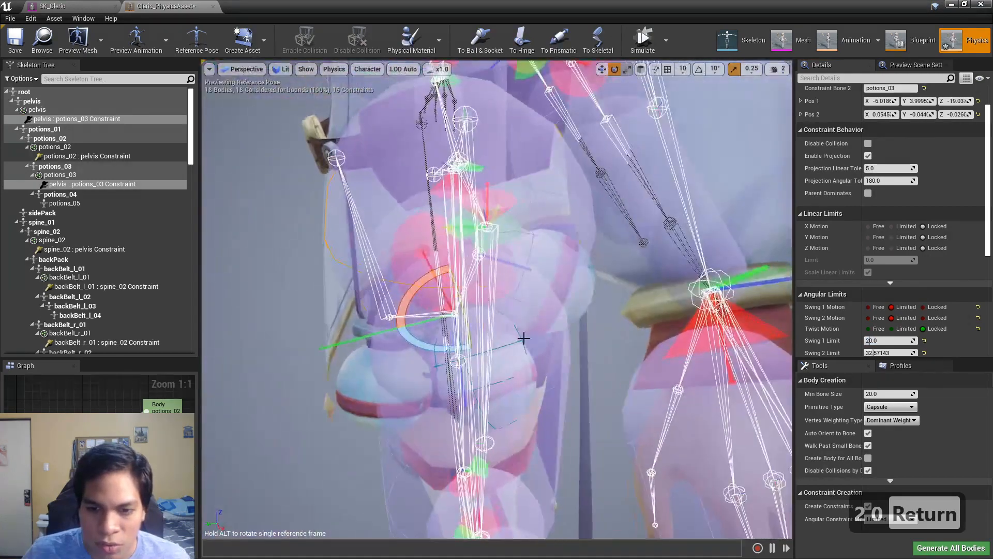
pyautogui.keyDown('alt'); pyautogui.moveTo(490, 312); pyautogui.dragTo(512, 313); pyautogui.keyUp('alt')
pyautogui.scroll(3, 416, 249)
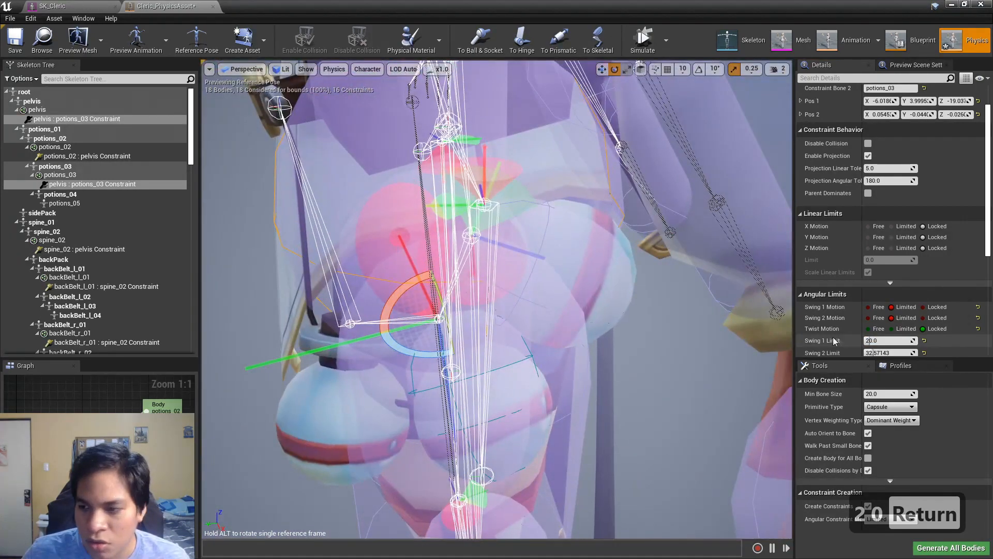
pyautogui.moveTo(874, 340); pyautogui.dragTo(873, 340)
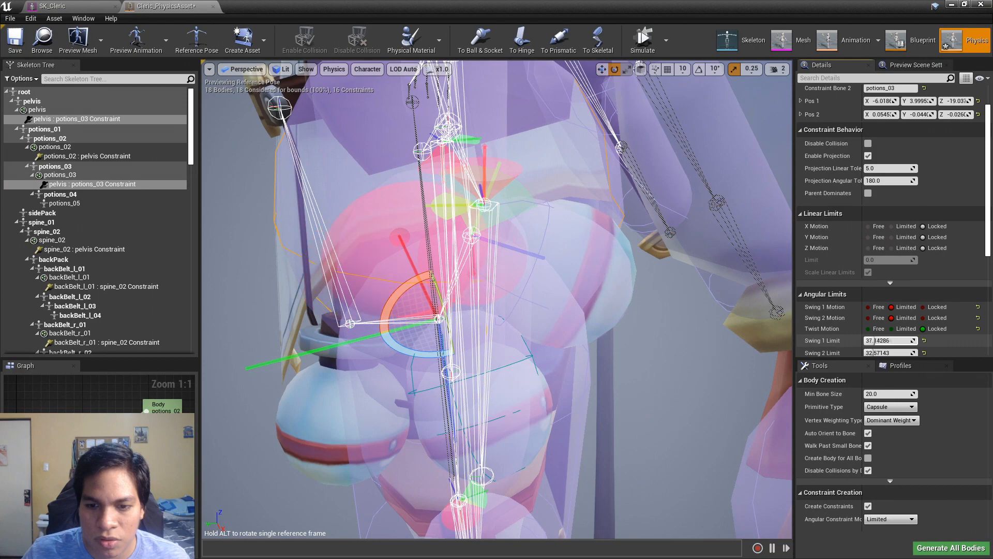
pyautogui.keyDown('alt'); pyautogui.moveTo(569, 316); pyautogui.dragTo(636, 323); pyautogui.keyUp('alt')
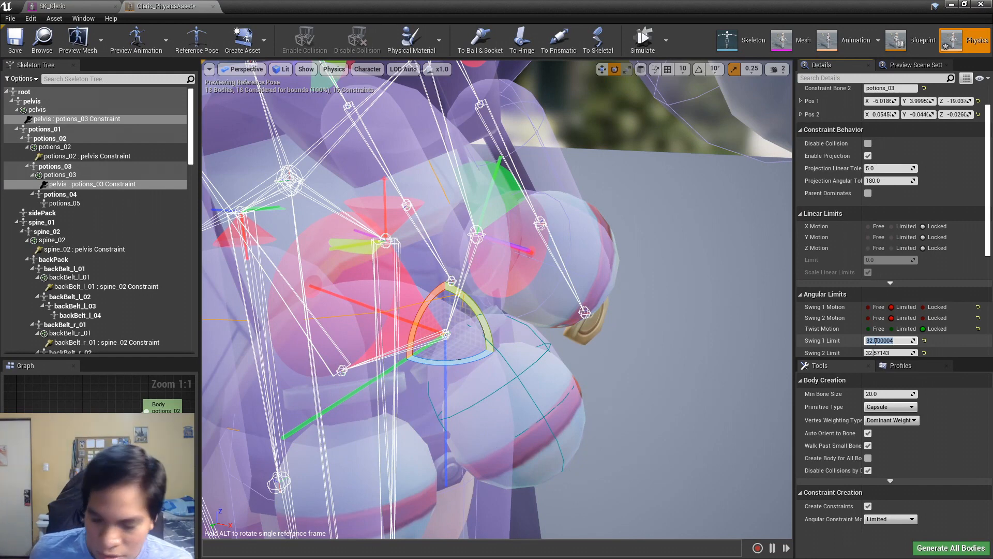
# Step: Set the pelvis : potions_03 constraint's Swing 1 Limit to 15 and Swing 2 Limit to 25
pyautogui.write('15')
pyautogui.press('Return')
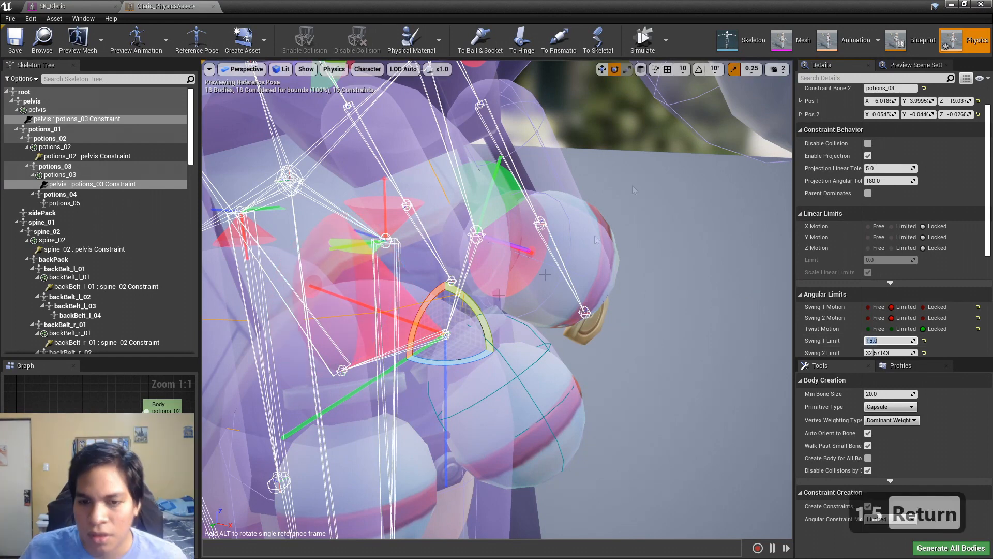
pyautogui.keyDown('alt'); pyautogui.moveTo(414, 344); pyautogui.dragTo(357, 275); pyautogui.keyUp('alt')
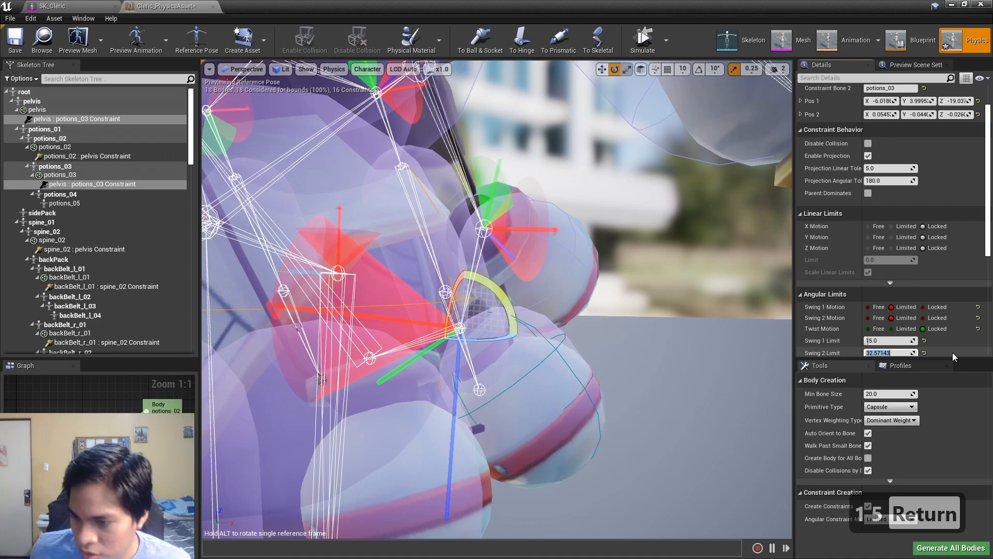
pyautogui.write('25')
pyautogui.press('Return')
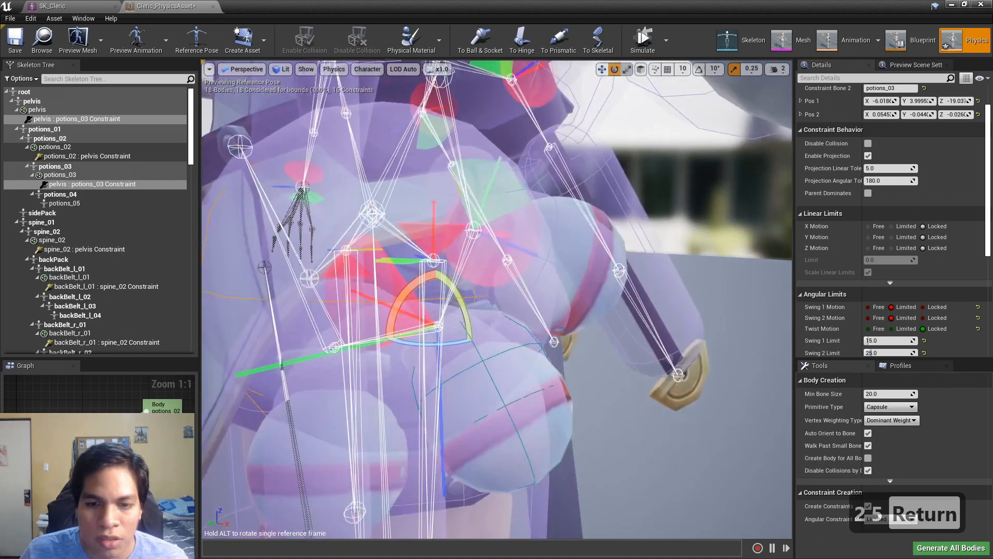
# Step: Select the potions_03 body and simulate it to test the tightened swing limits
pyautogui.moveTo(750, 344)
pyautogui.keyDown('alt'); pyautogui.mouseDown()
pyautogui.moveTo(672, 344)
pyautogui.moveTo(766, 340)
pyautogui.mouseUp(); pyautogui.keyUp('alt')
pyautogui.click(489, 399)
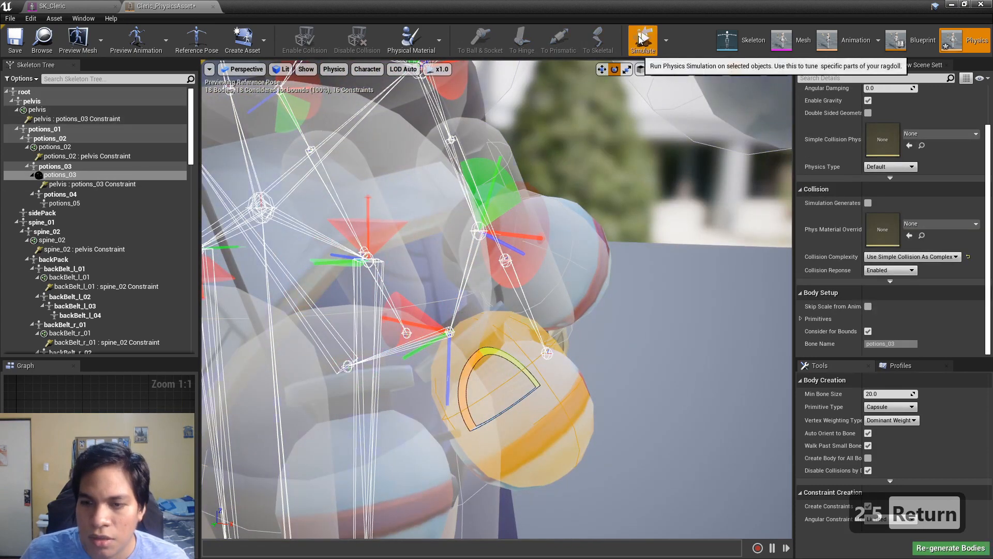
pyautogui.click(640, 45)
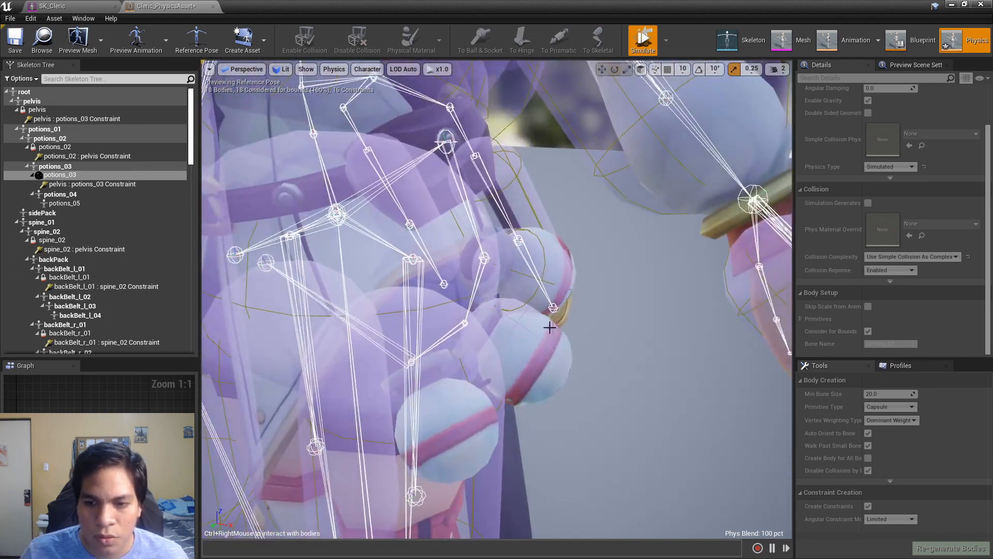
pyautogui.click(640, 41)
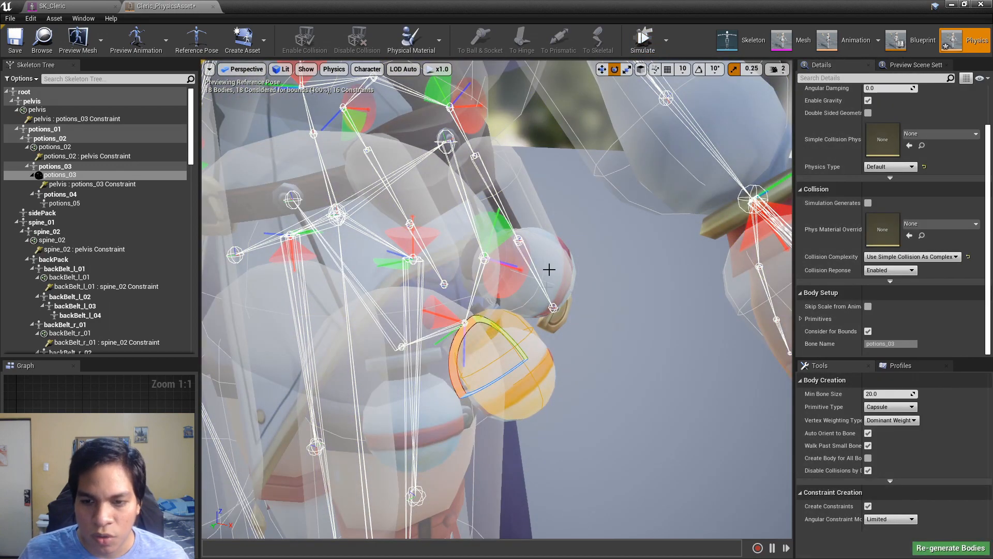
# Step: Convert the potions_02 : pelvis constraint to Hinge and set its Twist Motion to Limited
pyautogui.click(472, 267)
pyautogui.keyDown('alt'); pyautogui.moveTo(587, 307); pyautogui.dragTo(709, 316); pyautogui.keyUp('alt')
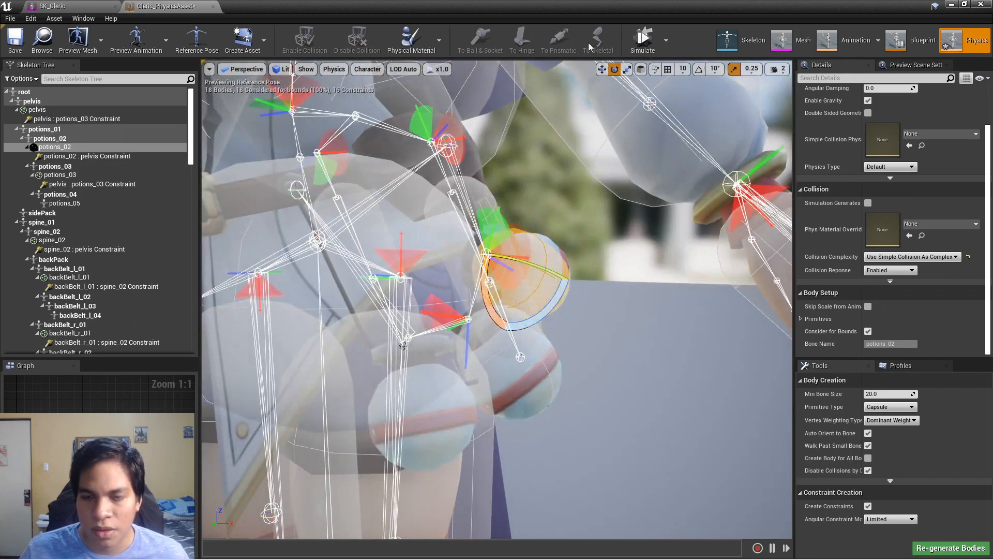
pyautogui.click(502, 227)
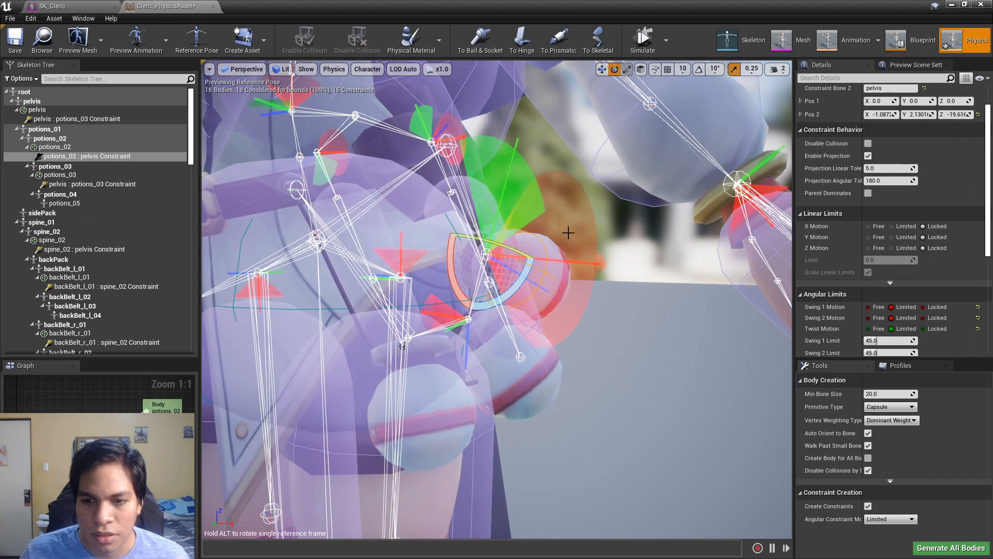
pyautogui.click(520, 46)
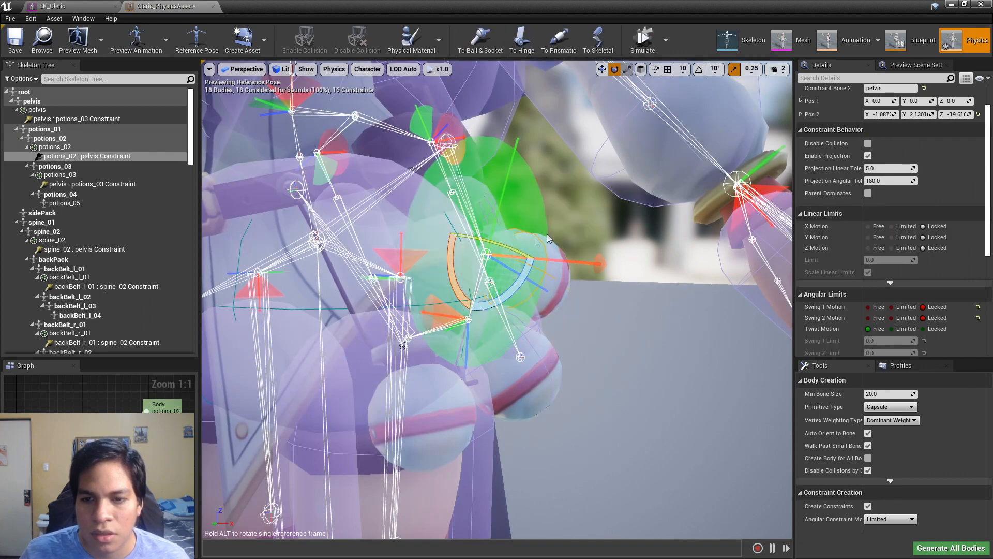
pyautogui.keyDown('alt'); pyautogui.moveTo(536, 233); pyautogui.dragTo(509, 237); pyautogui.keyUp('alt')
pyautogui.click(891, 328)
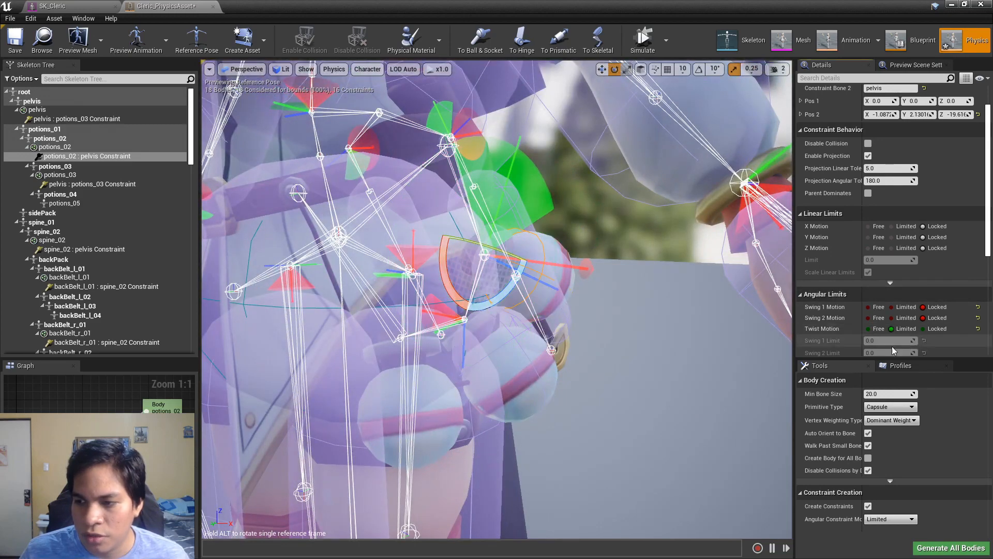
# Step: Set the potions_02 : pelvis constraint's Twist Motion to Locked, Swing 2 Motion to Limited and Swing 2 Limit to about 29.14
pyautogui.keyDown('alt'); pyautogui.moveTo(538, 253); pyautogui.dragTo(506, 233); pyautogui.keyUp('alt')
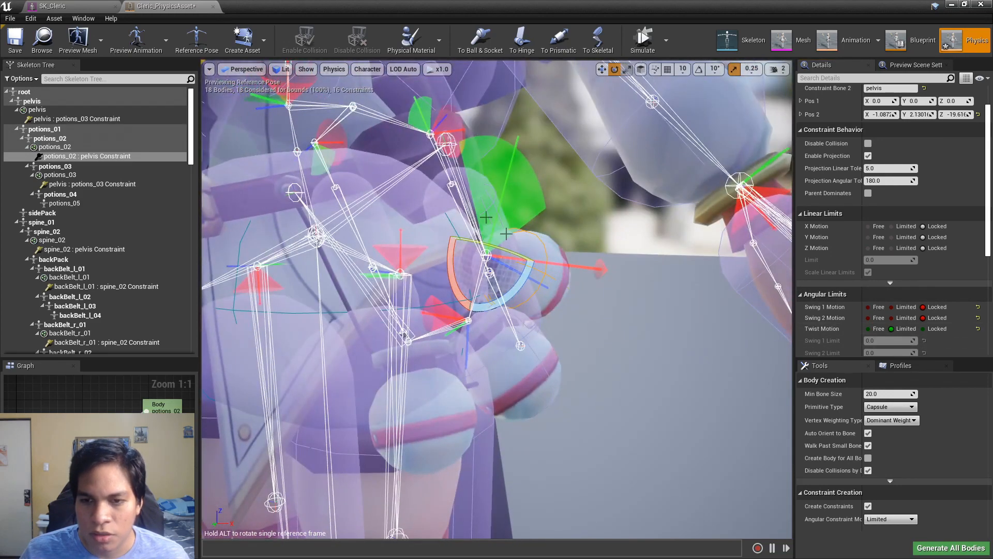
pyautogui.click(892, 318)
pyautogui.keyDown('alt'); pyautogui.moveTo(640, 258); pyautogui.dragTo(690, 238); pyautogui.keyUp('alt')
pyautogui.moveTo(889, 353); pyautogui.dragTo(874, 353)
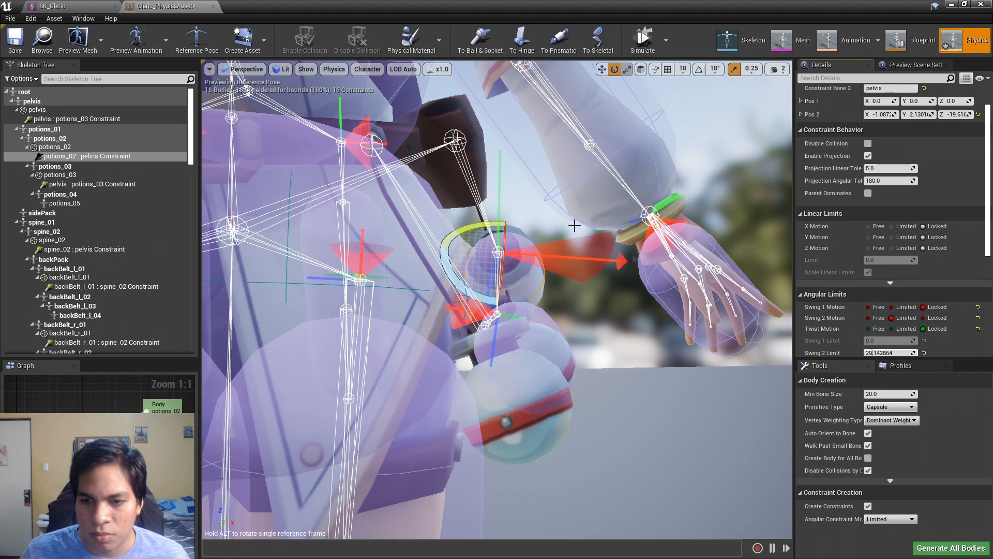
# Step: Briefly run the simulation and set the potions_02 : pelvis constraint's Swing 2 Limit to 30
pyautogui.click(643, 41)
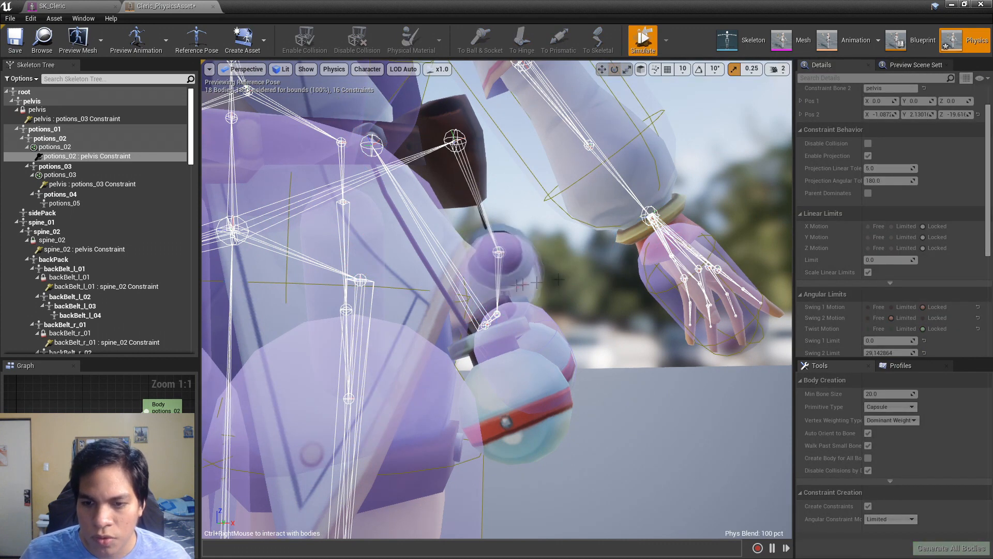
pyautogui.click(642, 41)
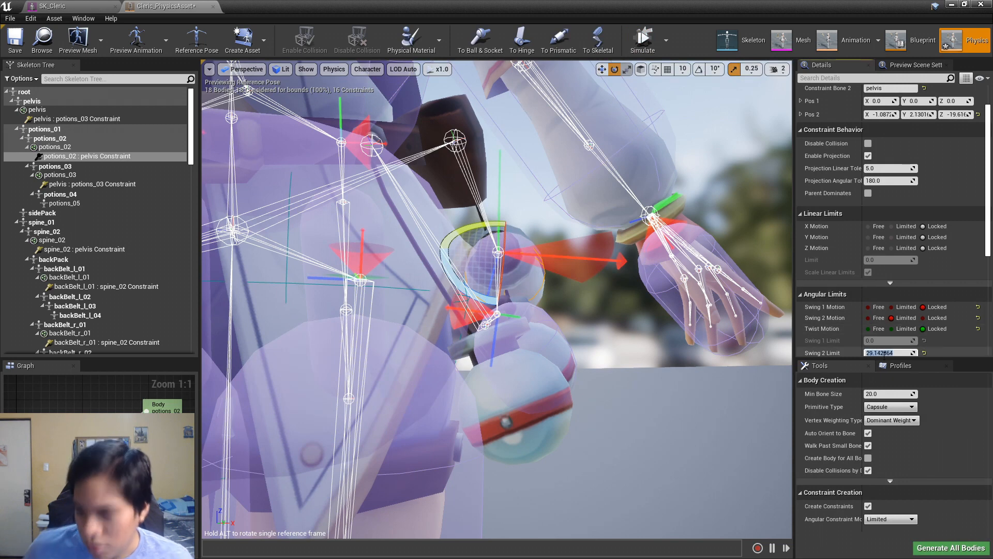
pyautogui.write('30')
pyautogui.press('Return')
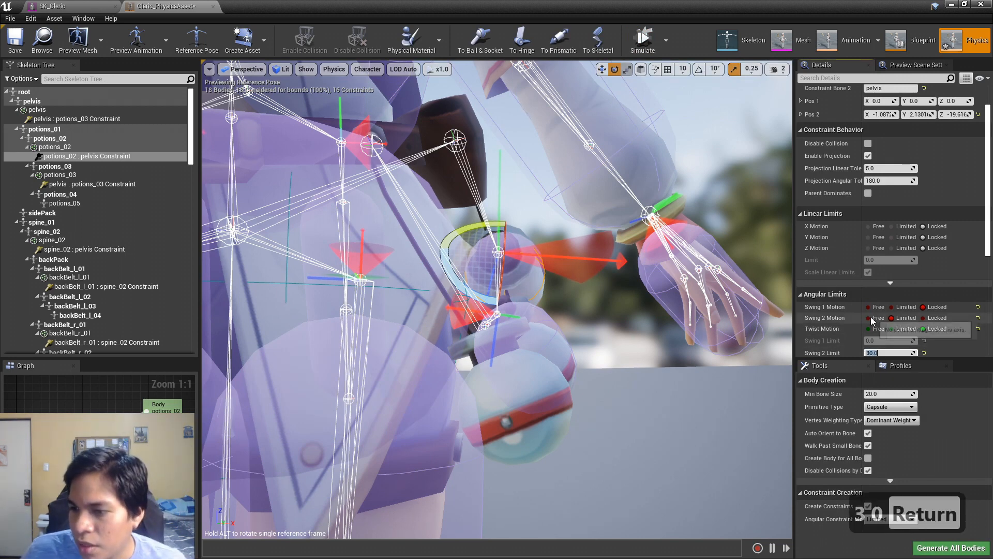
pyautogui.scroll(-1, 891, 316)
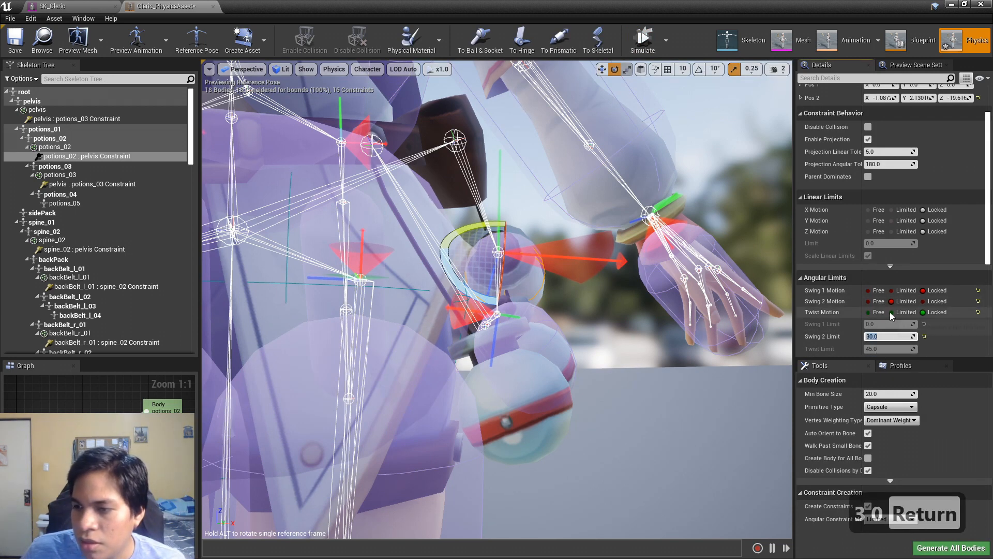
# Step: Set the potions_02 : pelvis constraint's Swing 2 Motion to Locked and Twist Motion to Limited, and briefly run the simulation
pyautogui.click(932, 302)
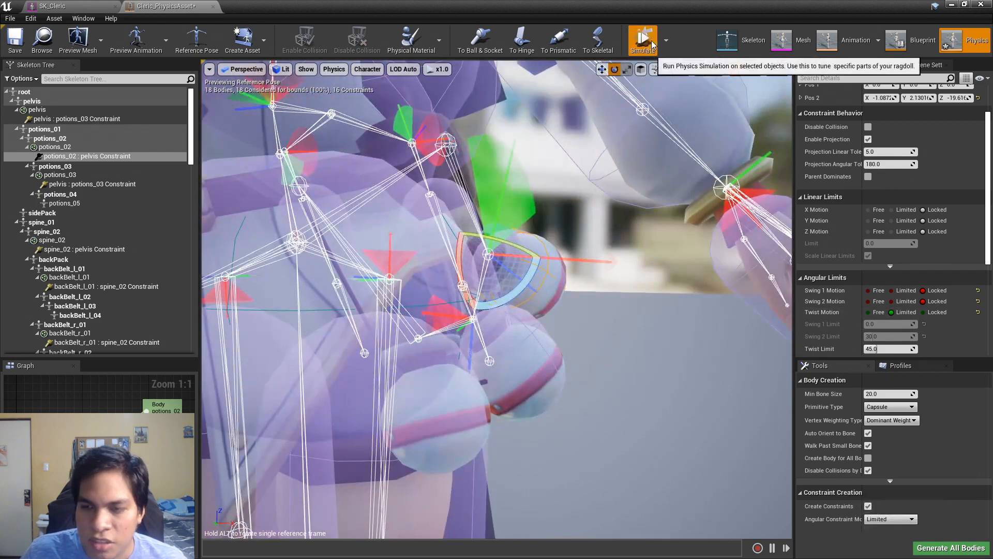
pyautogui.click(652, 45)
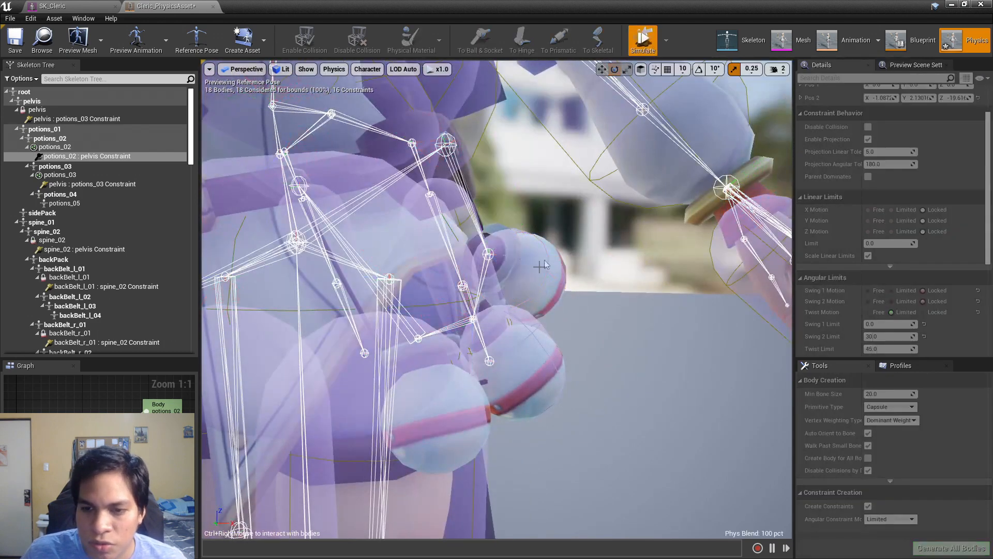
pyautogui.click(646, 44)
# Step: Set the potions_02 : pelvis constraint's Twist Limit to 30 and its Swing 2 Motion to Limited
pyautogui.click(886, 350)
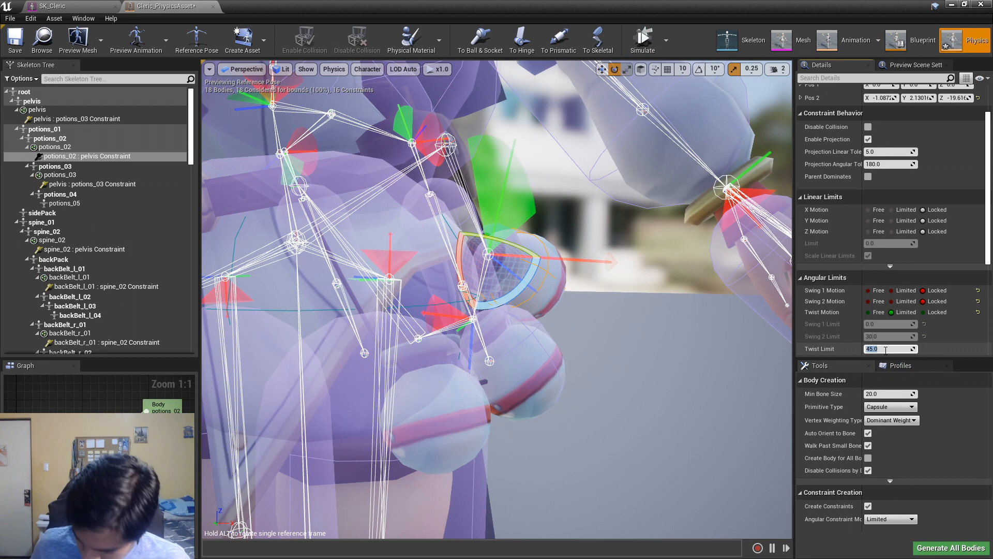
pyautogui.write('30')
pyautogui.press('Return')
pyautogui.click(903, 302)
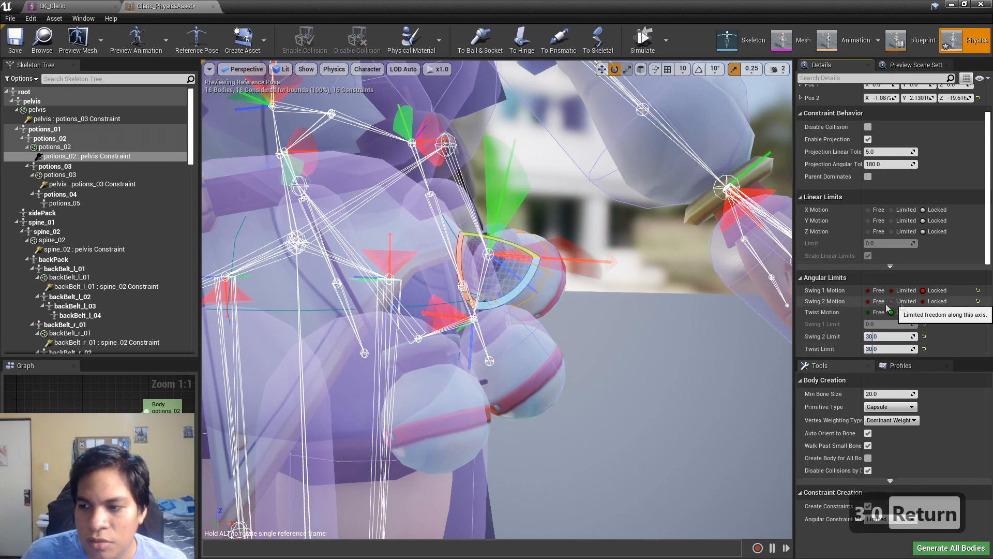
# Step: Simulate the physics and pull on the potions_02 body to test its swing and twist limits, ending the simulation
pyautogui.click(643, 39)
pyautogui.moveTo(551, 280)
pyautogui.keyDown('ctrl'); pyautogui.mouseDown(button='right')
pyautogui.moveTo(569, 262)
pyautogui.moveTo(564, 274)
pyautogui.moveTo(607, 339)
pyautogui.moveTo(560, 292)
pyautogui.mouseUp(button='right'); pyautogui.keyUp('ctrl')
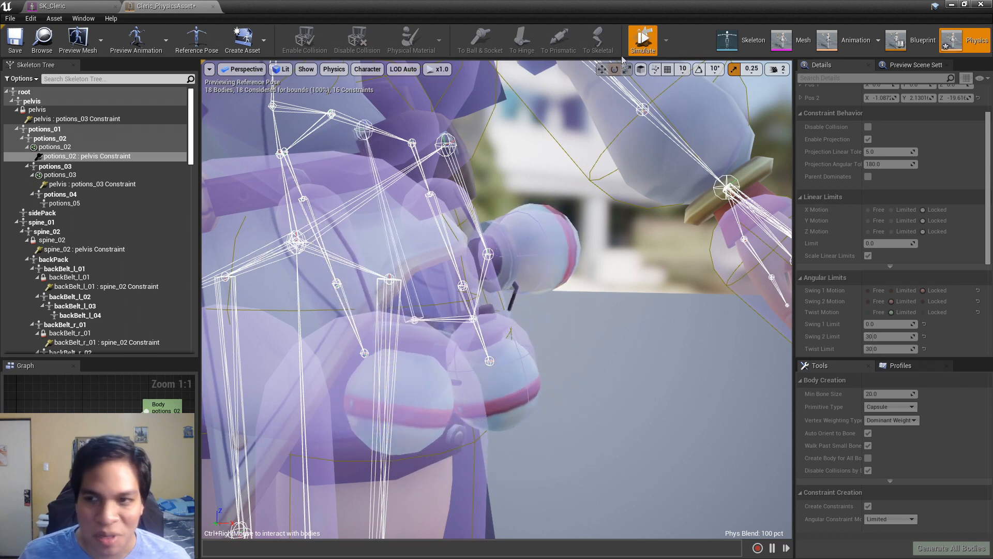
pyautogui.click(642, 42)
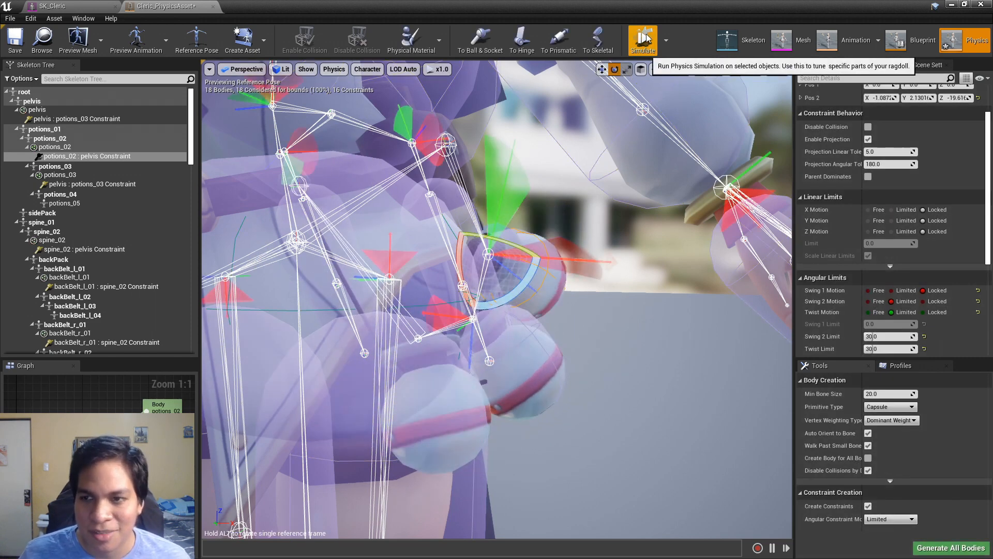
# Step: Select the thigh_l collision body beside the hanging potions
pyautogui.click(444, 403)
pyautogui.moveTo(492, 371); pyautogui.dragTo(382, 356)
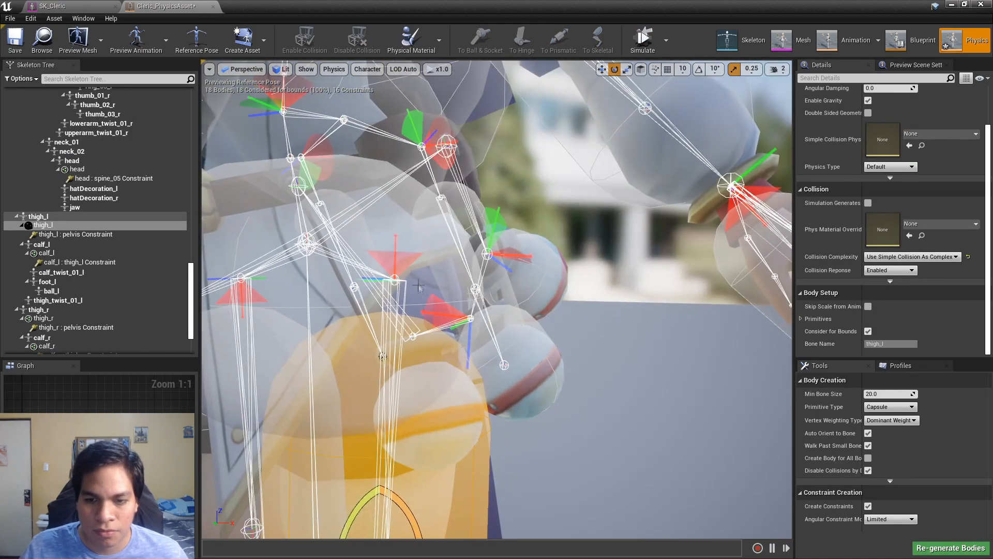